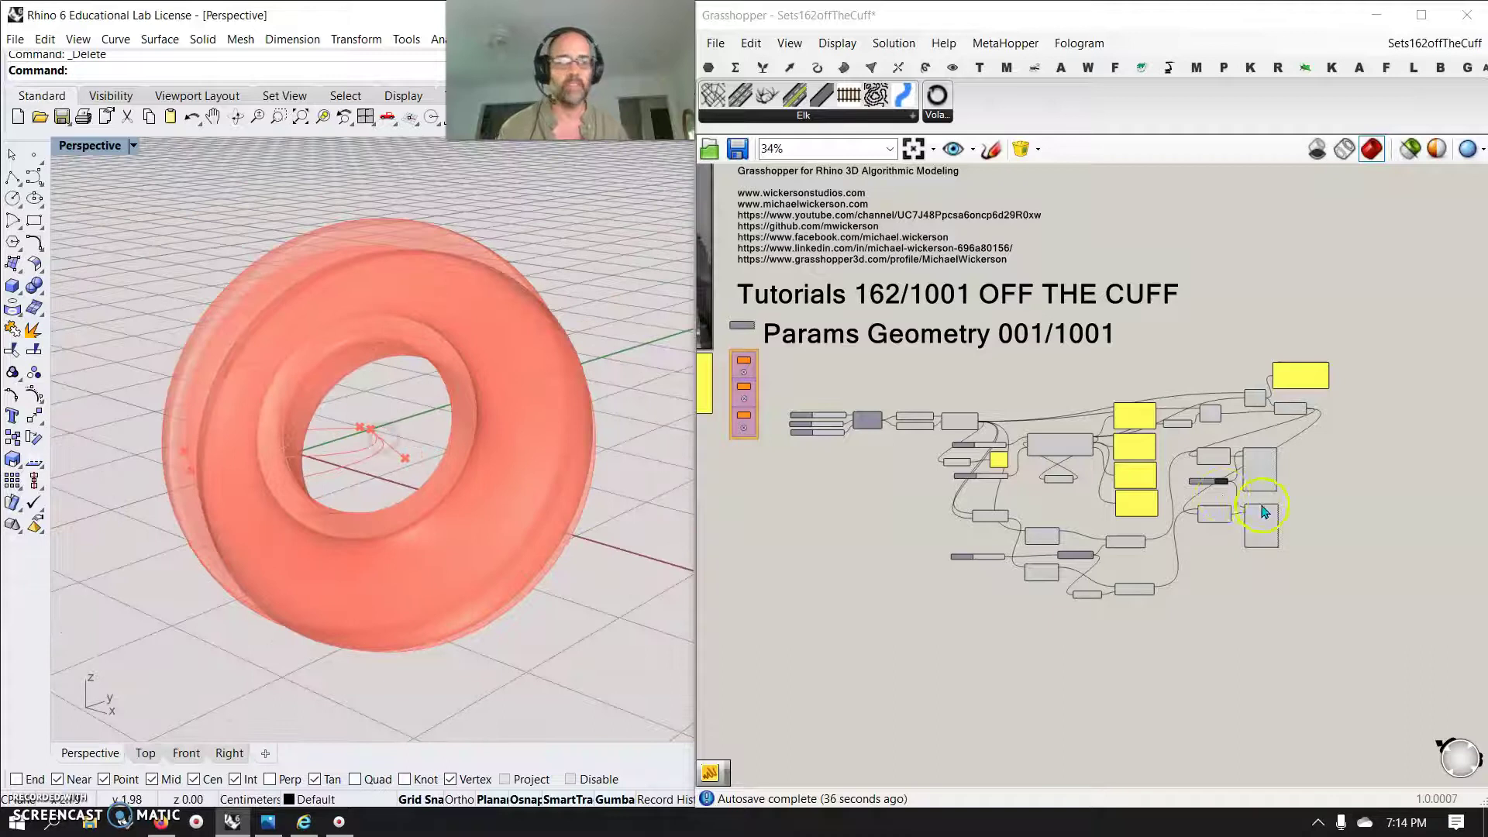
# - Inspect the Revolution and Object Bake components and locate where Object Bake sits in the component library
pyautogui.scroll(8, 1264, 512)
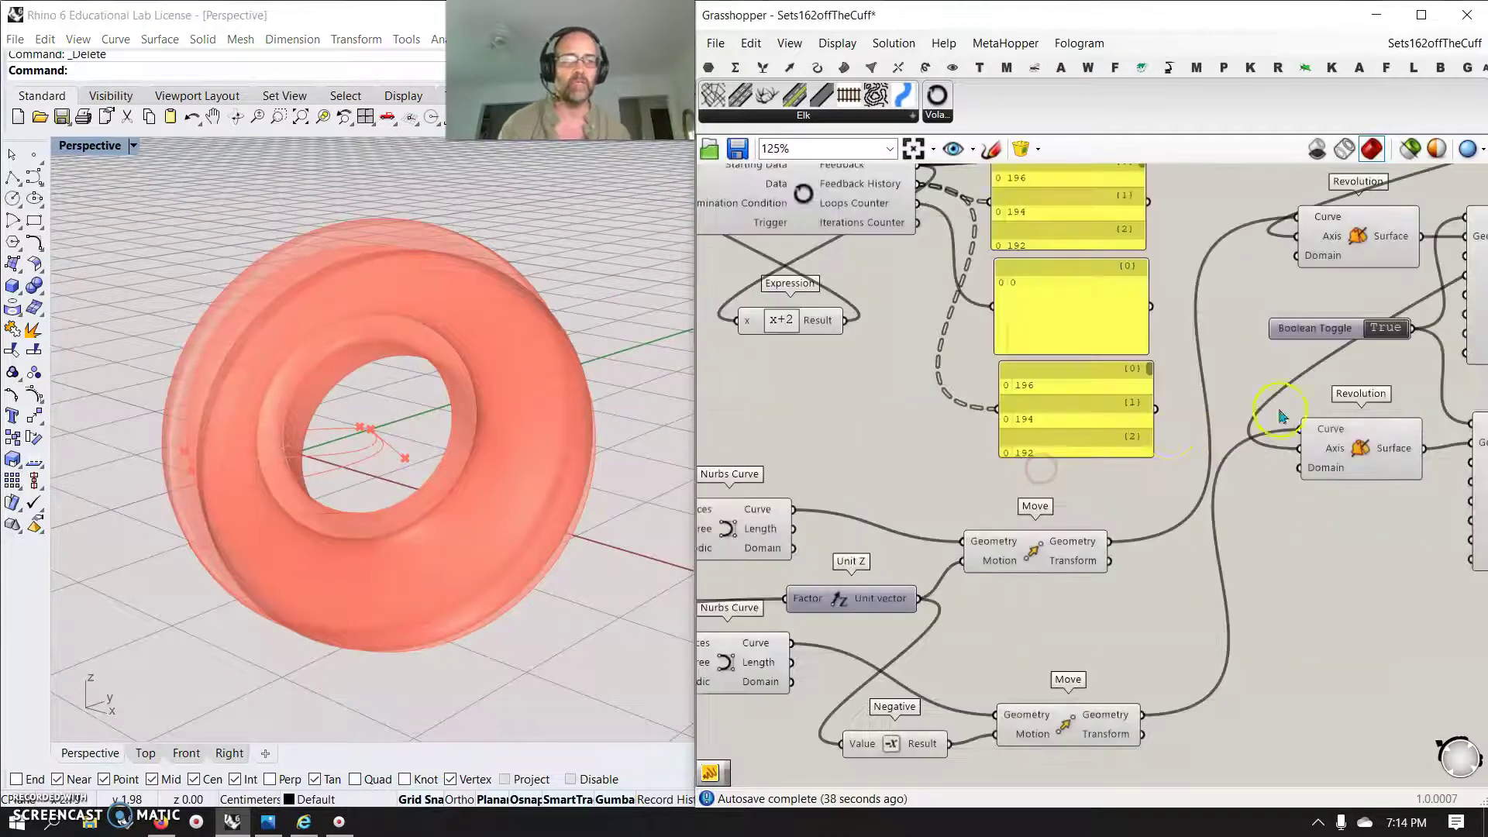
pyautogui.moveTo(1281, 416); pyautogui.dragTo(1000, 465, button='right')
pyautogui.keyDown('ctrl'); pyautogui.keyDown('alt'); pyautogui.click(1189, 355); pyautogui.keyUp('alt'); pyautogui.keyUp('ctrl')
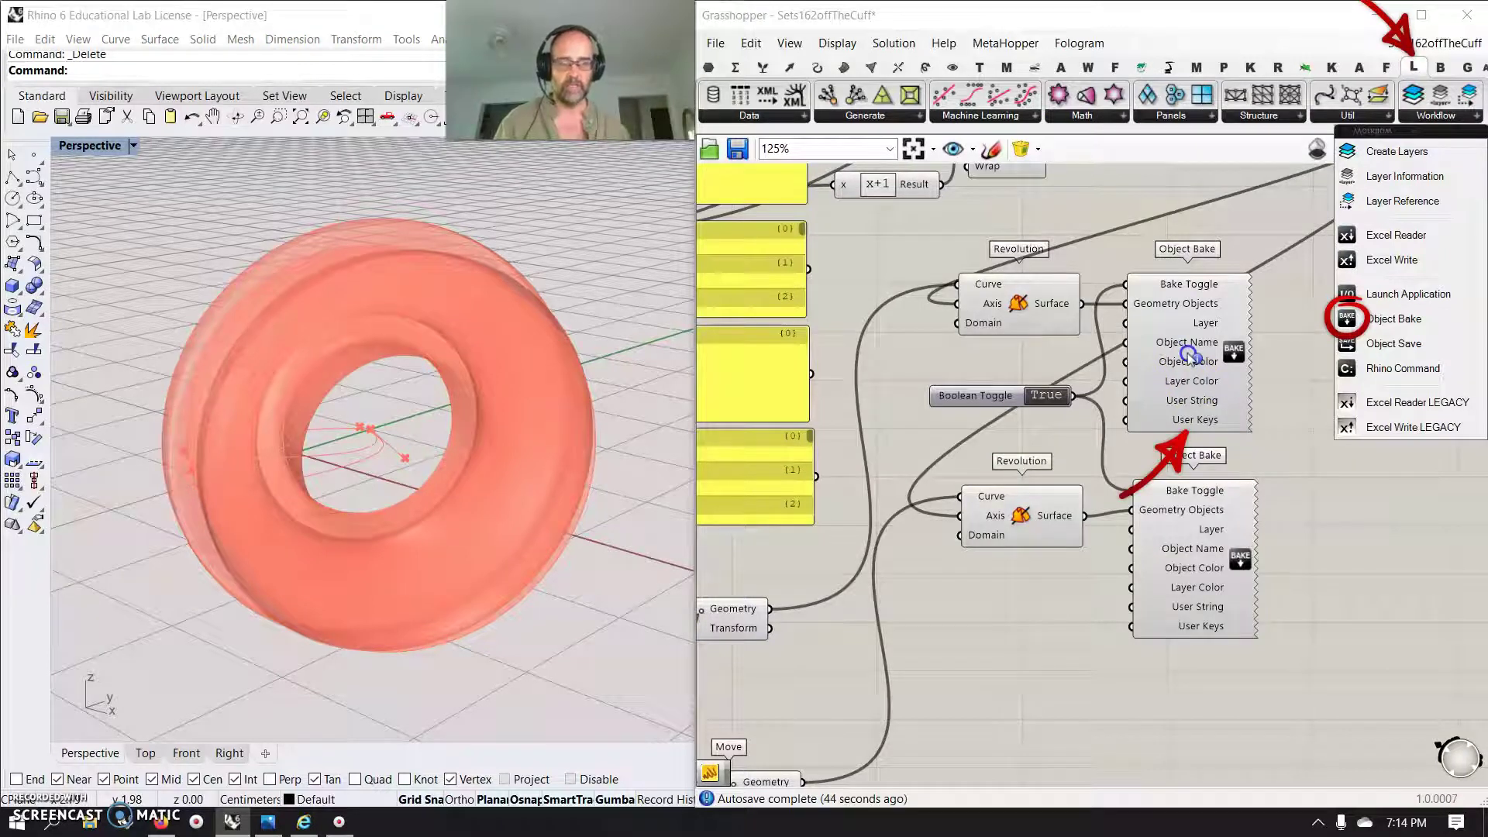
pyautogui.moveTo(903, 385); pyautogui.dragTo(1212, 491, button='right')
# - Locate HoopSnake's place in the component library and examine its feedback loop with the x+2 expression
pyautogui.scroll(-2, 1190, 493)
pyautogui.moveTo(971, 499); pyautogui.dragTo(1138, 537, button='right')
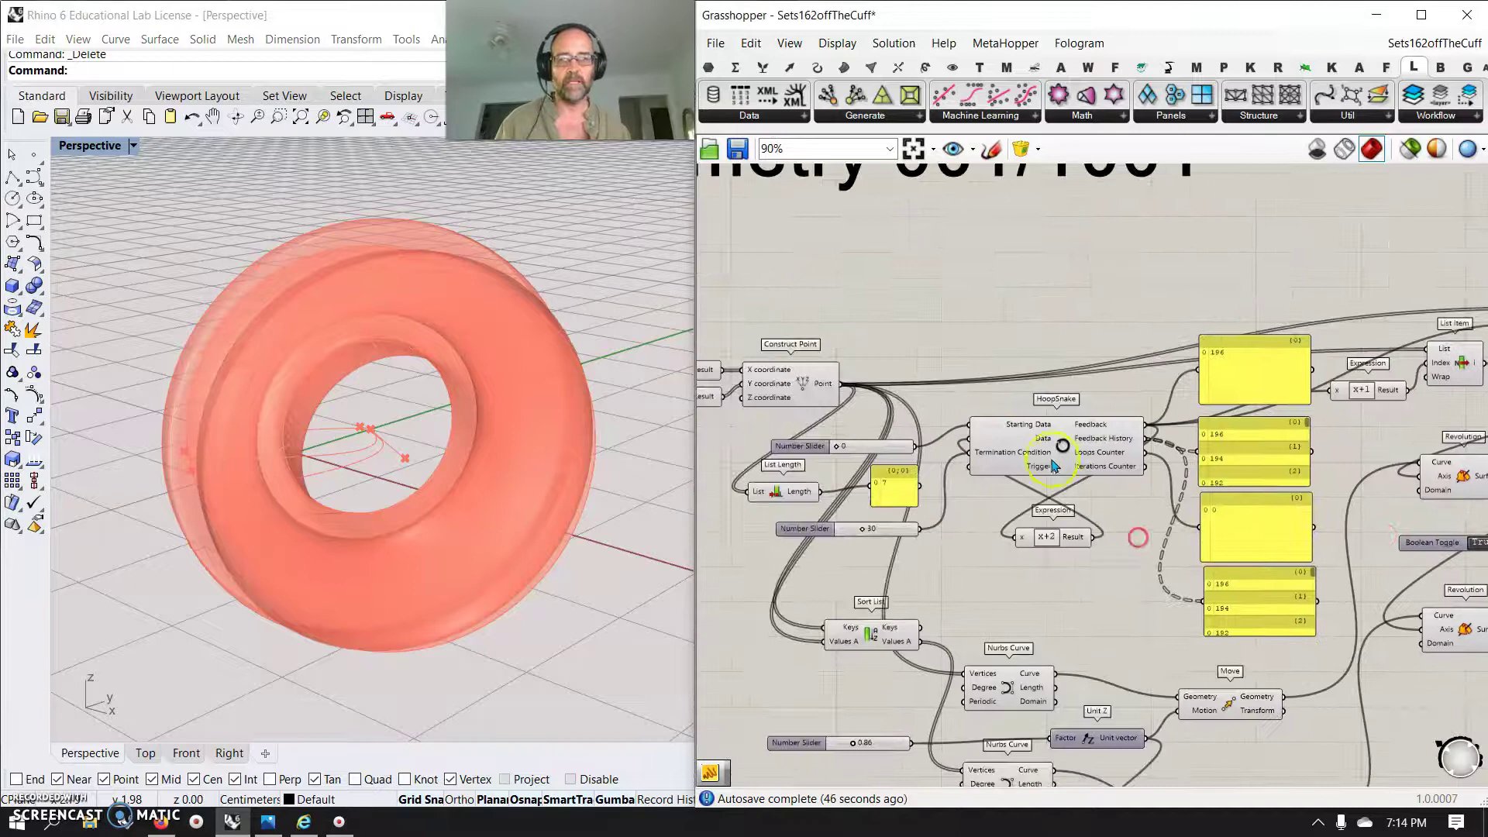
pyautogui.keyDown('ctrl'); pyautogui.keyDown('alt'); pyautogui.click(1061, 447); pyautogui.keyUp('alt'); pyautogui.keyUp('ctrl')
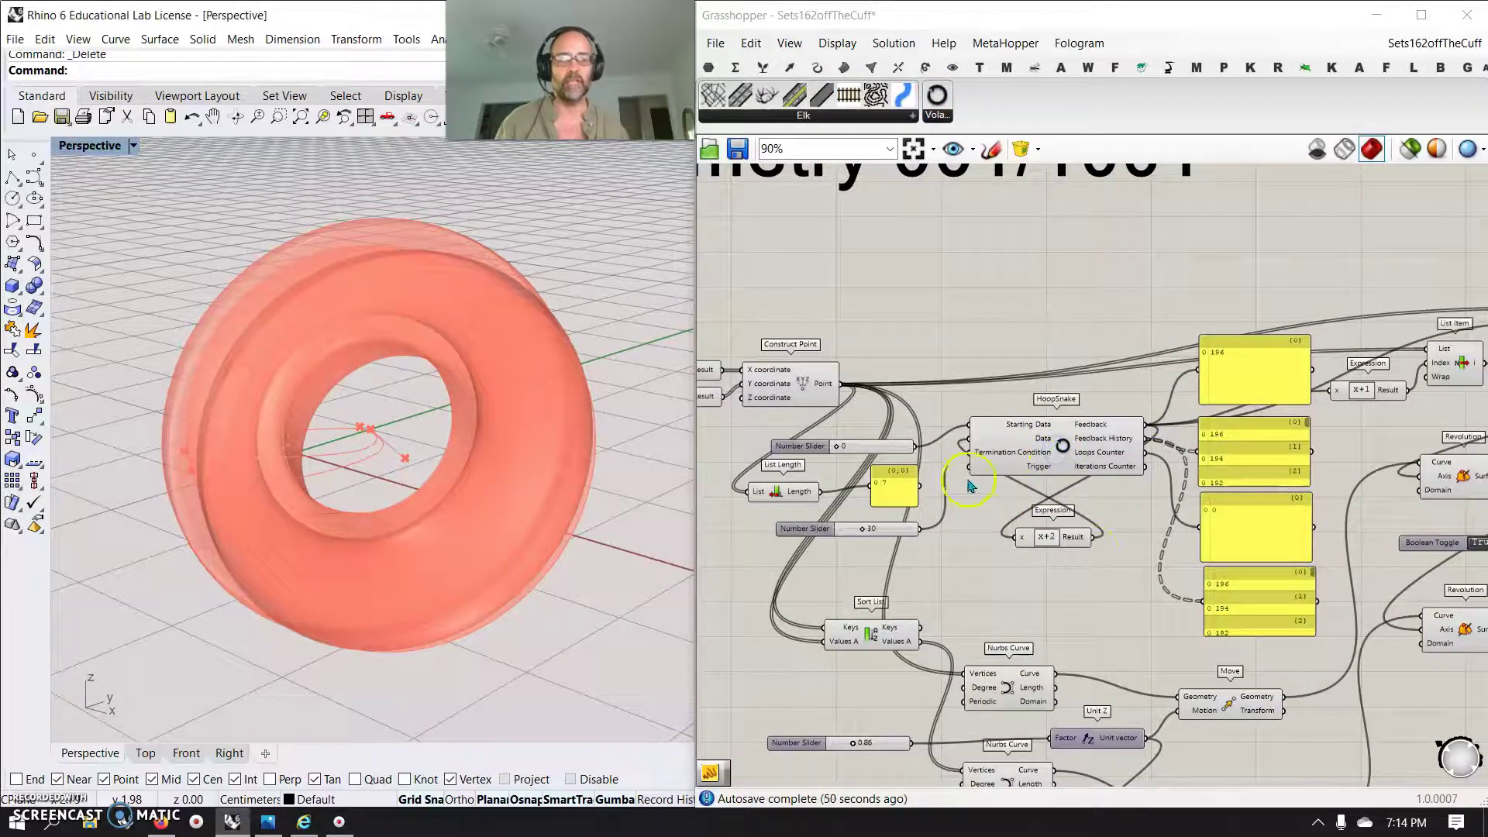
pyautogui.scroll(3, 1004, 529)
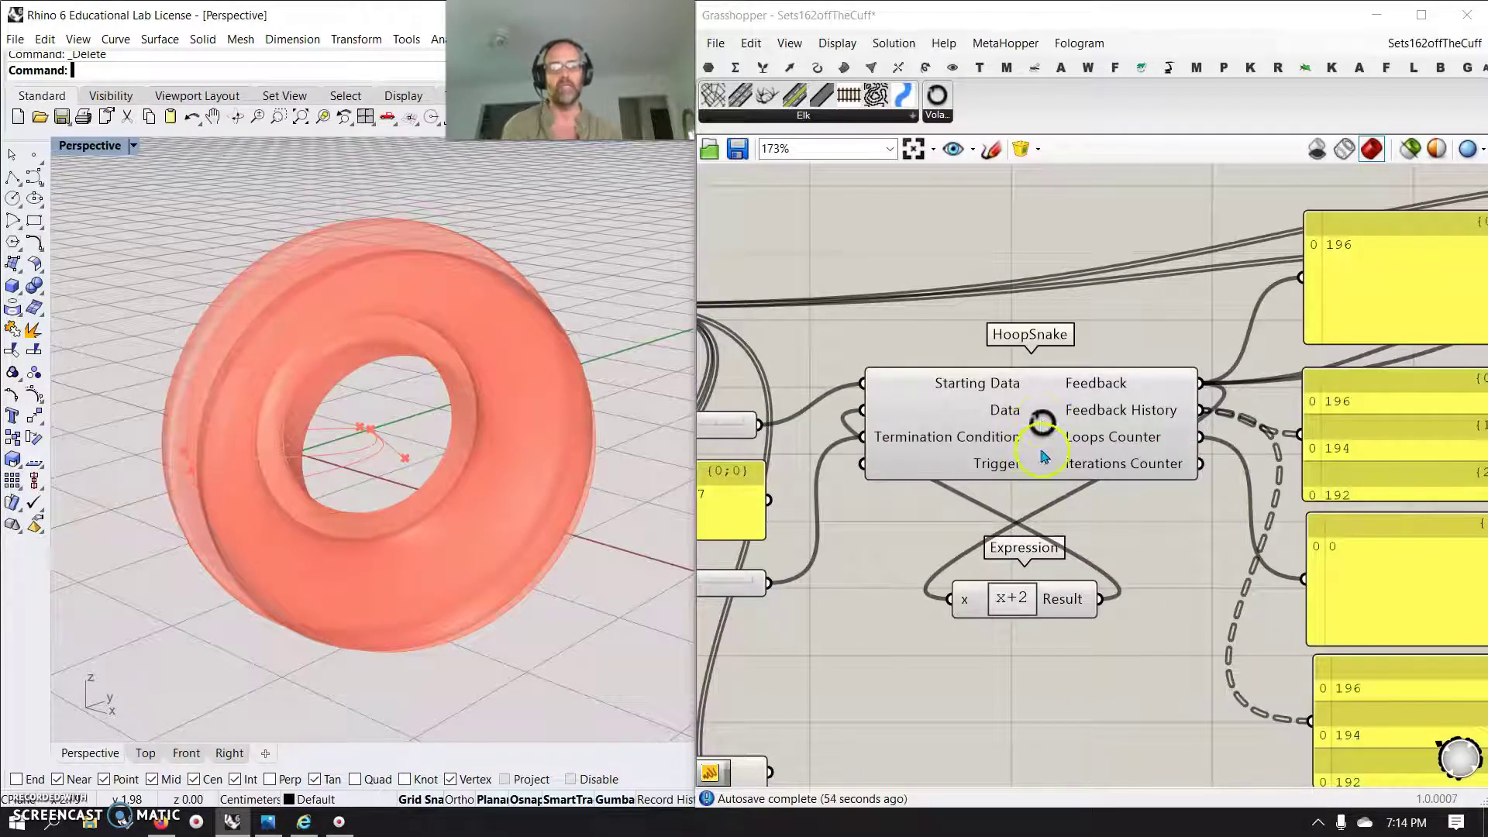
pyautogui.scroll(-3, 1086, 434)
pyautogui.scroll(-5, 1085, 441)
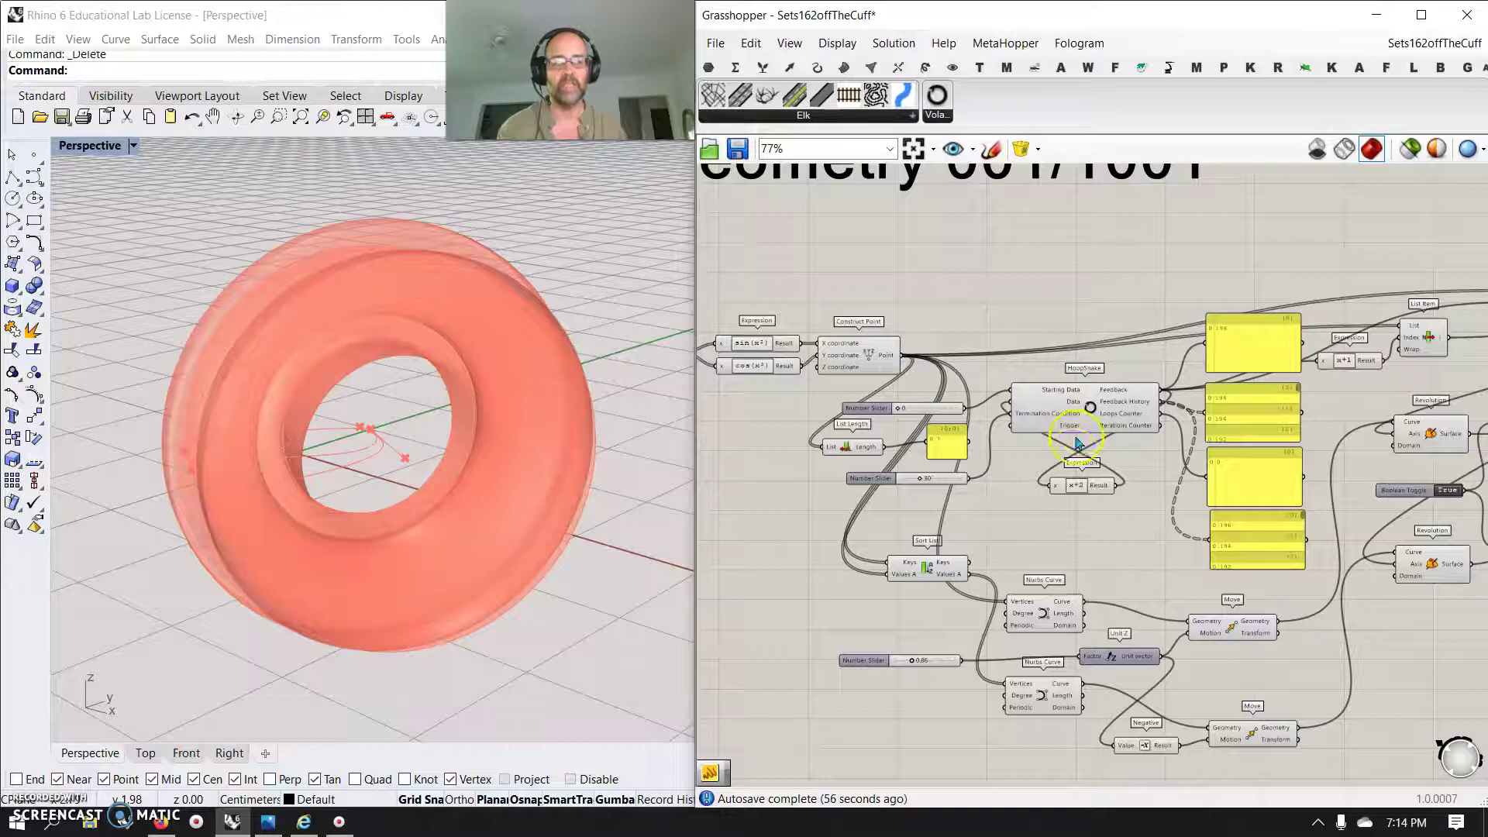
pyautogui.scroll(-1, 886, 465)
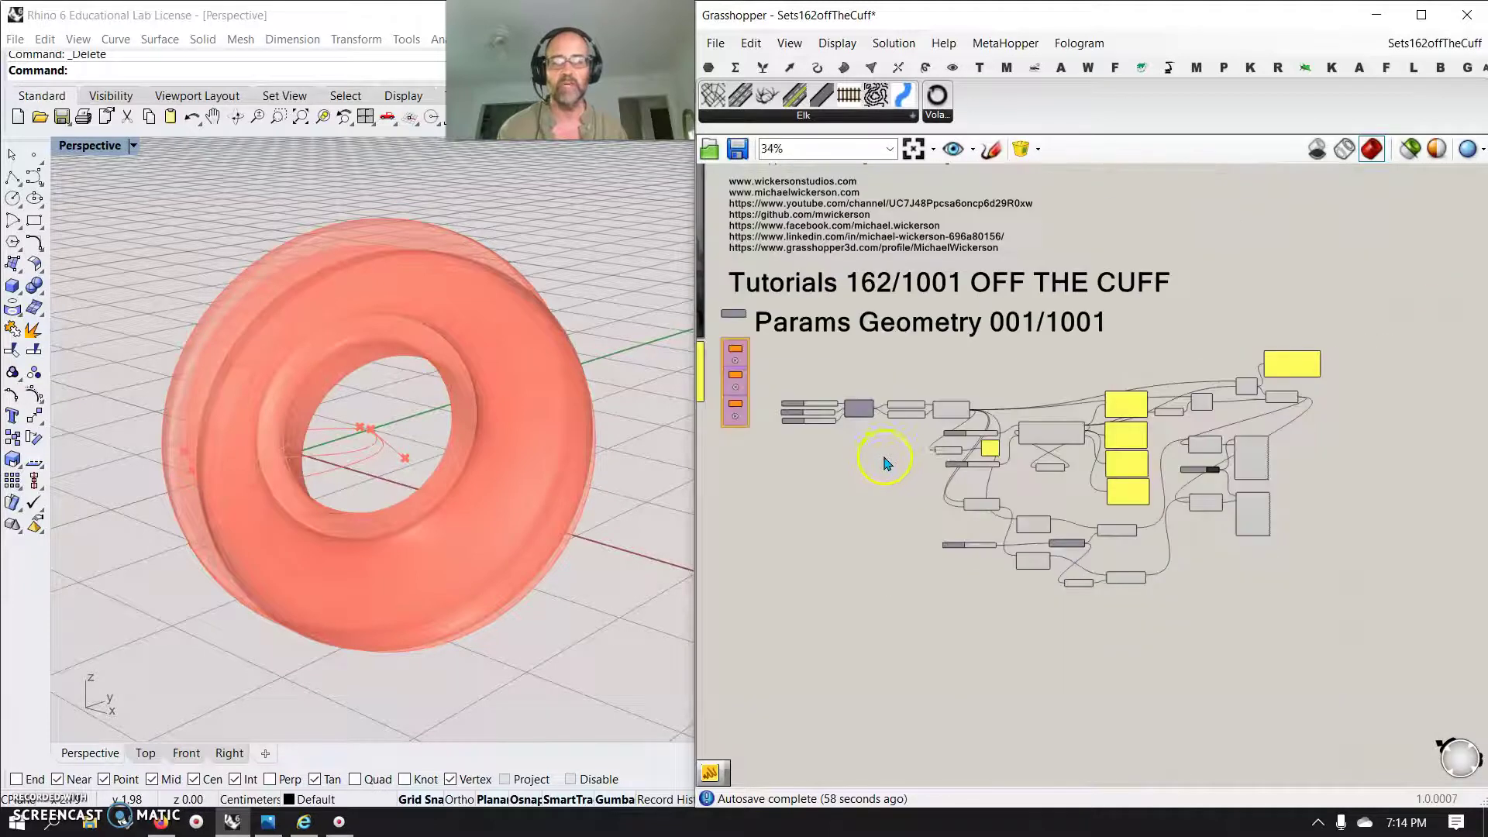
# - Open the HoopSnake loop controls and run the loop to bake the revolved surfaces
pyautogui.scroll(8, 889, 482)
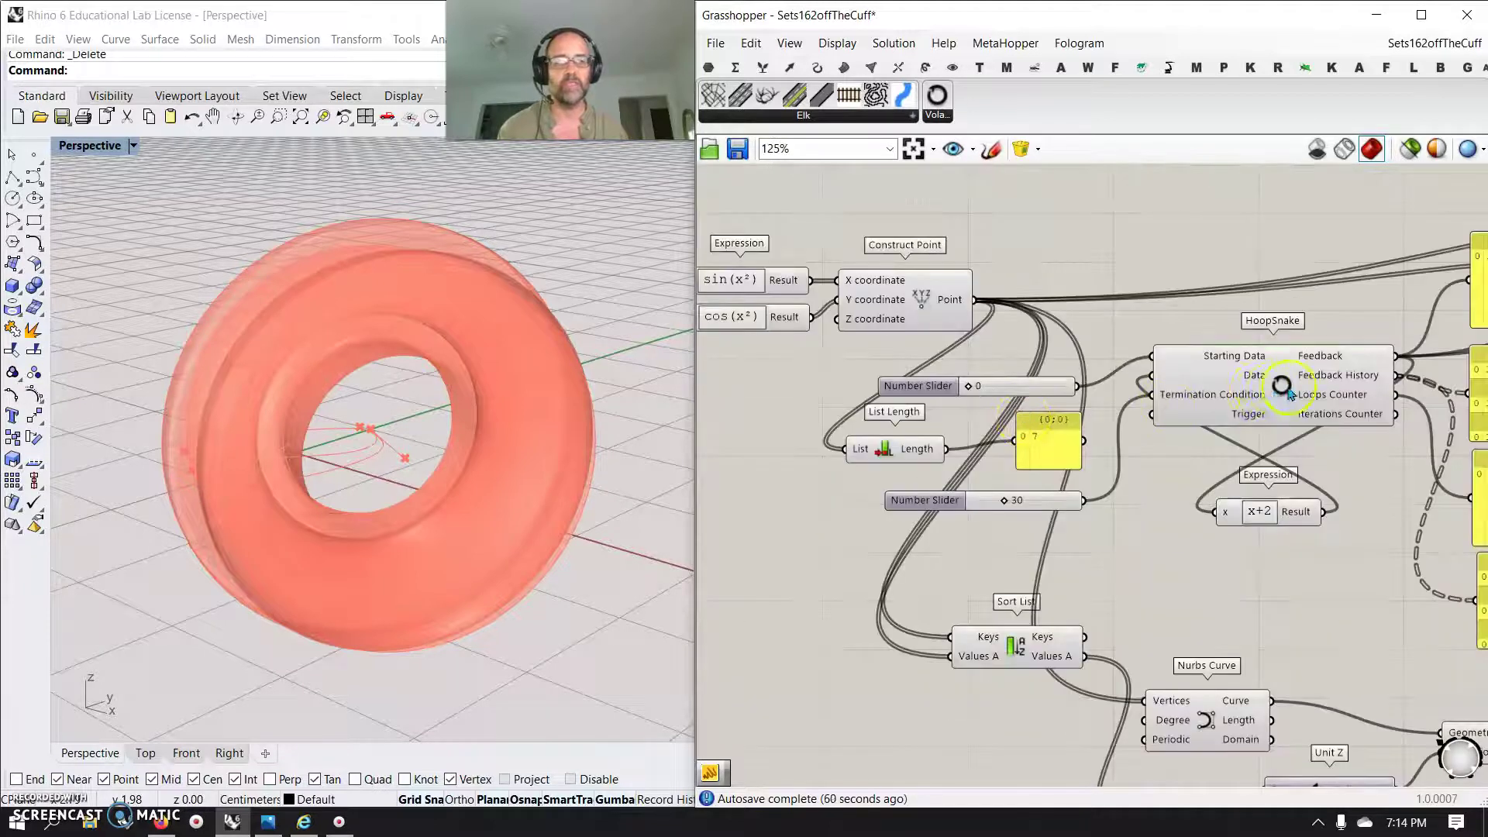
pyautogui.click(1285, 388)
pyautogui.doubleClick(1284, 385)
pyautogui.click(894, 694)
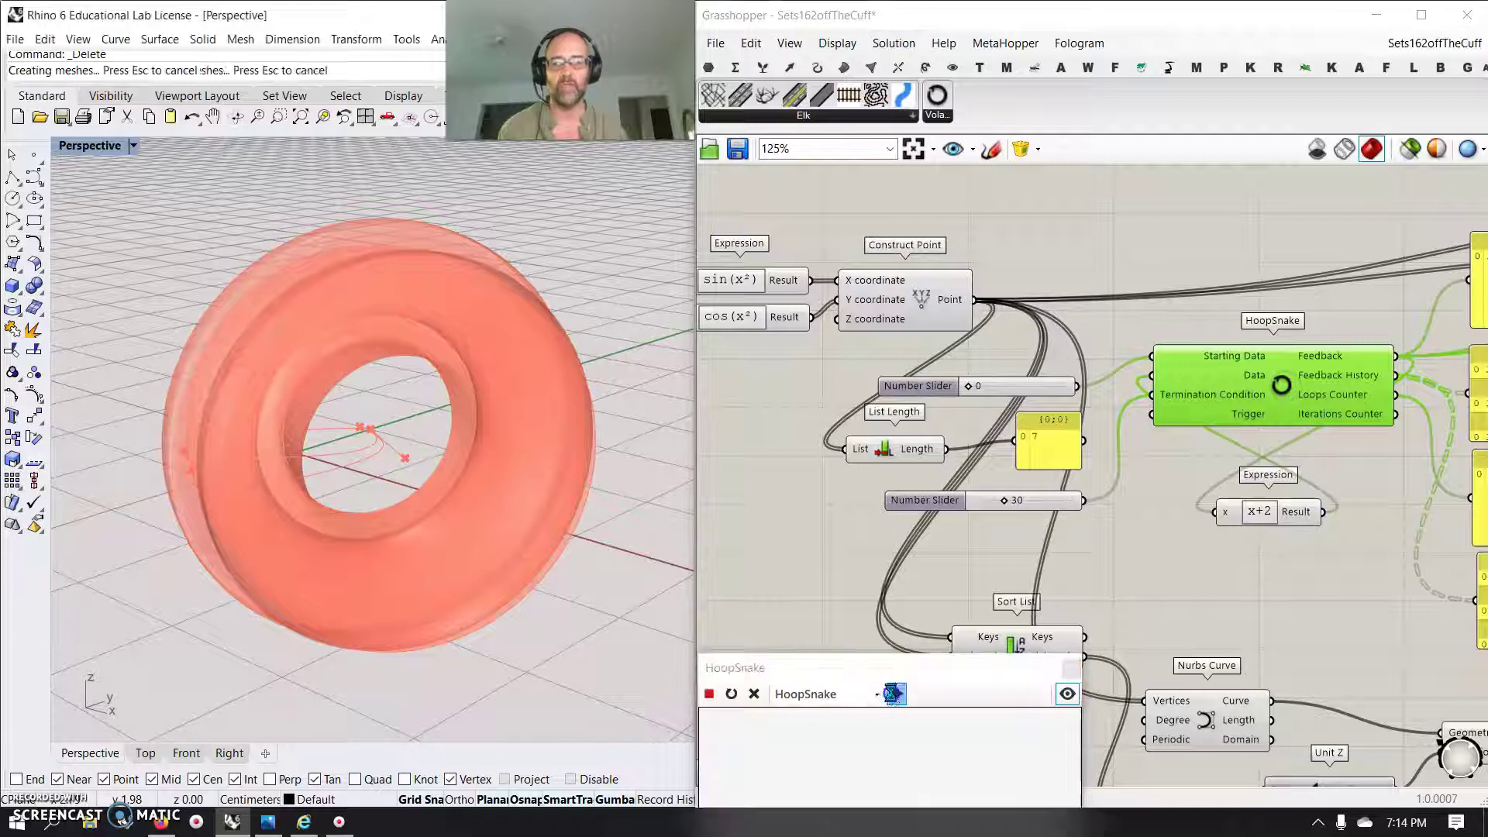
# - Move the two baked ring surfaces away from the red preview, one to each side
pyautogui.click(466, 556)
pyautogui.scroll(-4, 319, 570)
pyautogui.click(364, 554)
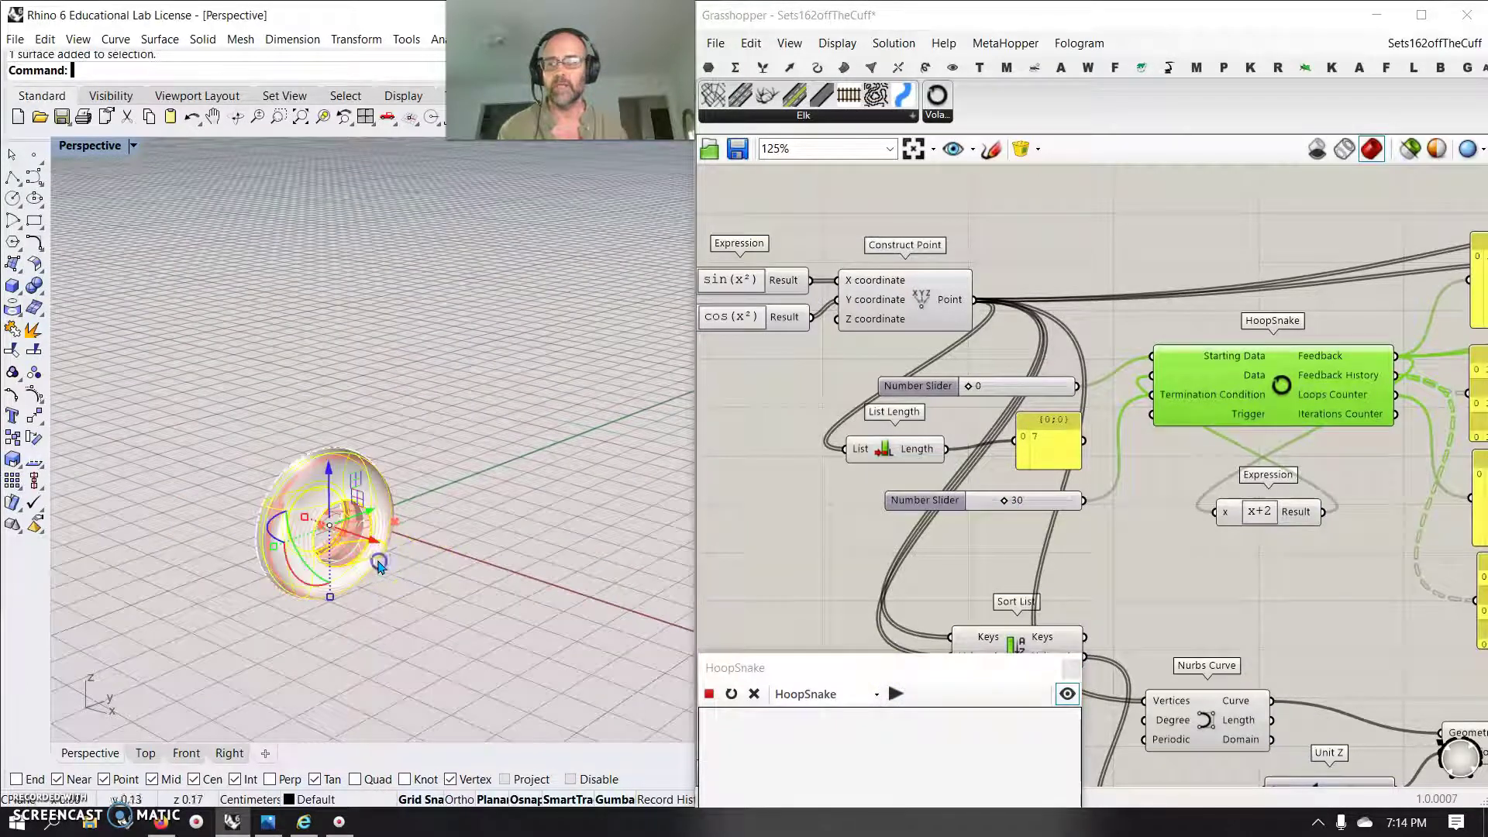
pyautogui.moveTo(355, 545); pyautogui.dragTo(180, 479)
pyautogui.click(274, 494)
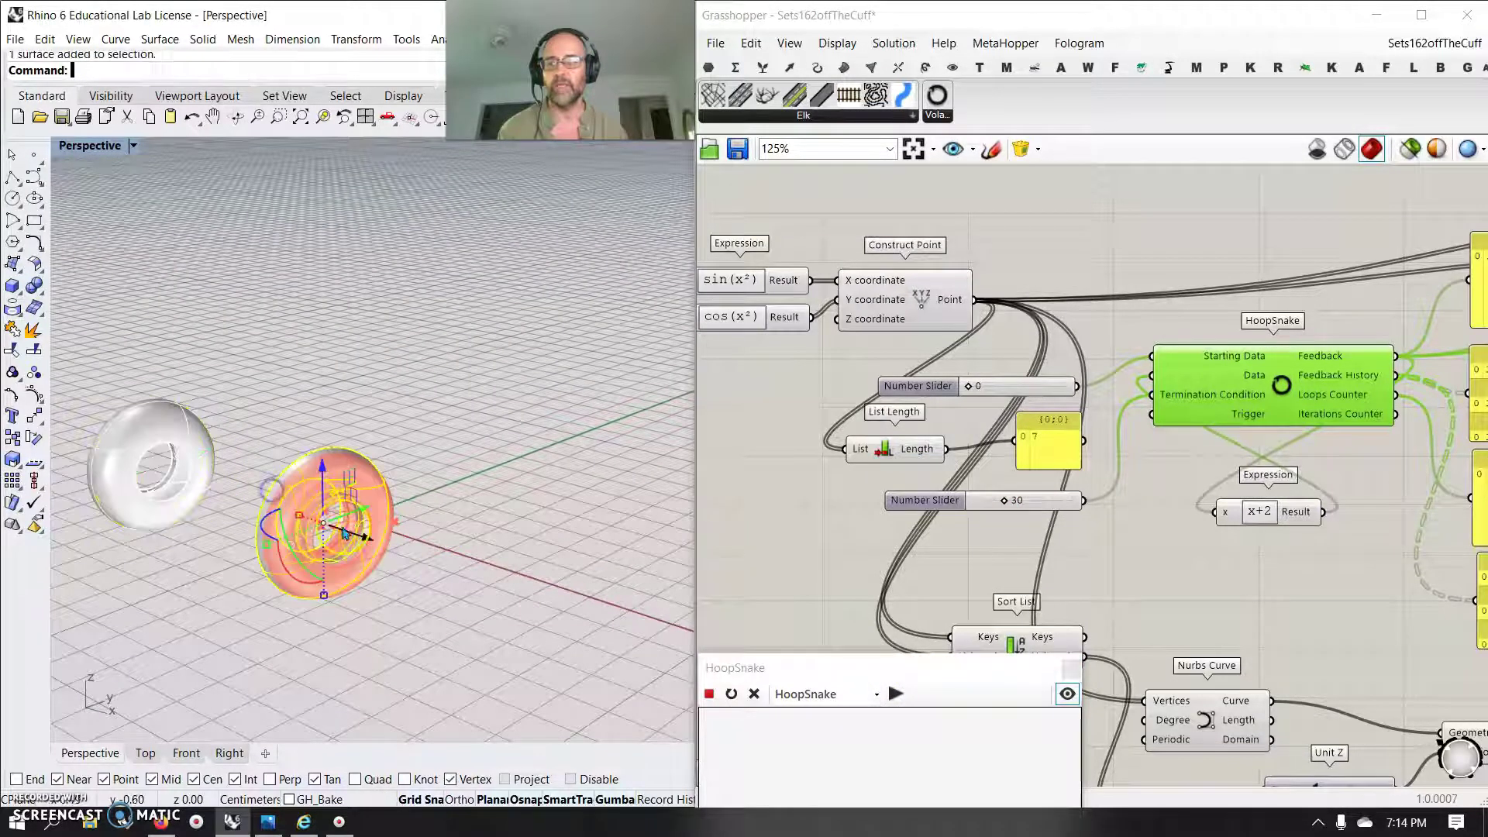
pyautogui.moveTo(371, 542); pyautogui.dragTo(600, 637)
# - Run the HoopSnake loop again and move the two newly baked surfaces to the empty areas on either side of the preview
pyautogui.click(896, 694)
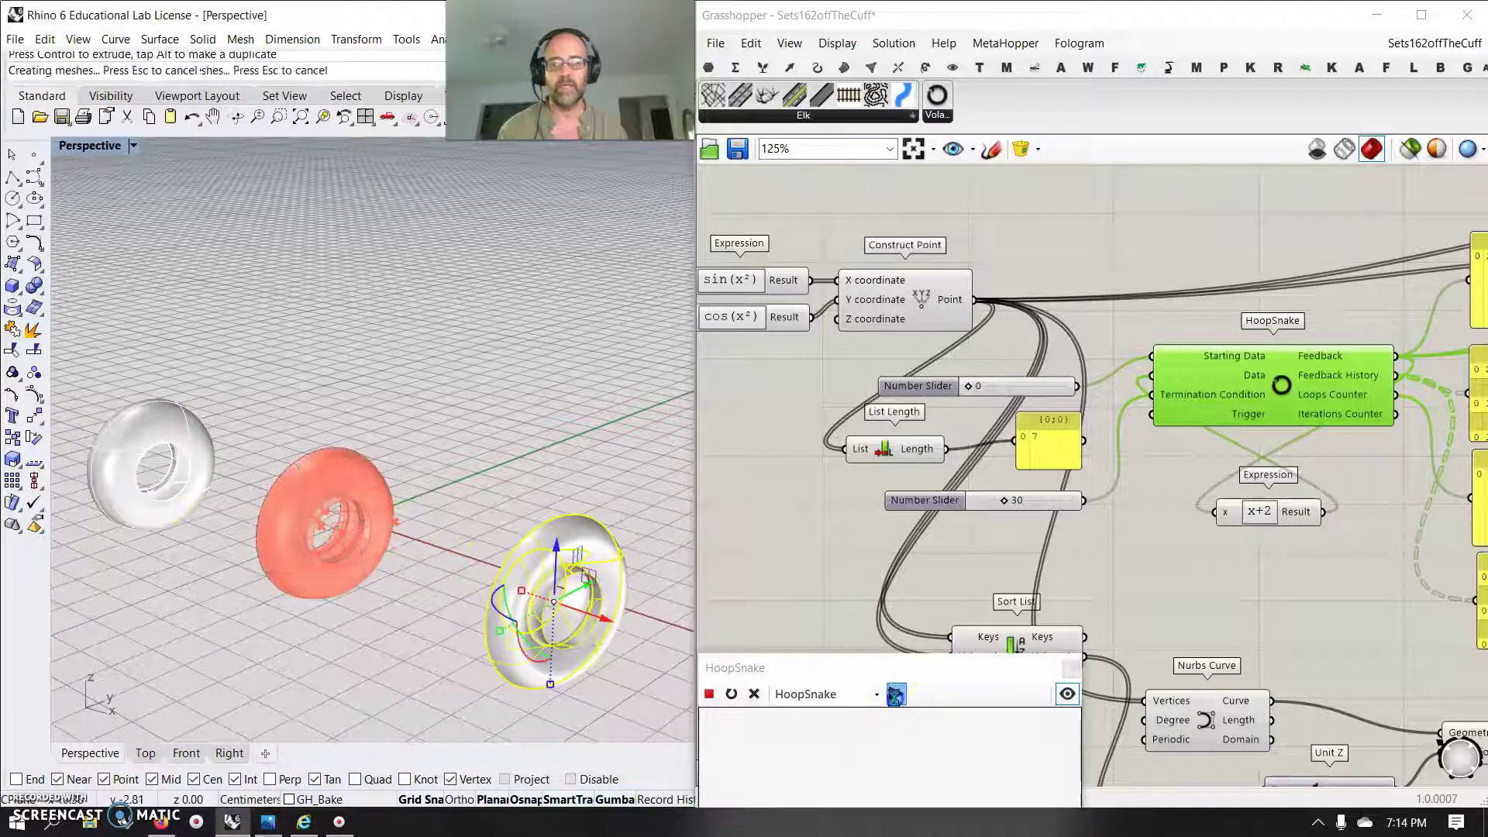
pyautogui.click(367, 521)
pyautogui.moveTo(367, 524); pyautogui.dragTo(605, 438)
pyautogui.moveTo(392, 505); pyautogui.dragTo(166, 591)
# - Bake another pair with HoopSnake and move one surface above the preview and the other below it
pyautogui.click(896, 694)
pyautogui.click(359, 521)
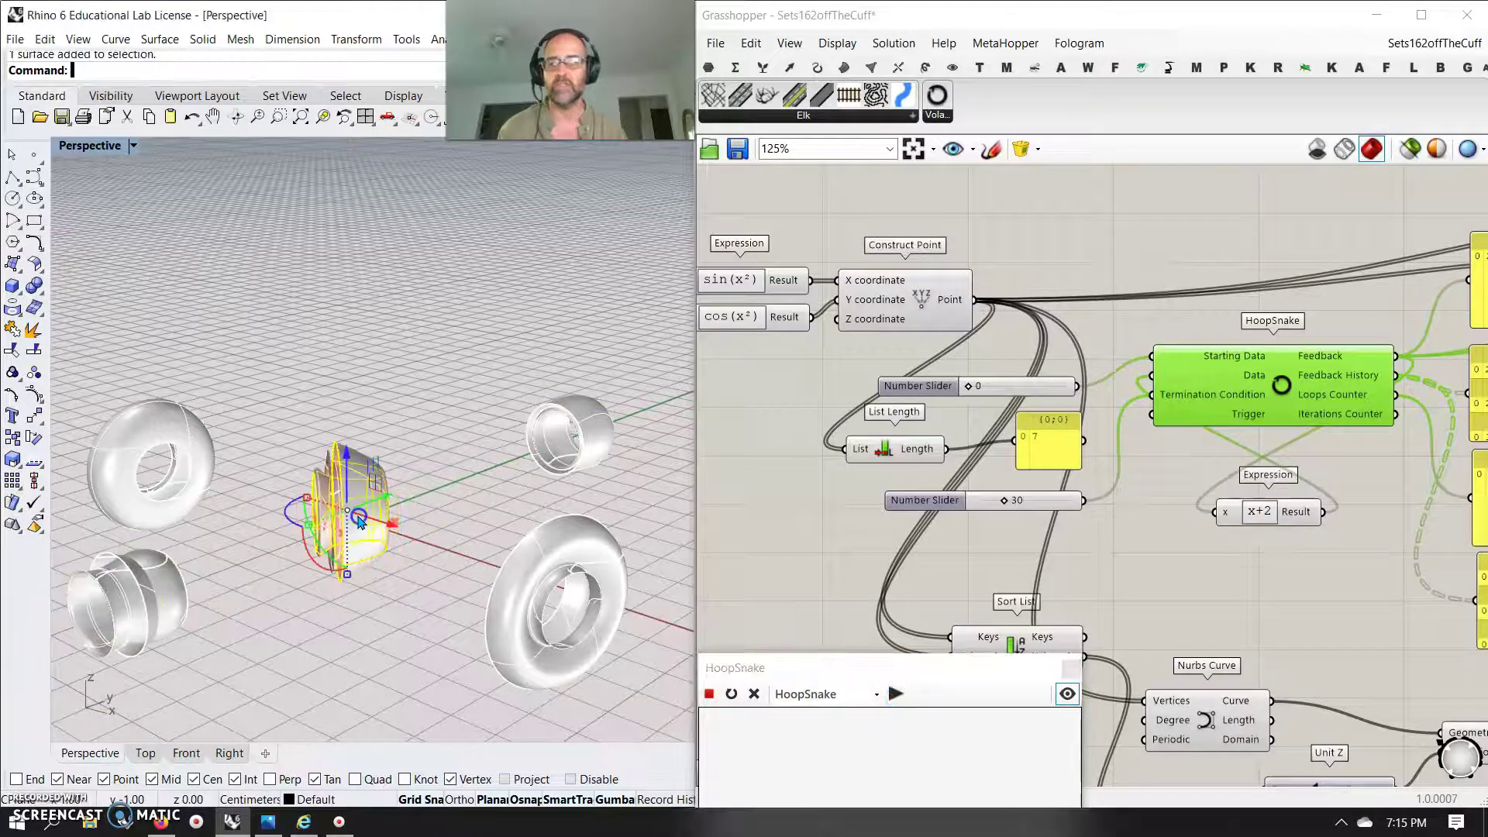
pyautogui.keyDown('alt'); pyautogui.moveTo(369, 505); pyautogui.dragTo(350, 318); pyautogui.keyUp('alt')
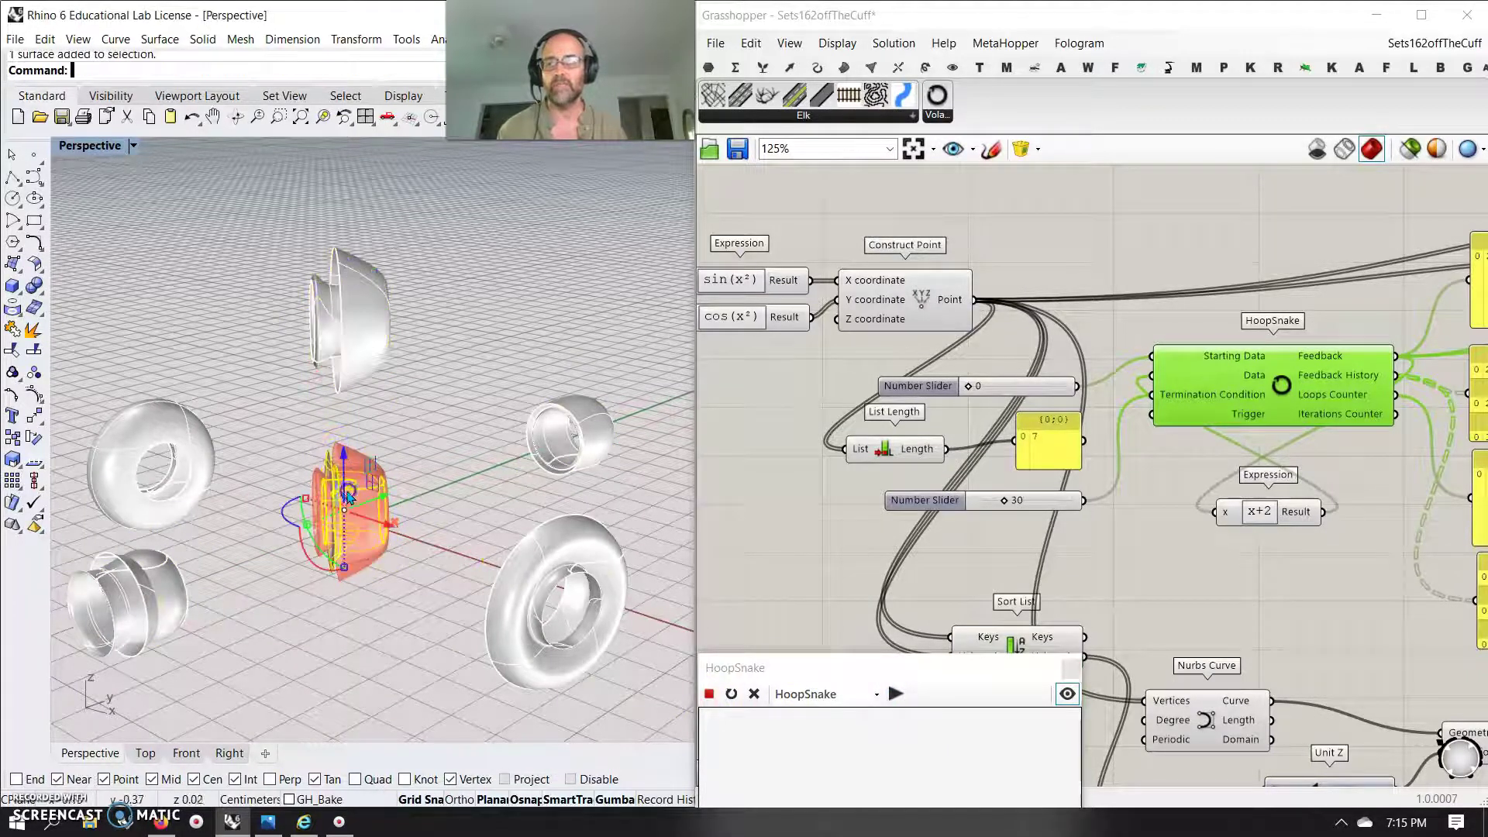
pyautogui.moveTo(343, 458); pyautogui.dragTo(344, 599)
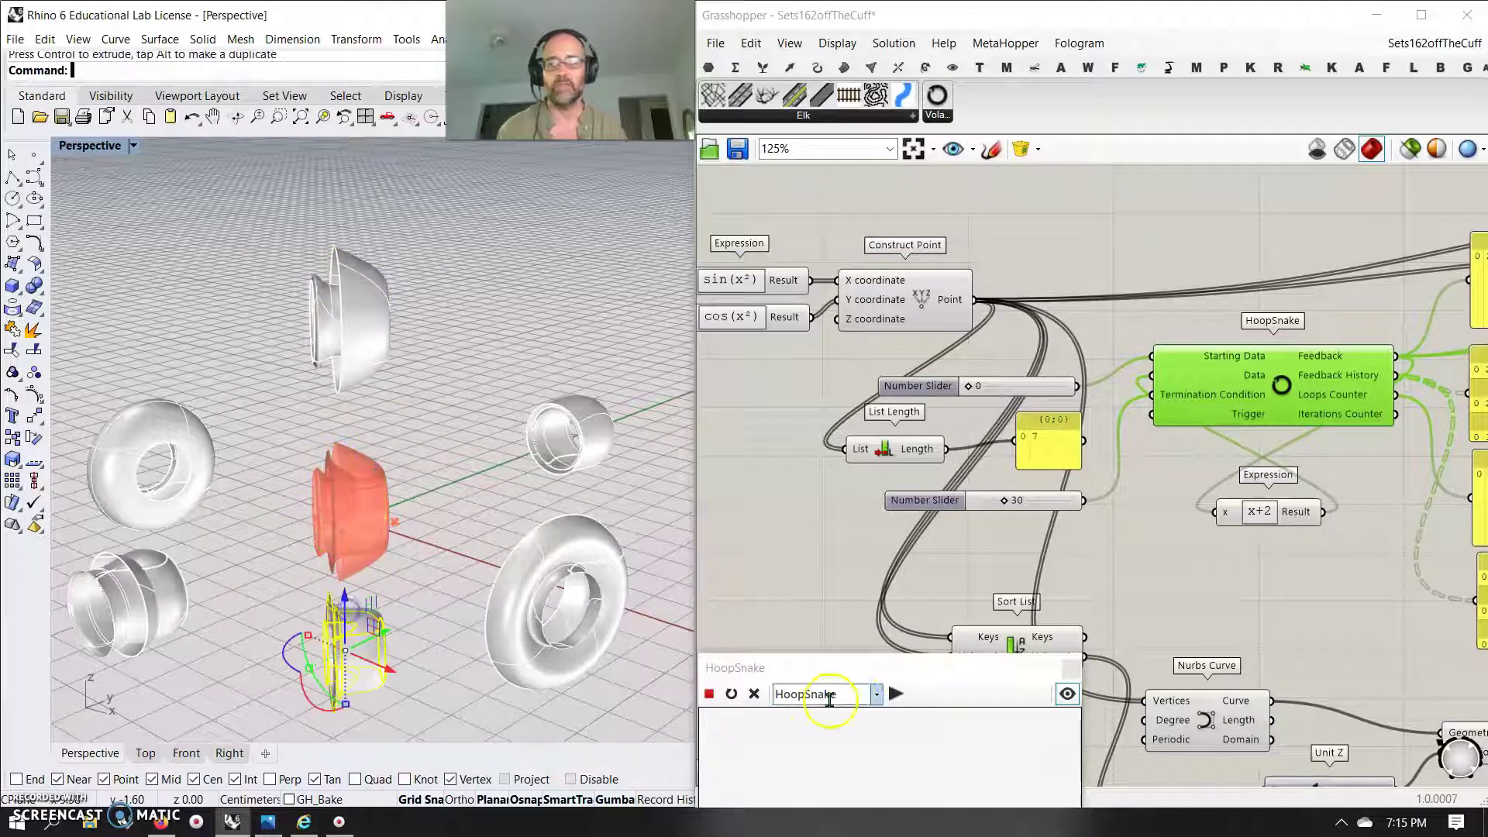
# - Run HoopSnake once more, place the new pair of surfaces close to either side of the preview, and clear the selection
pyautogui.click(896, 694)
pyautogui.click(391, 543)
pyautogui.moveTo(399, 516); pyautogui.dragTo(502, 480)
pyautogui.click(368, 521)
pyautogui.moveTo(398, 522); pyautogui.dragTo(304, 552)
pyautogui.click(430, 624)
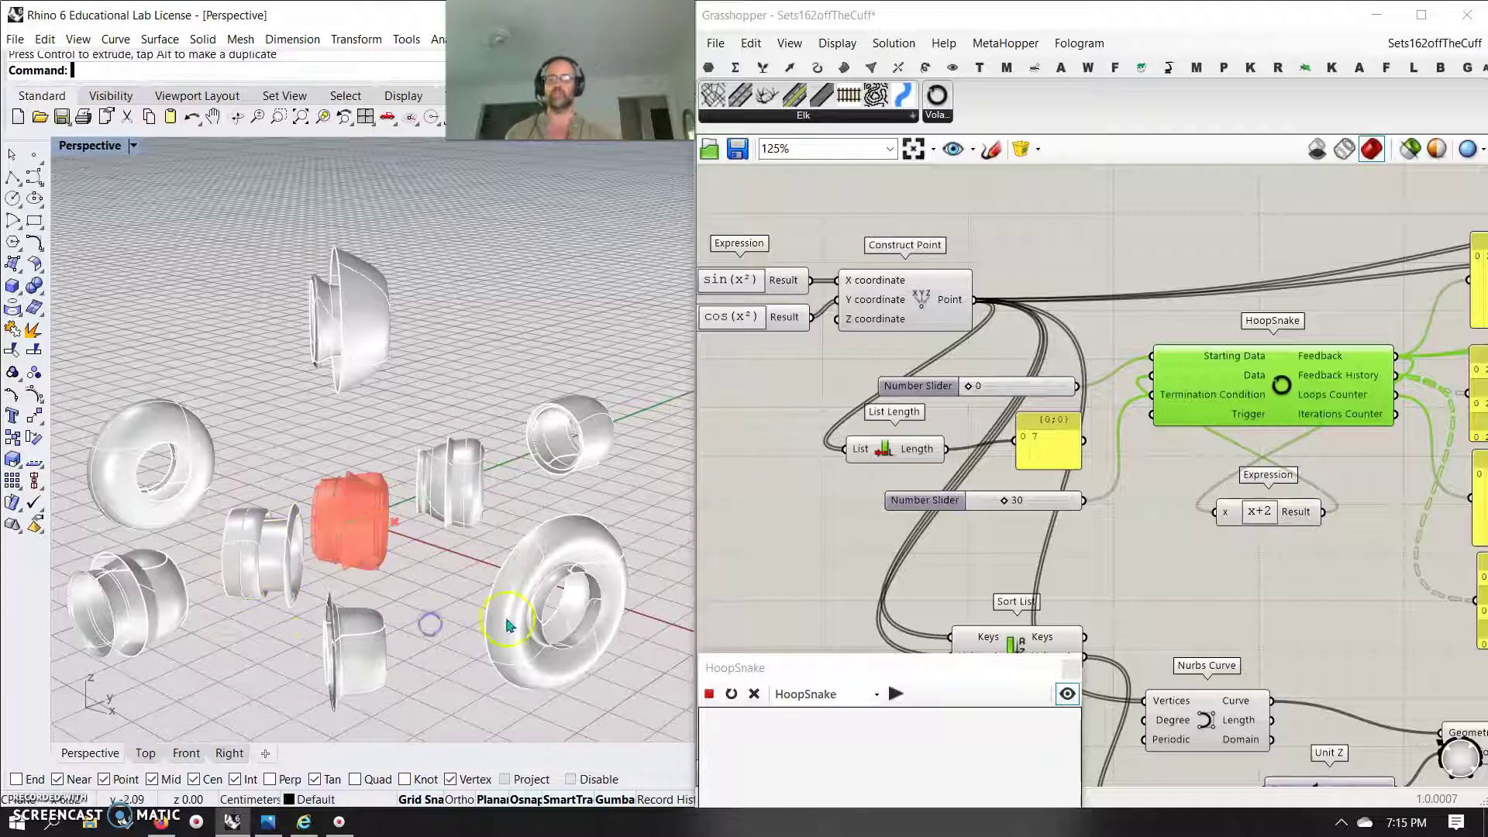
# - Delete all baked surfaces from the Perspective view and dismiss the HoopSnake loop controls
pyautogui.moveTo(595, 717); pyautogui.dragTo(101, 267)
pyautogui.press('Delete')
pyautogui.scroll(3, 302, 502)
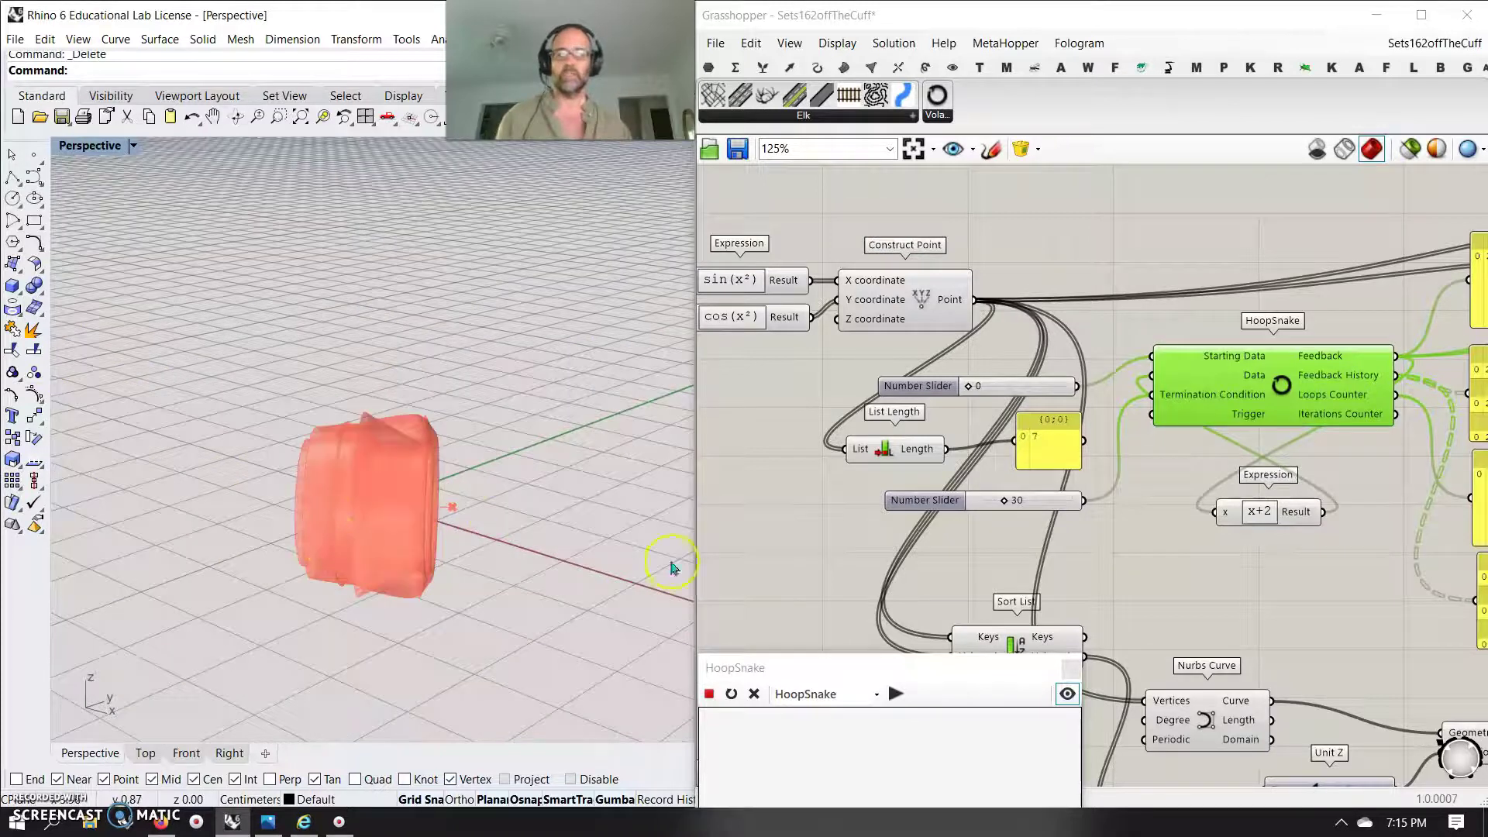
pyautogui.click(1097, 692)
# - Delete every component of the existing example definition below the tutorial title, keeping the Point, Vector and Circle group
pyautogui.scroll(-7, 1066, 593)
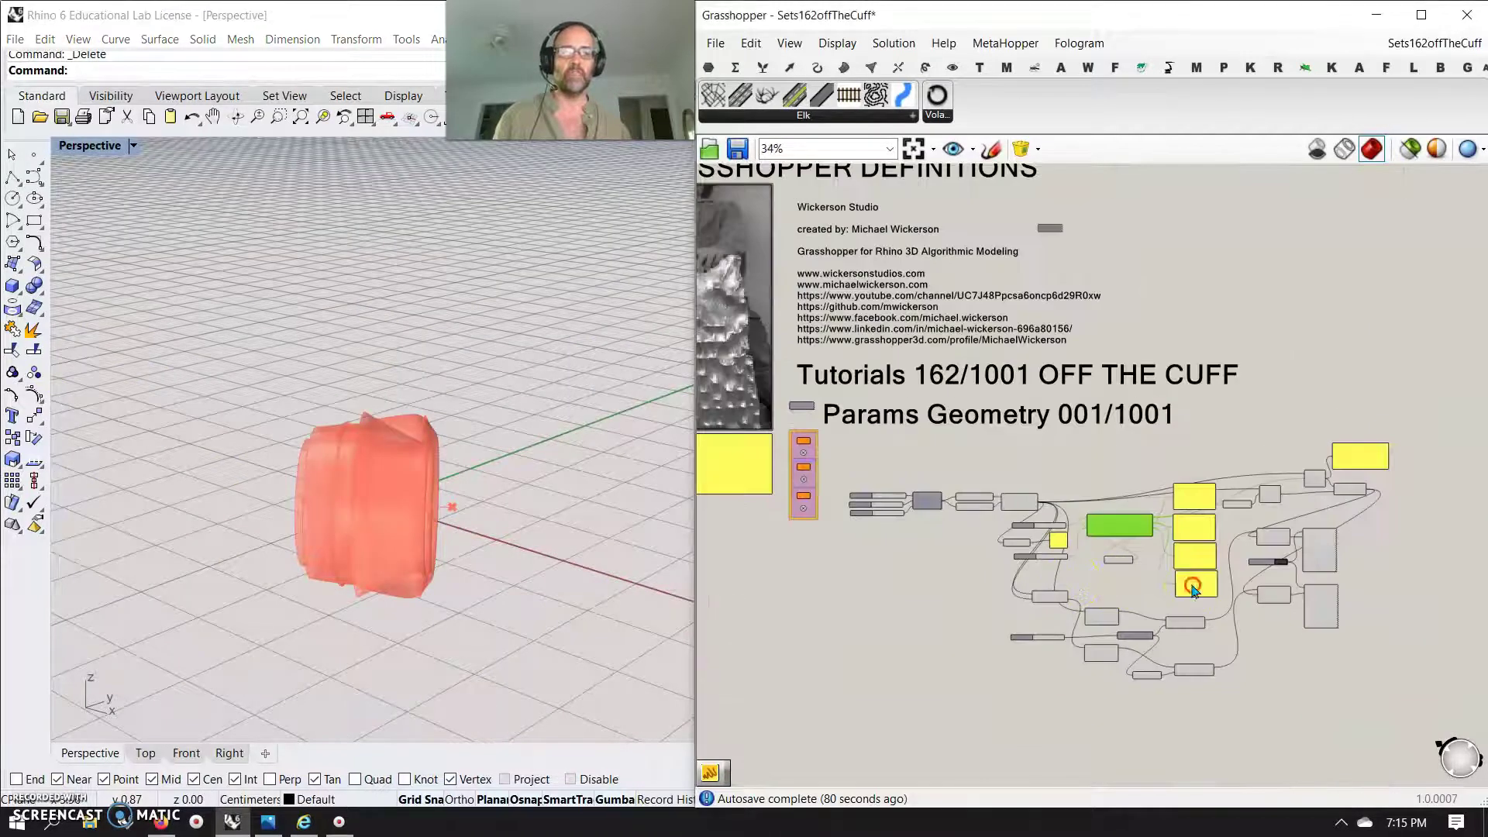
pyautogui.moveTo(1356, 631); pyautogui.dragTo(786, 374)
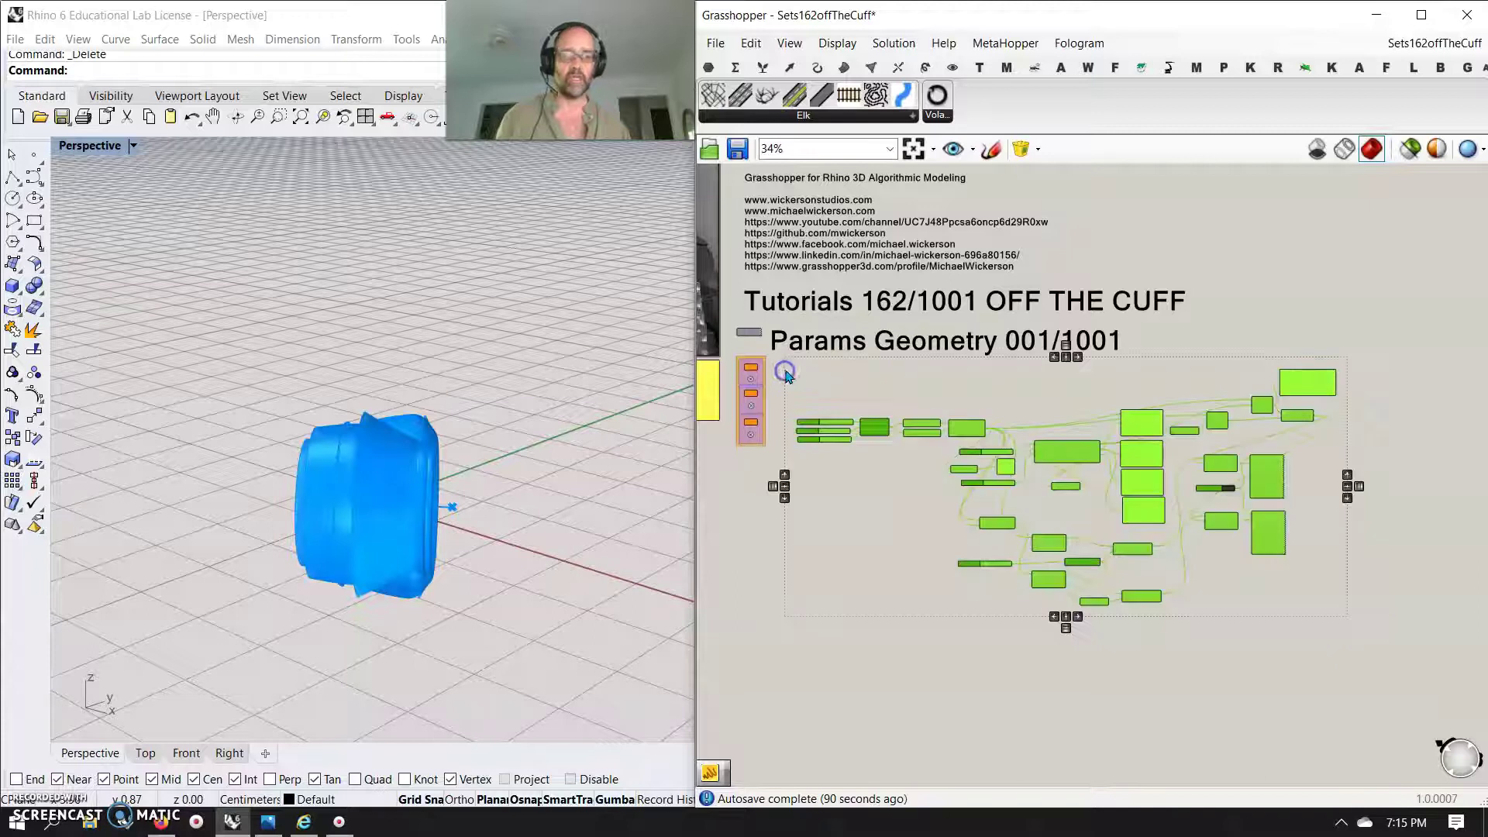
pyautogui.press('Delete')
# - Remove the group containing the Point, Vector and Circle parameters, including the markers beneath them
pyautogui.scroll(5, 767, 411)
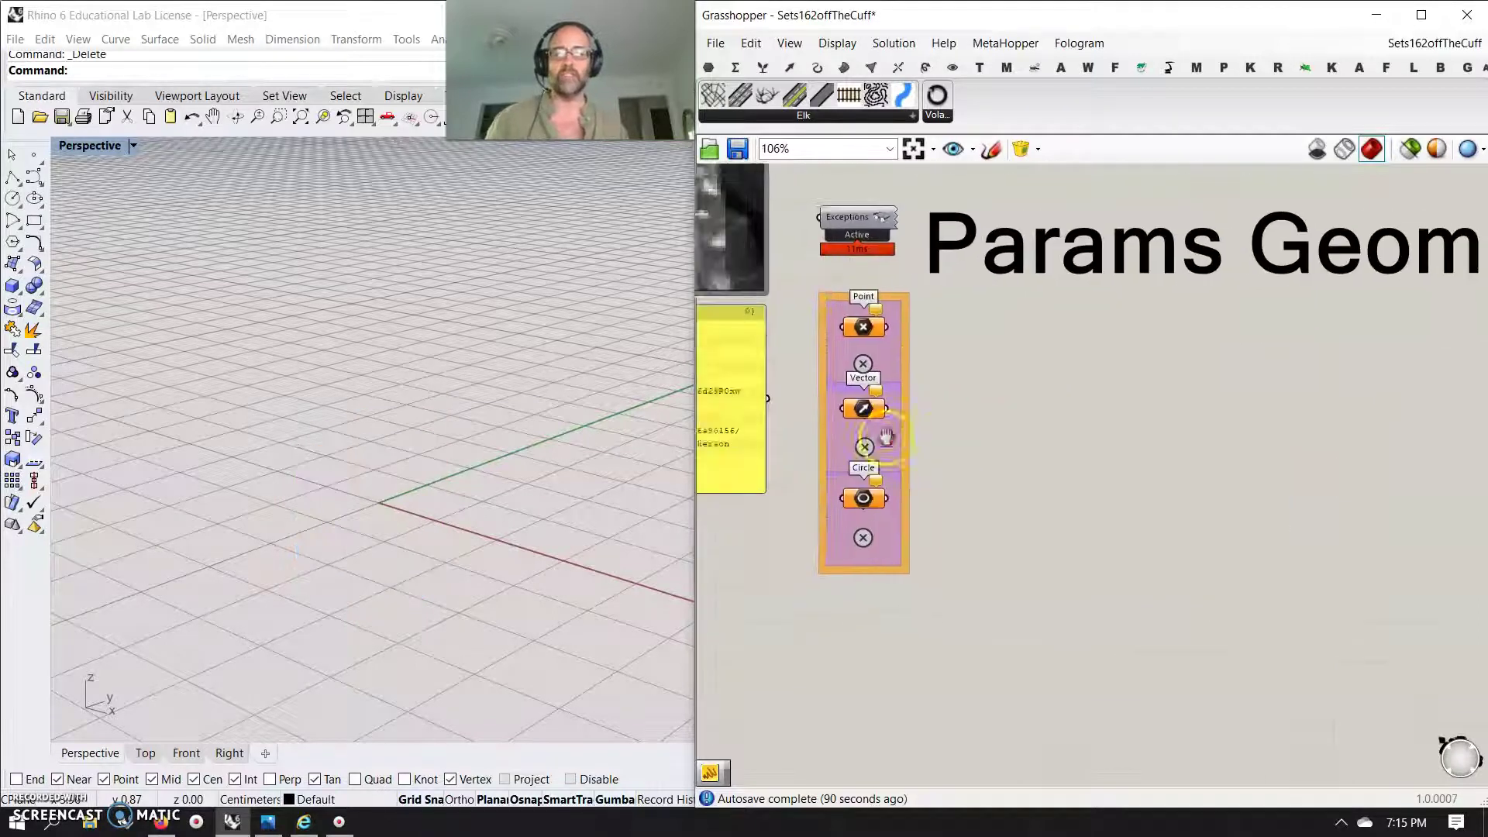
pyautogui.click(883, 353)
pyautogui.click(884, 436)
pyautogui.click(884, 527)
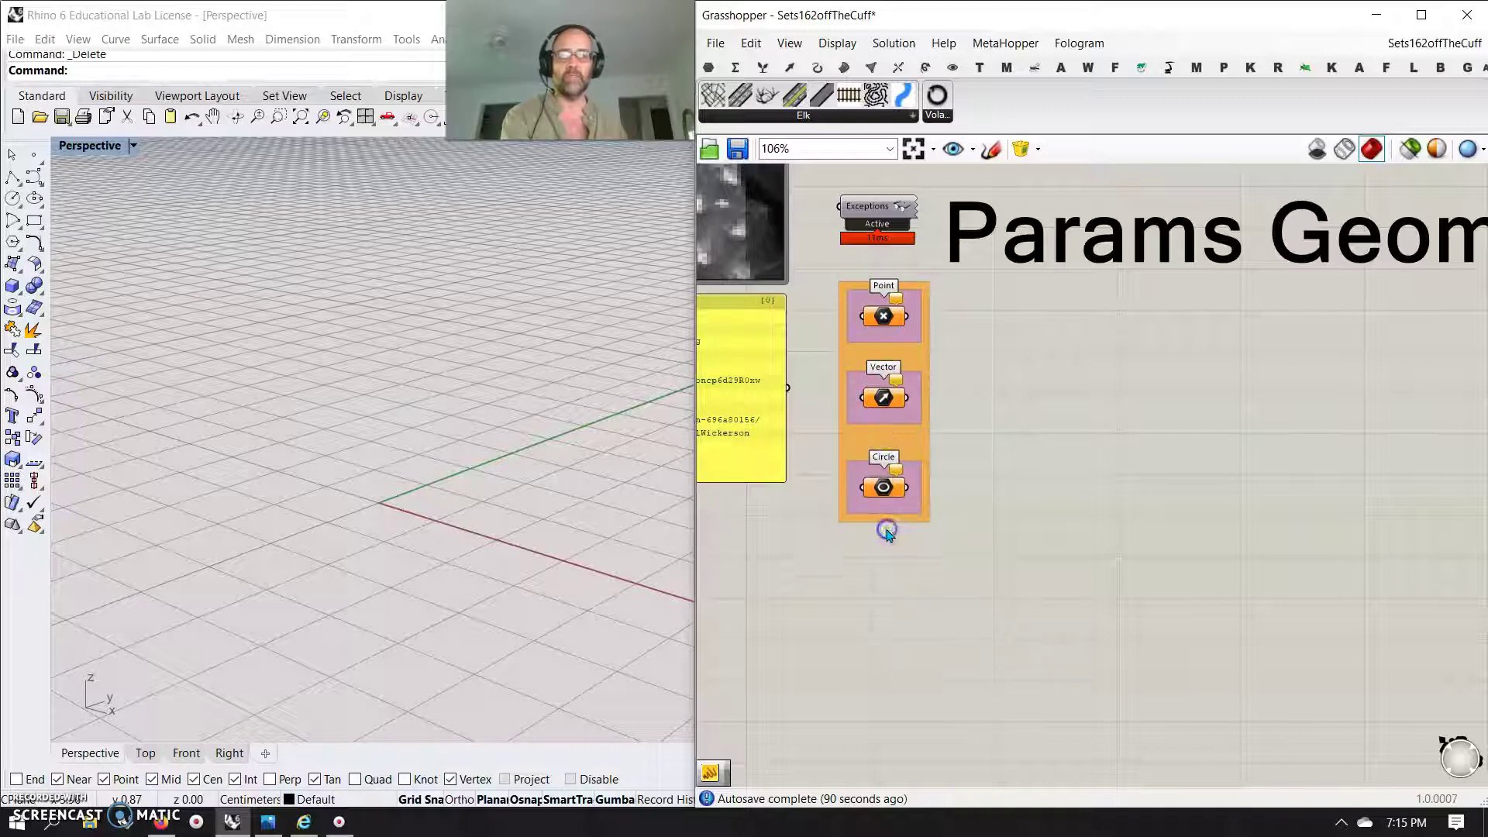
pyautogui.click(879, 320)
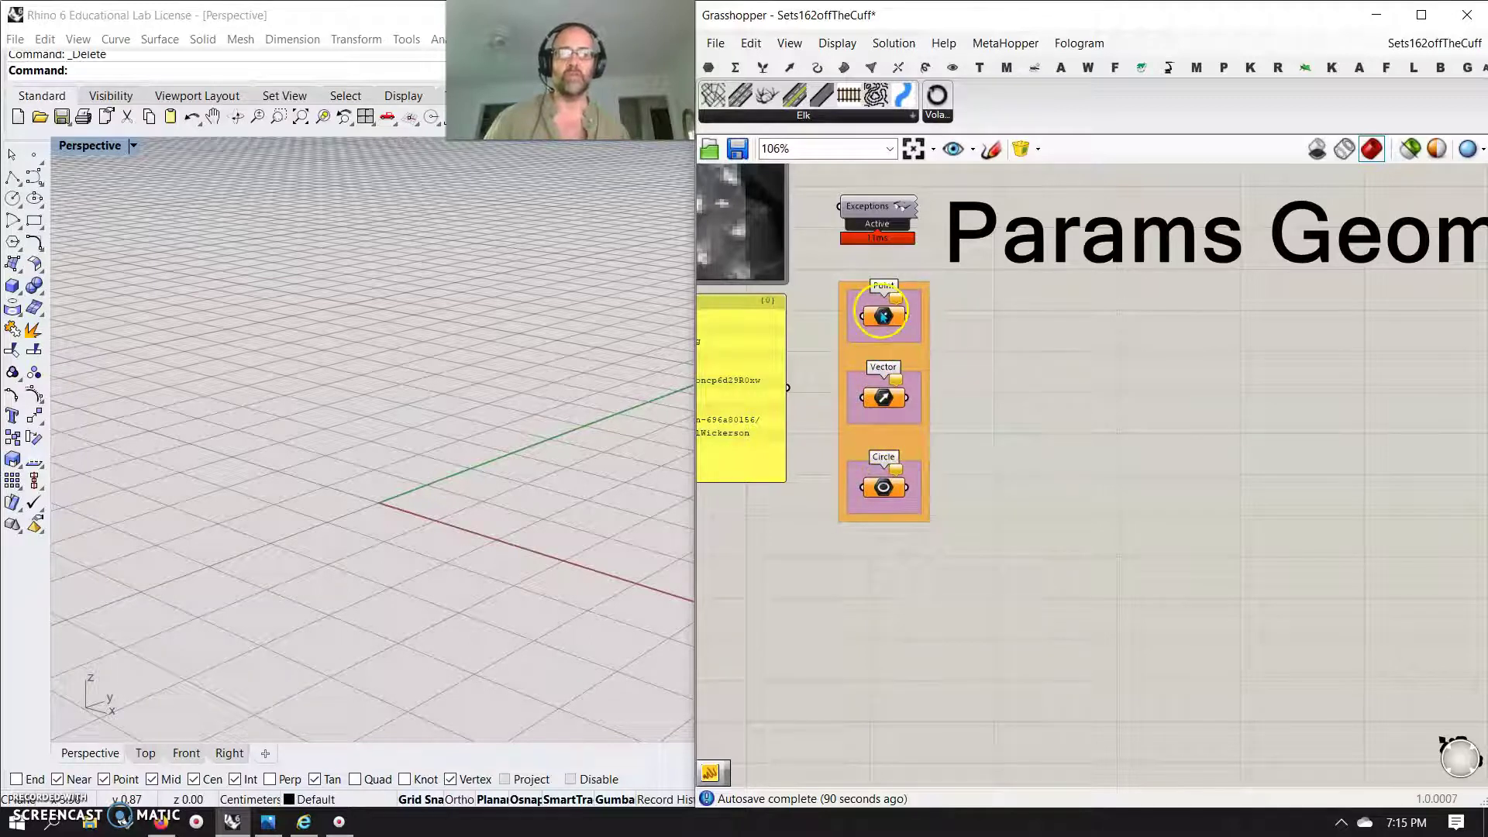
pyautogui.moveTo(968, 581); pyautogui.dragTo(838, 283)
pyautogui.press('Delete')
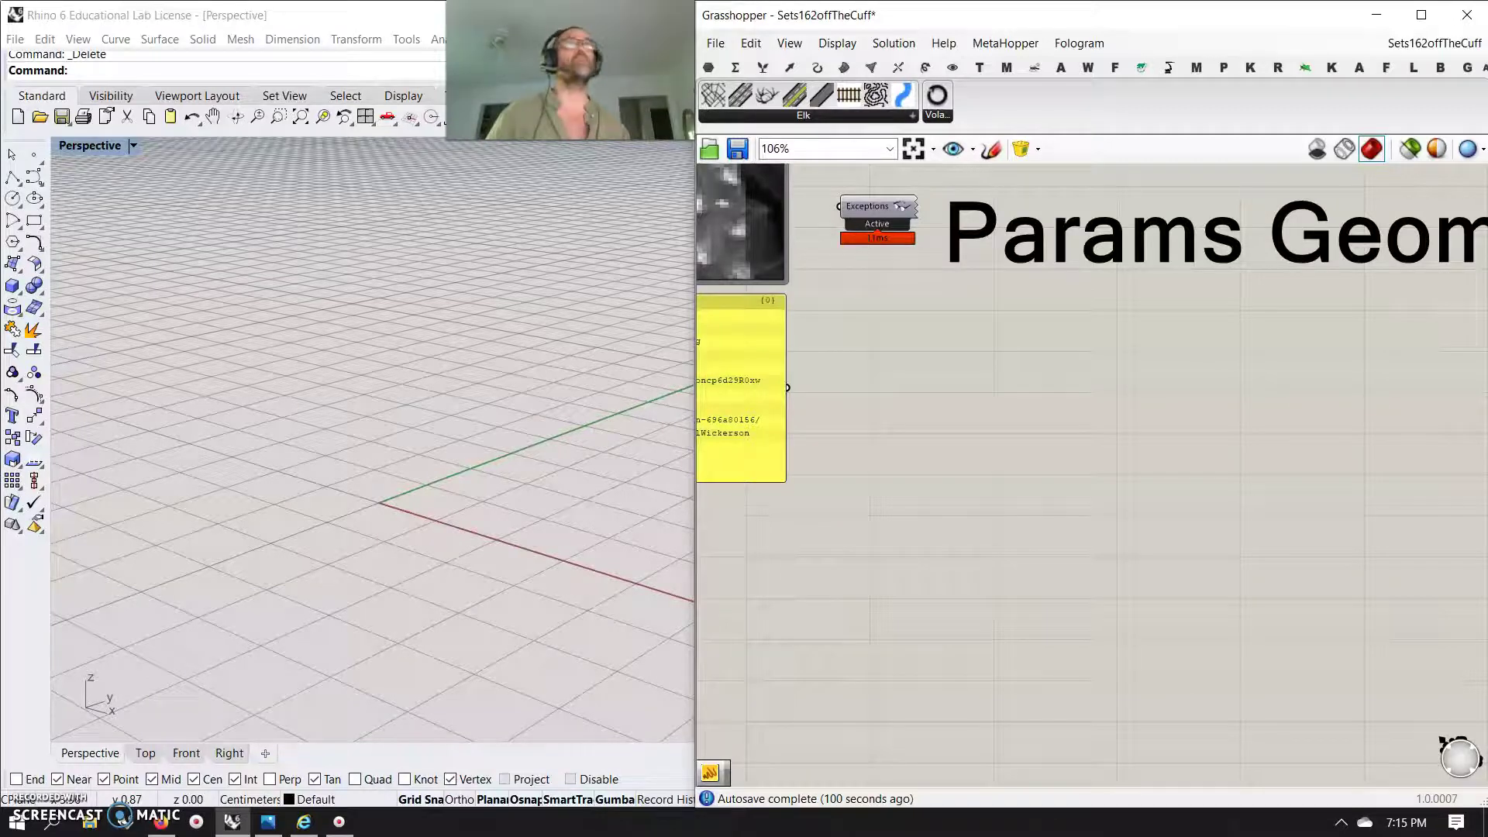
# - Add a Series component to the empty canvas below the Params Geometry heading
pyautogui.doubleClick(1079, 400)
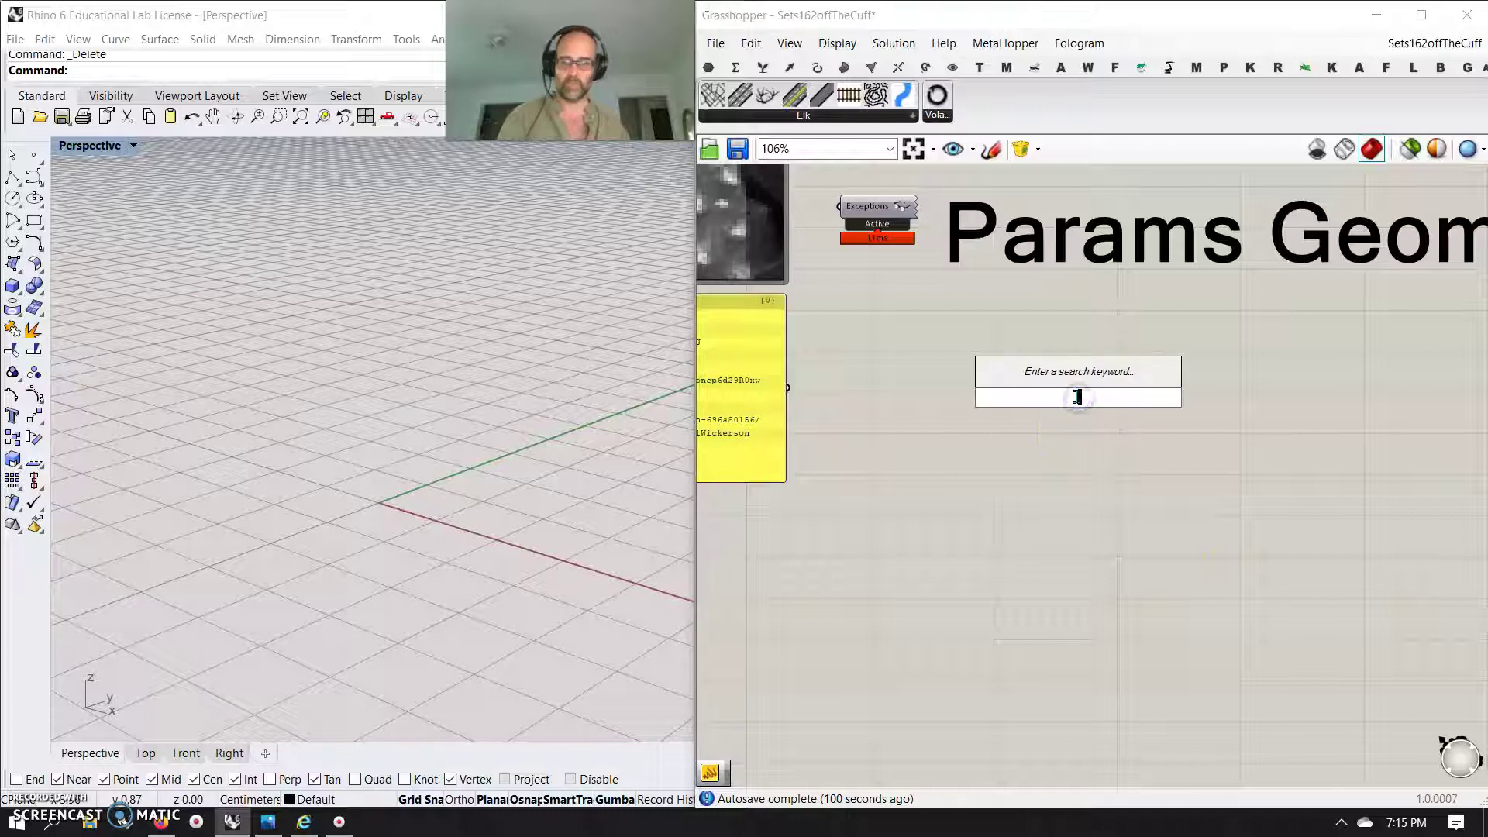
pyautogui.write('SERIES')
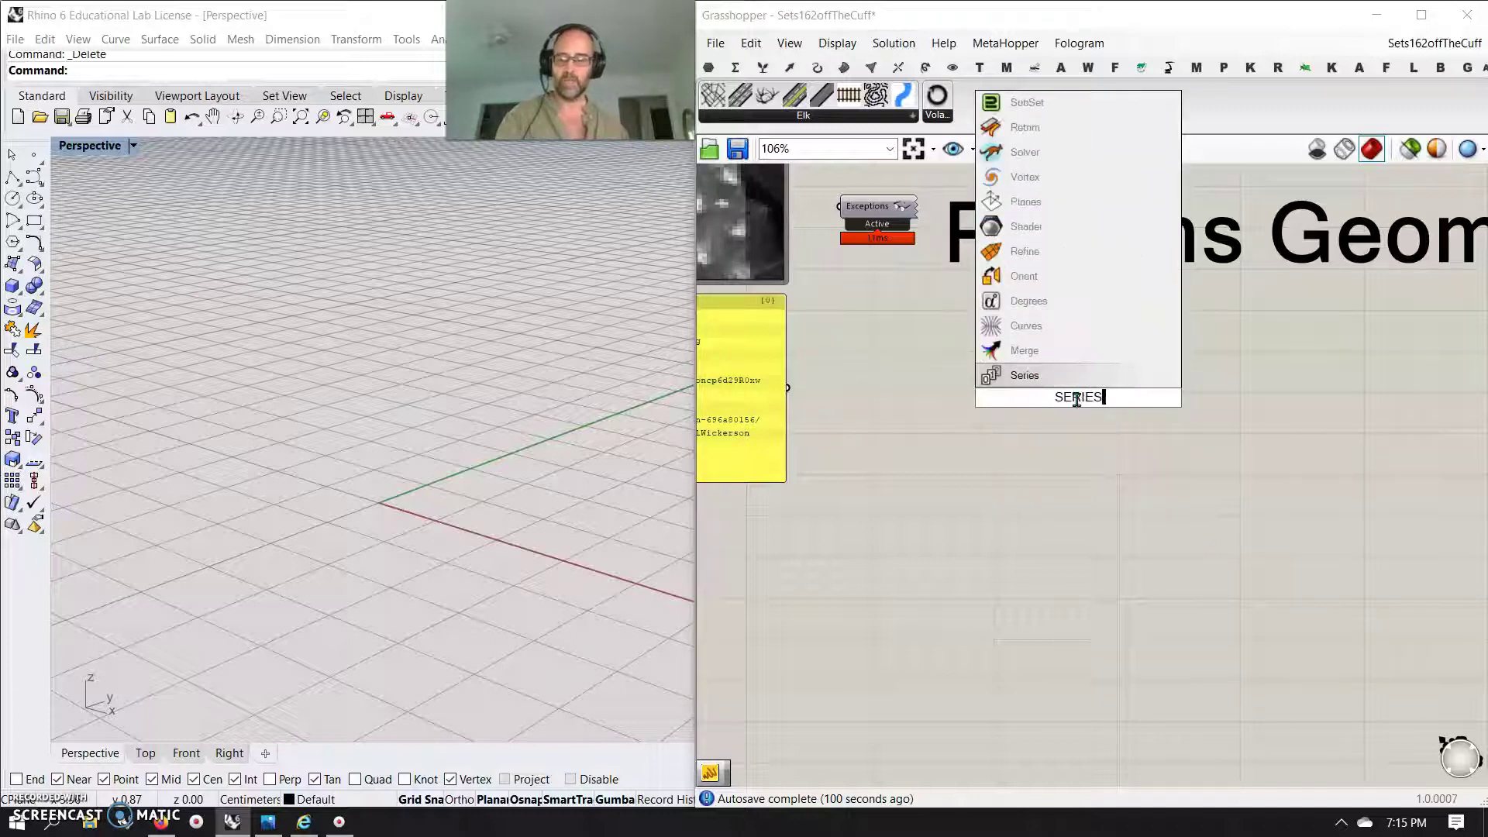
pyautogui.click(1027, 377)
pyautogui.moveTo(1111, 398); pyautogui.dragTo(1134, 389)
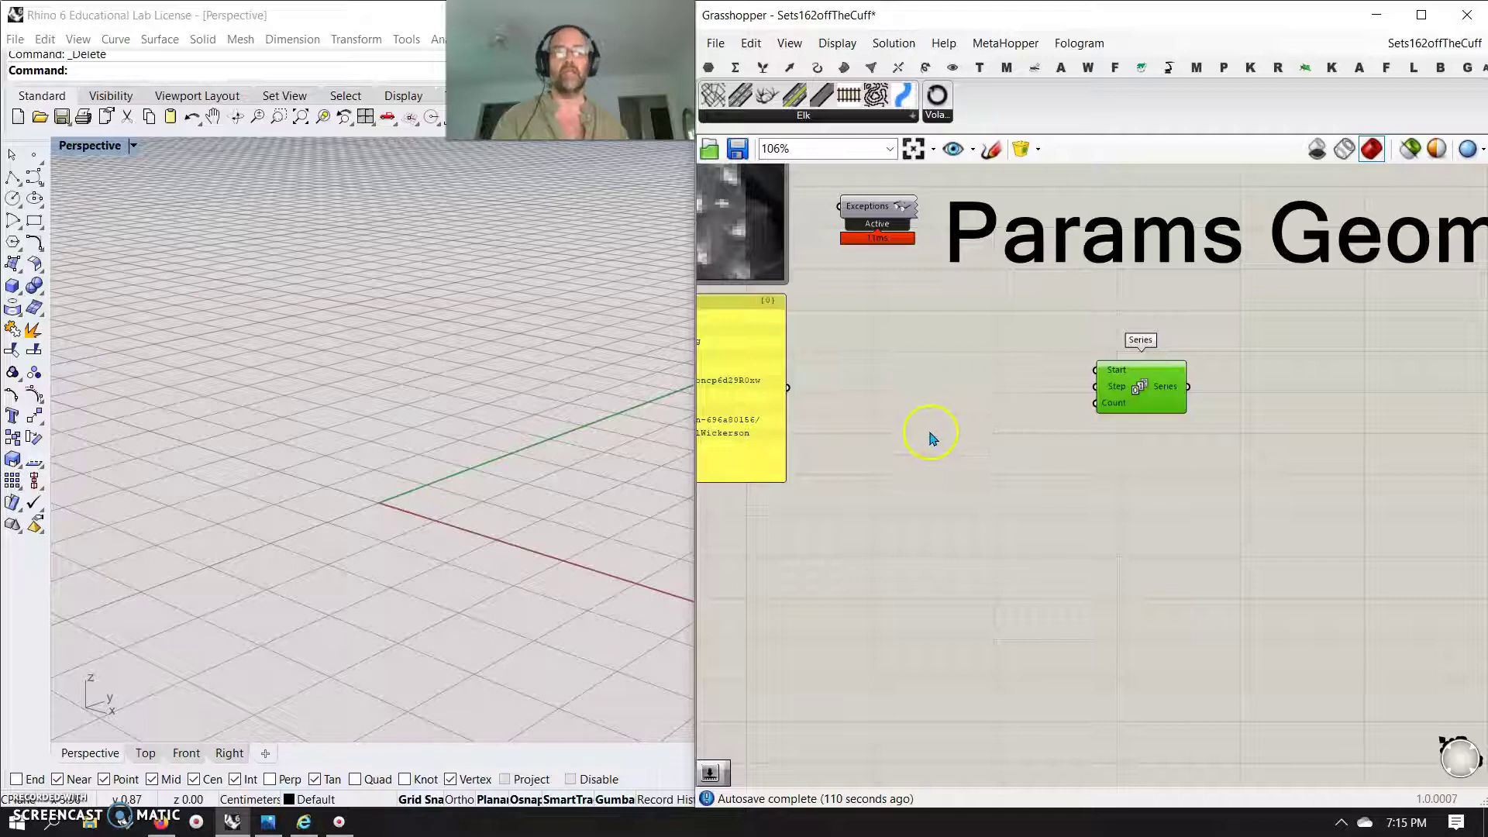
pyautogui.click(945, 453)
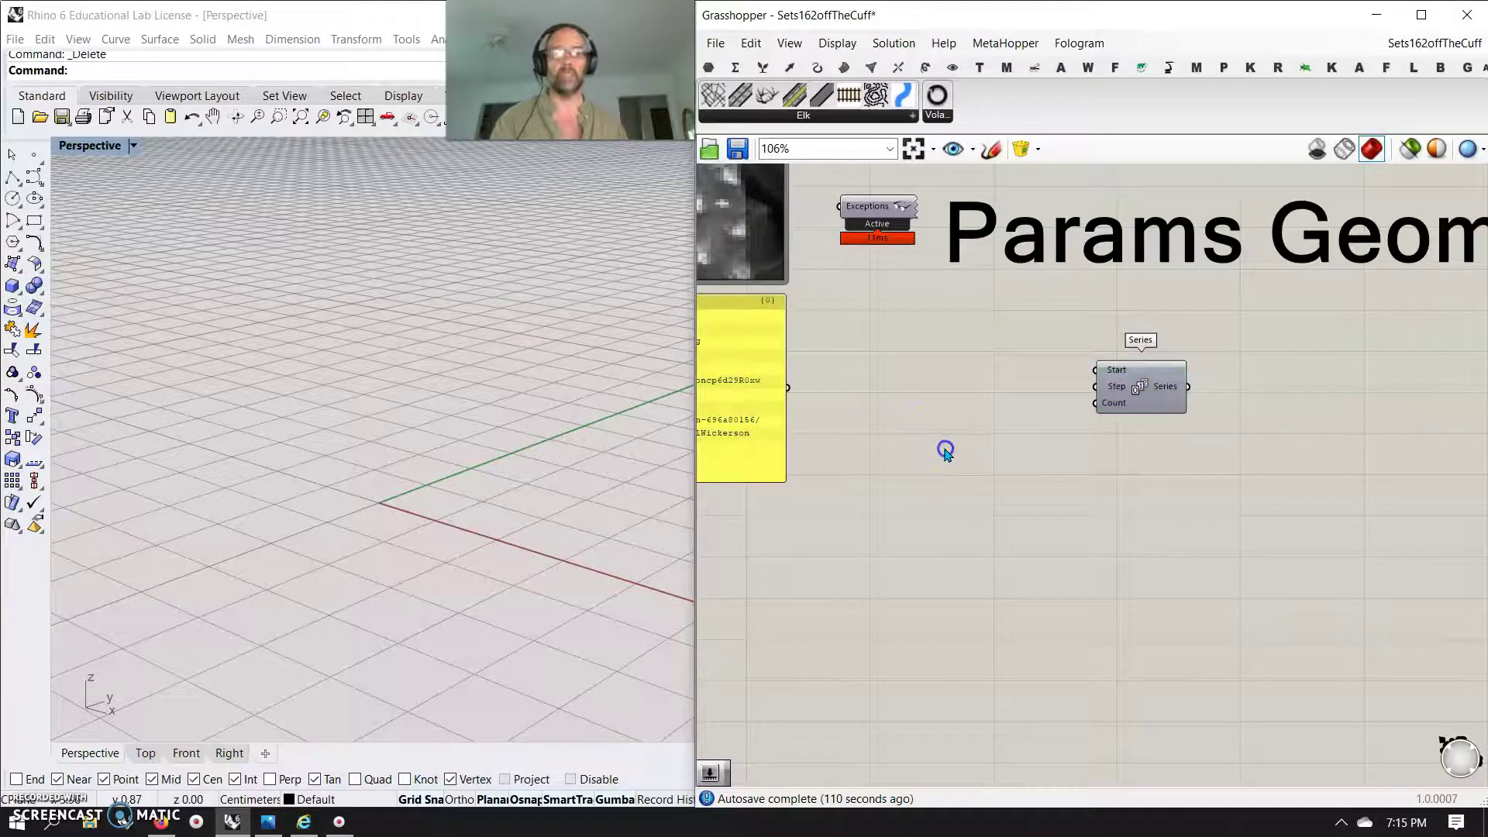
# - Create a number slider with value 12 and connect it to the Count input of Series
pyautogui.doubleClick(947, 453)
pyautogui.write('12')
pyautogui.press('Return')
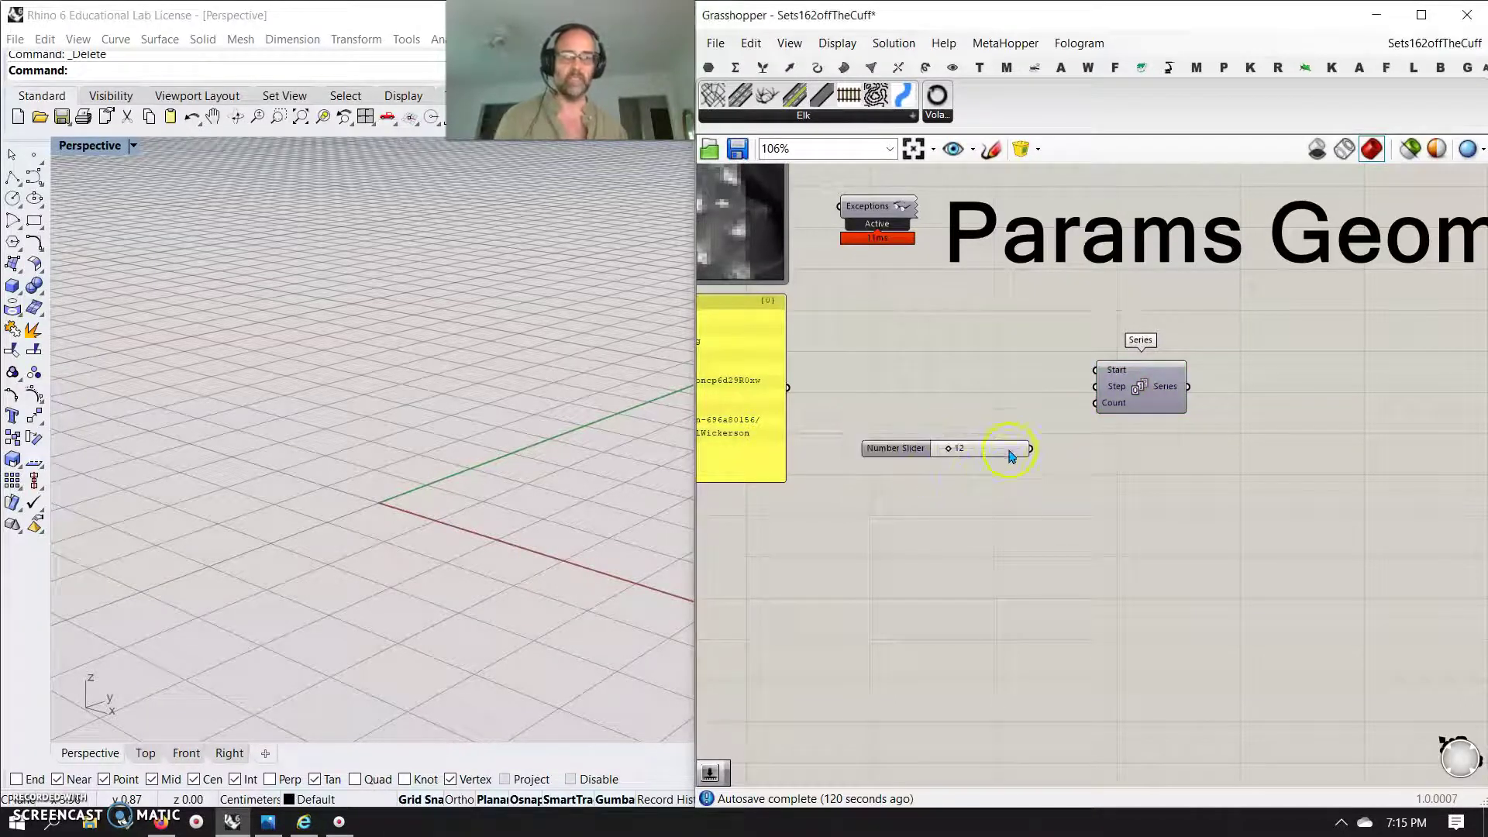
pyautogui.moveTo(1031, 449); pyautogui.dragTo(1099, 425)
# - Set the number slider's maximum to 20
pyautogui.rightClick(1000, 450)
pyautogui.click(1040, 523)
pyautogui.moveTo(1174, 575); pyautogui.dragTo(1174, 534)
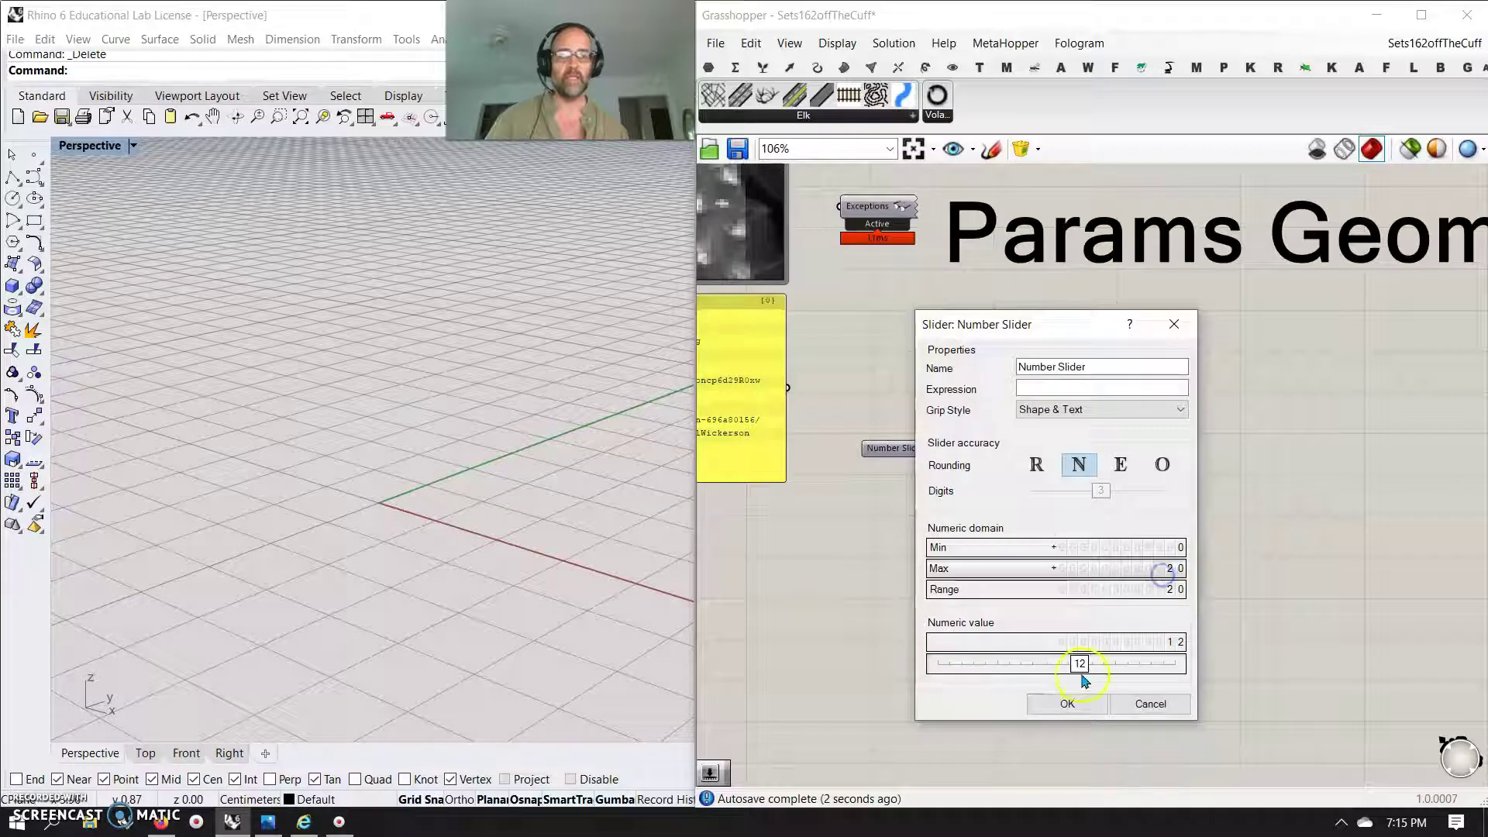
pyautogui.click(1068, 703)
# - Reposition the Series component so its Count input lines up with the number slider
pyautogui.moveTo(1150, 397); pyautogui.dragTo(1150, 402)
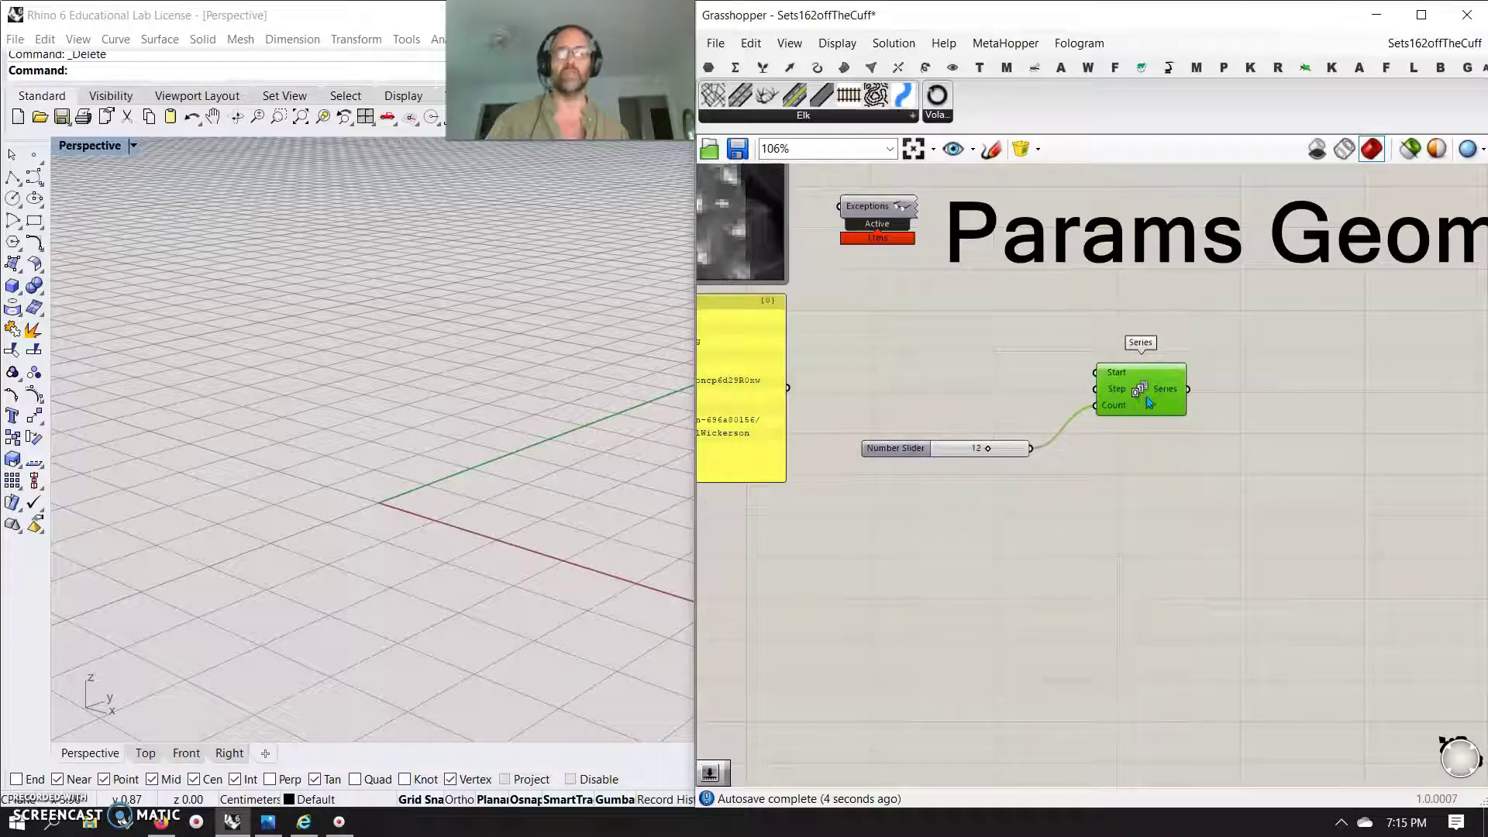
pyautogui.moveTo(1162, 582); pyautogui.dragTo(961, 572, button='right')
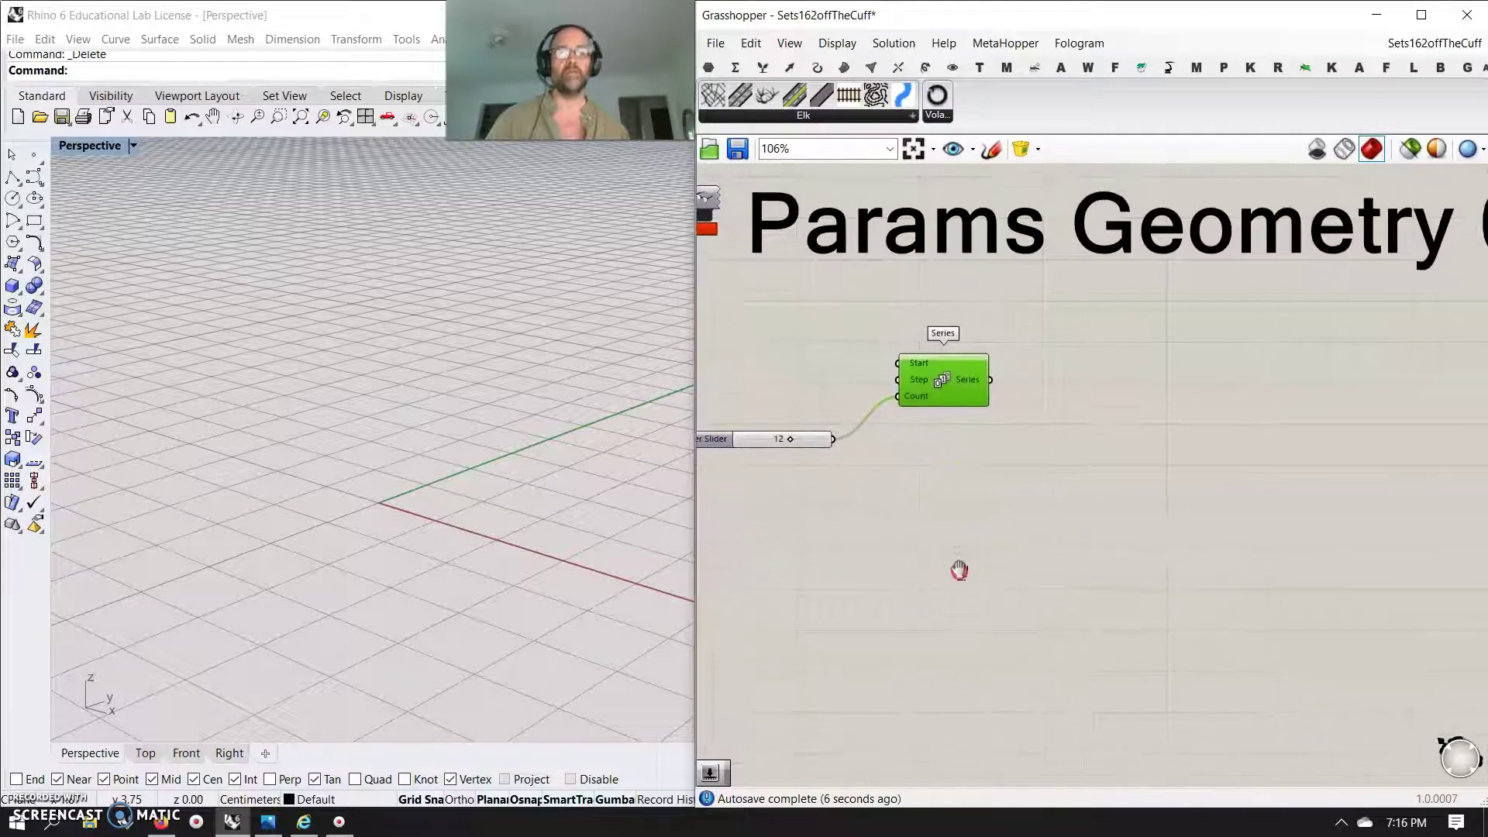
pyautogui.moveTo(929, 425); pyautogui.dragTo(914, 431)
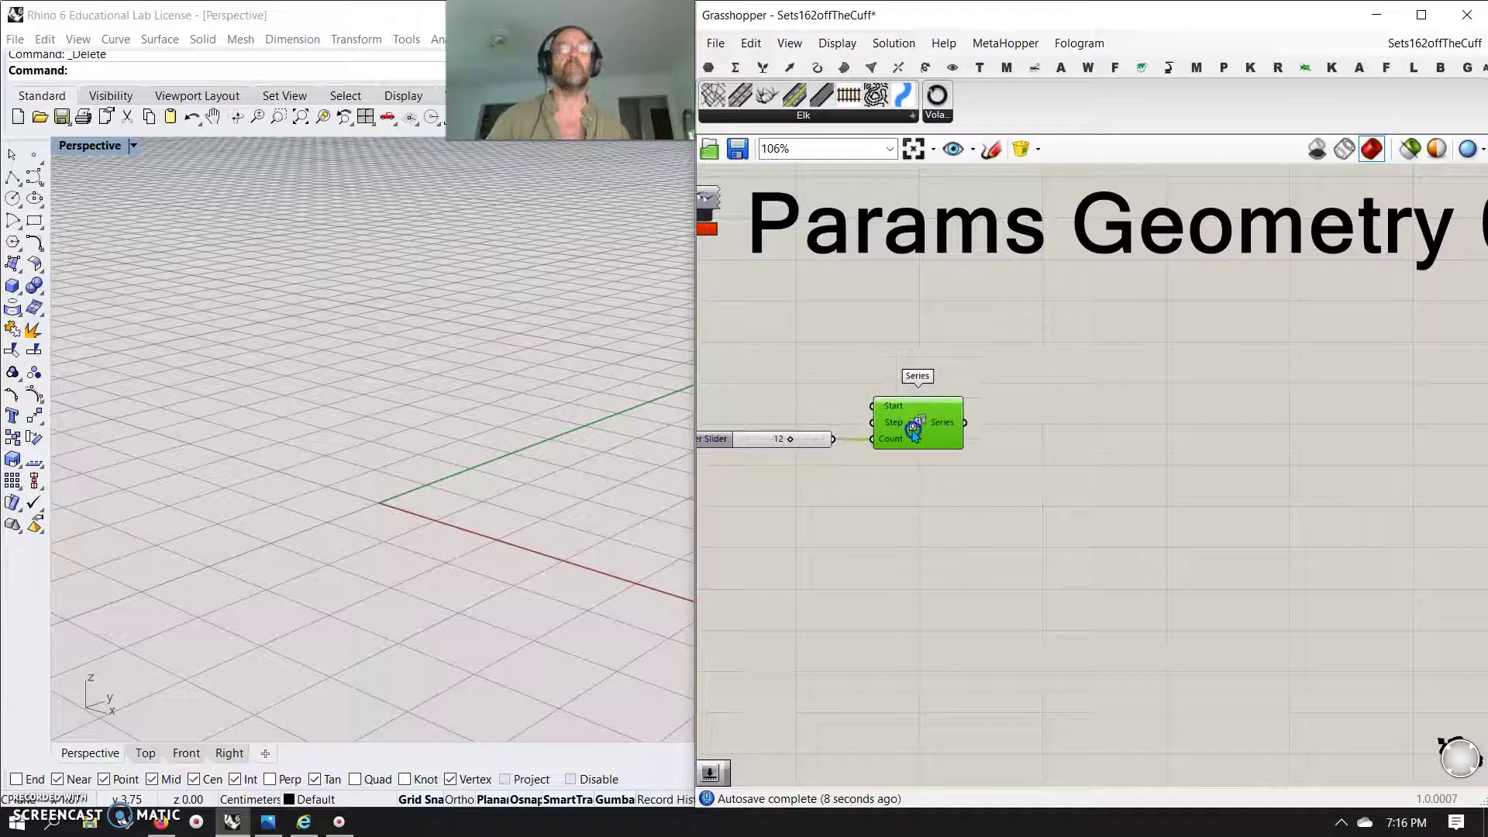
# - Add a Construct Point component to the canvas, leaving space between it and Series
pyautogui.moveTo(1072, 492); pyautogui.dragTo(1100, 444, button='right')
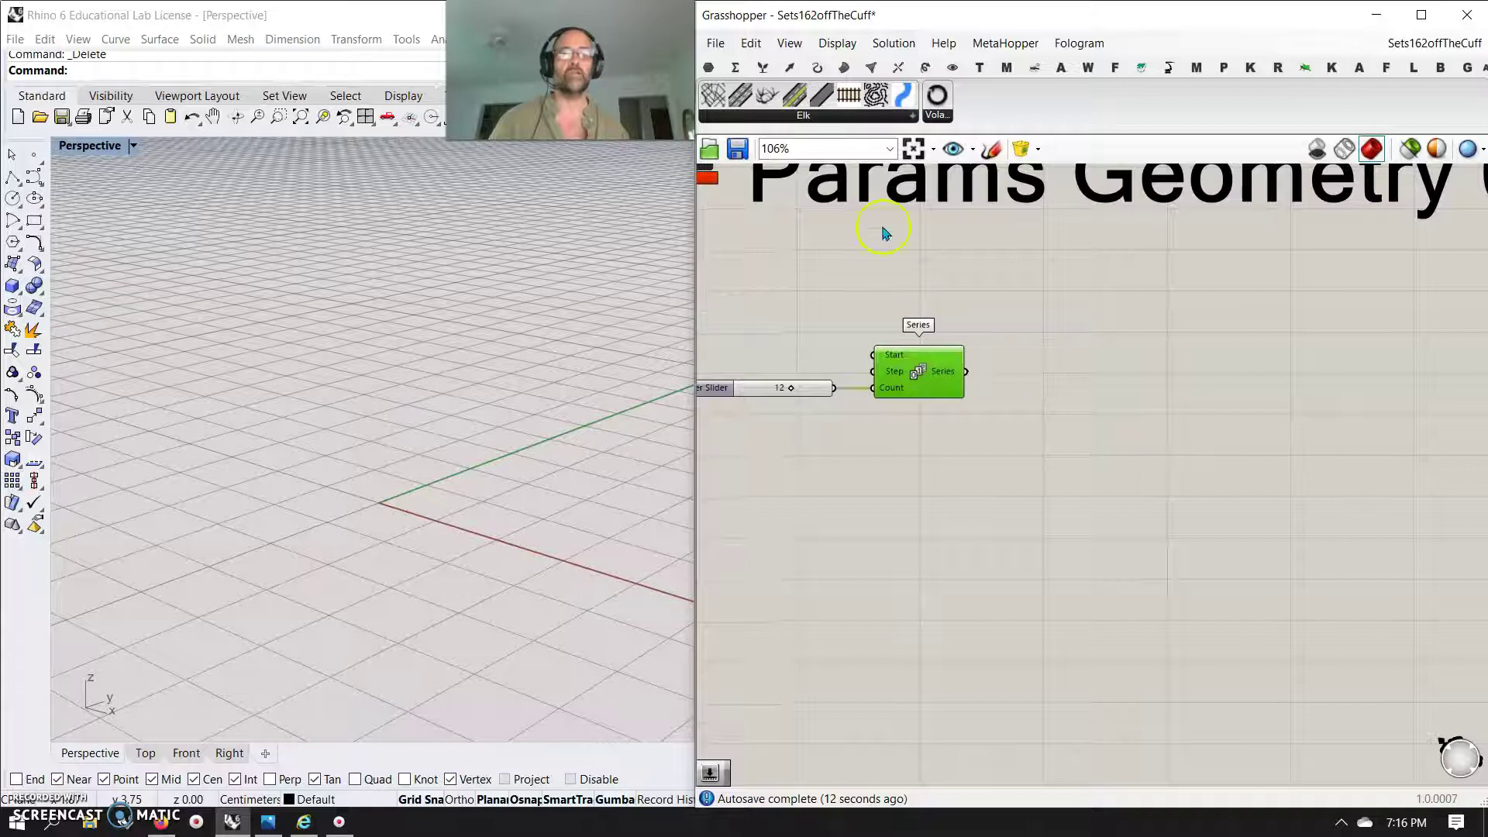
pyautogui.click(790, 68)
pyautogui.moveTo(1111, 96); pyautogui.dragTo(1277, 382)
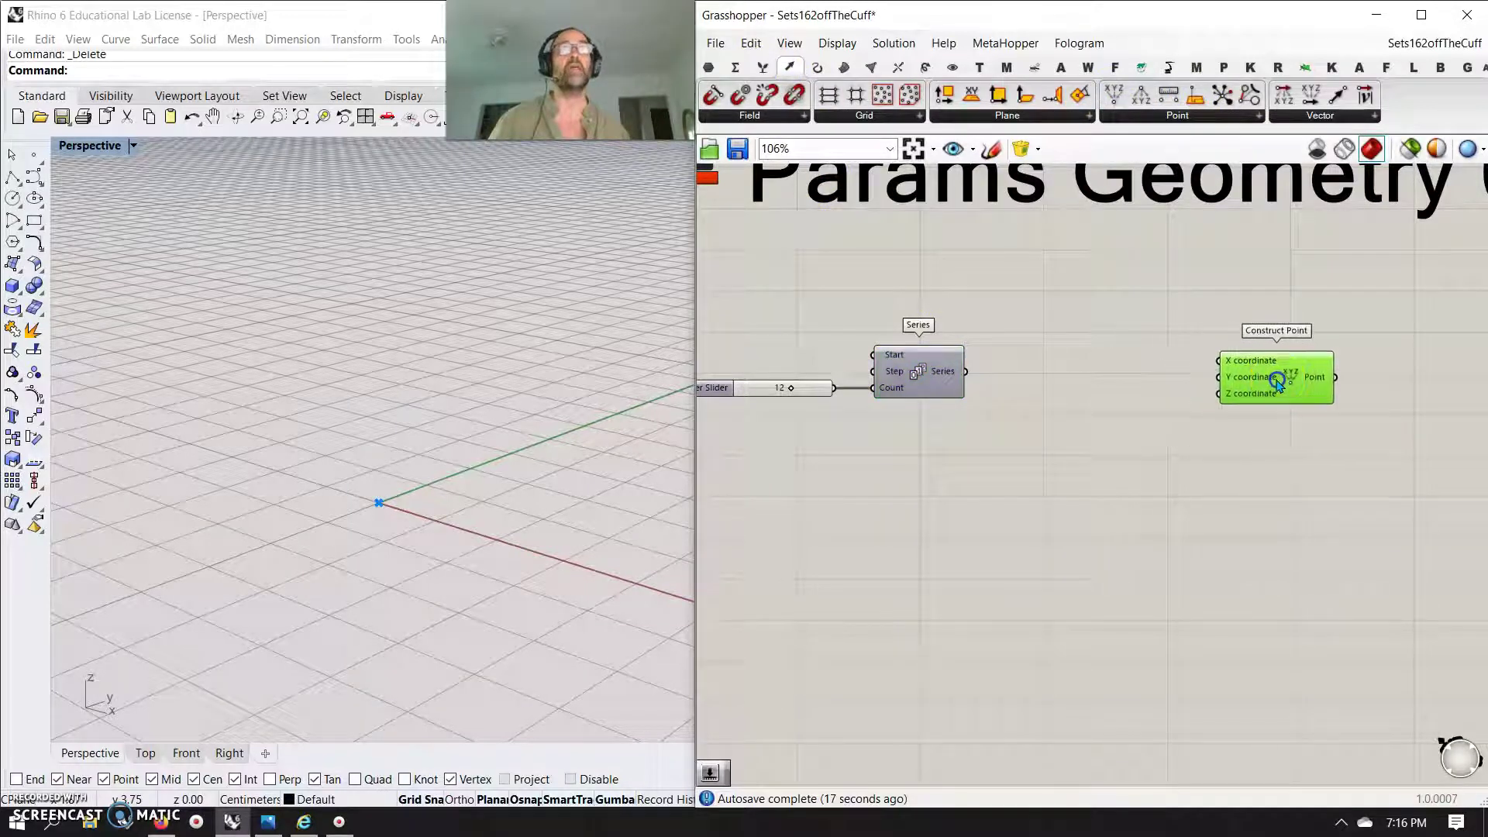
# - Place an Expression component between Series and Construct Point
pyautogui.click(736, 68)
pyautogui.moveTo(1150, 102); pyautogui.dragTo(1155, 347)
pyautogui.scroll(6, 1085, 349)
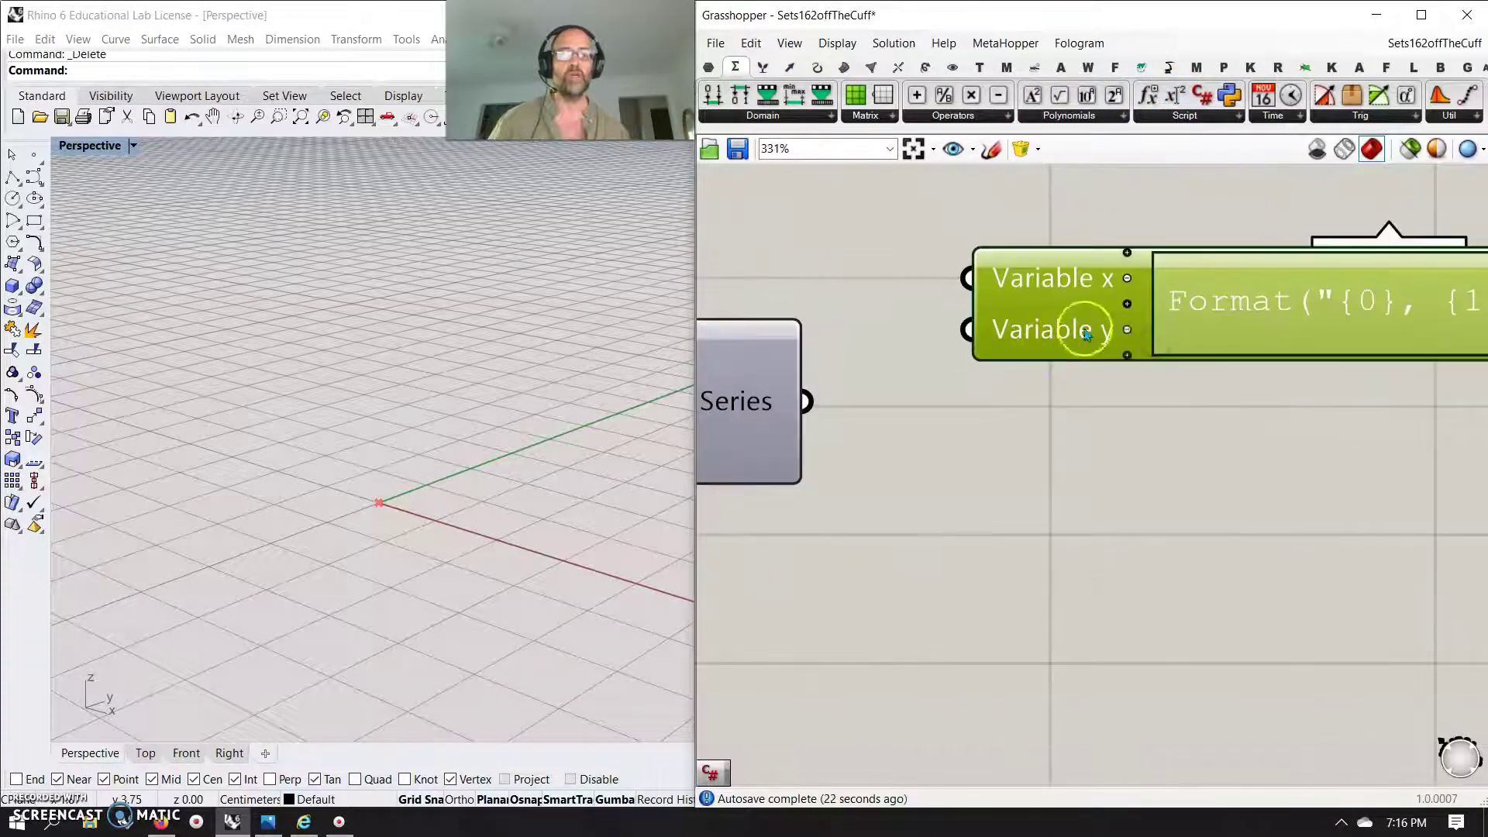
# - Reduce the Expression component to a single input renamed x and connect the Series output to it
pyautogui.moveTo(1085, 313); pyautogui.dragTo(948, 342, button='right')
pyautogui.rightClick(942, 344)
pyautogui.click(966, 353)
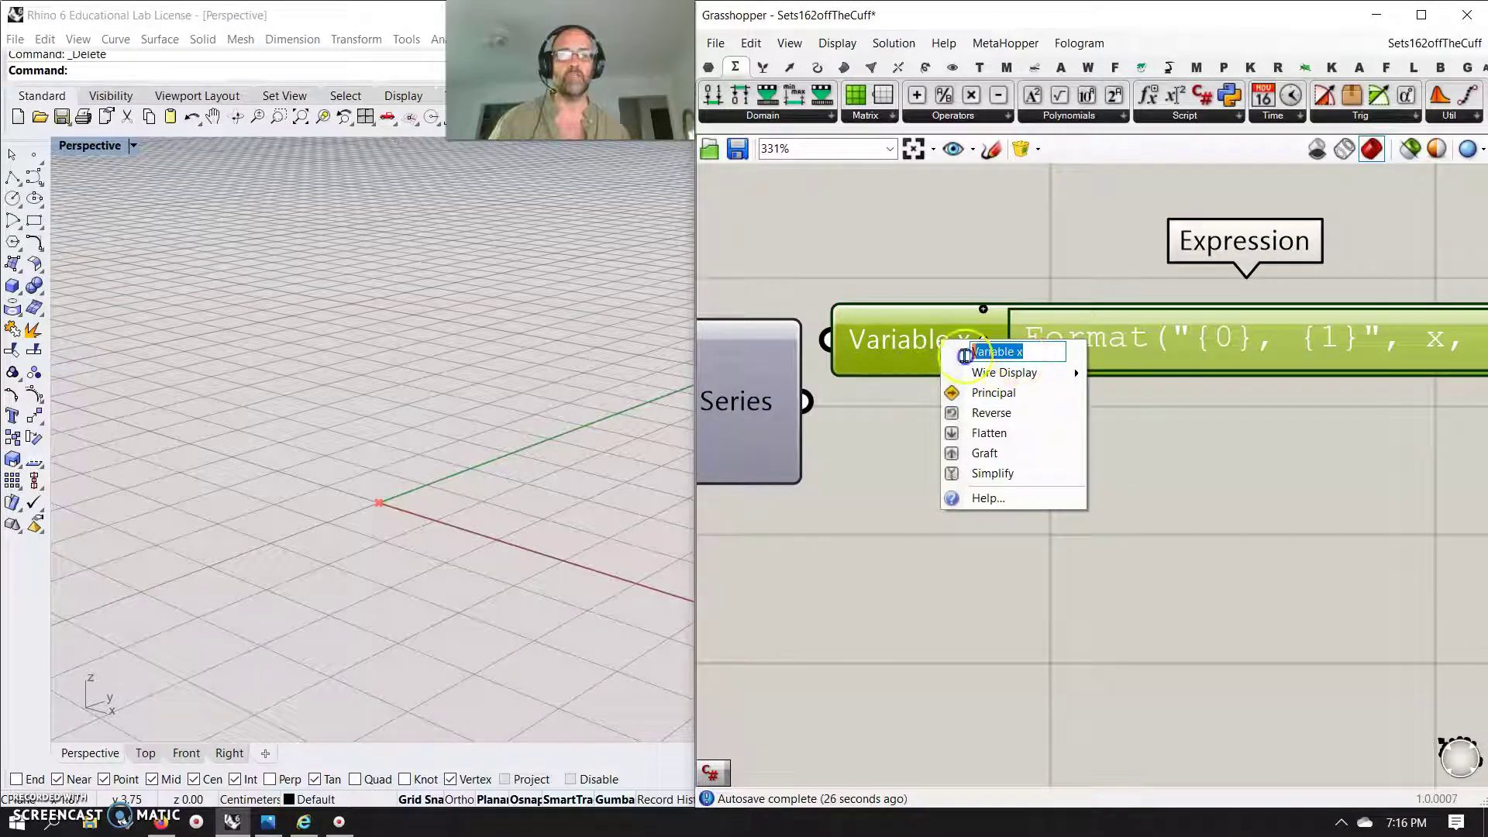
pyautogui.write('x')
pyautogui.press('Return')
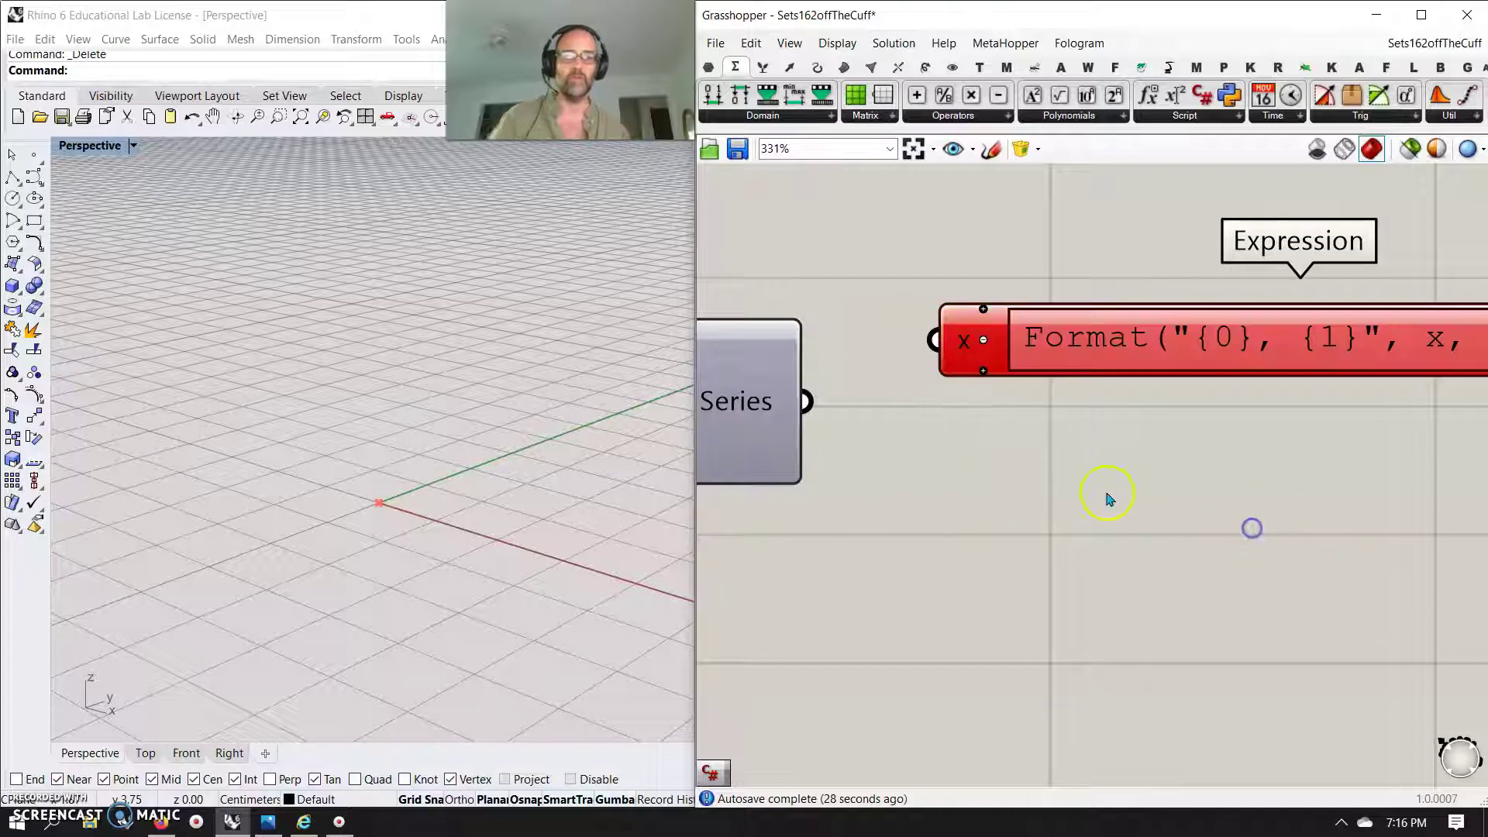
pyautogui.moveTo(806, 400); pyautogui.dragTo(936, 340)
# - Move Construct Point clear of the Expression component and place a duplicate of the Expression below the original
pyautogui.click(1387, 319)
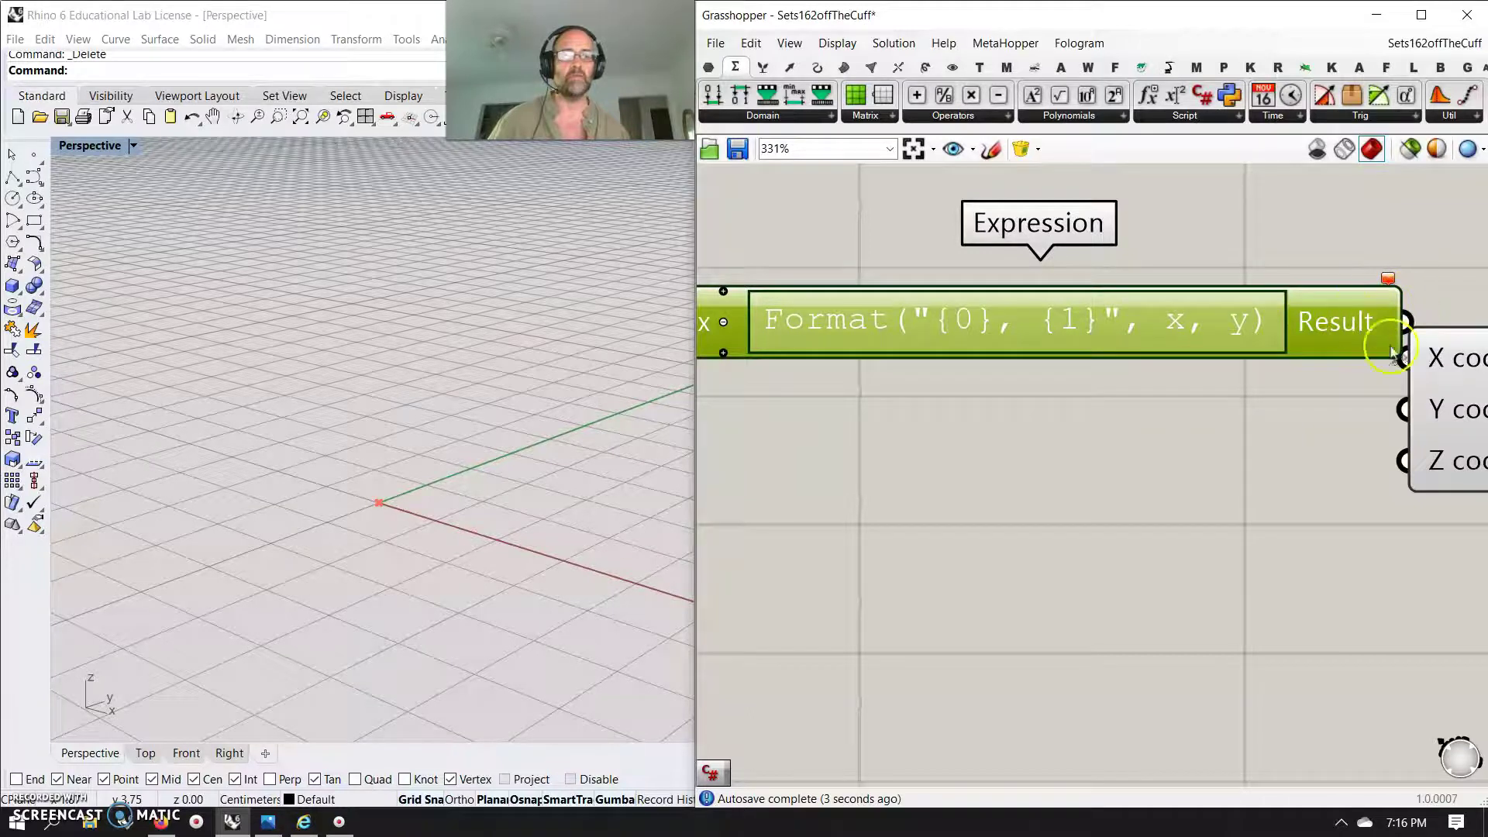
pyautogui.moveTo(1240, 535); pyautogui.dragTo(1070, 375, button='right')
pyautogui.scroll(-2, 1021, 323)
pyautogui.click(1426, 279)
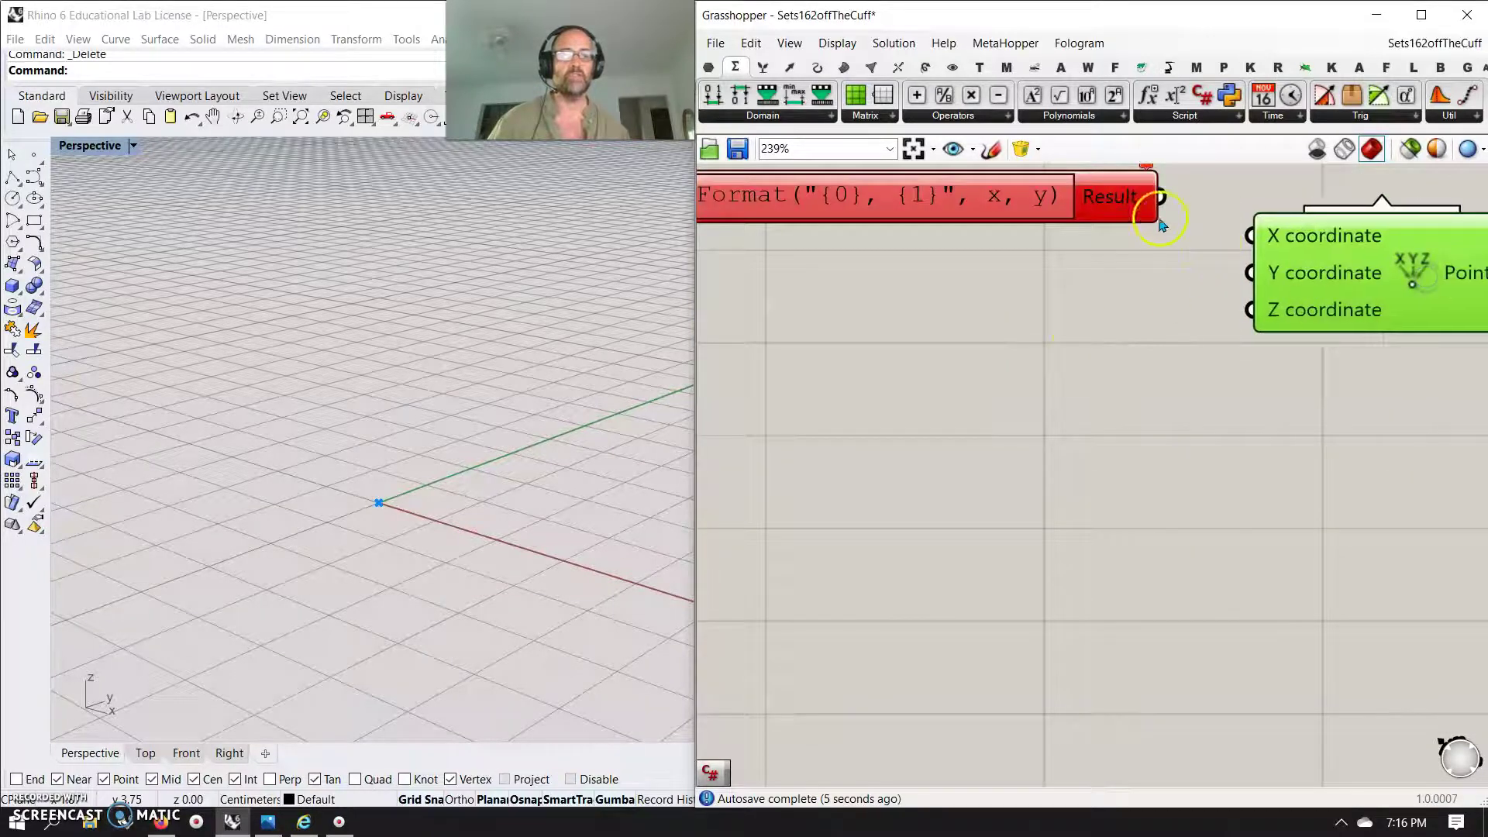
pyautogui.click(1116, 283)
pyautogui.keyDown('alt'); pyautogui.moveTo(1117, 283); pyautogui.dragTo(1098, 349); pyautogui.keyUp('alt')
# - Set the upper Expression's formula to sin(x²) and delete the unedited duplicate below it
pyautogui.doubleClick(1041, 277)
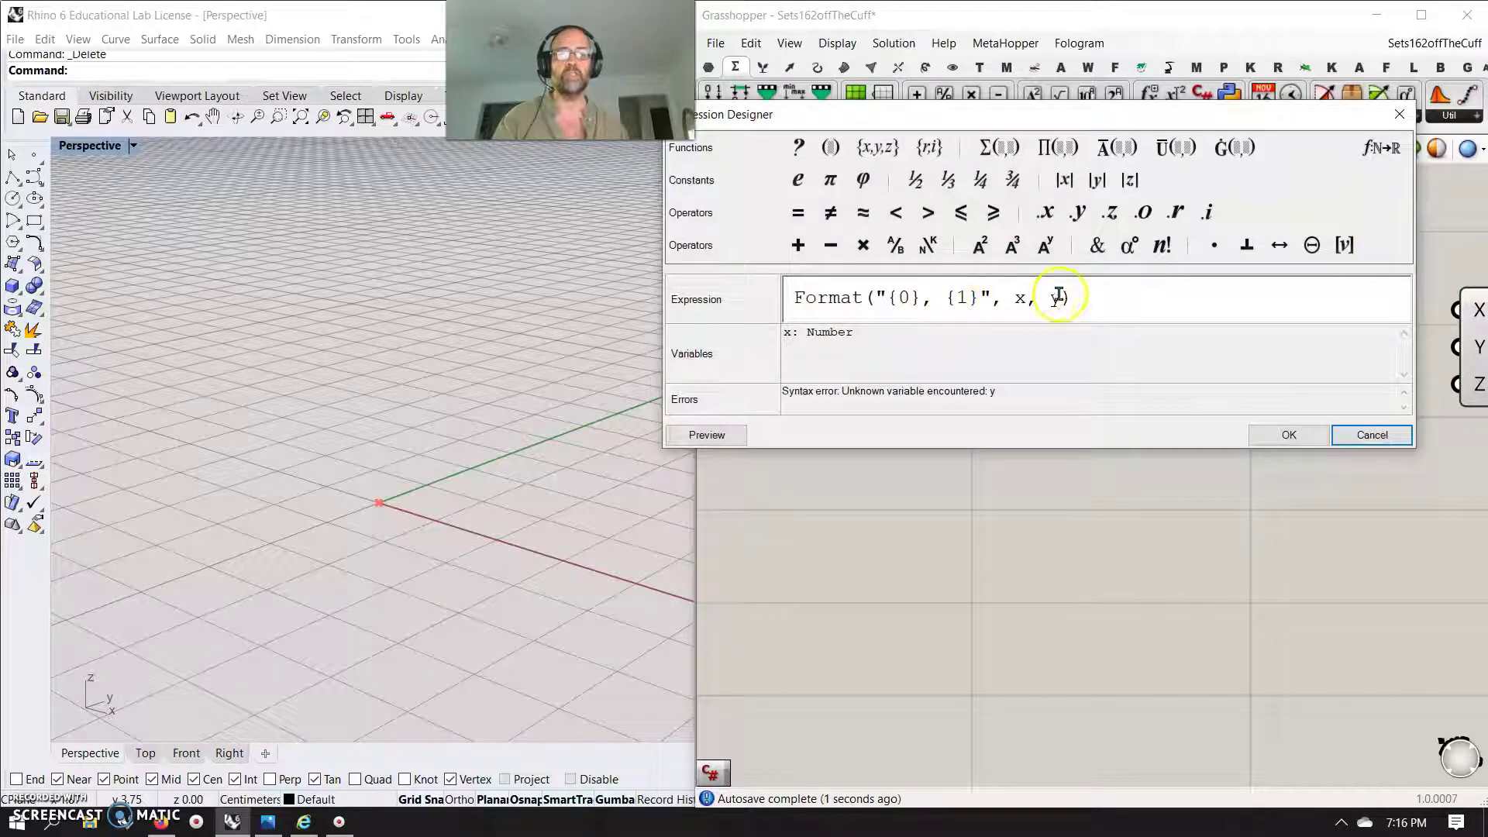
pyautogui.click(1079, 299)
pyautogui.hotkey('ctrl', 'a')
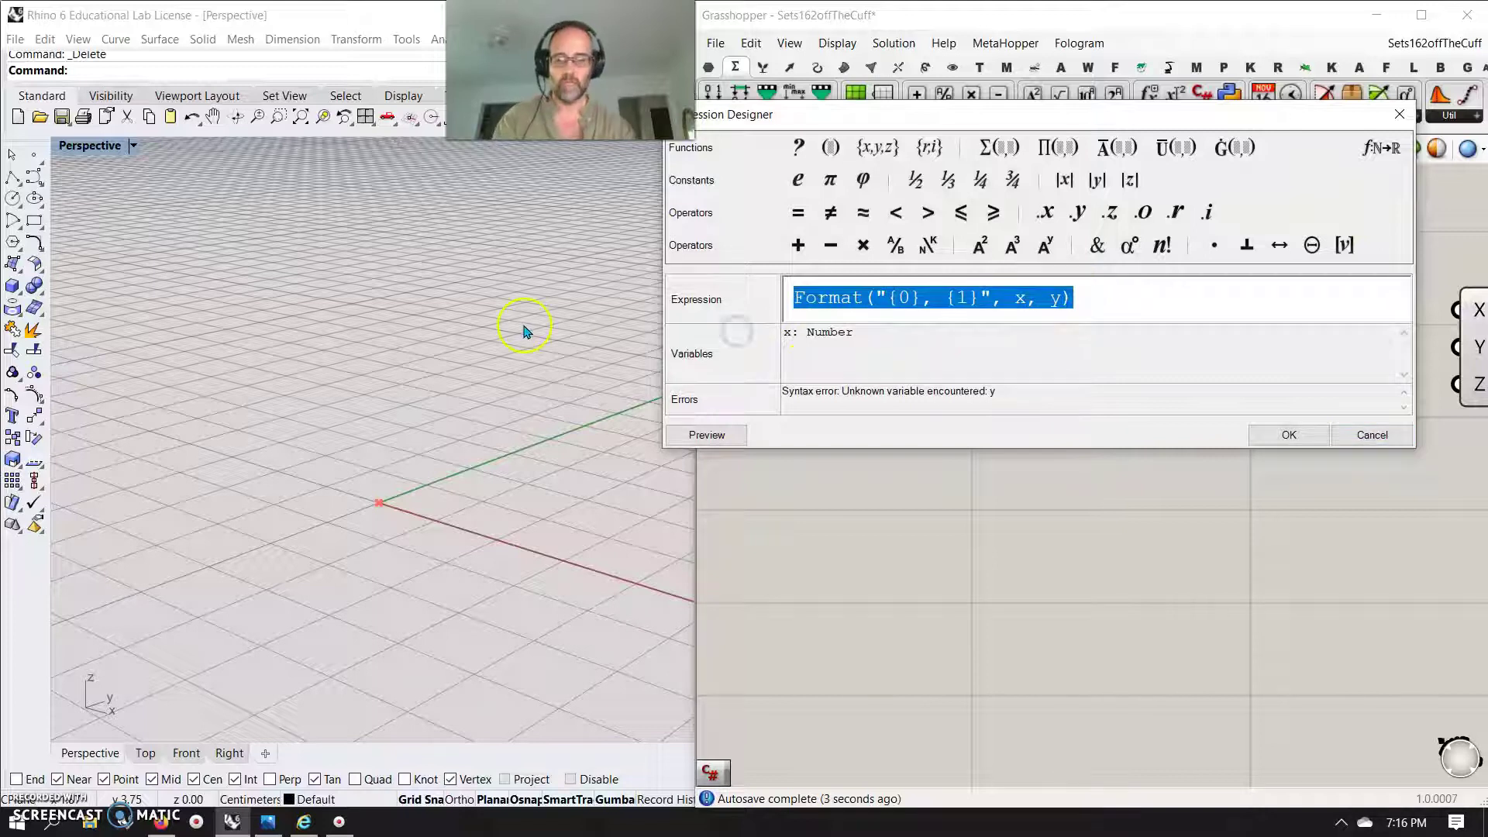
pyautogui.write('sin(x')
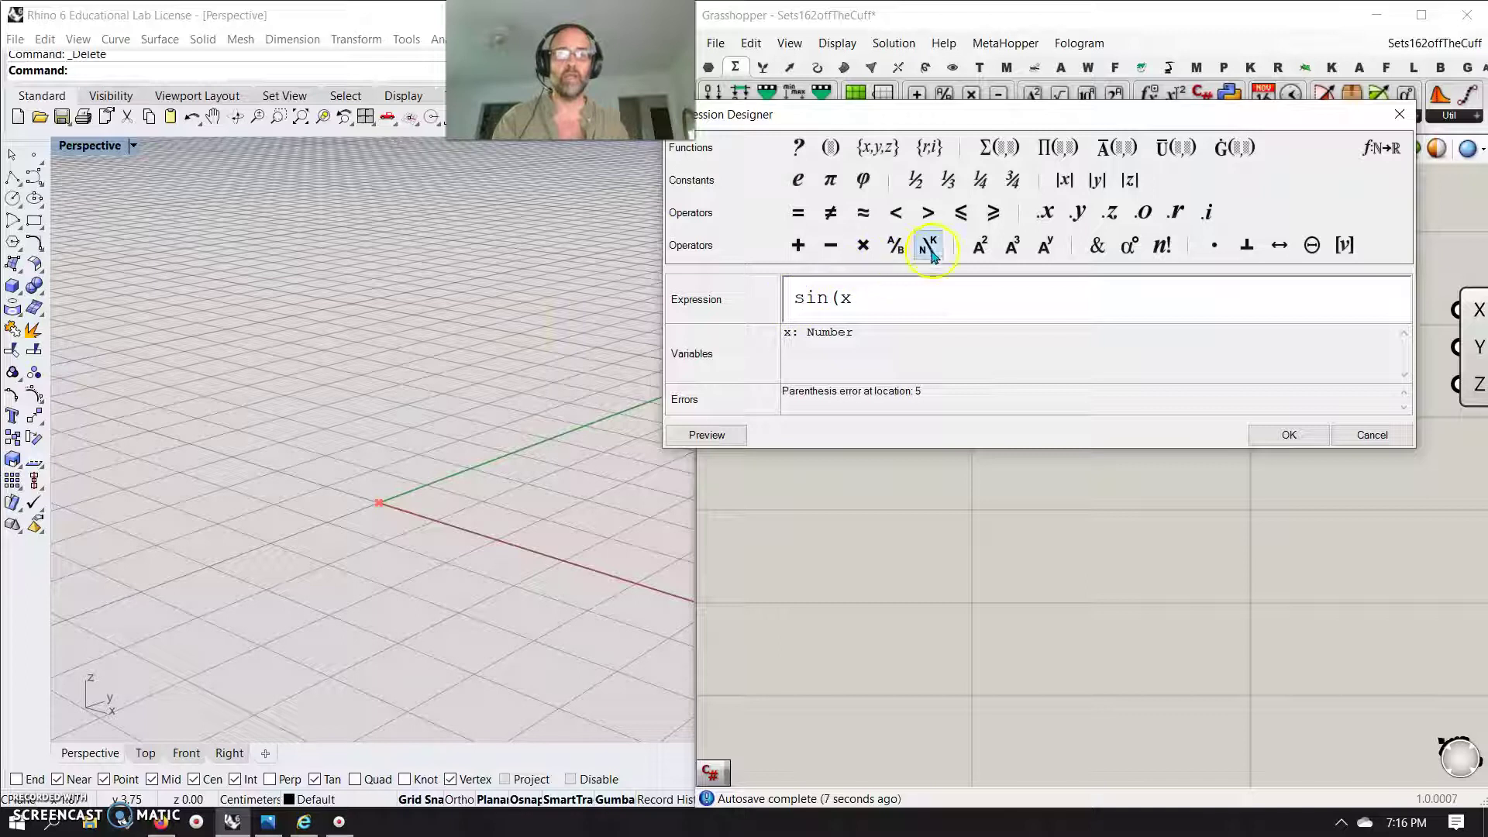
pyautogui.write('²)')
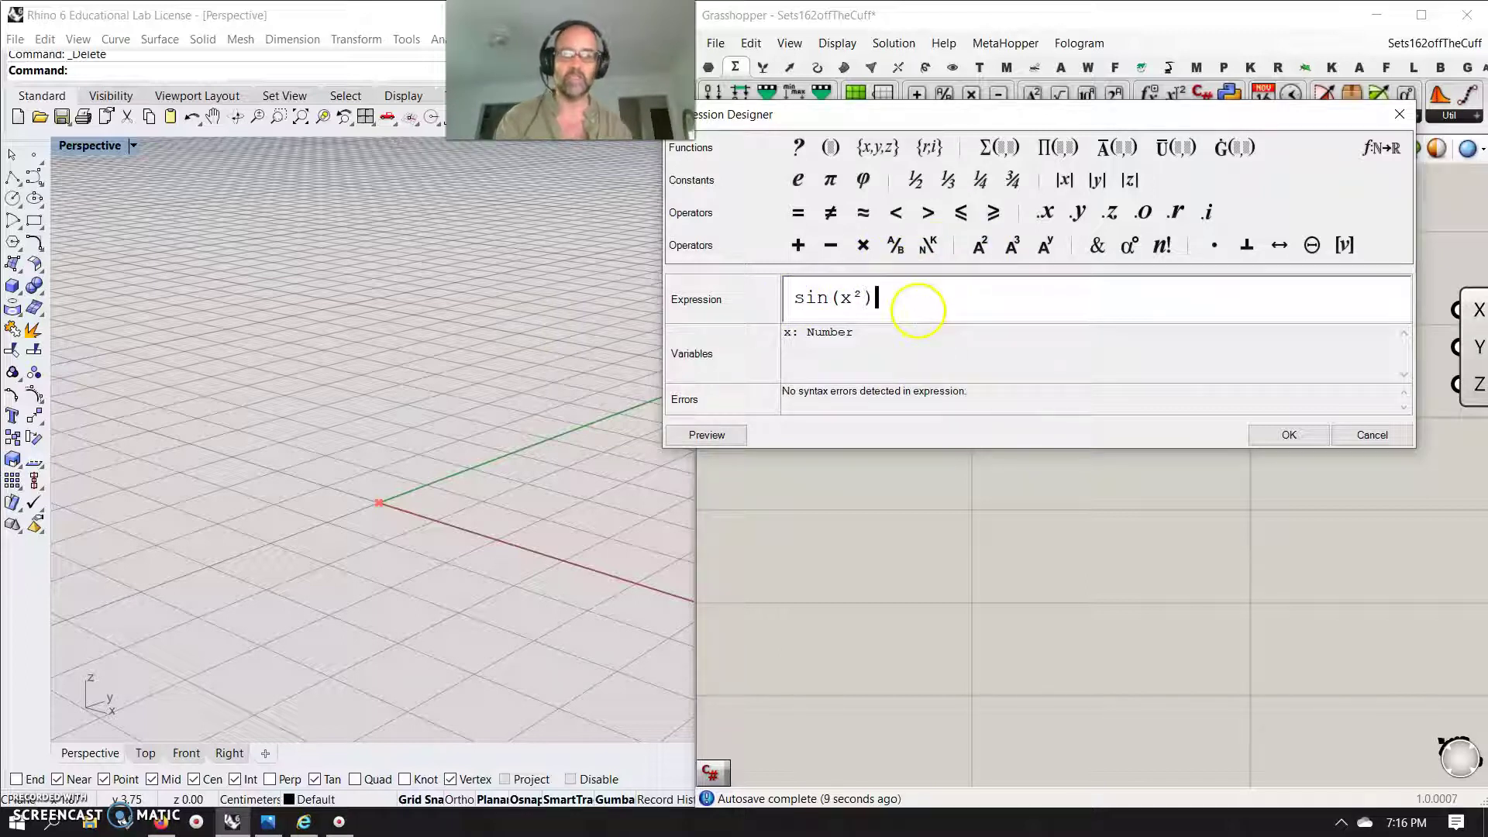
pyautogui.click(1285, 434)
pyautogui.click(1122, 393)
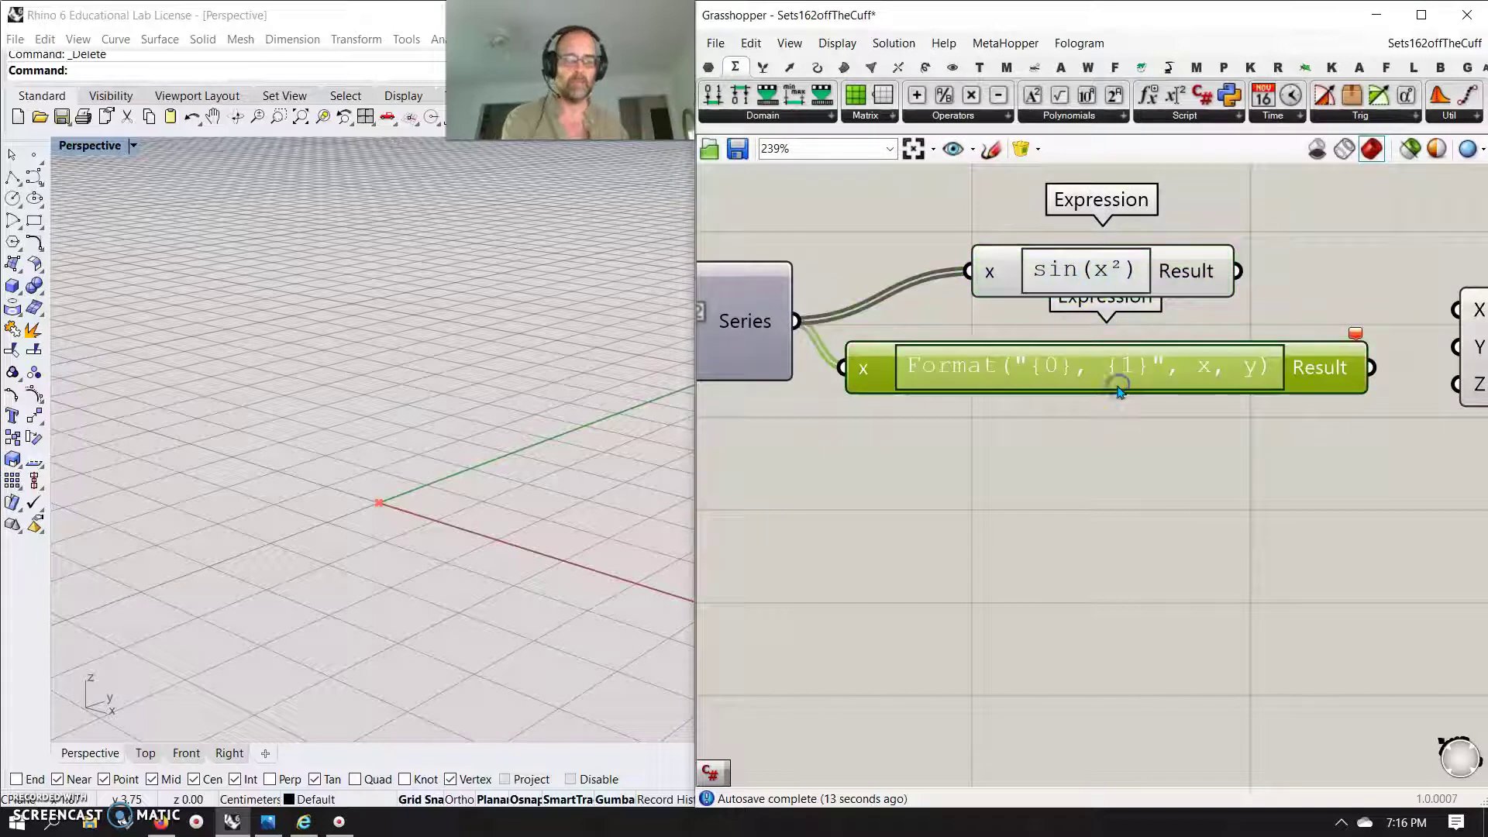
pyautogui.press('Delete')
# - Duplicate the sin(x²) Expression below itself and change the copy's formula to cos(x²)
pyautogui.click(1084, 286)
pyautogui.keyDown('alt'); pyautogui.moveTo(1083, 288); pyautogui.dragTo(1076, 393); pyautogui.keyUp('alt')
pyautogui.doubleClick(1050, 405)
pyautogui.click(855, 423)
pyautogui.doubleClick(832, 424)
pyautogui.write('cos(x²')
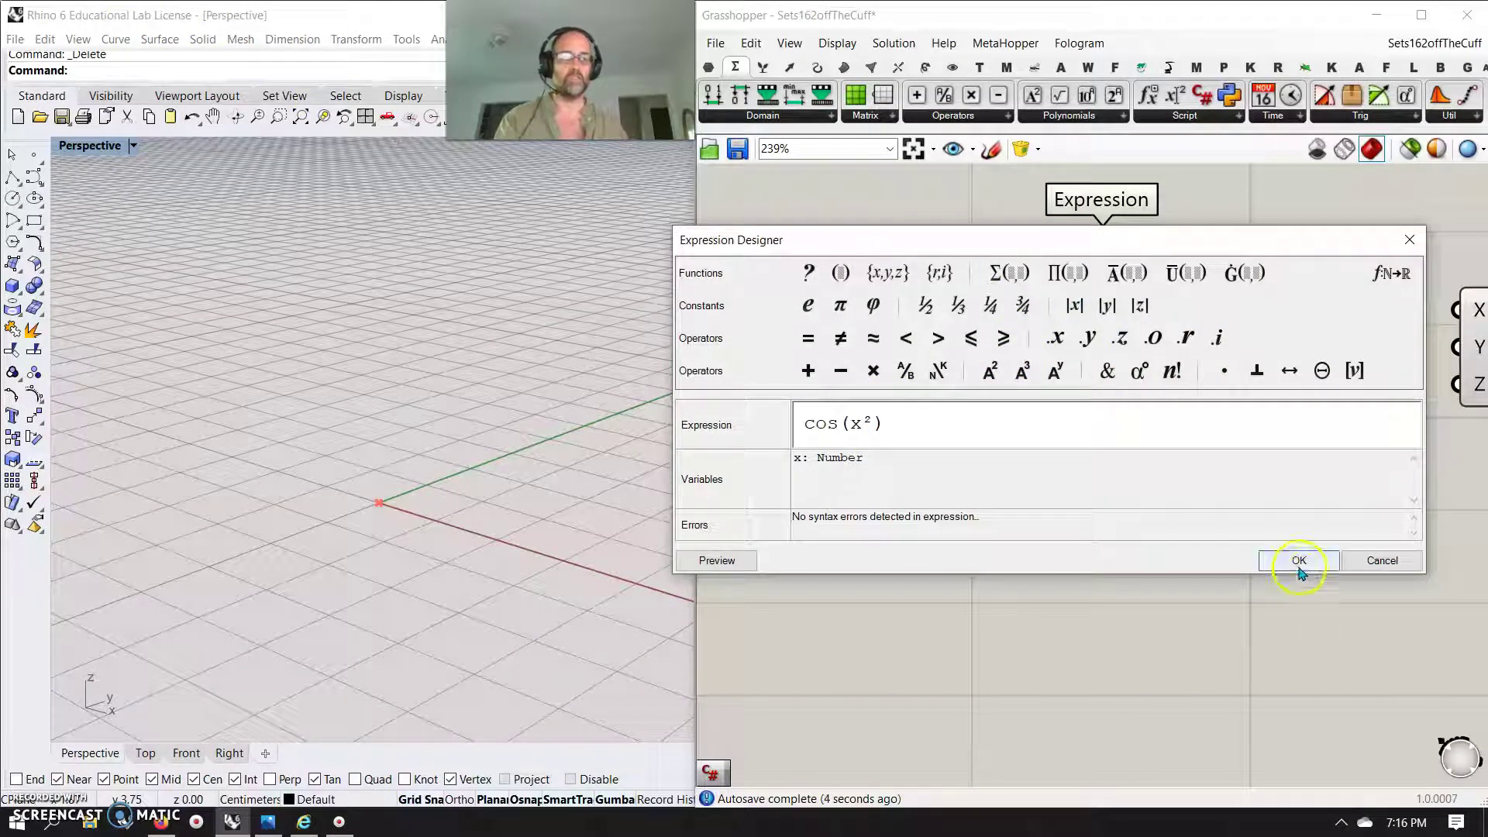
pyautogui.click(1299, 562)
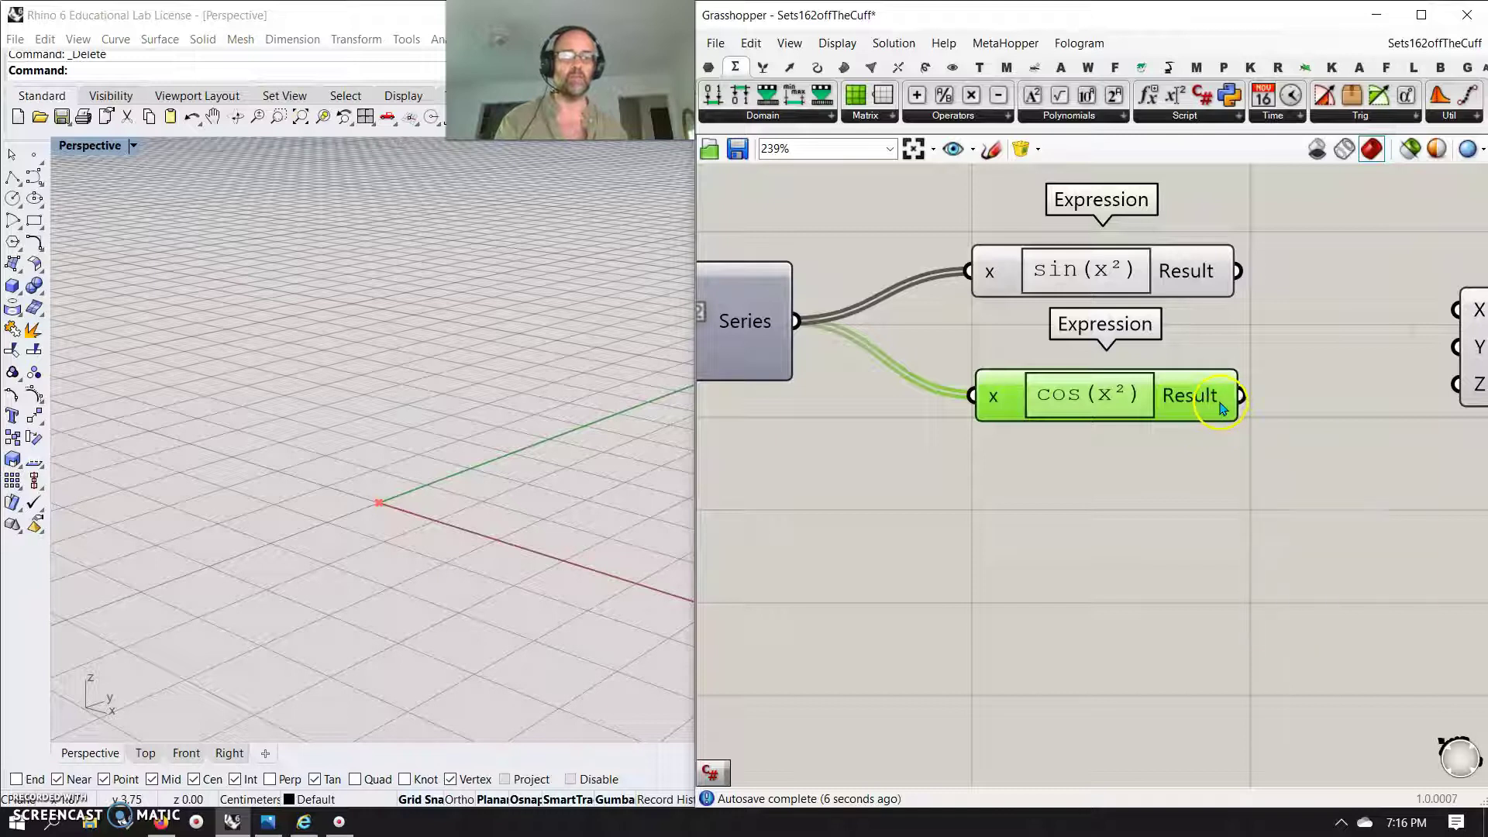
# - Connect the sin(x²) result to Construct Point's X coordinate and the cos(x²) result to its Y coordinate
pyautogui.moveTo(1244, 273); pyautogui.dragTo(1458, 310)
pyautogui.moveTo(1214, 395); pyautogui.dragTo(1430, 346)
pyautogui.moveTo(465, 542); pyautogui.dragTo(375, 530, button='right')
pyautogui.scroll(4, 375, 527)
pyautogui.rightClick(419, 530)
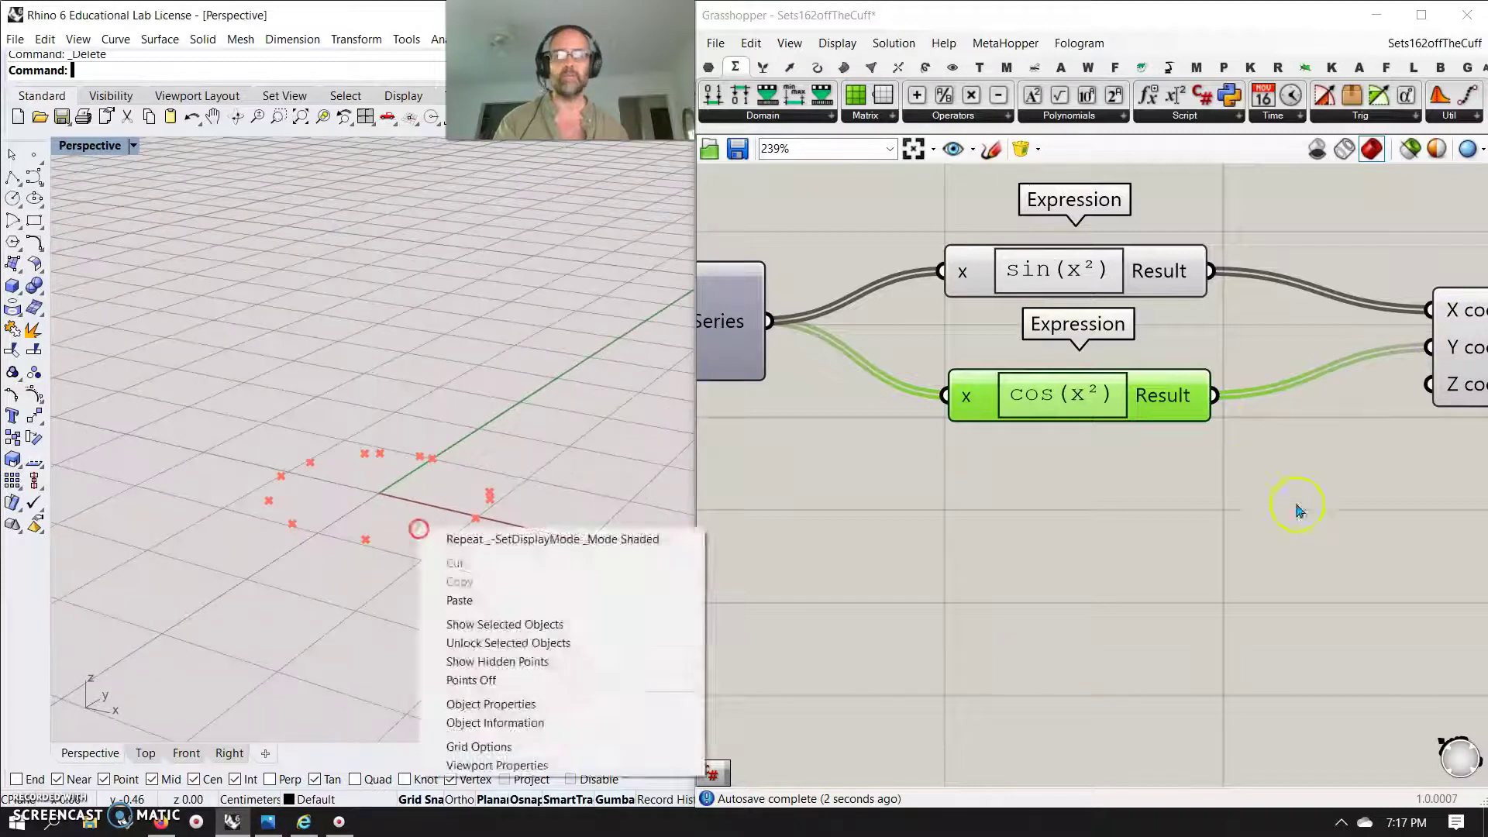
# - Move the Construct Point component closer to the two Expression components
pyautogui.moveTo(1298, 529); pyautogui.dragTo(1020, 491, button='right')
pyautogui.click(1257, 298)
pyautogui.moveTo(1263, 321); pyautogui.dragTo(1149, 318)
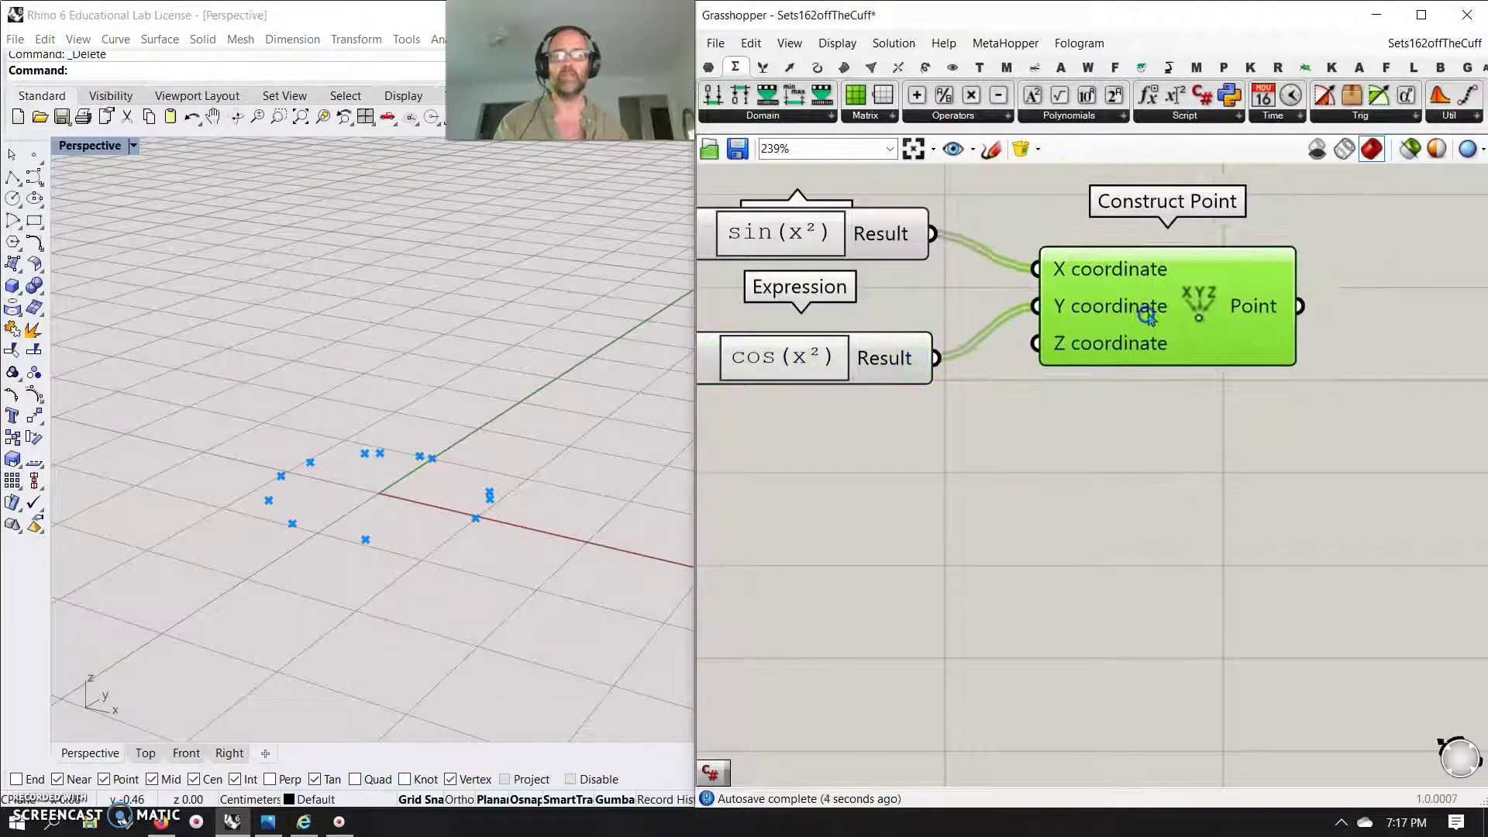
pyautogui.moveTo(455, 522); pyautogui.dragTo(413, 505, button='right')
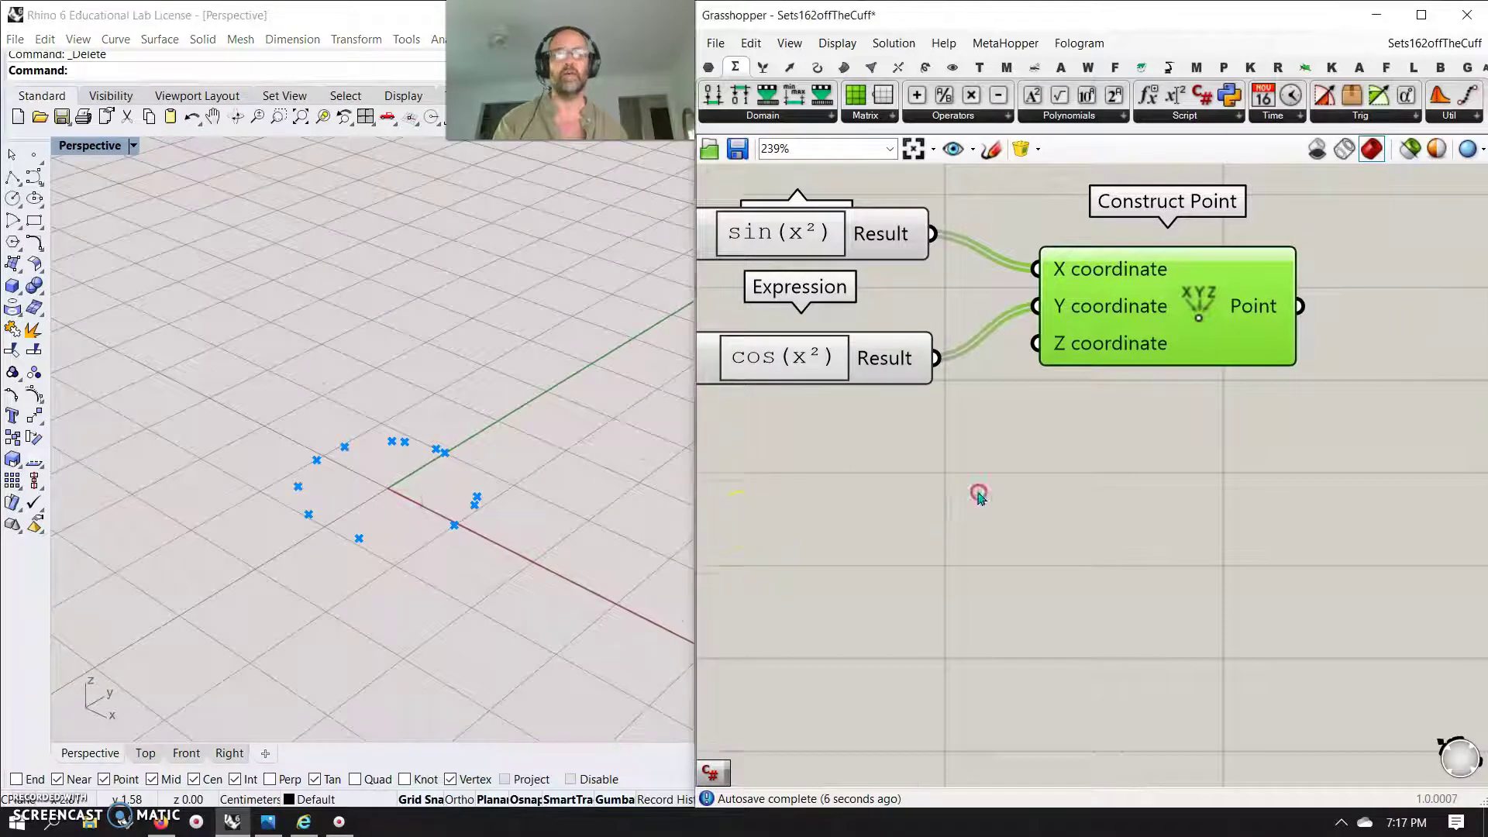
pyautogui.moveTo(977, 495); pyautogui.dragTo(930, 511, button='right')
pyautogui.moveTo(1056, 524); pyautogui.dragTo(983, 506, button='right')
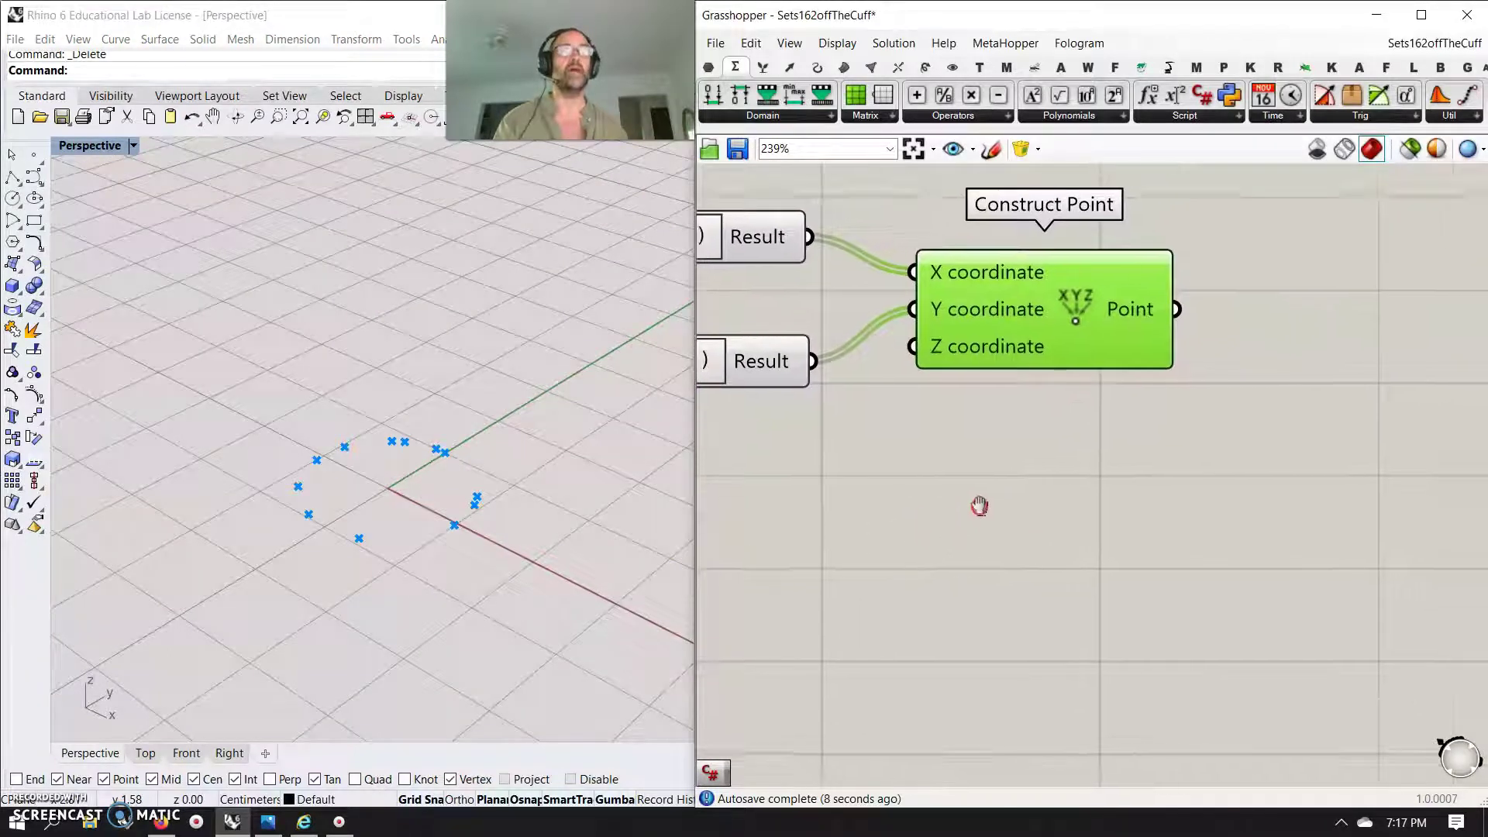
pyautogui.moveTo(1055, 326); pyautogui.dragTo(1008, 333)
# - Add a List Length component below Construct Point and feed the Point output into its List input
pyautogui.click(763, 68)
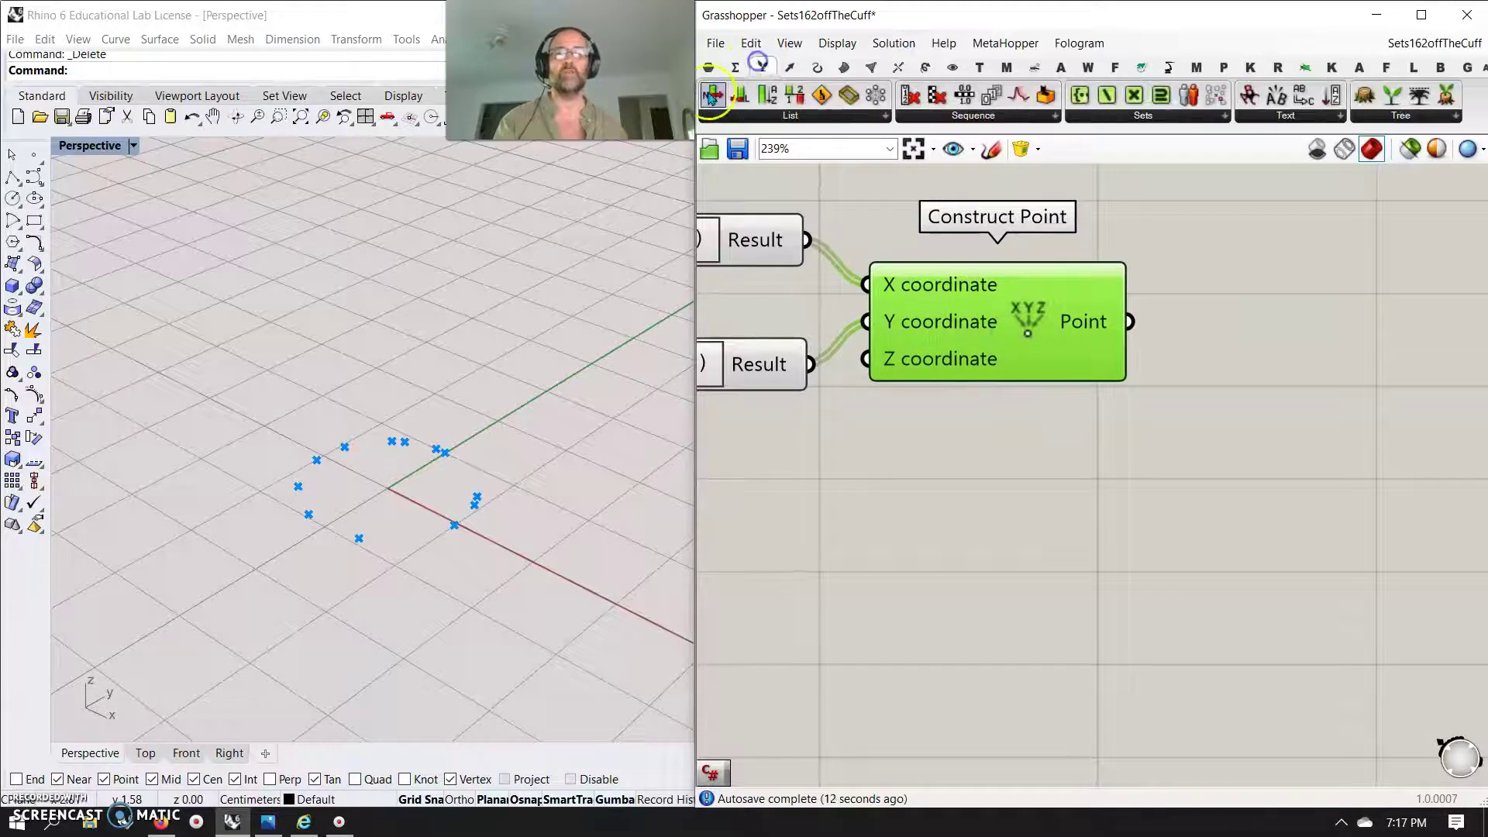
pyautogui.moveTo(740, 94); pyautogui.dragTo(1048, 454)
pyautogui.moveTo(1130, 321); pyautogui.dragTo(909, 481)
# - Add a Panel, connect the List Length output to it, and position it beside List Length
pyautogui.click(1020, 612)
pyautogui.doubleClick(1019, 613)
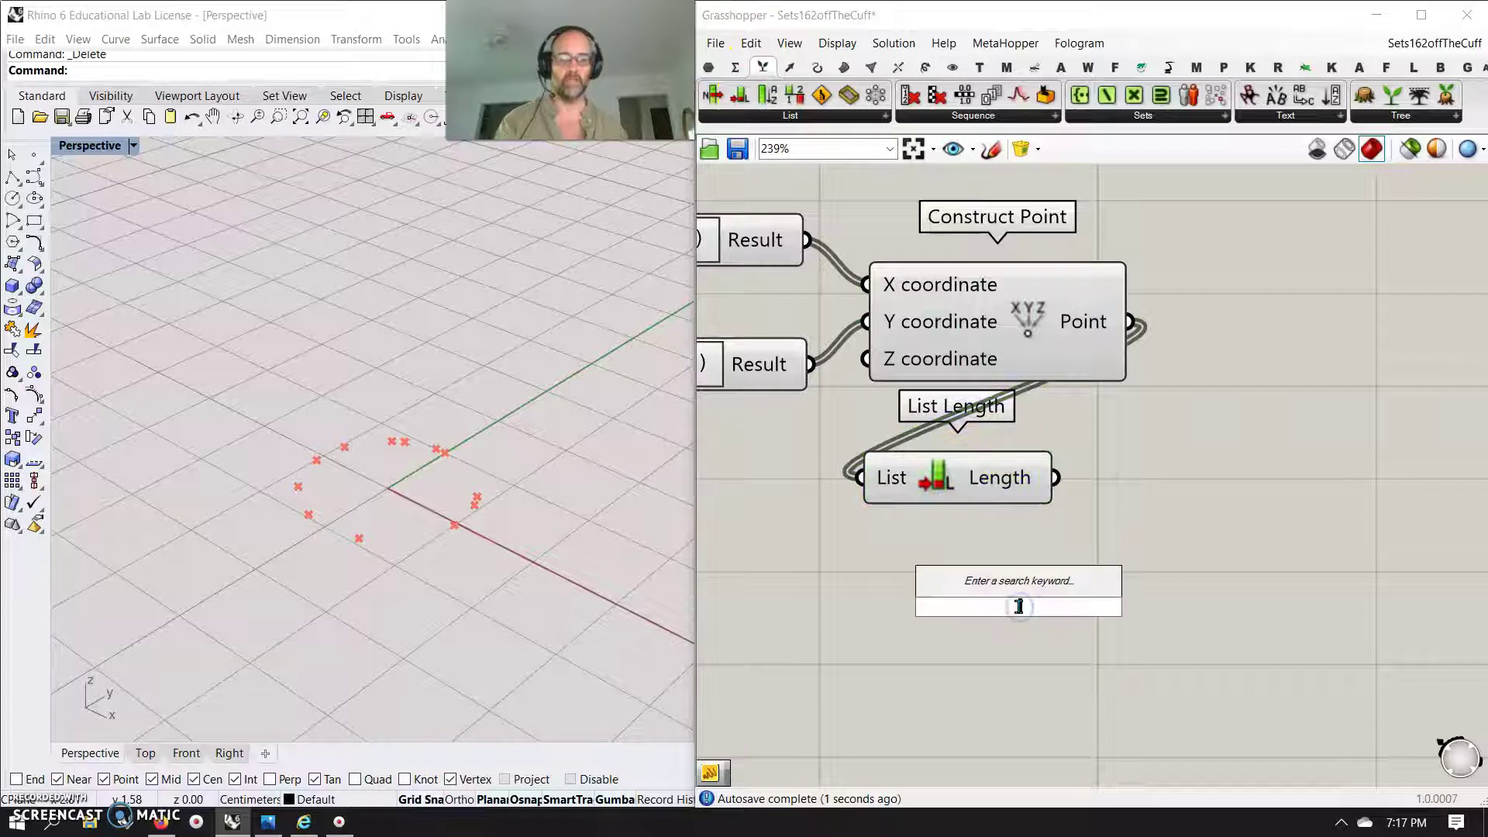
pyautogui.write('"')
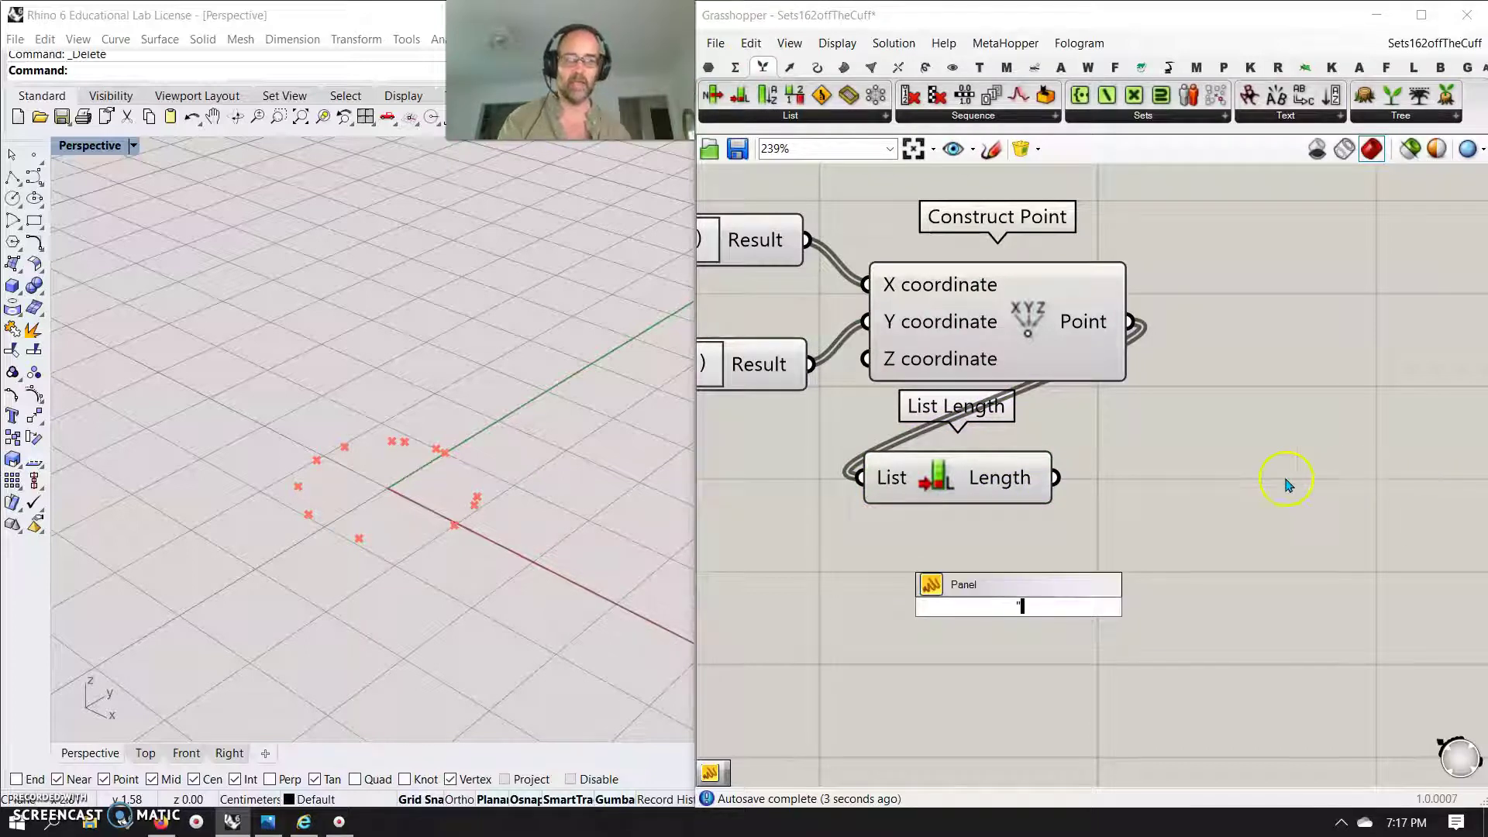
pyautogui.write('1')
pyautogui.press('Return')
pyautogui.moveTo(1051, 496); pyautogui.dragTo(1116, 716)
pyautogui.moveTo(1100, 652); pyautogui.dragTo(1165, 481)
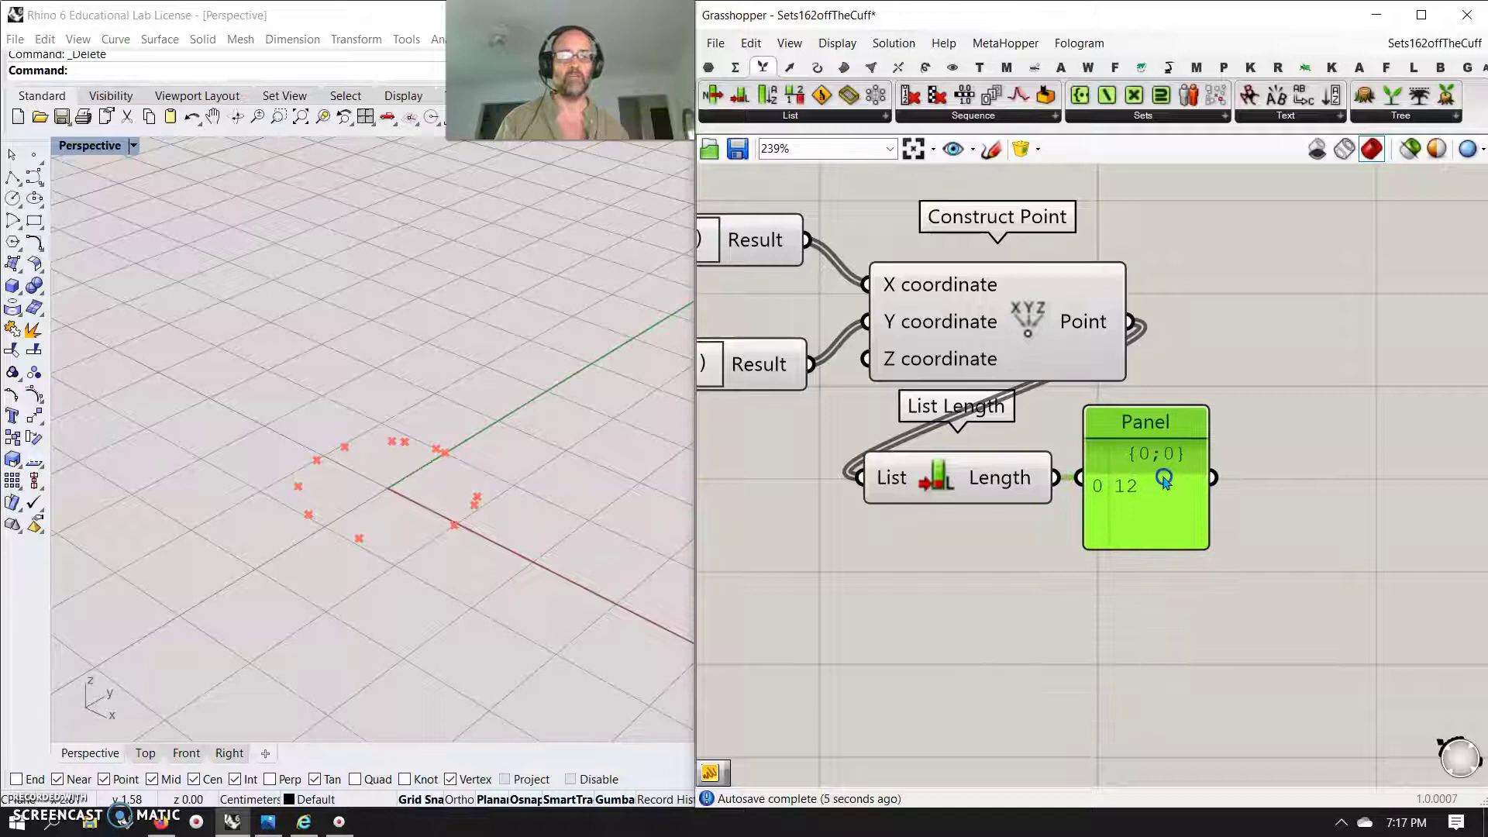
# - Add a HoopSnake component to the canvas, leaving space between it and the Construct Point group
pyautogui.moveTo(1258, 615); pyautogui.dragTo(1020, 625, button='right')
pyautogui.doubleClick(1221, 409)
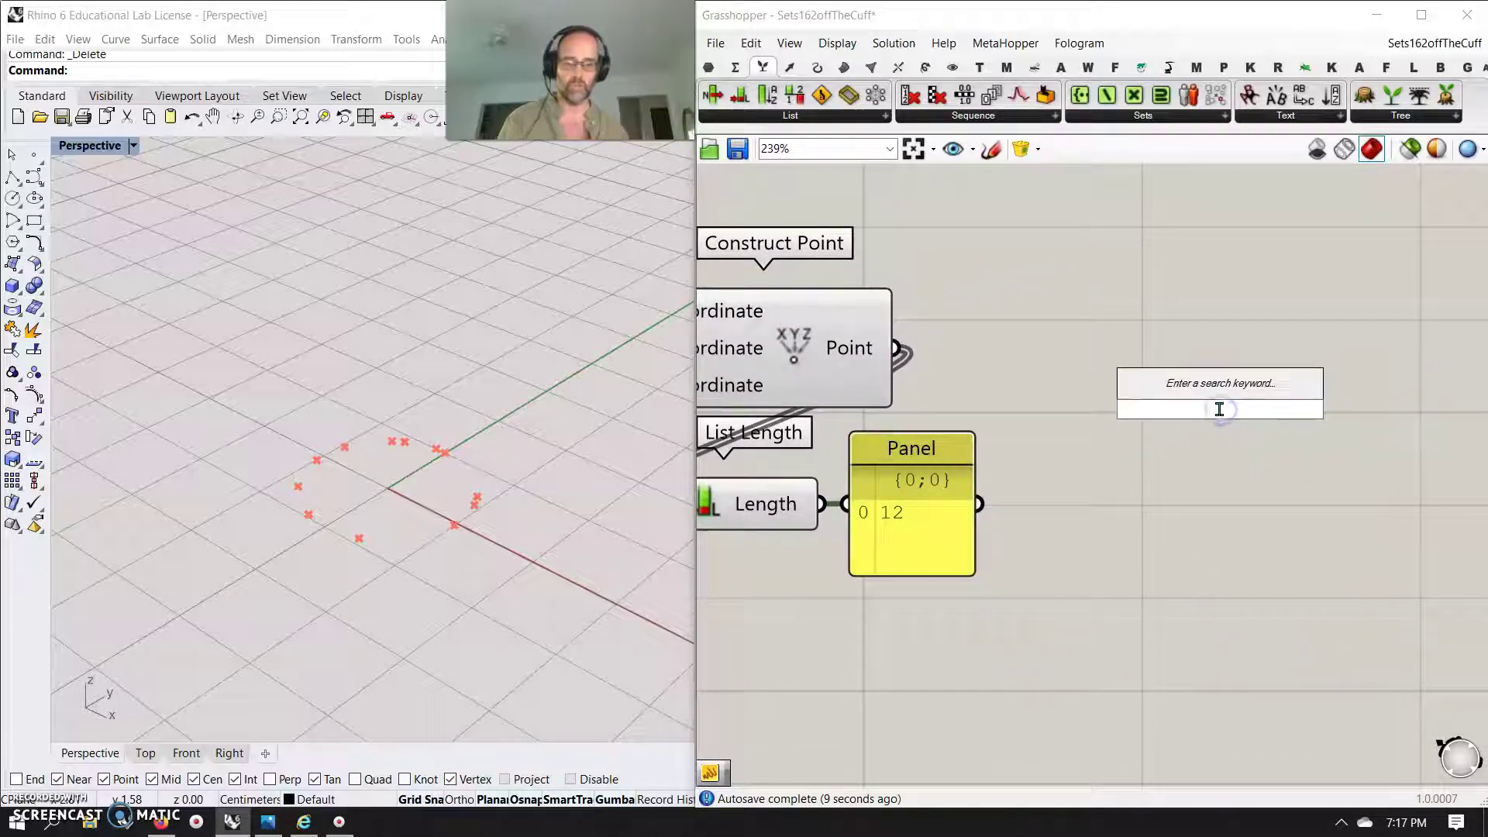
pyautogui.write('hoop')
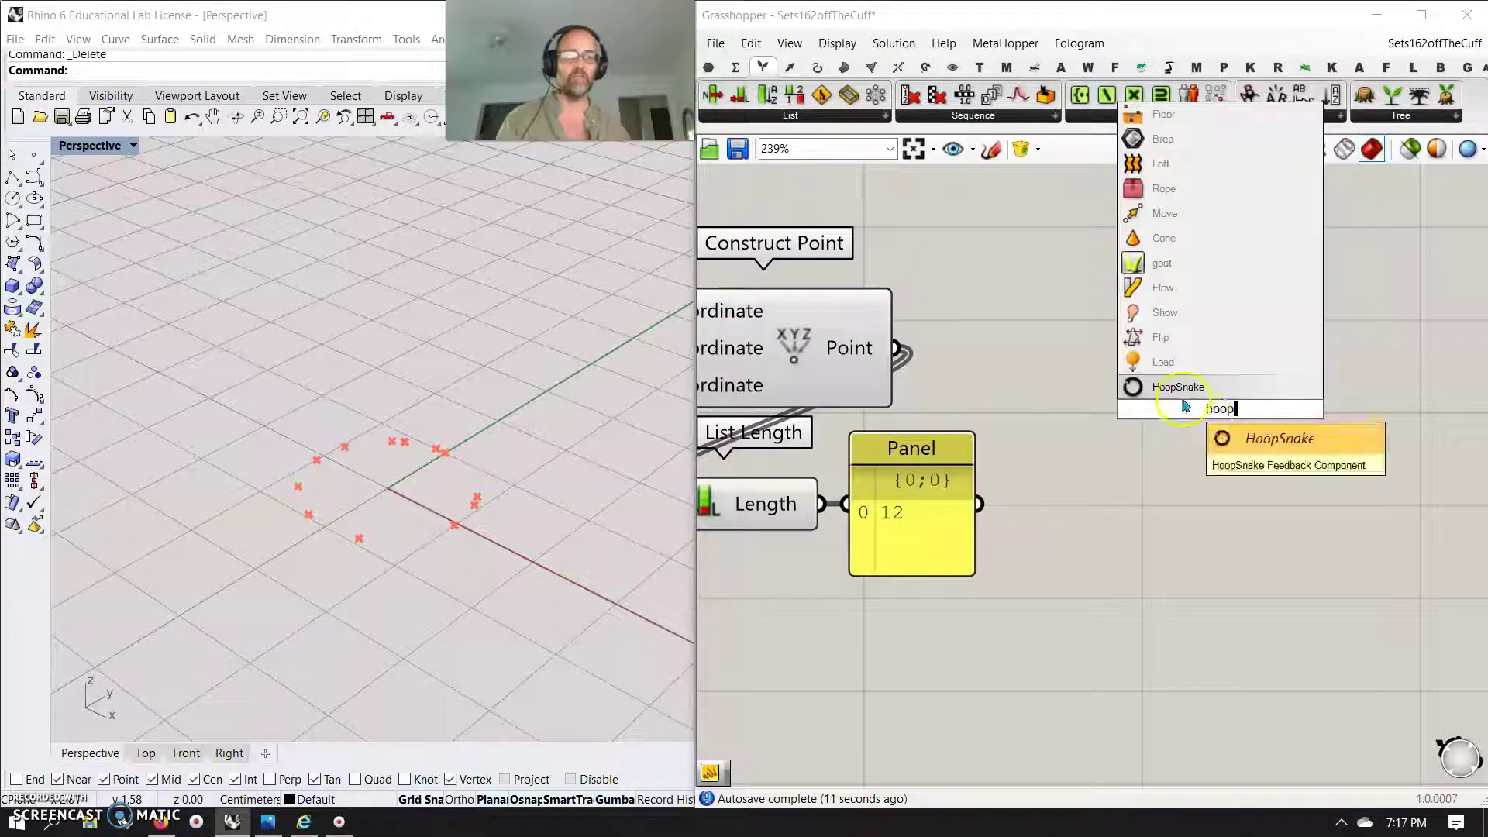
pyautogui.click(1183, 395)
pyautogui.scroll(-5, 1186, 442)
pyautogui.scroll(3, 1179, 432)
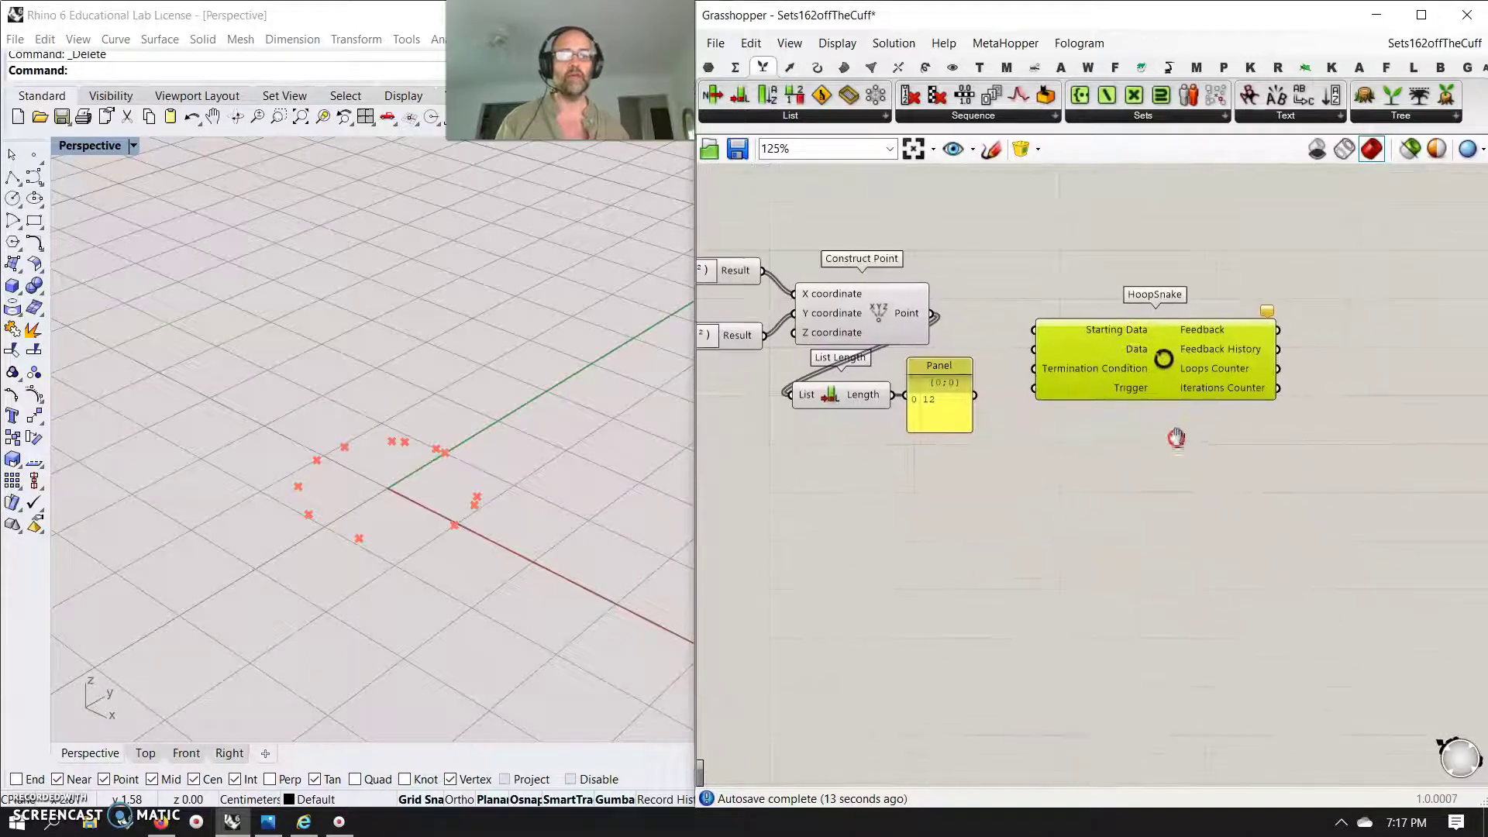
pyautogui.moveTo(1159, 371); pyautogui.dragTo(1160, 359)
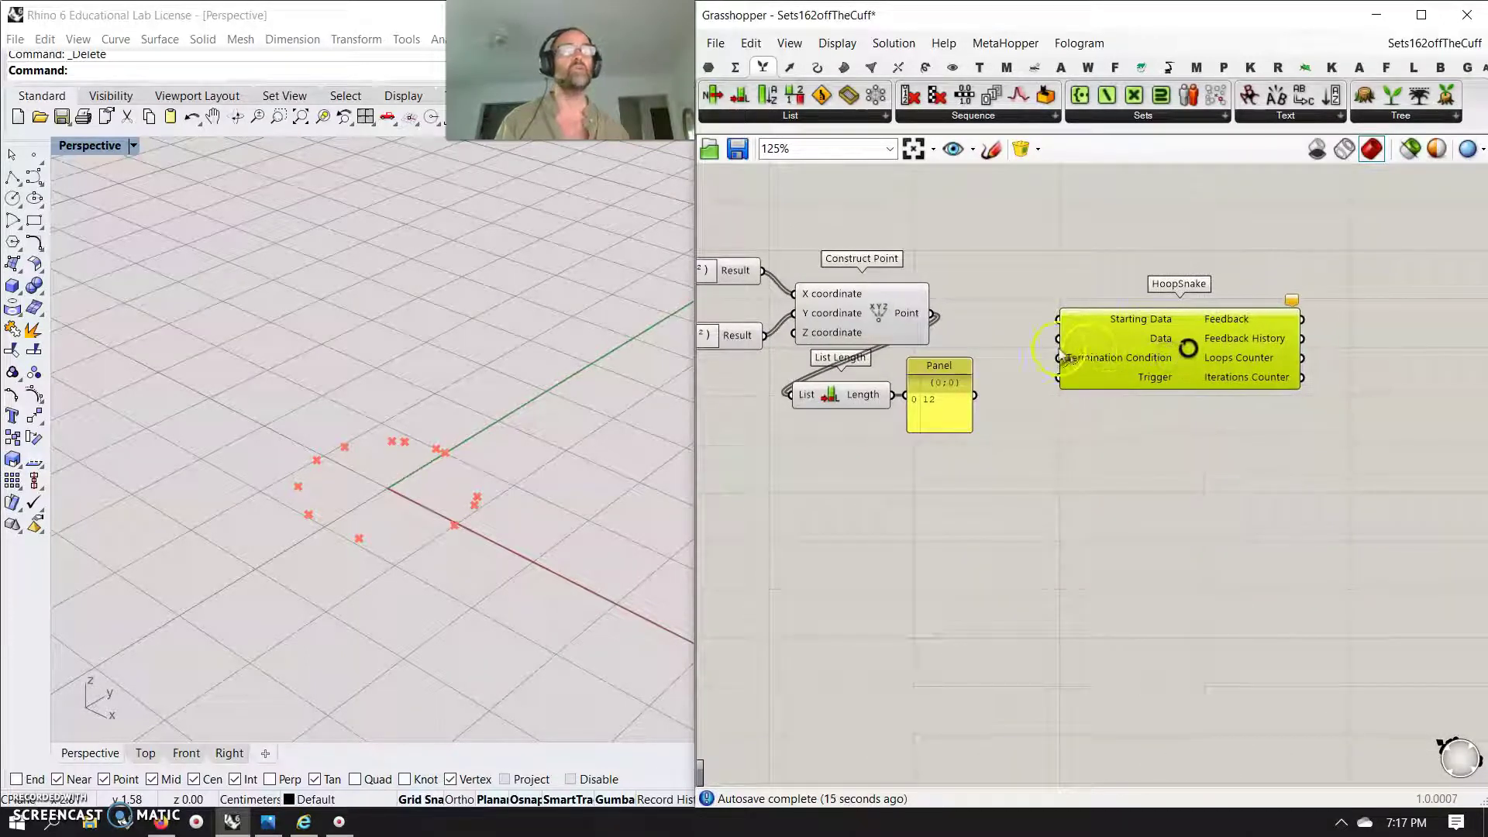
# - Create a number slider with value 0 above Construct Point and connect it to HoopSnake's Starting Data
pyautogui.doubleClick(930, 226)
pyautogui.write('0')
pyautogui.press('Return')
pyautogui.moveTo(1031, 224); pyautogui.dragTo(1058, 319)
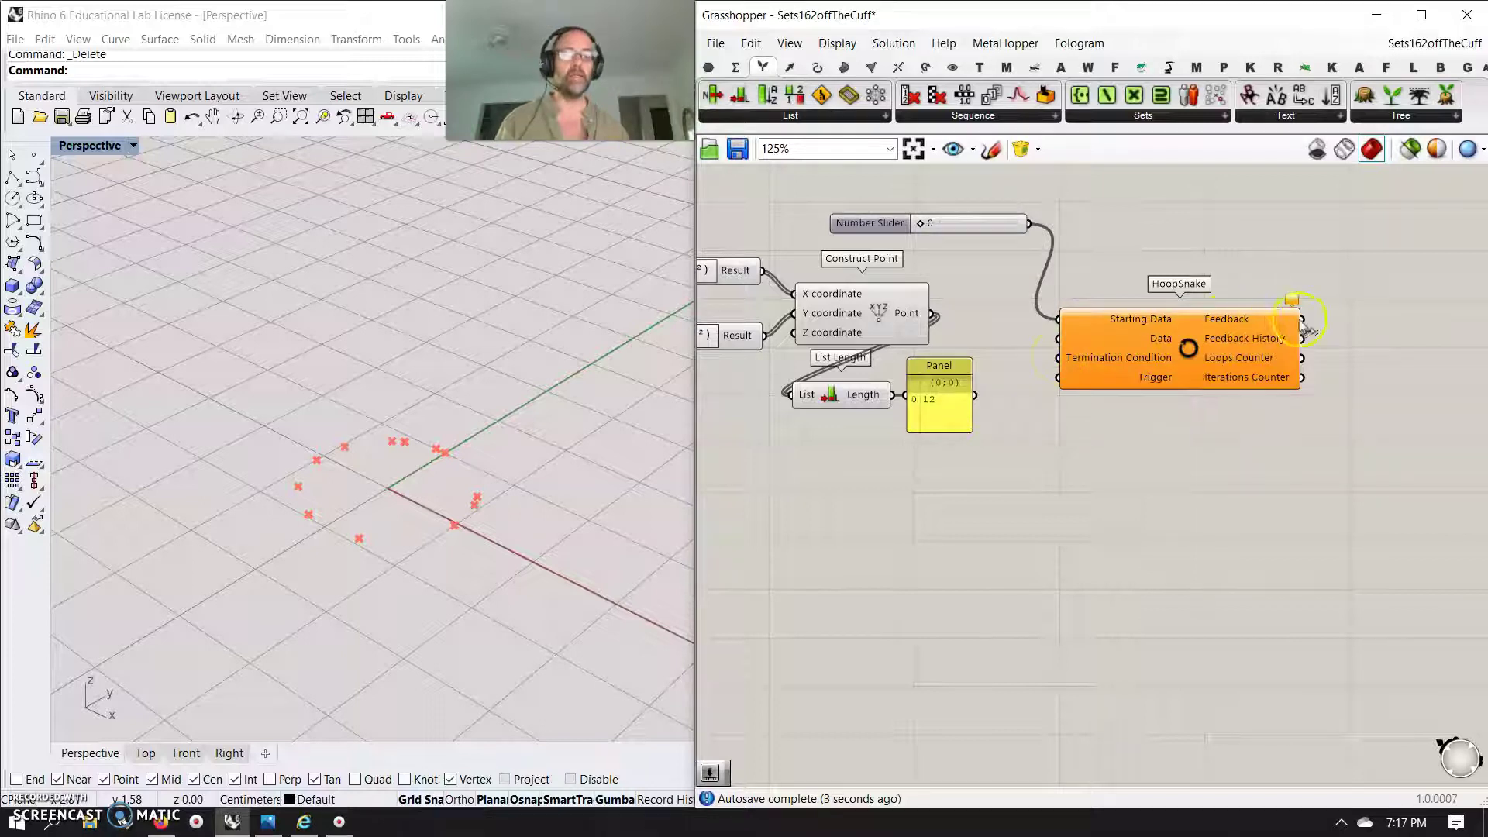
pyautogui.moveTo(1327, 326)
pyautogui.mouseDown()
pyautogui.moveTo(1111, 459)
pyautogui.moveTo(1153, 488)
pyautogui.moveTo(1320, 333)
pyautogui.mouseUp()
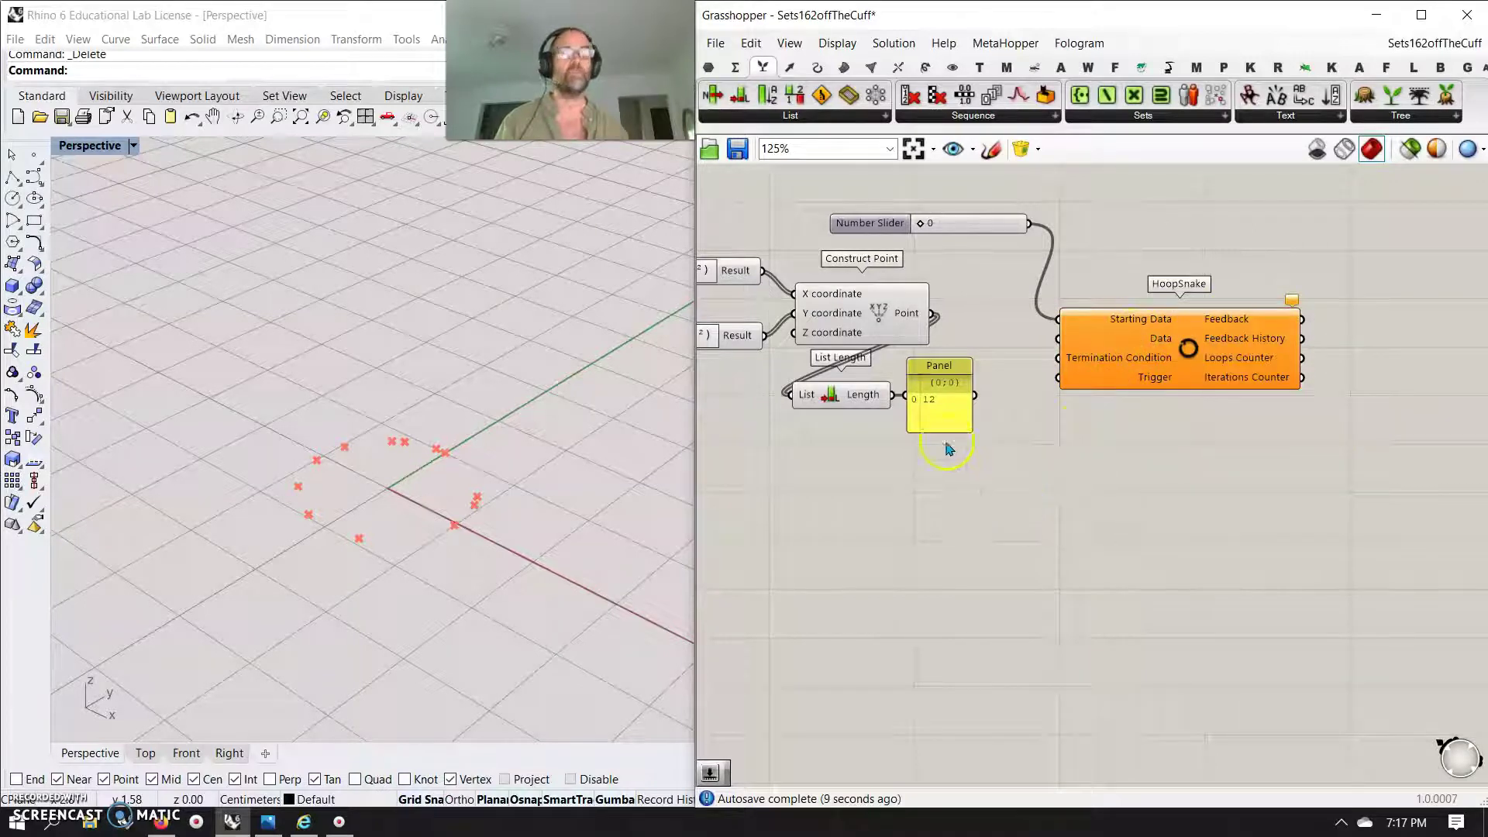
# - Create a number slider with value 30 below List Length and connect it to HoopSnake's Termination Condition
pyautogui.doubleClick(862, 490)
pyautogui.write('30')
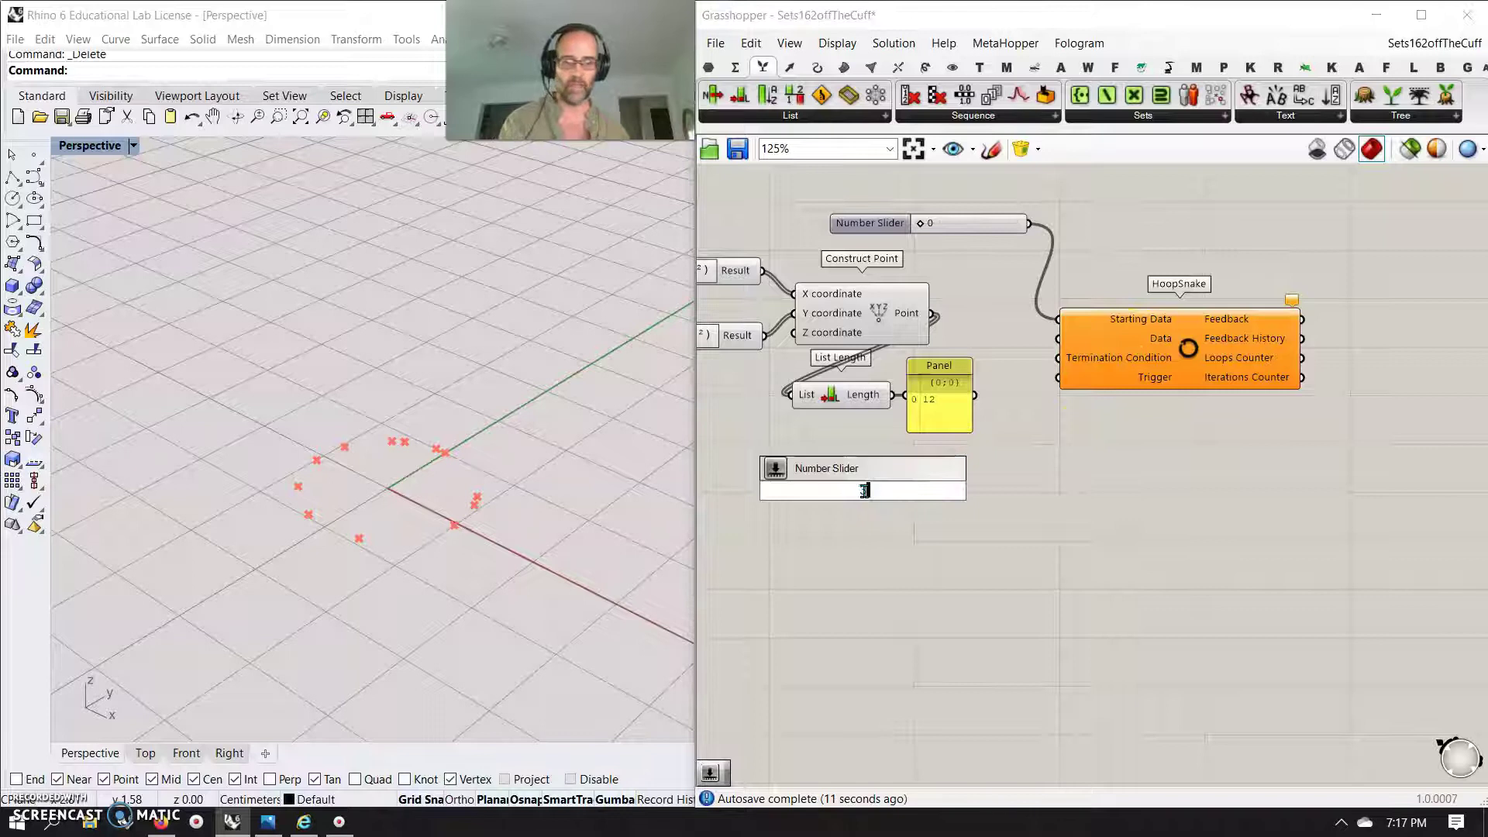
pyautogui.press('Return')
pyautogui.moveTo(963, 490); pyautogui.dragTo(1059, 358)
pyautogui.moveTo(944, 495); pyautogui.dragTo(945, 498)
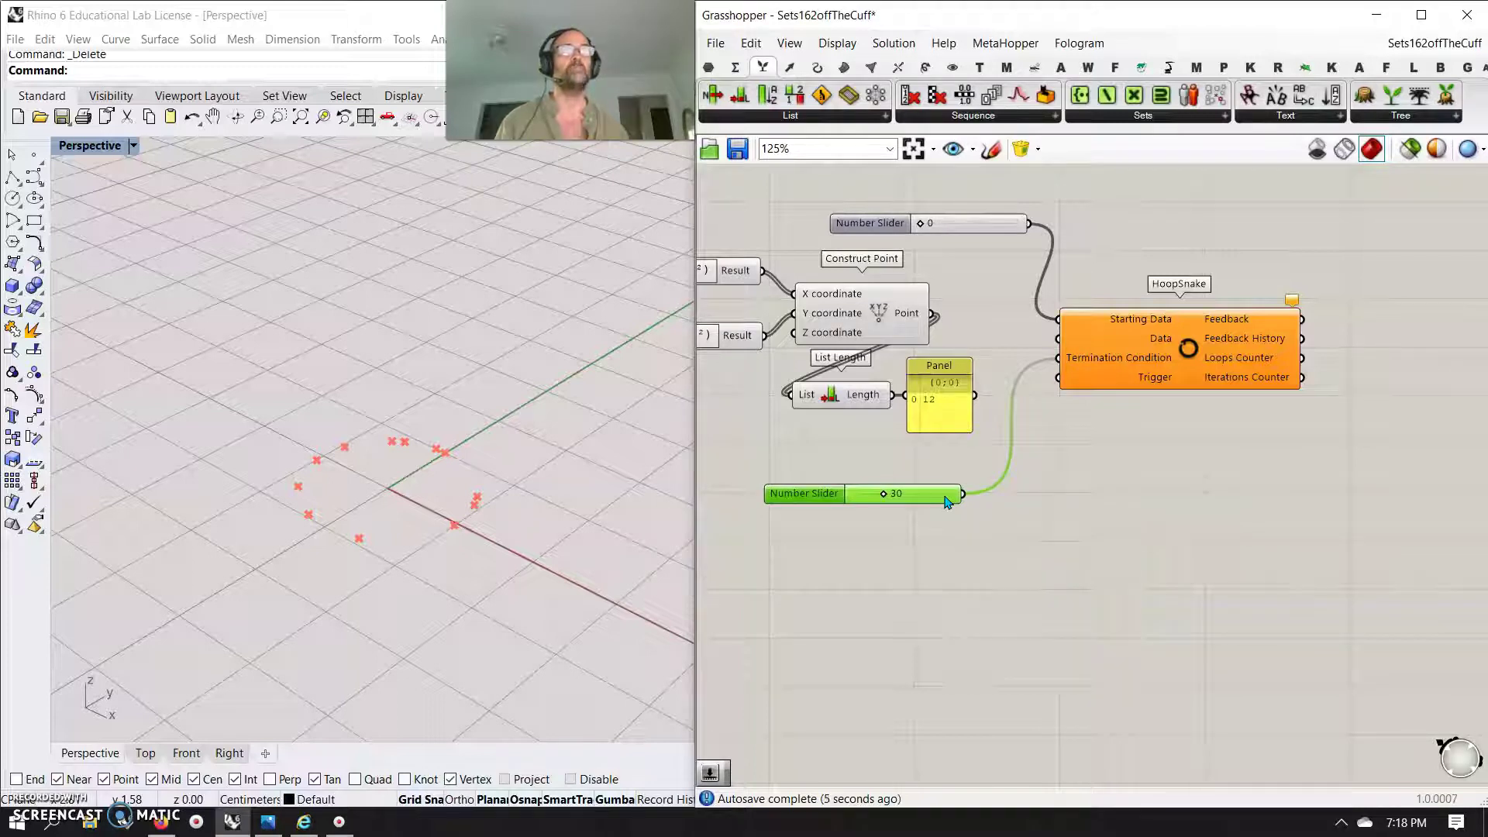
pyautogui.click(911, 551)
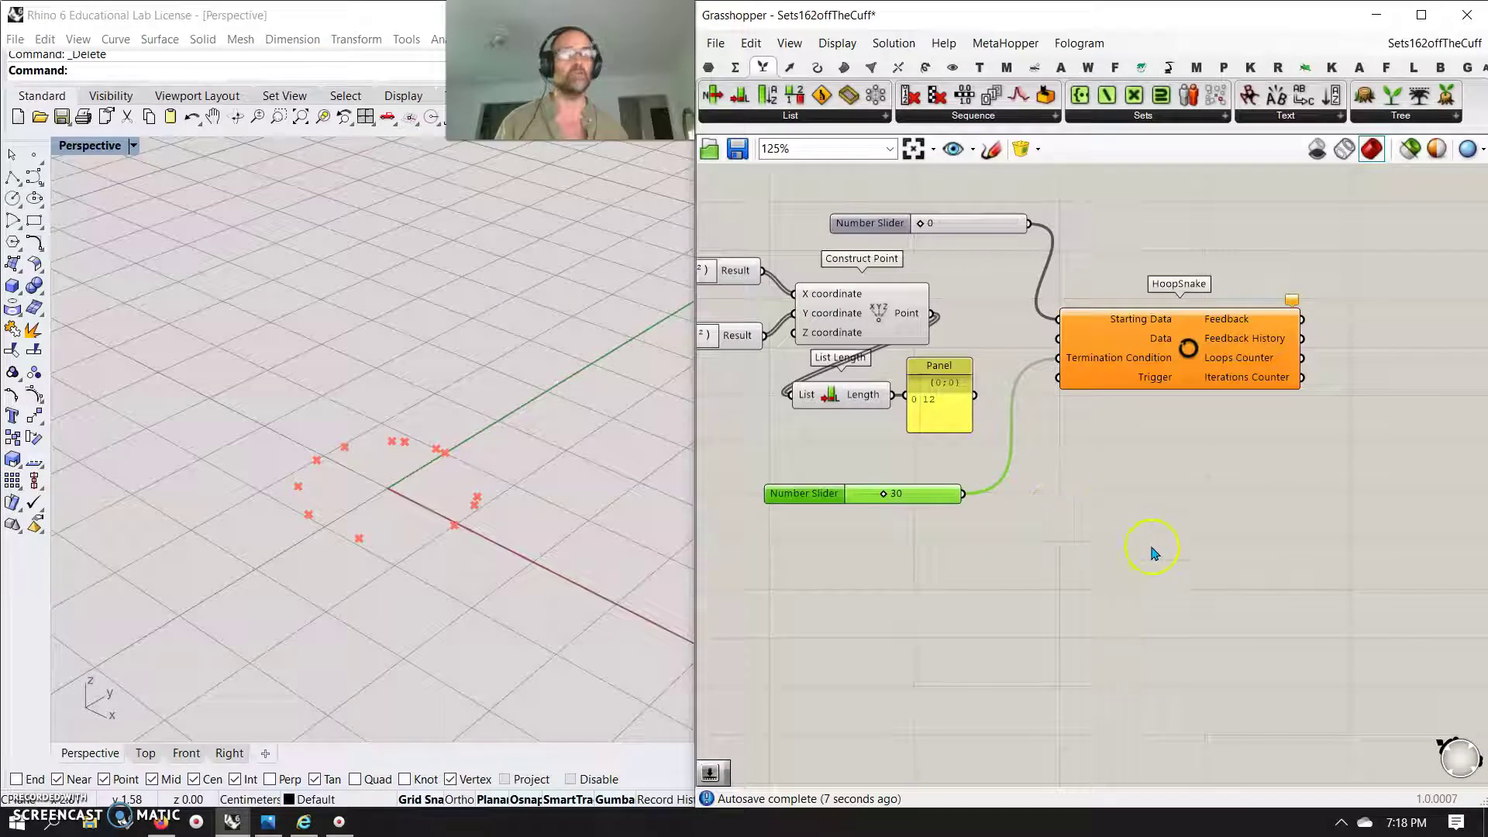
# - Place a duplicate of the cos(x²) Expression beneath HoopSnake and set its formula to x+2
pyautogui.moveTo(1123, 589); pyautogui.dragTo(1086, 501, button='right')
pyautogui.click(753, 318)
pyautogui.keyDown('alt'); pyautogui.moveTo(751, 320); pyautogui.dragTo(1240, 480); pyautogui.keyUp('alt')
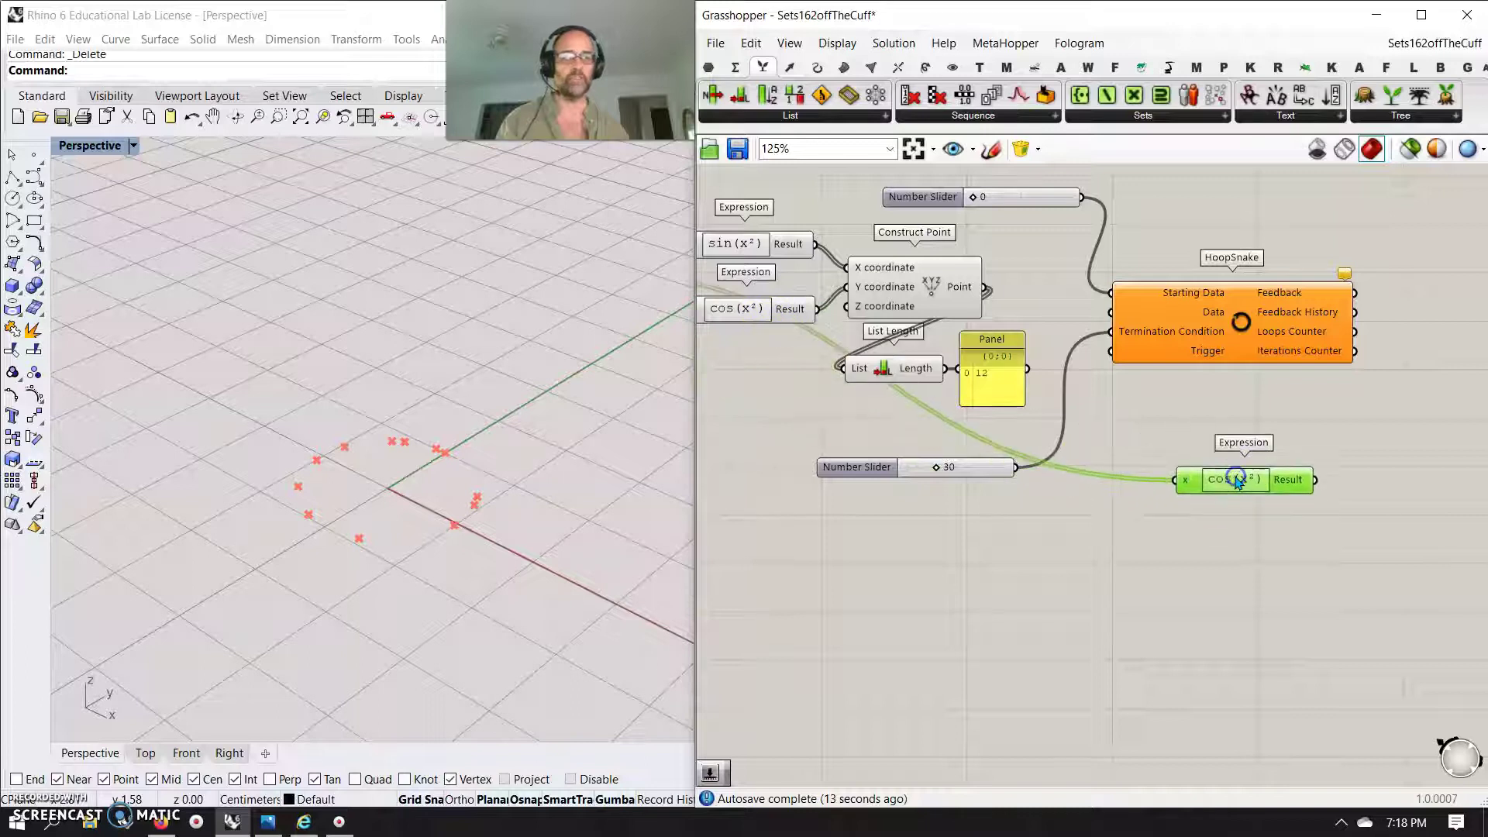
pyautogui.doubleClick(1238, 481)
pyautogui.moveTo(962, 500); pyautogui.dragTo(798, 493)
pyautogui.write('x+2')
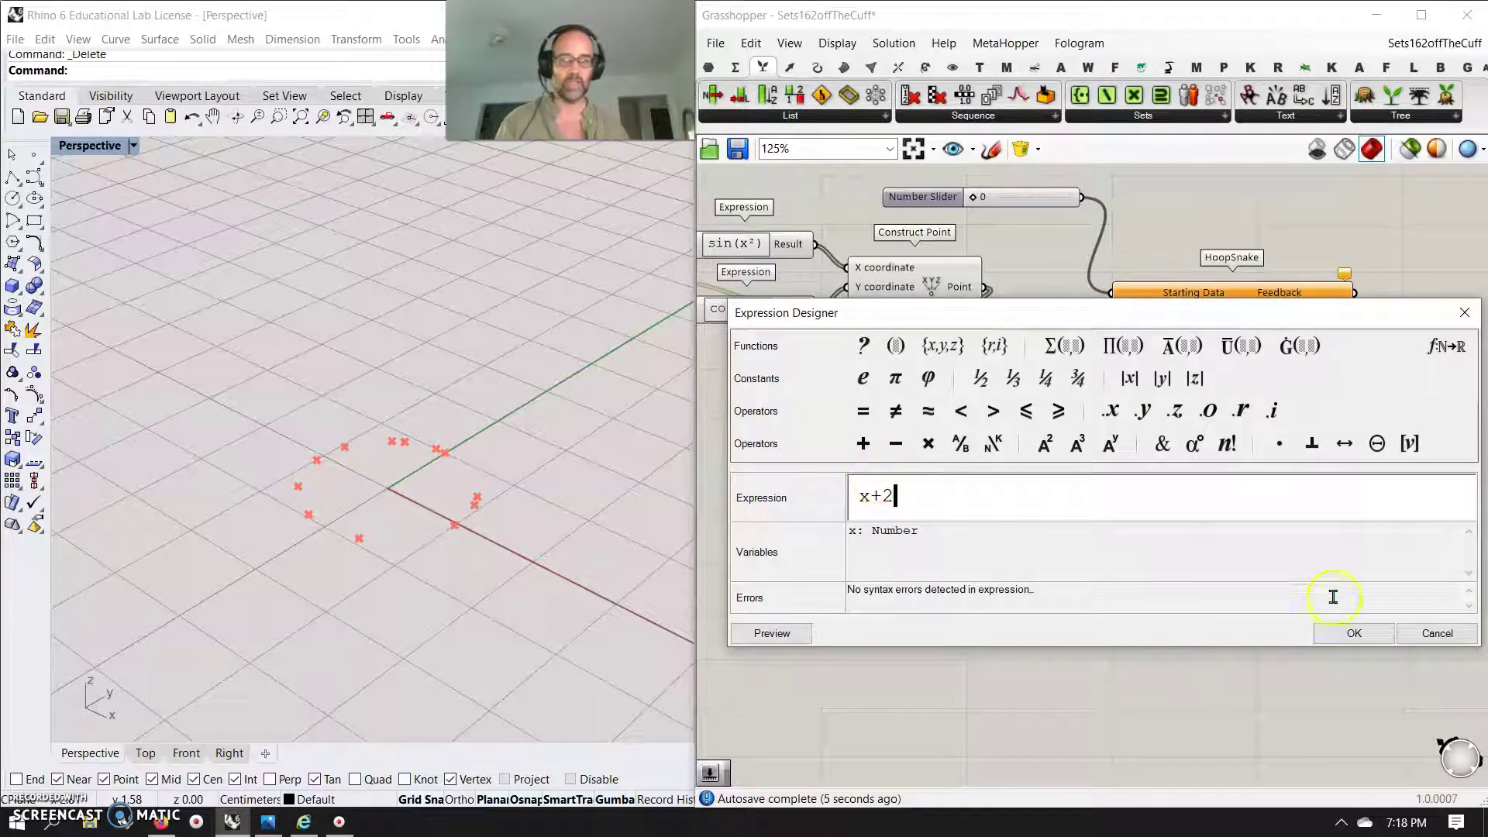
pyautogui.click(1356, 633)
# - Wire HoopSnake's Feedback output into the x+2 Expression's x input and its Result back into HoopSnake's Data input
pyautogui.click(938, 289)
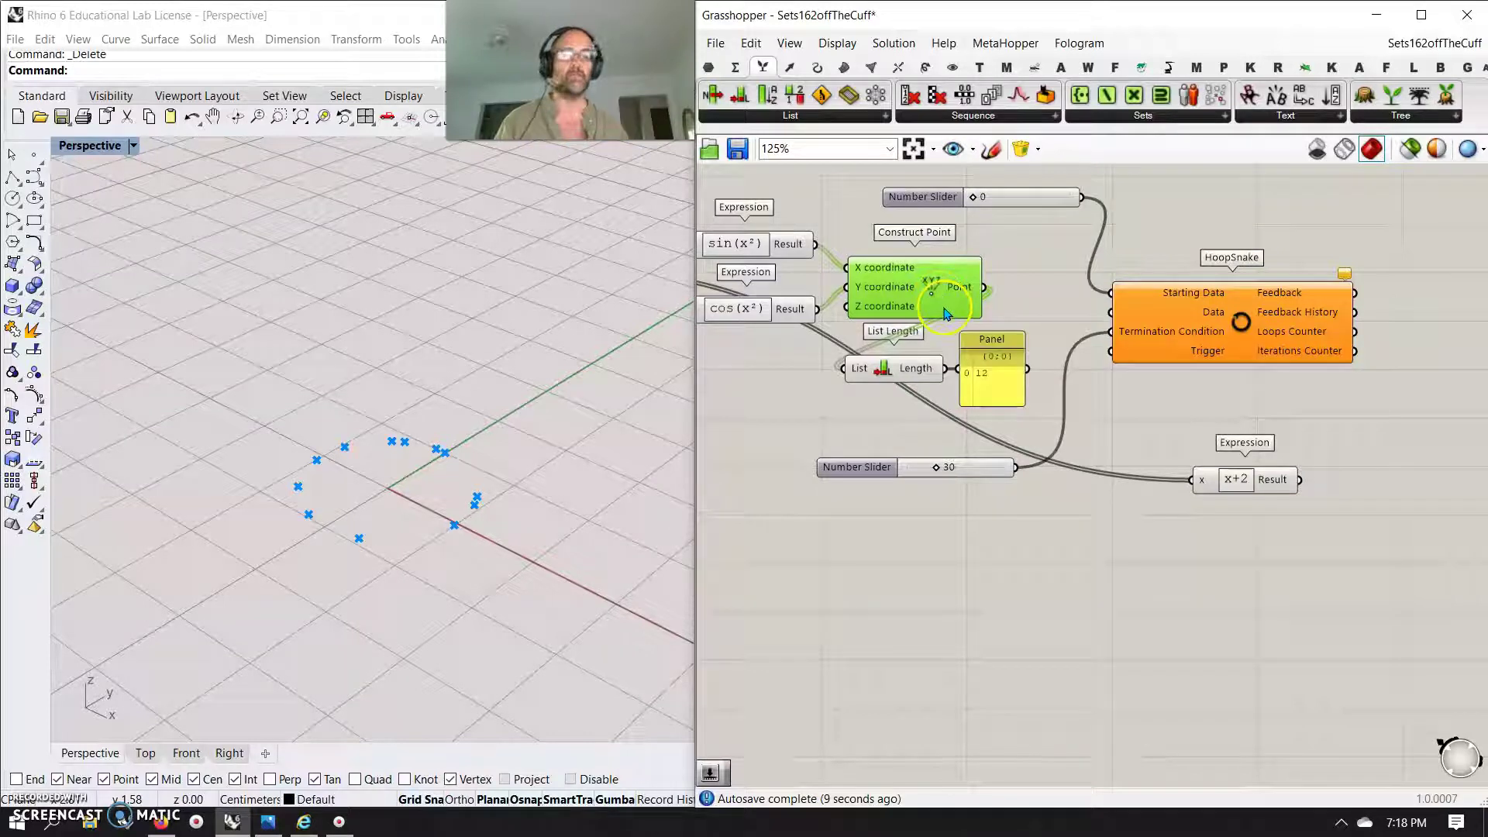
pyautogui.click(1301, 479)
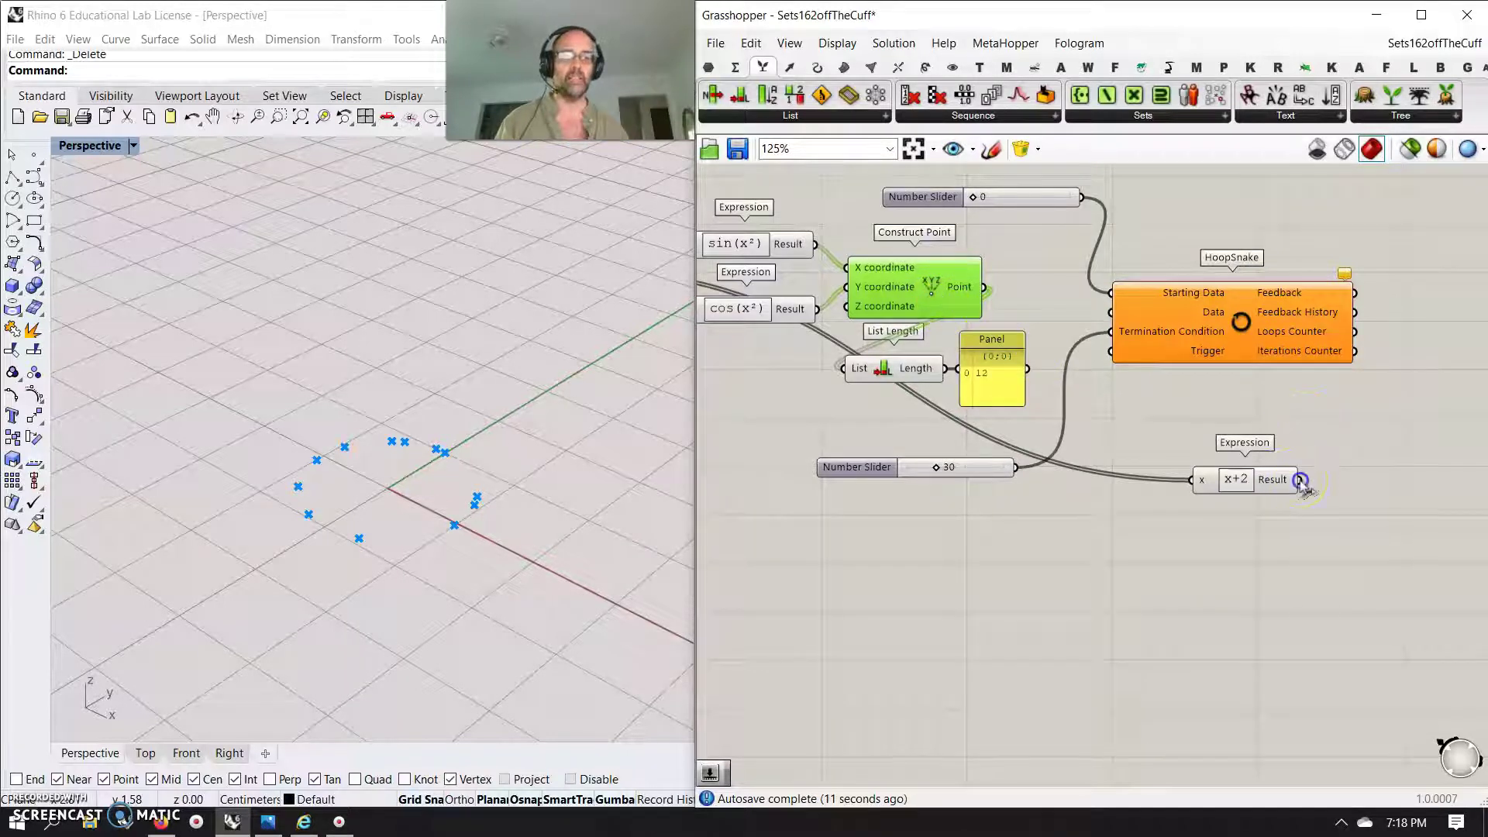
pyautogui.moveTo(1355, 292); pyautogui.dragTo(1192, 479)
pyautogui.moveTo(1300, 480); pyautogui.dragTo(1112, 312)
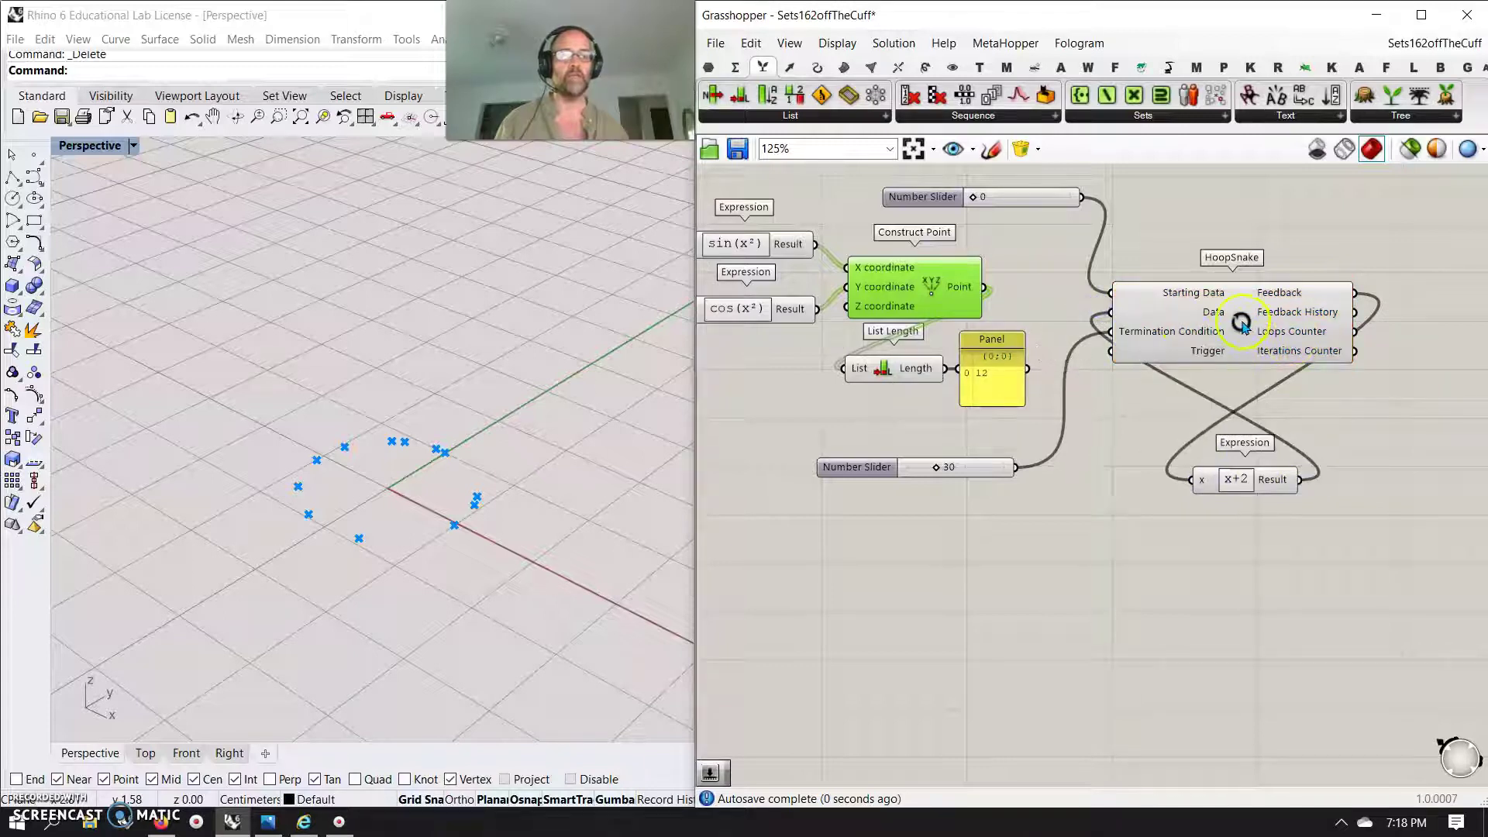
# - Open the HoopSnake control window, run a single Step, and close the window
pyautogui.doubleClick(1241, 324)
pyautogui.click(303, 140)
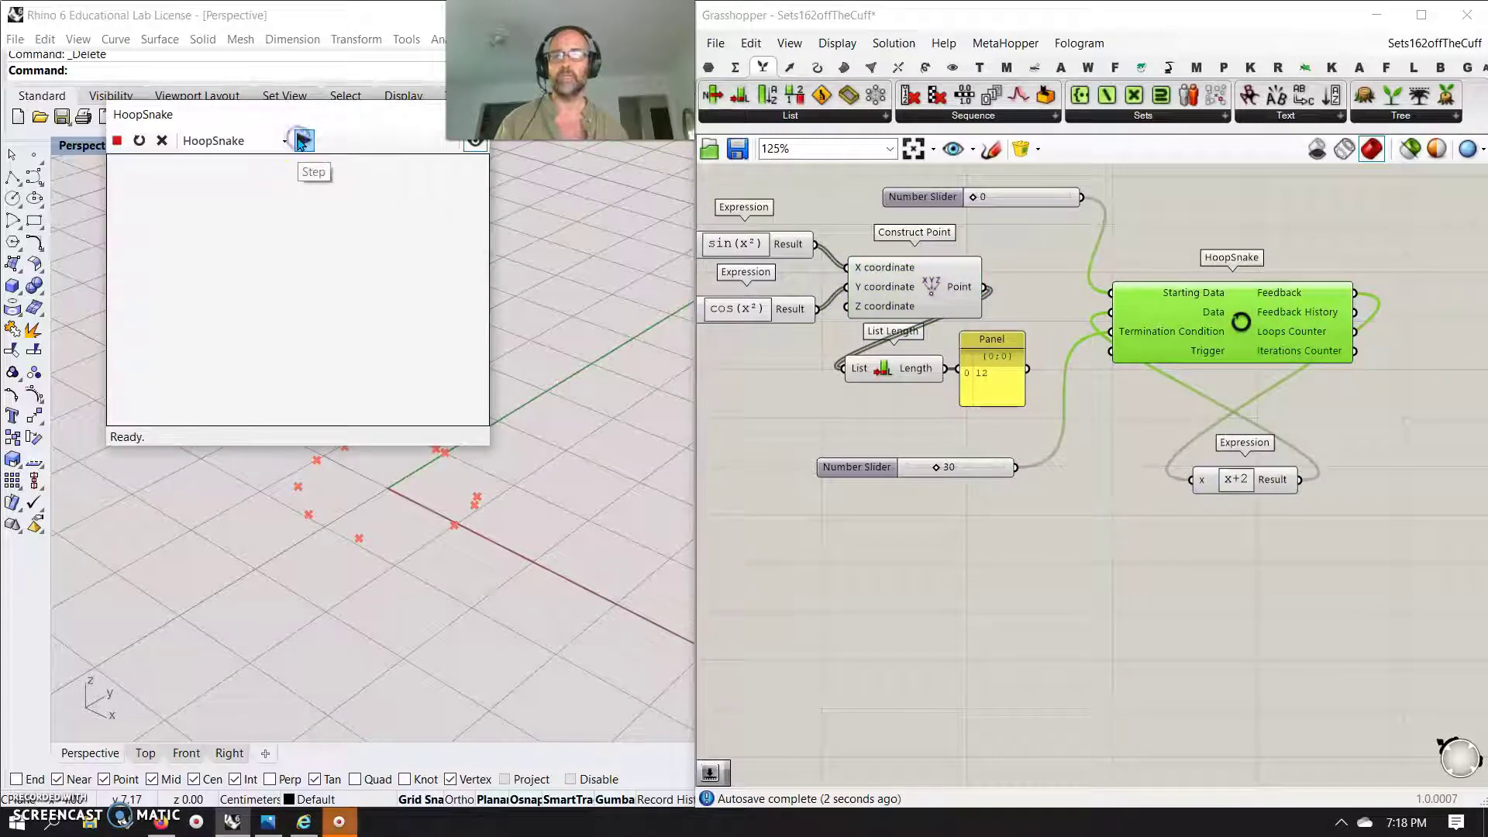
pyautogui.click(472, 114)
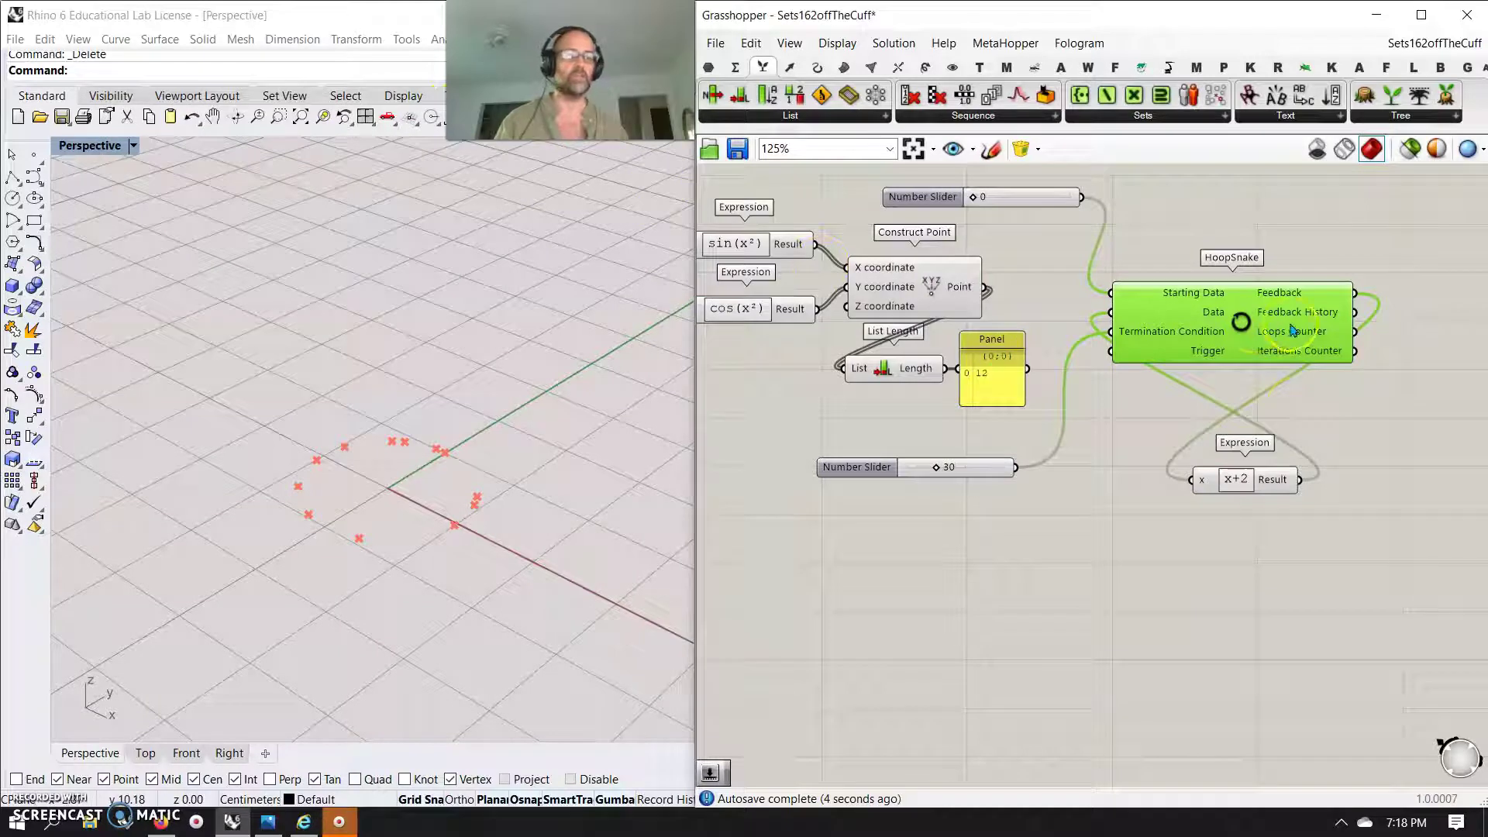
# - Place a Panel up and beyond HoopSnake and connect it to HoopSnake's Feedback output
pyautogui.moveTo(1292, 617); pyautogui.dragTo(1022, 614, button='right')
pyautogui.moveTo(965, 289); pyautogui.dragTo(959, 329)
pyautogui.moveTo(1130, 394); pyautogui.dragTo(1126, 555, button='right')
pyautogui.click(708, 67)
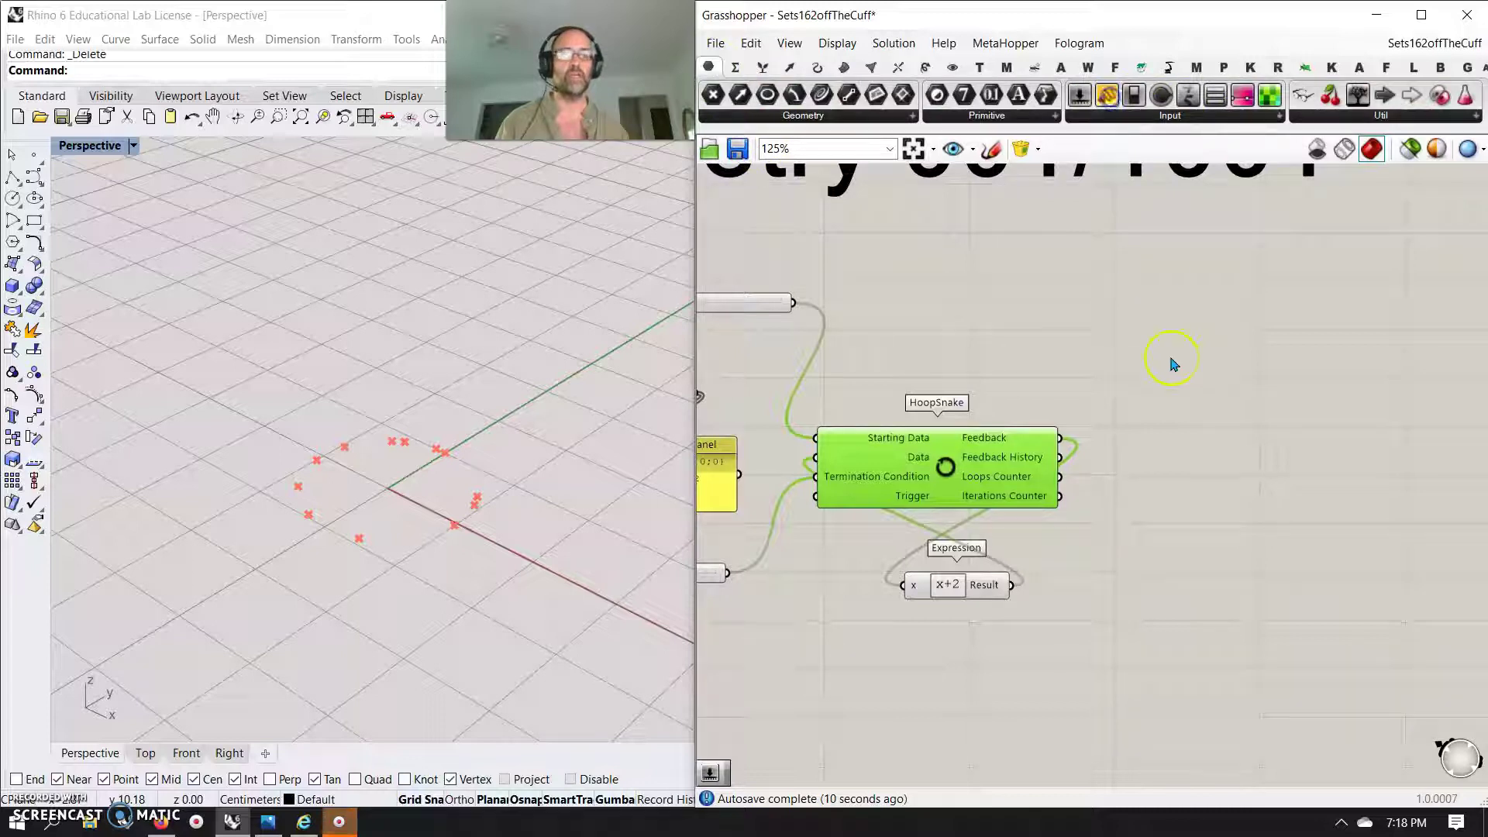
pyautogui.click(1168, 286)
pyautogui.moveTo(1107, 94); pyautogui.dragTo(1158, 314)
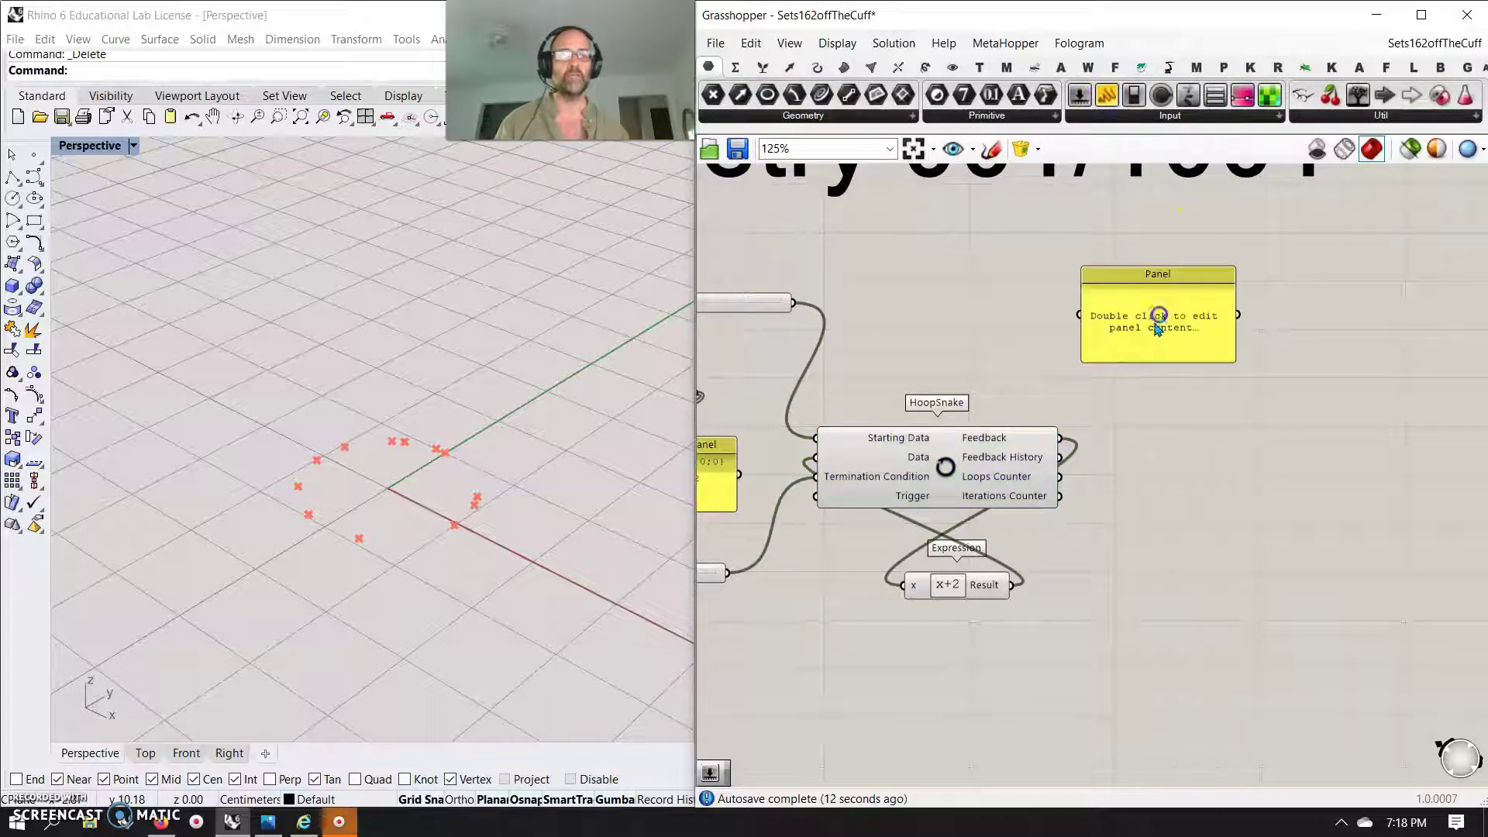
pyautogui.moveTo(1072, 403); pyautogui.dragTo(1190, 298)
pyautogui.scroll(-3, 1190, 299)
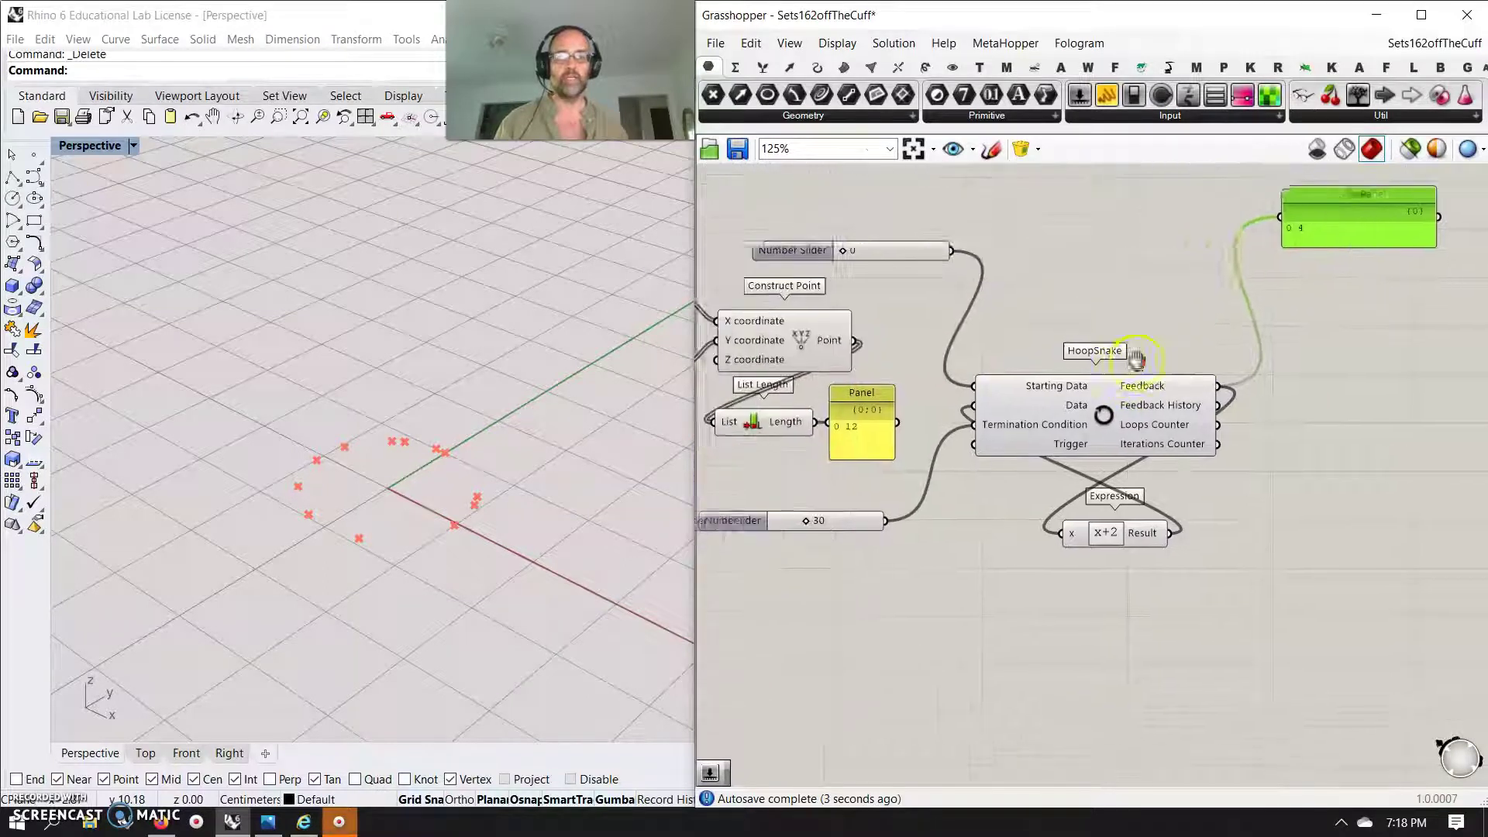
# - Duplicate the Feedback panel just below it, wire the copy to HoopSnake's Feedback History output, and enlarge it
pyautogui.moveTo(952, 459); pyautogui.dragTo(1085, 463, button='right')
pyautogui.moveTo(857, 455)
pyautogui.mouseDown(button='right')
pyautogui.moveTo(1120, 491)
pyautogui.moveTo(920, 454)
pyautogui.mouseUp(button='right')
pyautogui.moveTo(1136, 333); pyautogui.dragTo(1037, 305, button='right')
pyautogui.moveTo(1146, 482); pyautogui.dragTo(1024, 347, button='right')
pyautogui.click(1075, 494)
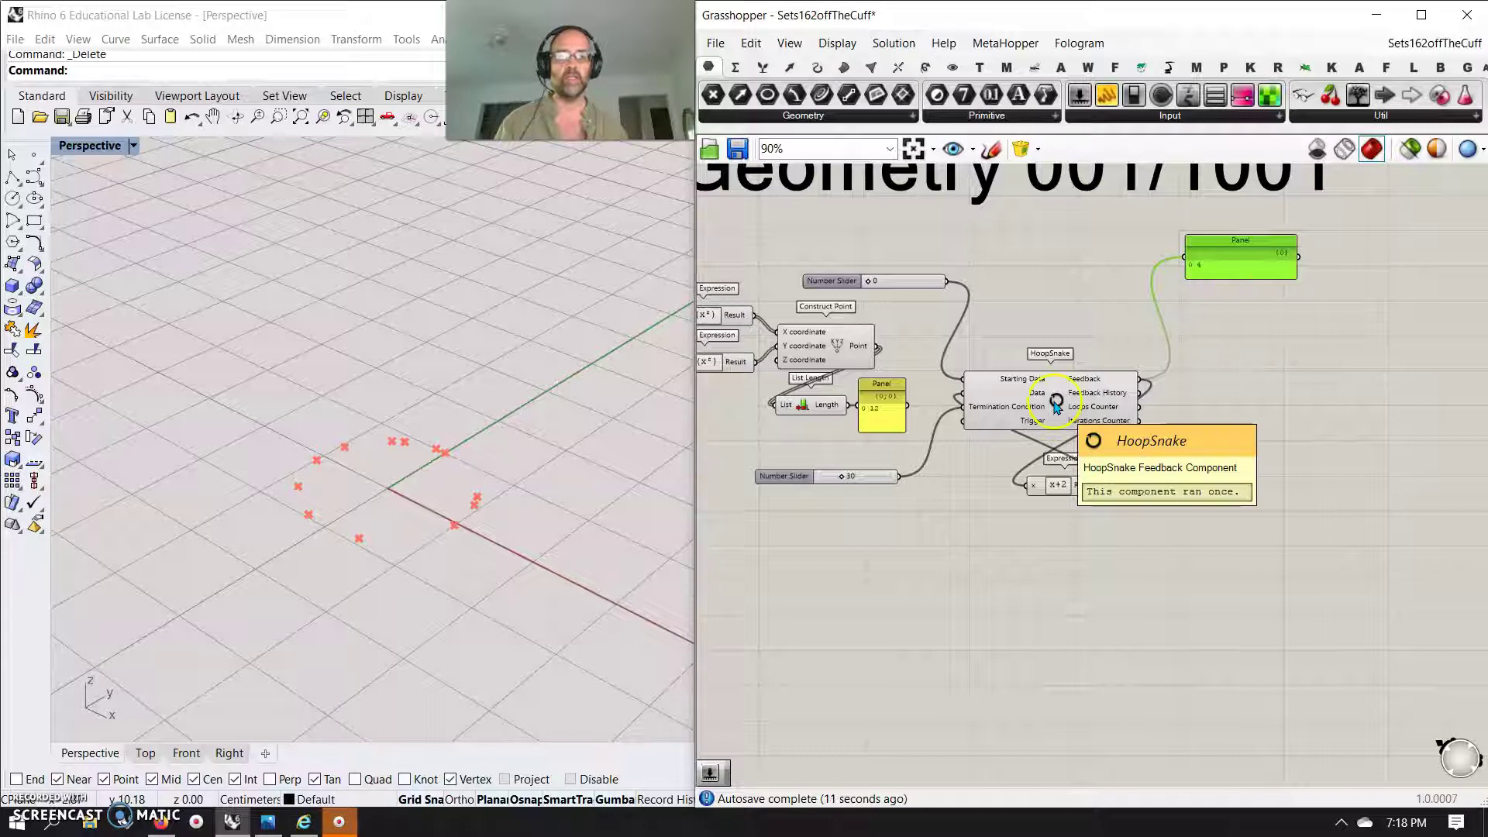
pyautogui.moveTo(998, 429)
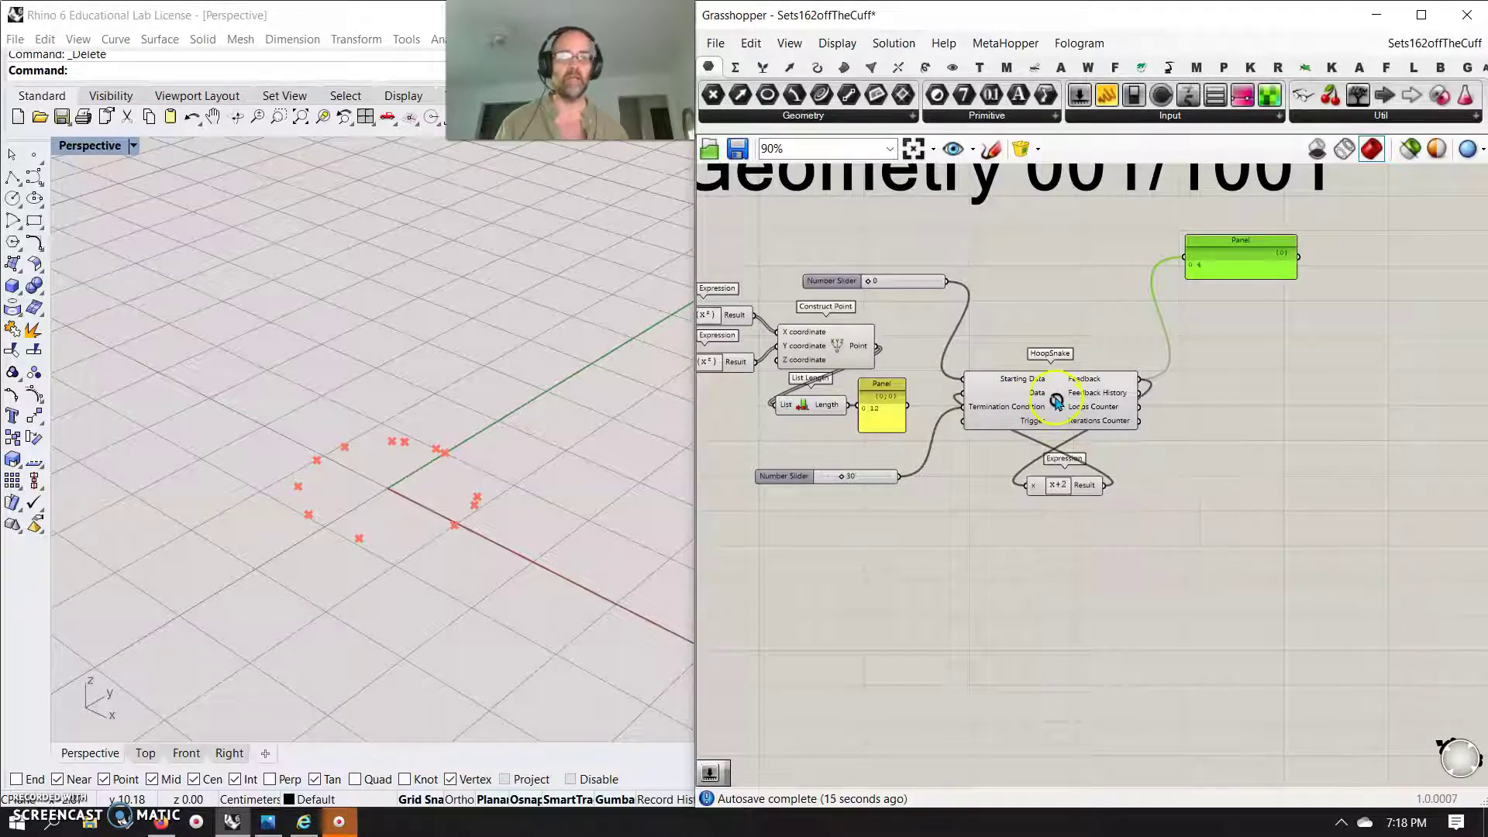
pyautogui.click(1237, 289)
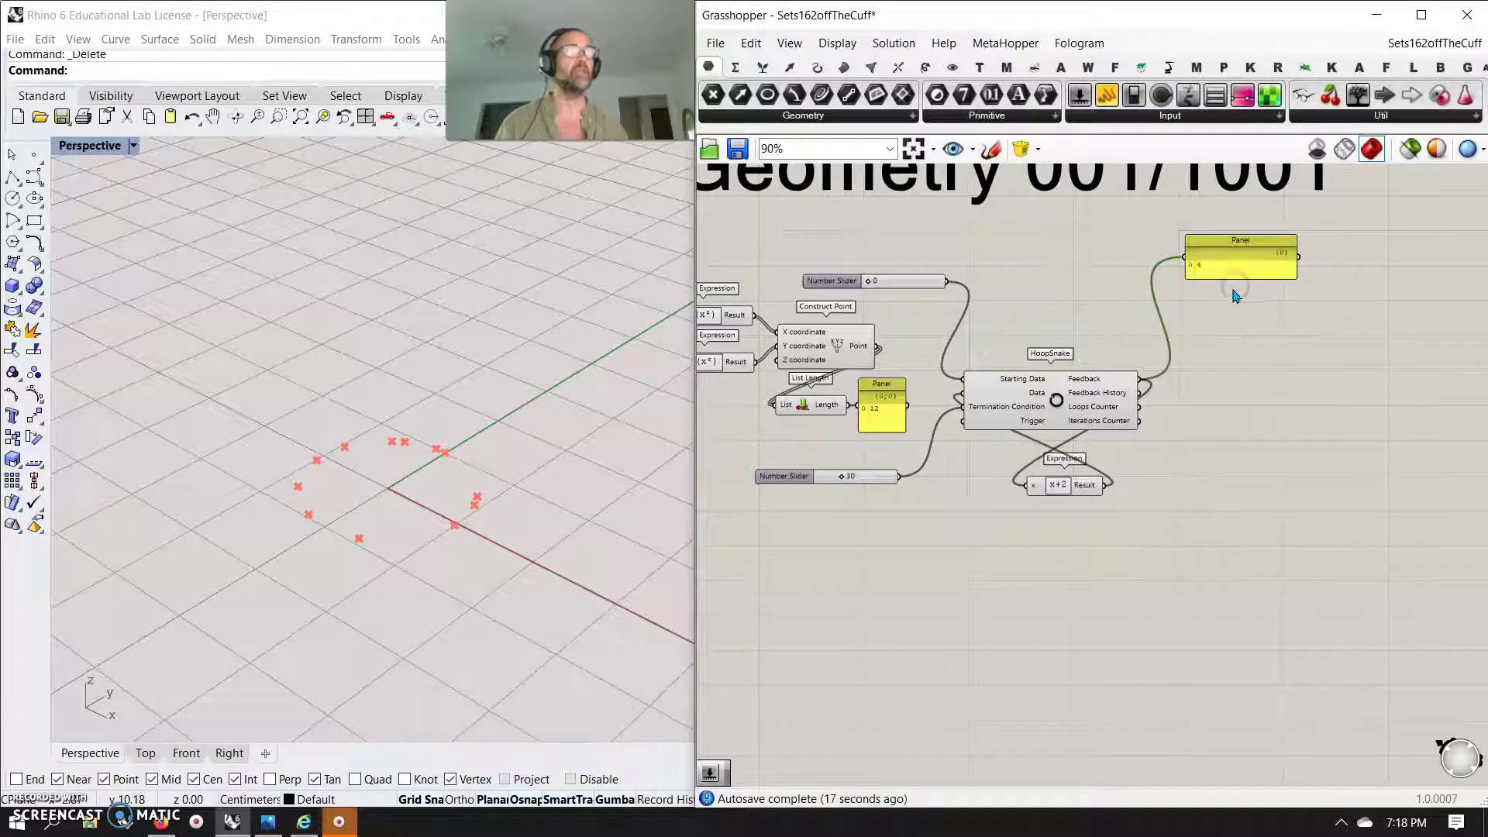
pyautogui.moveTo(1235, 271); pyautogui.dragTo(1229, 322)
pyautogui.hotkey('ctrl', 'v')
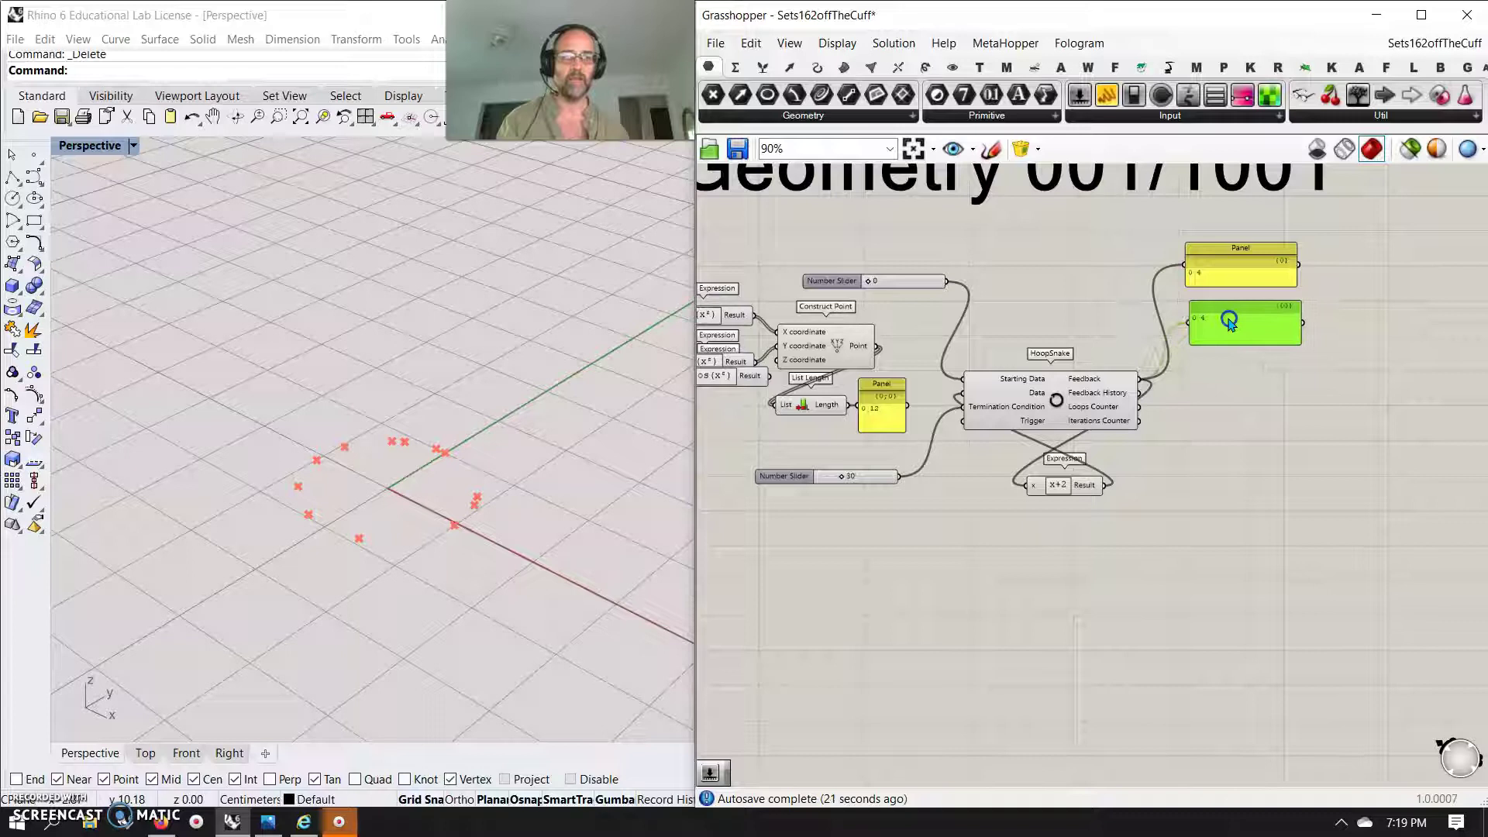
pyautogui.moveTo(1141, 393); pyautogui.dragTo(1251, 387)
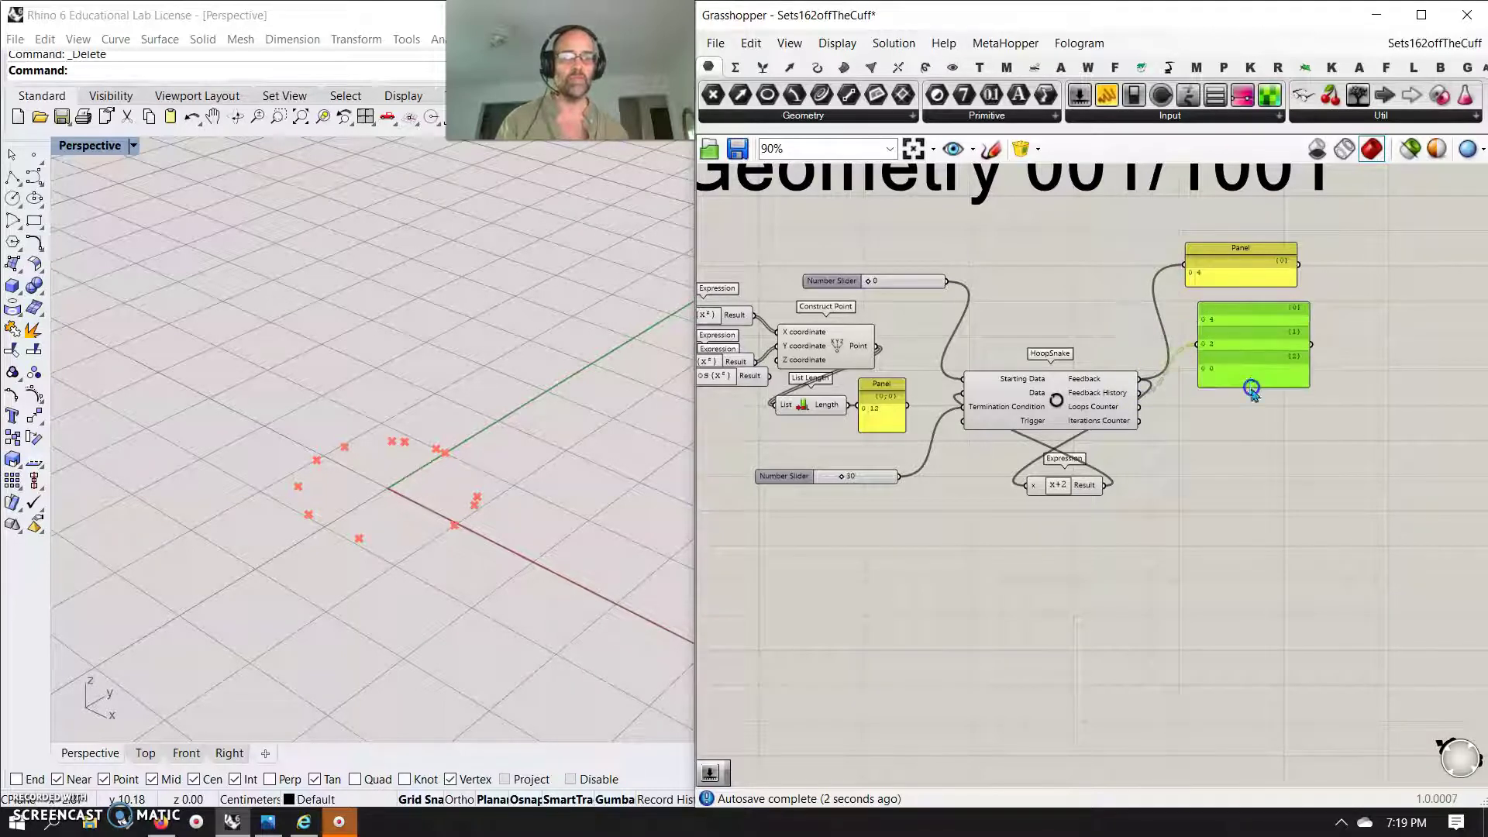
pyautogui.click(1245, 385)
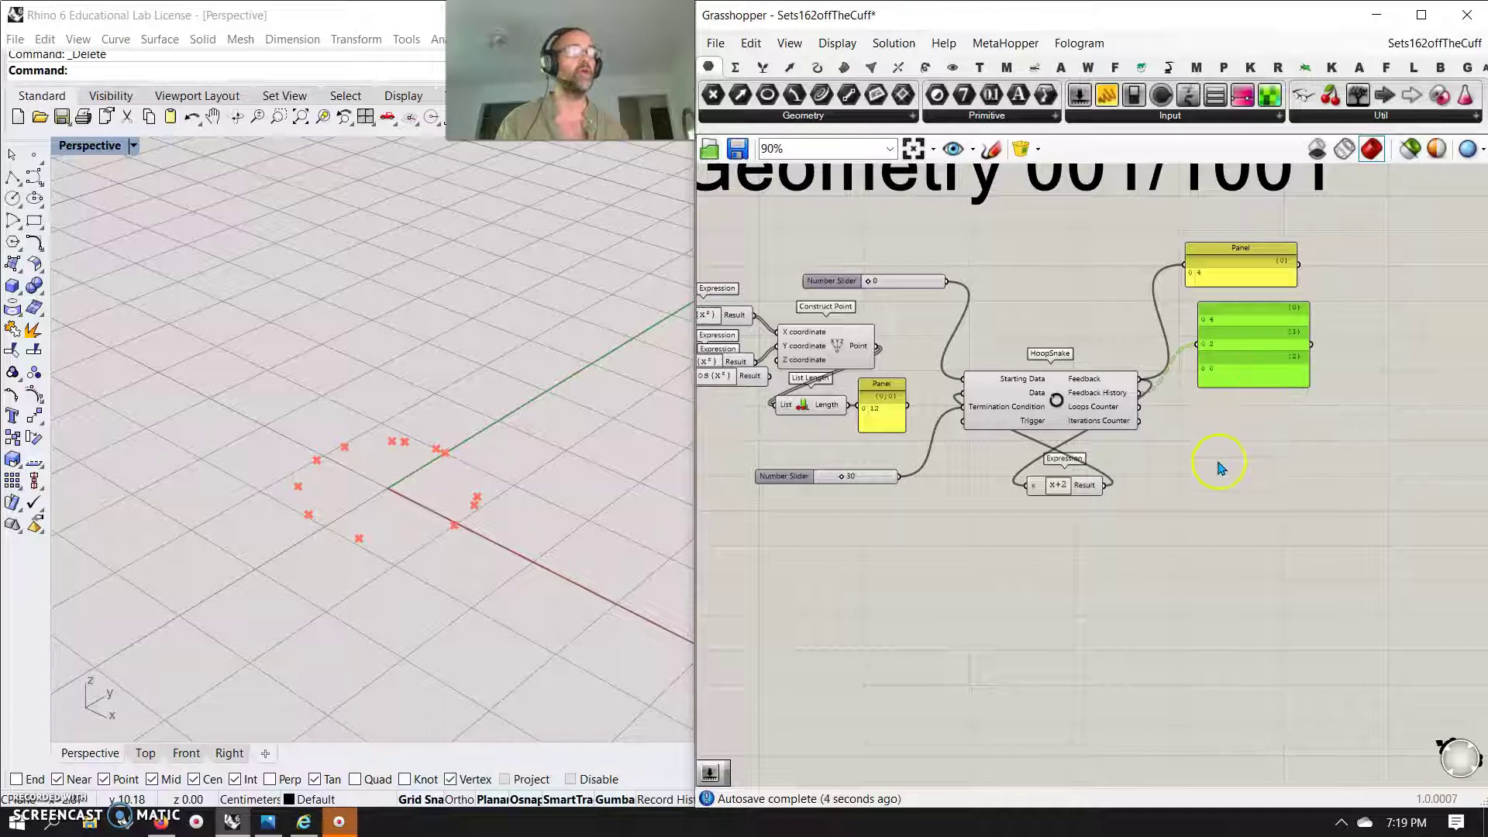
# - Place another panel copy below the Feedback History panel, wire it to Loops Counter, and line up the panels
pyautogui.write('v')
pyautogui.moveTo(1244, 354); pyautogui.dragTo(1245, 463)
pyautogui.hotkey('ctrl', 'v')
pyautogui.moveTo(1143, 407); pyautogui.dragTo(1256, 443)
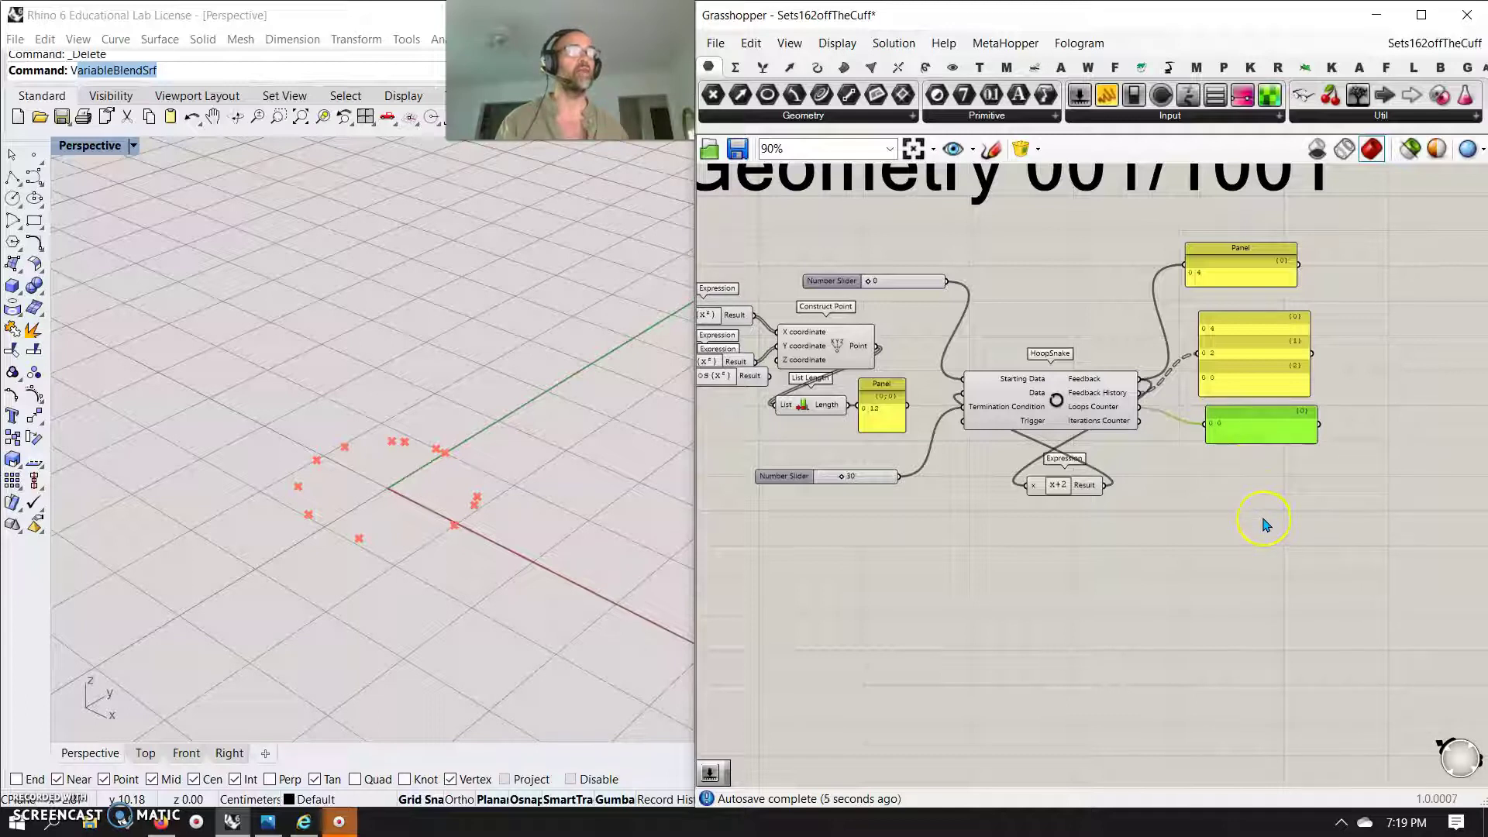
pyautogui.moveTo(1259, 428); pyautogui.dragTo(1246, 446)
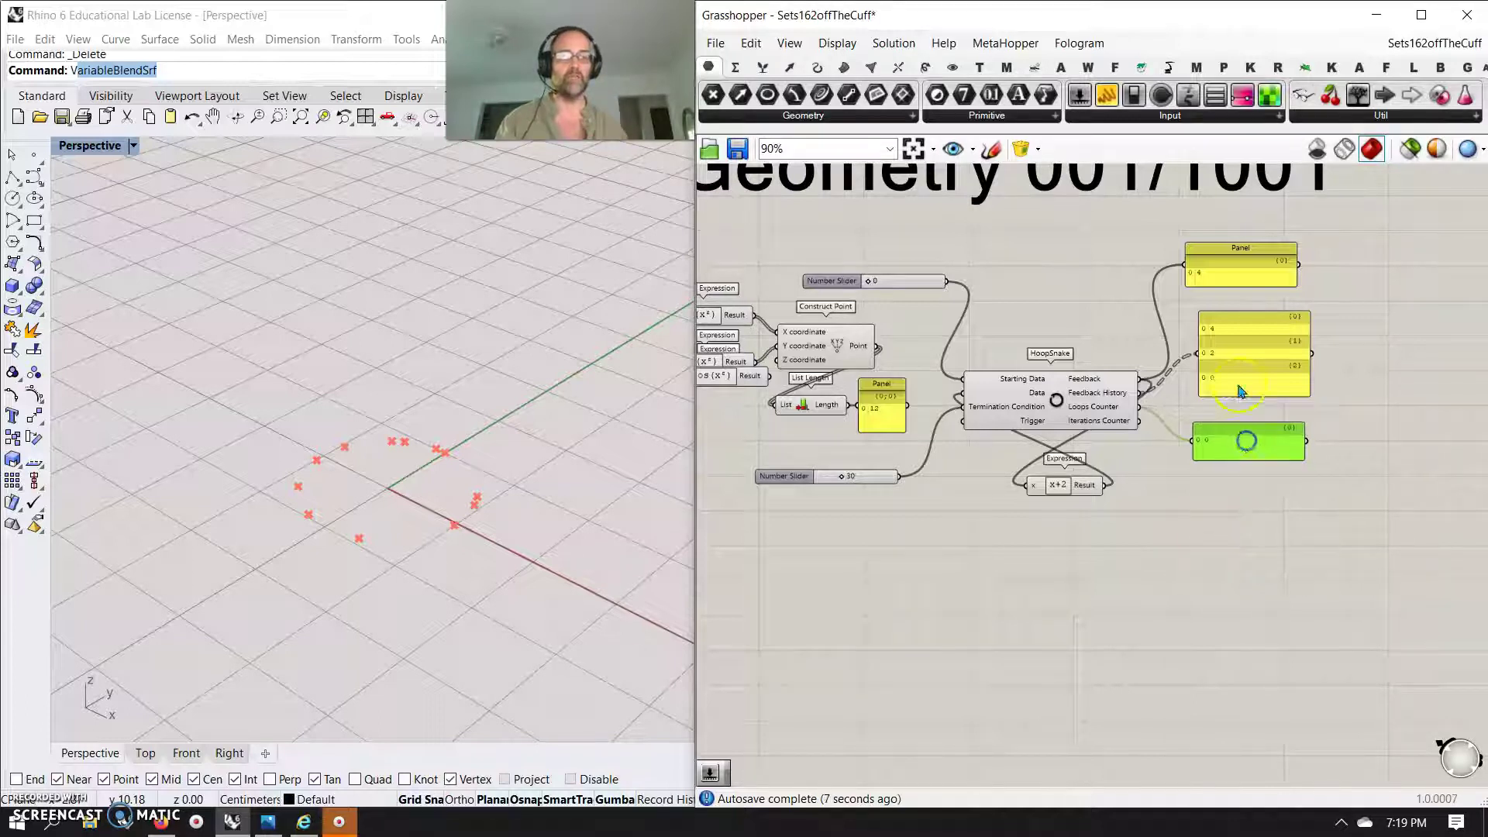
pyautogui.click(1241, 378)
pyautogui.moveTo(1244, 267); pyautogui.dragTo(1258, 284)
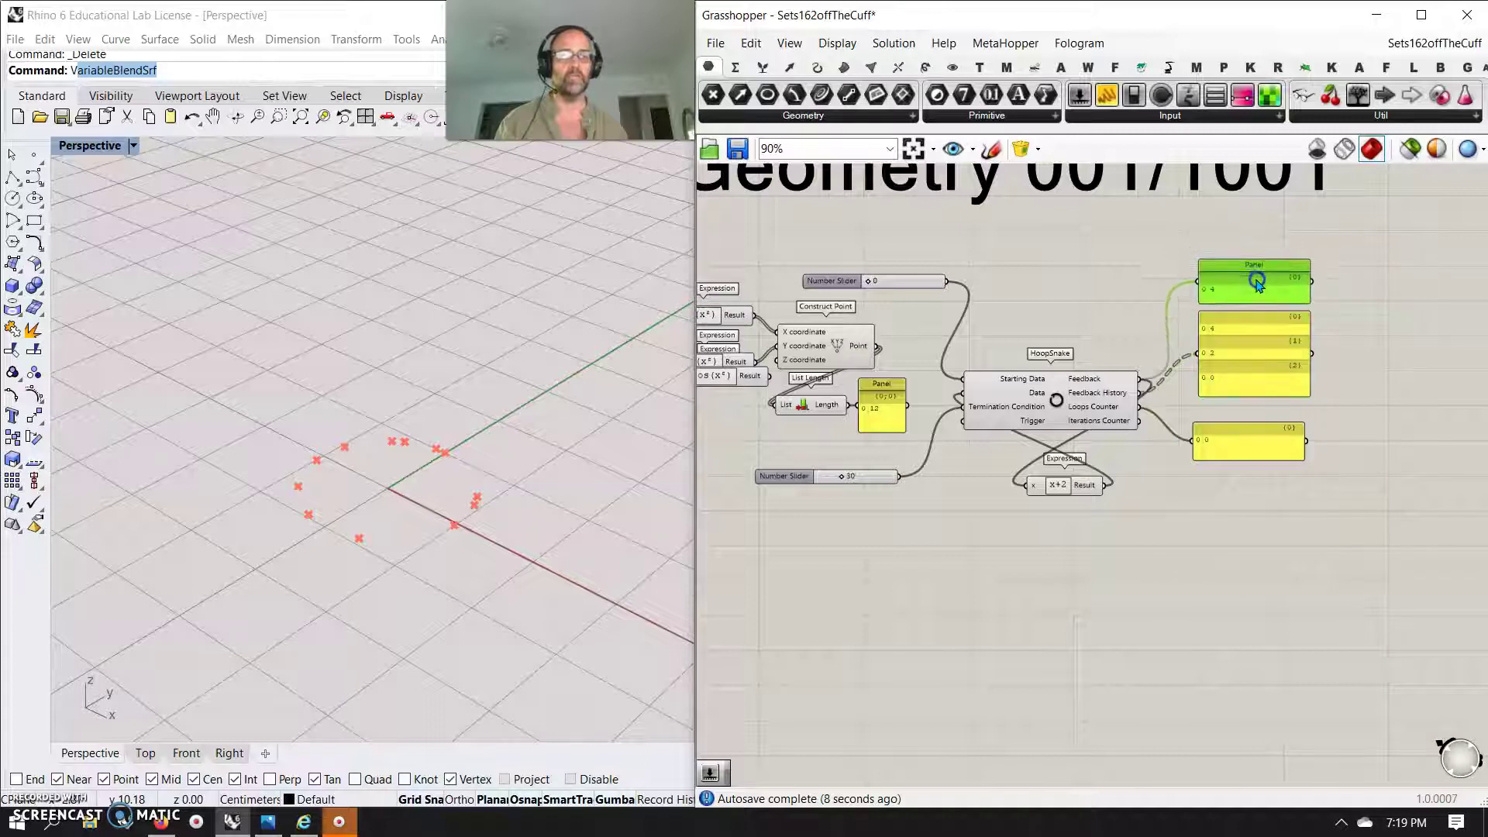
# - Duplicate the Loops Counter panel beneath it and wire the copy to HoopSnake's Iterations Counter output
pyautogui.click(1241, 441)
pyautogui.keyDown('alt'); pyautogui.moveTo(1240, 442); pyautogui.dragTo(1233, 494); pyautogui.keyUp('alt')
pyautogui.moveTo(1139, 420); pyautogui.dragTo(1200, 489)
pyautogui.moveTo(1267, 296); pyautogui.dragTo(1264, 292)
# - Add a List Item component beyond the output panels and feed Construct Point's Point output into its List input
pyautogui.moveTo(1313, 417); pyautogui.dragTo(1141, 460, button='right')
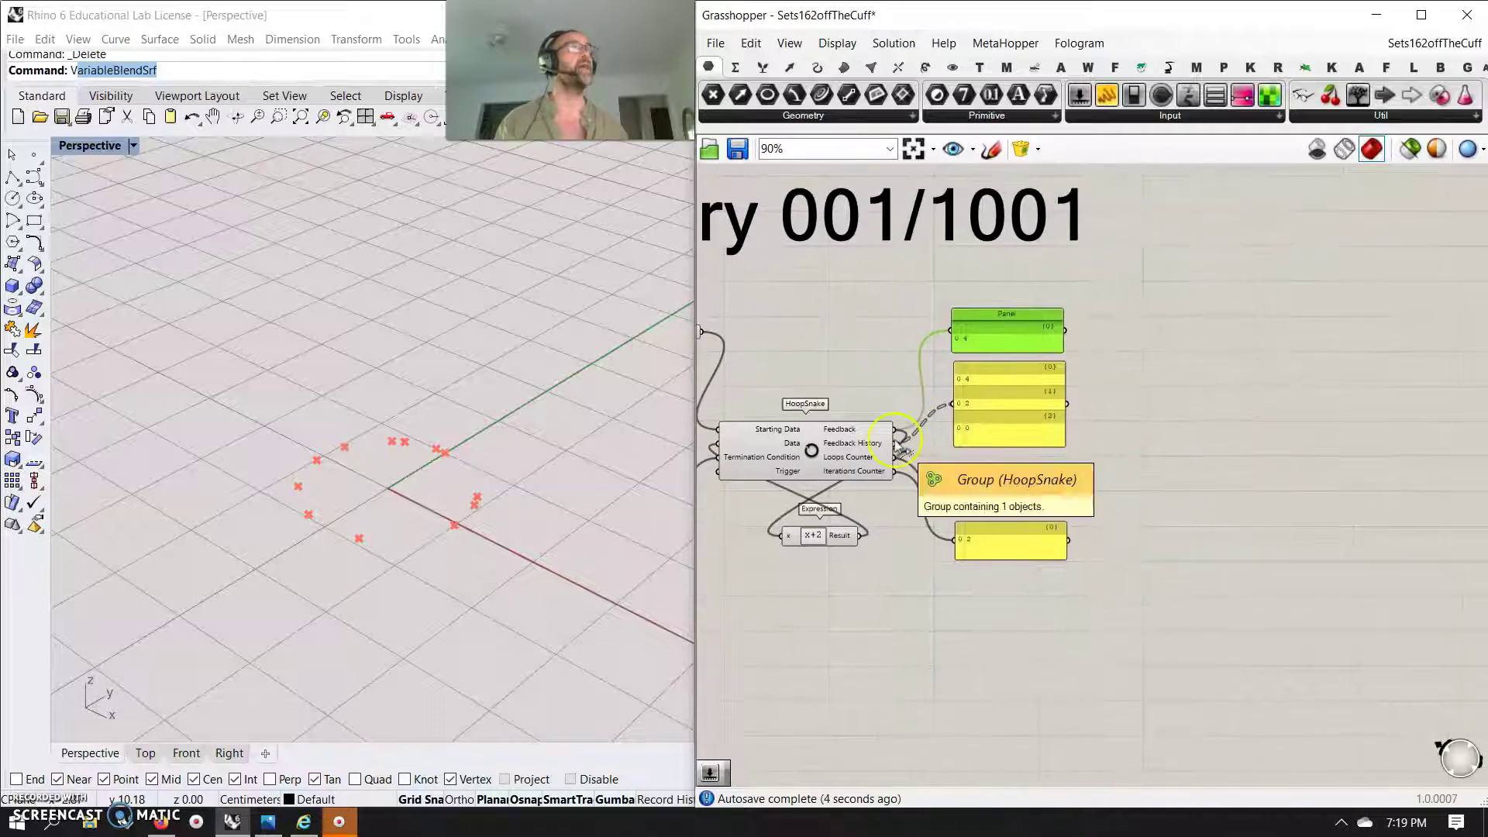
pyautogui.moveTo(589, 438); pyautogui.dragTo(390, 431, button='right')
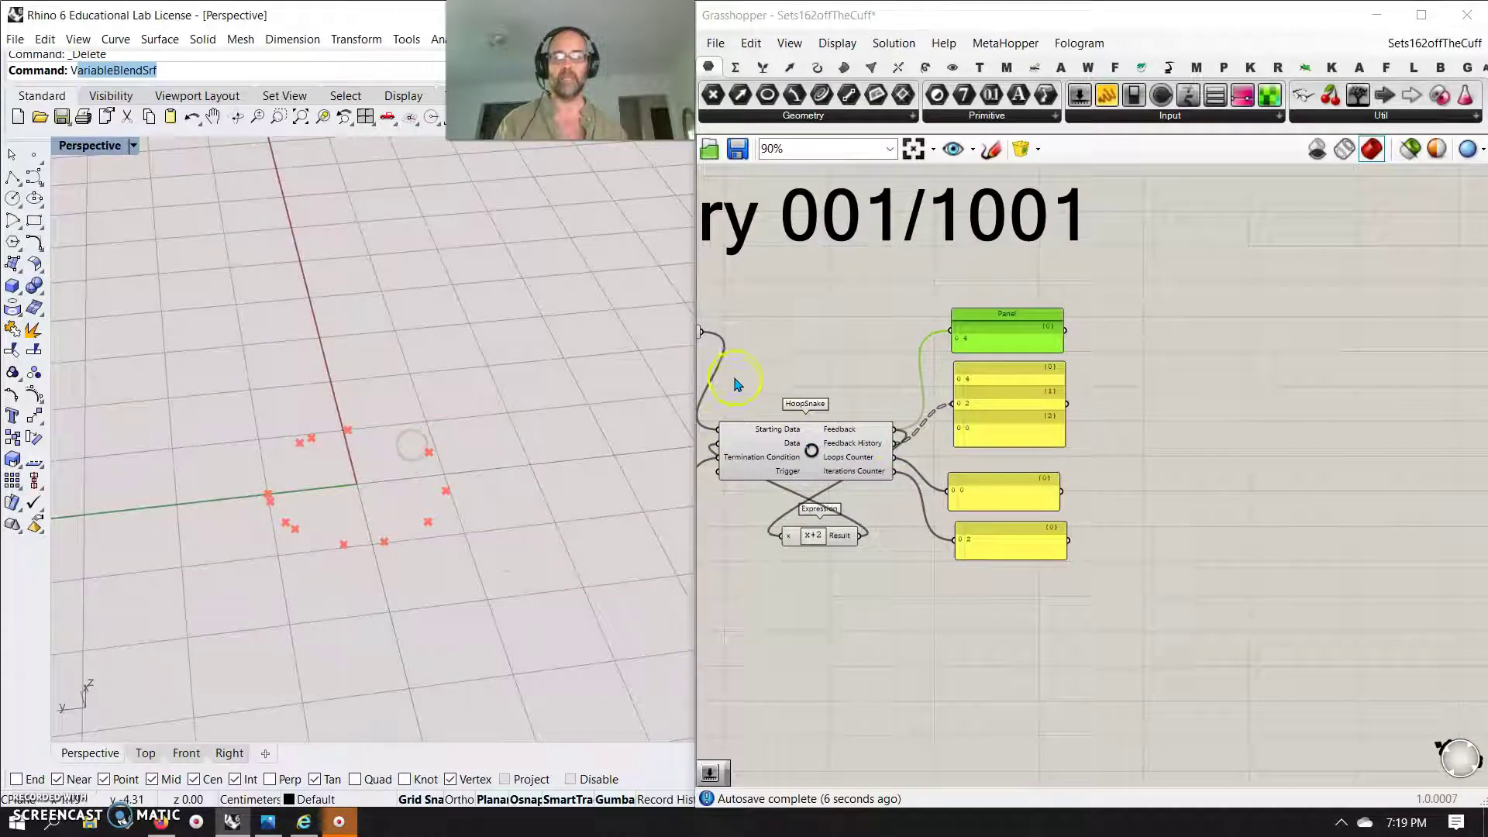
pyautogui.moveTo(714, 388); pyautogui.dragTo(860, 376, button='right')
pyautogui.click(779, 391)
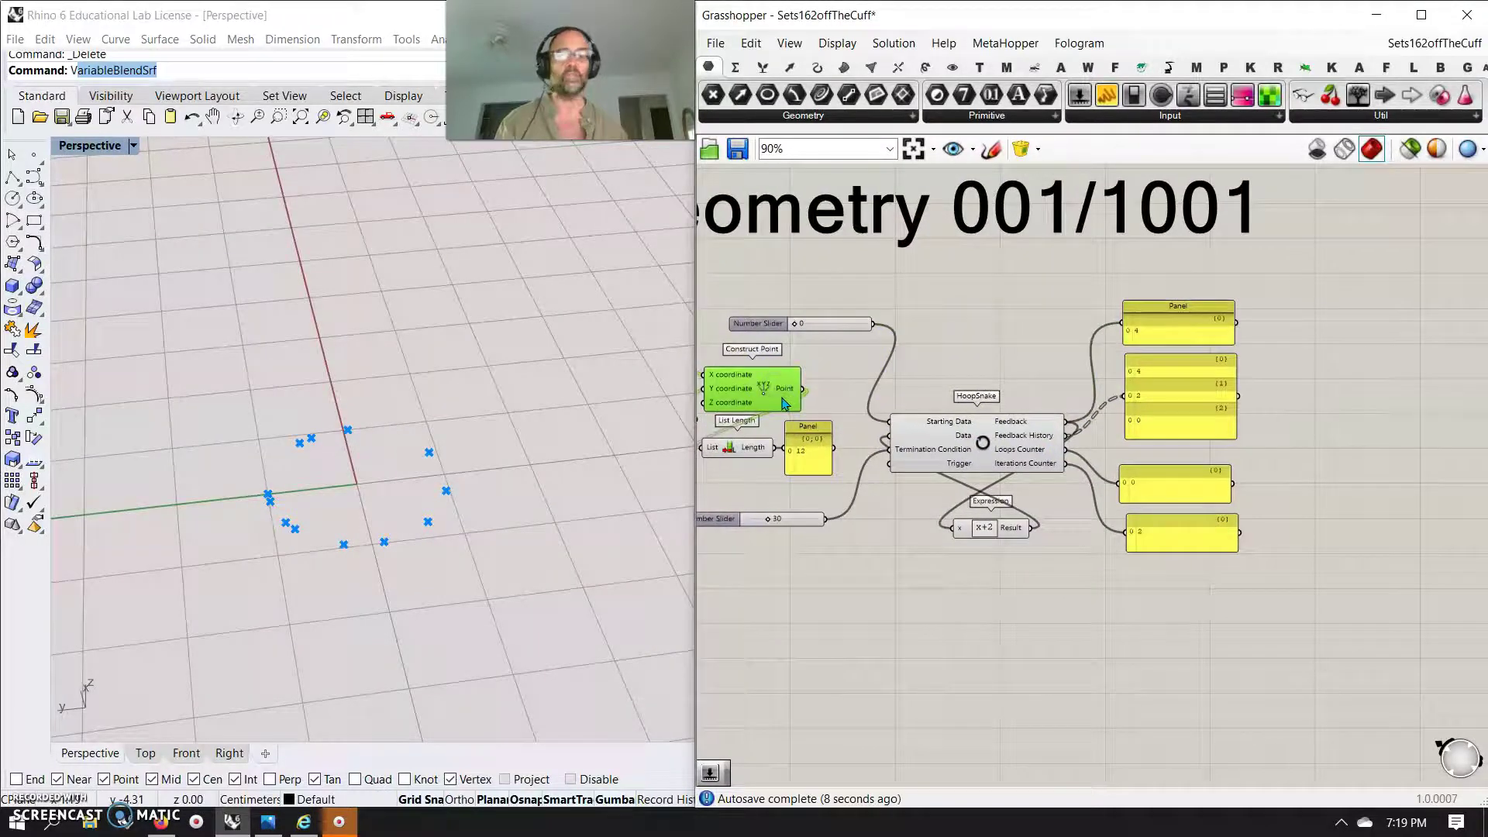
pyautogui.click(763, 68)
pyautogui.moveTo(714, 94); pyautogui.dragTo(954, 330)
pyautogui.moveTo(804, 388); pyautogui.dragTo(1363, 349)
pyautogui.moveTo(1356, 435); pyautogui.dragTo(1187, 425, button='right')
pyautogui.moveTo(1203, 358); pyautogui.dragTo(1280, 366)
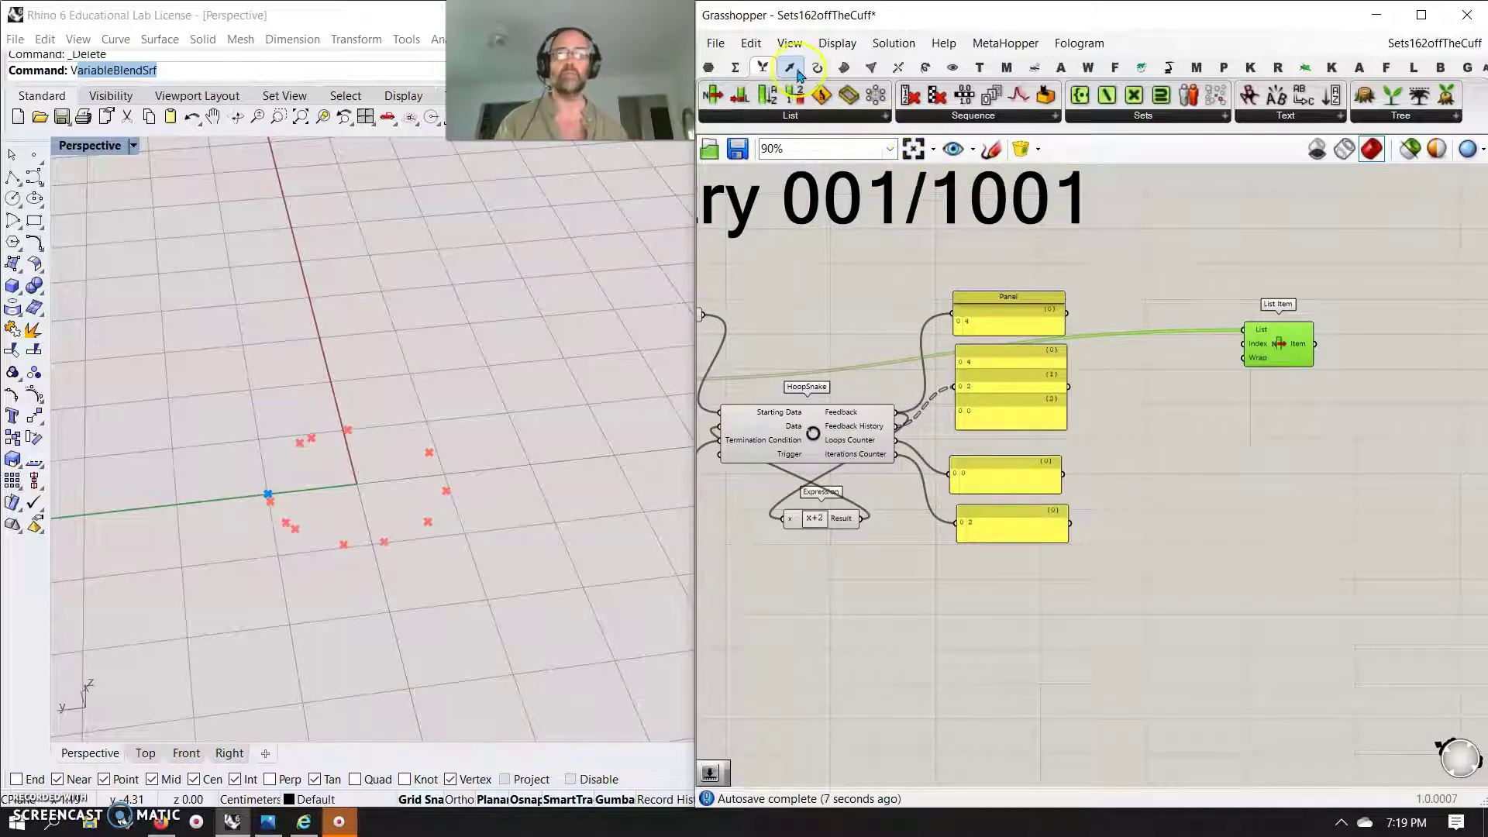
# - Add an Addition component before List Item and a Panel containing 1 beneath it
pyautogui.click(735, 66)
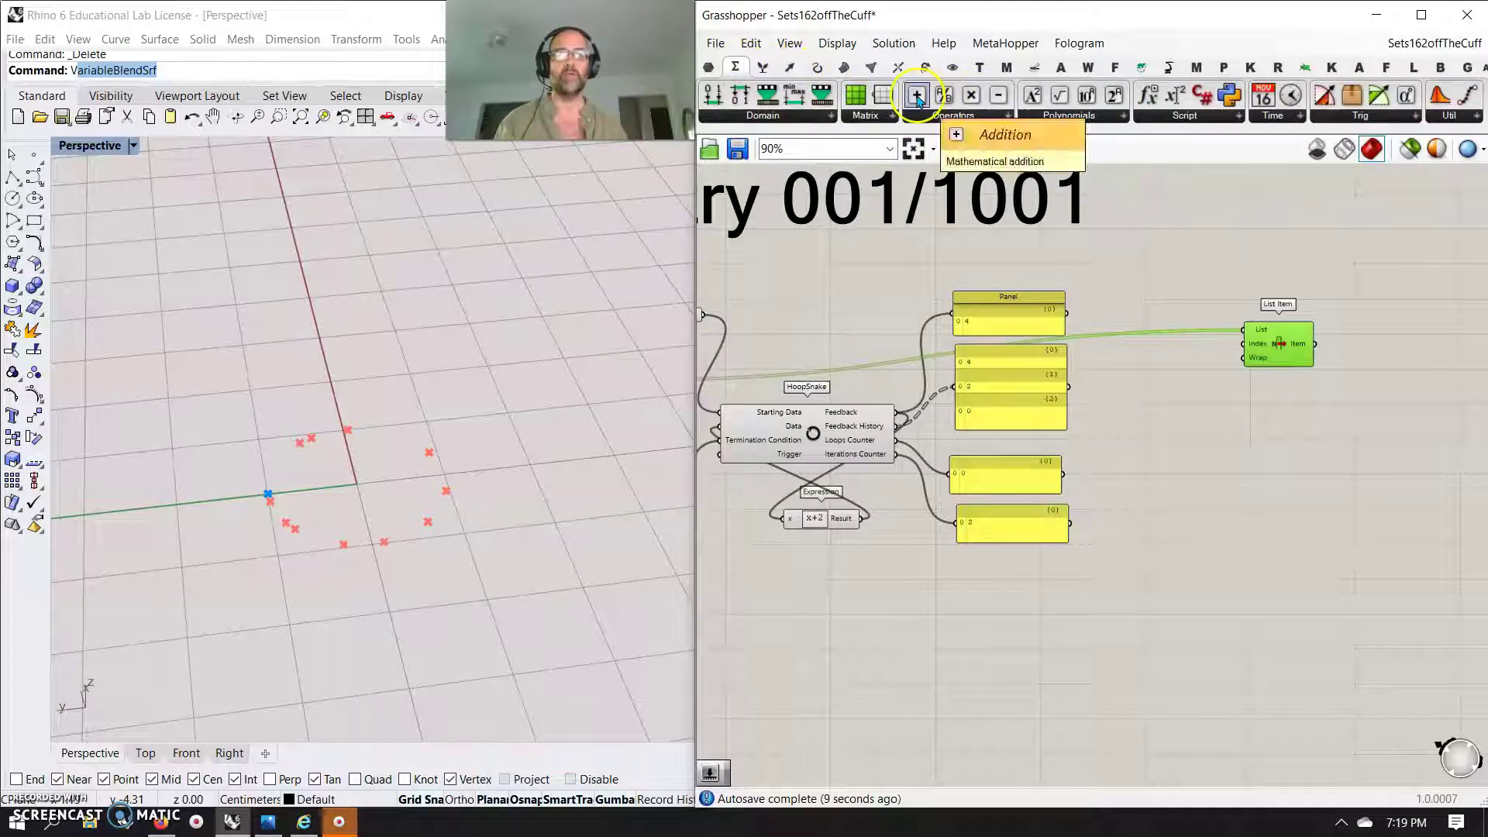
pyautogui.moveTo(917, 96); pyautogui.dragTo(1192, 372)
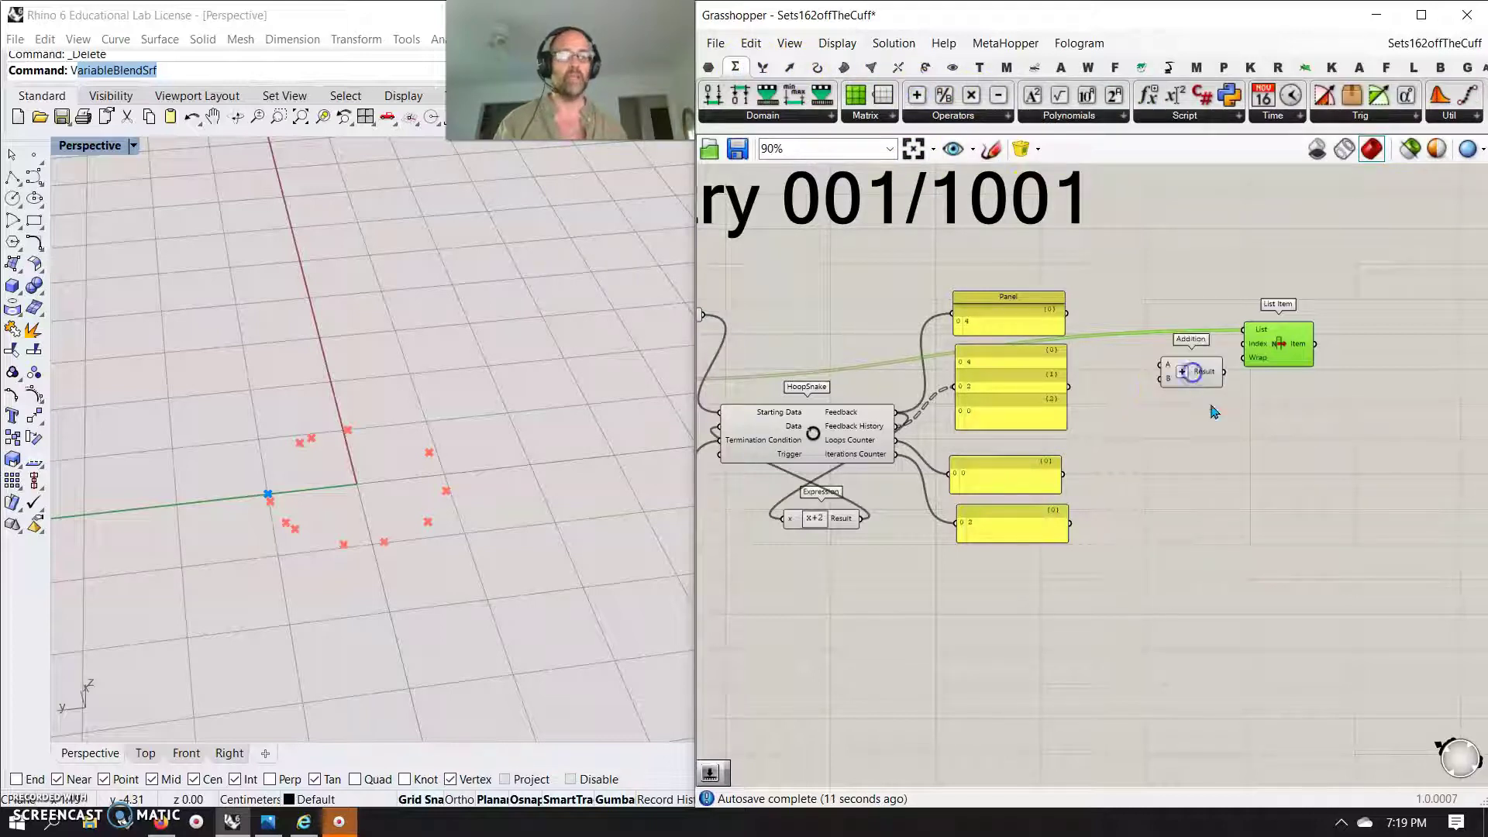
pyautogui.doubleClick(1145, 427)
pyautogui.write('"')
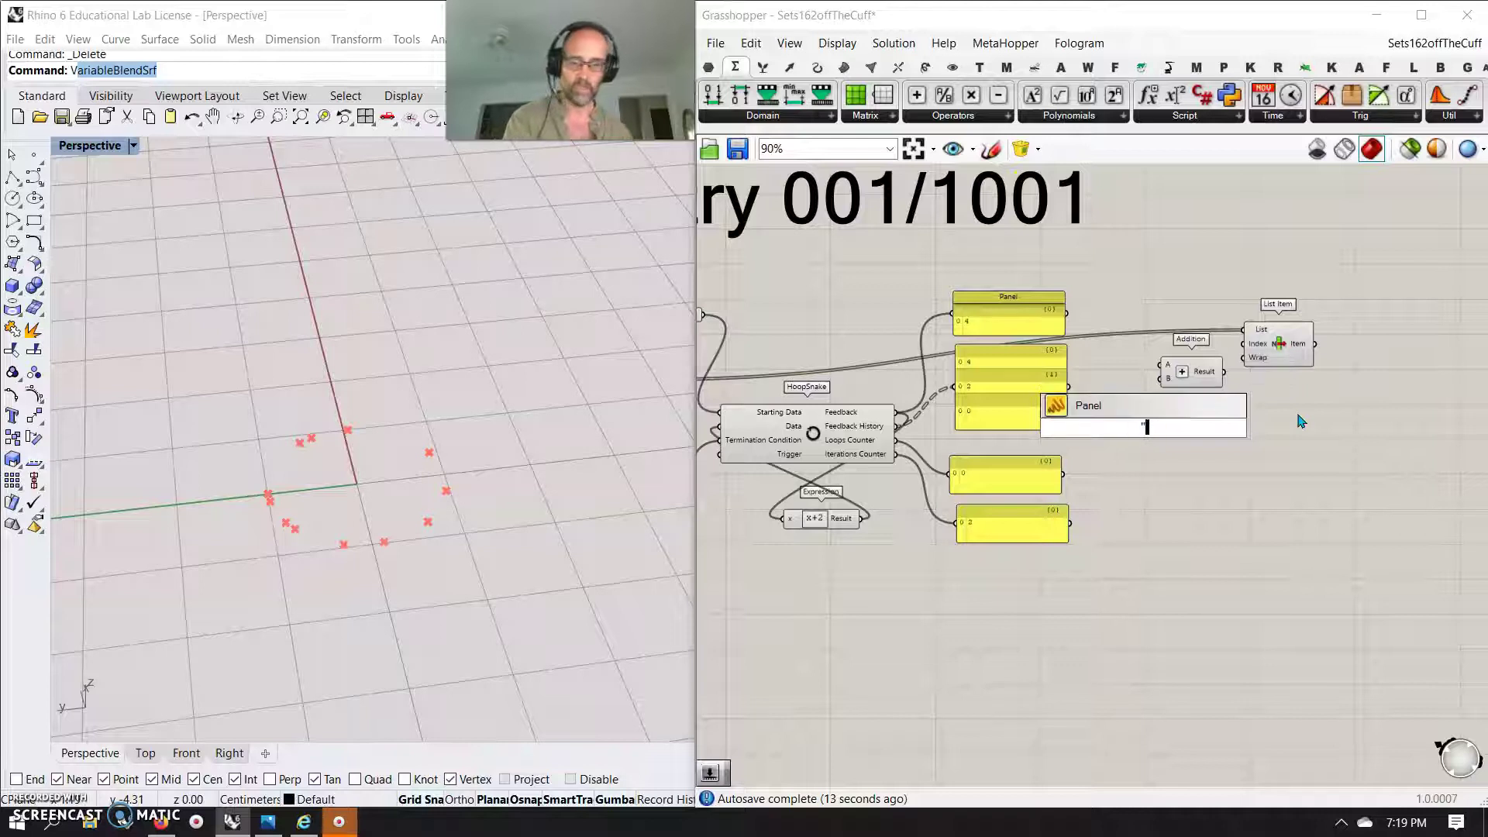
pyautogui.write('1')
pyautogui.press('Return')
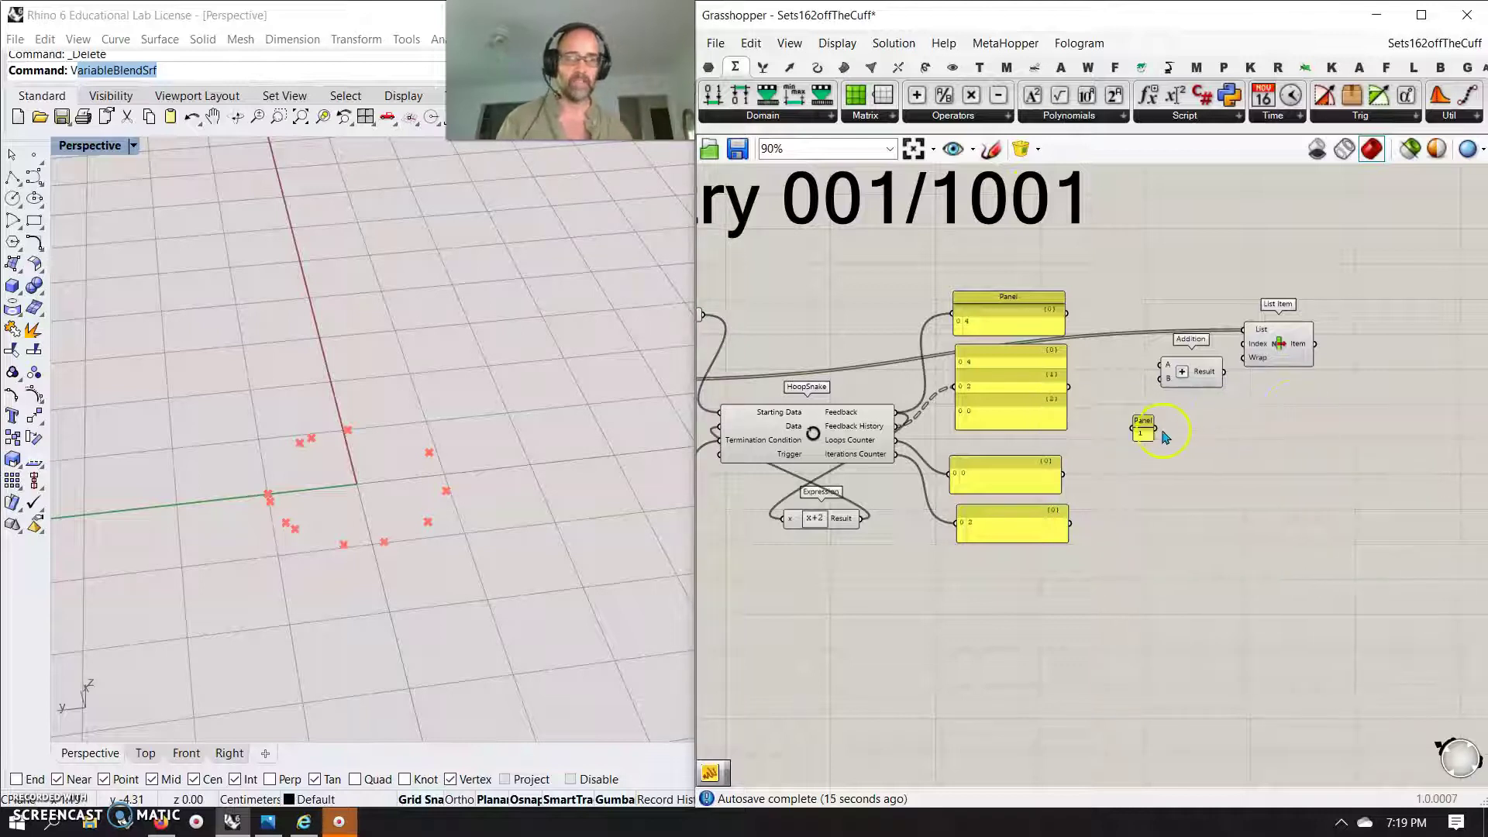
# - Wire HoopSnake's Feedback and the 1 panel into Addition's A and B, and its Result into List Item's Index
pyautogui.moveTo(1157, 407); pyautogui.dragTo(1162, 380)
pyautogui.moveTo(898, 439); pyautogui.dragTo(1280, 346)
pyautogui.moveTo(945, 395); pyautogui.dragTo(1093, 364, button='right')
pyautogui.click(783, 358)
pyautogui.moveTo(1387, 482); pyautogui.dragTo(1243, 468, button='right')
pyautogui.click(1322, 314)
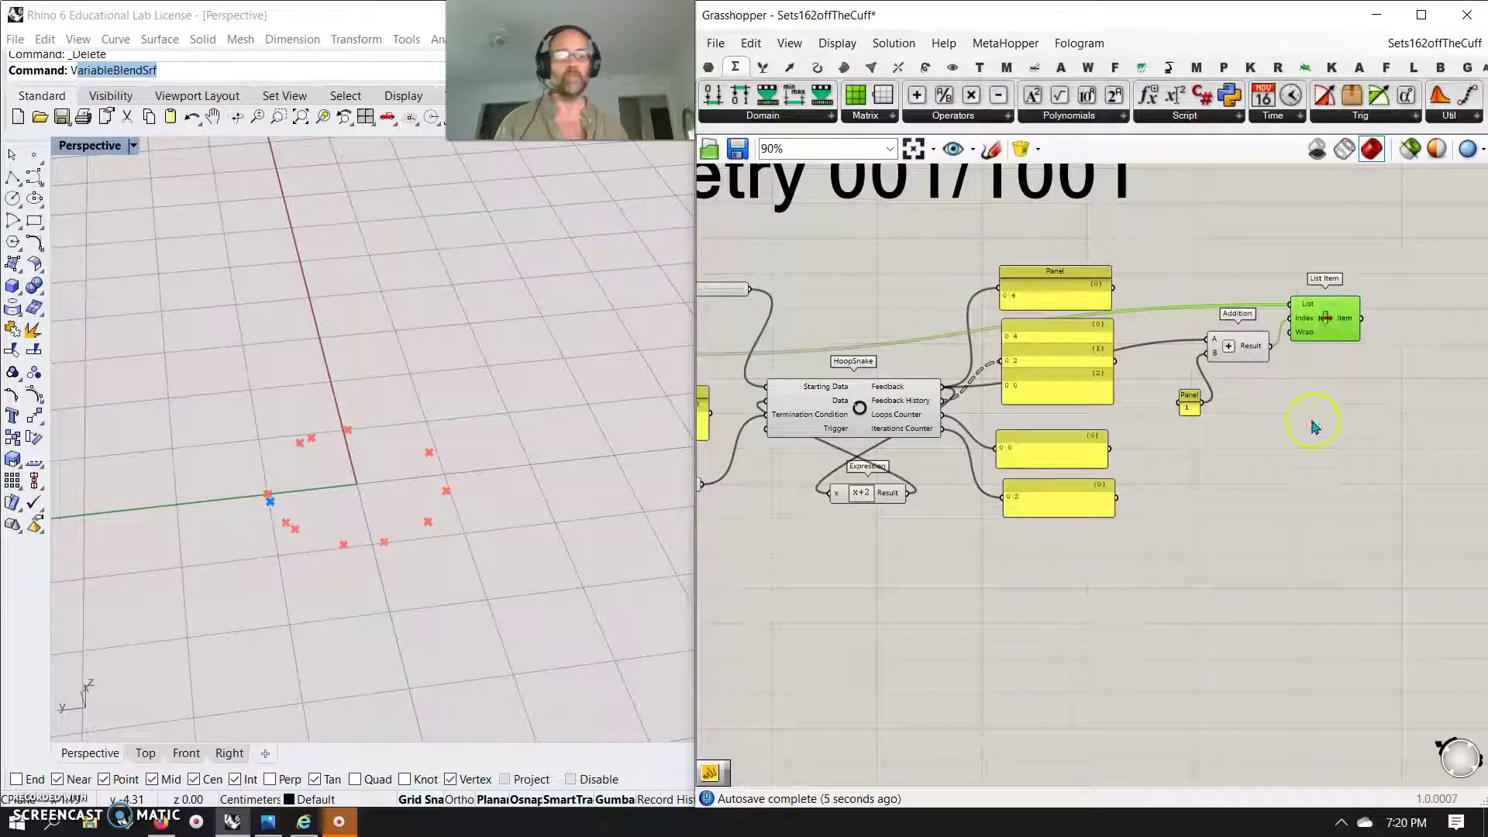
pyautogui.moveTo(1312, 426); pyautogui.dragTo(1259, 428, button='right')
pyautogui.click(1180, 348)
pyautogui.click(1133, 410)
pyautogui.moveTo(1133, 416); pyautogui.dragTo(1131, 408)
pyautogui.click(1275, 339)
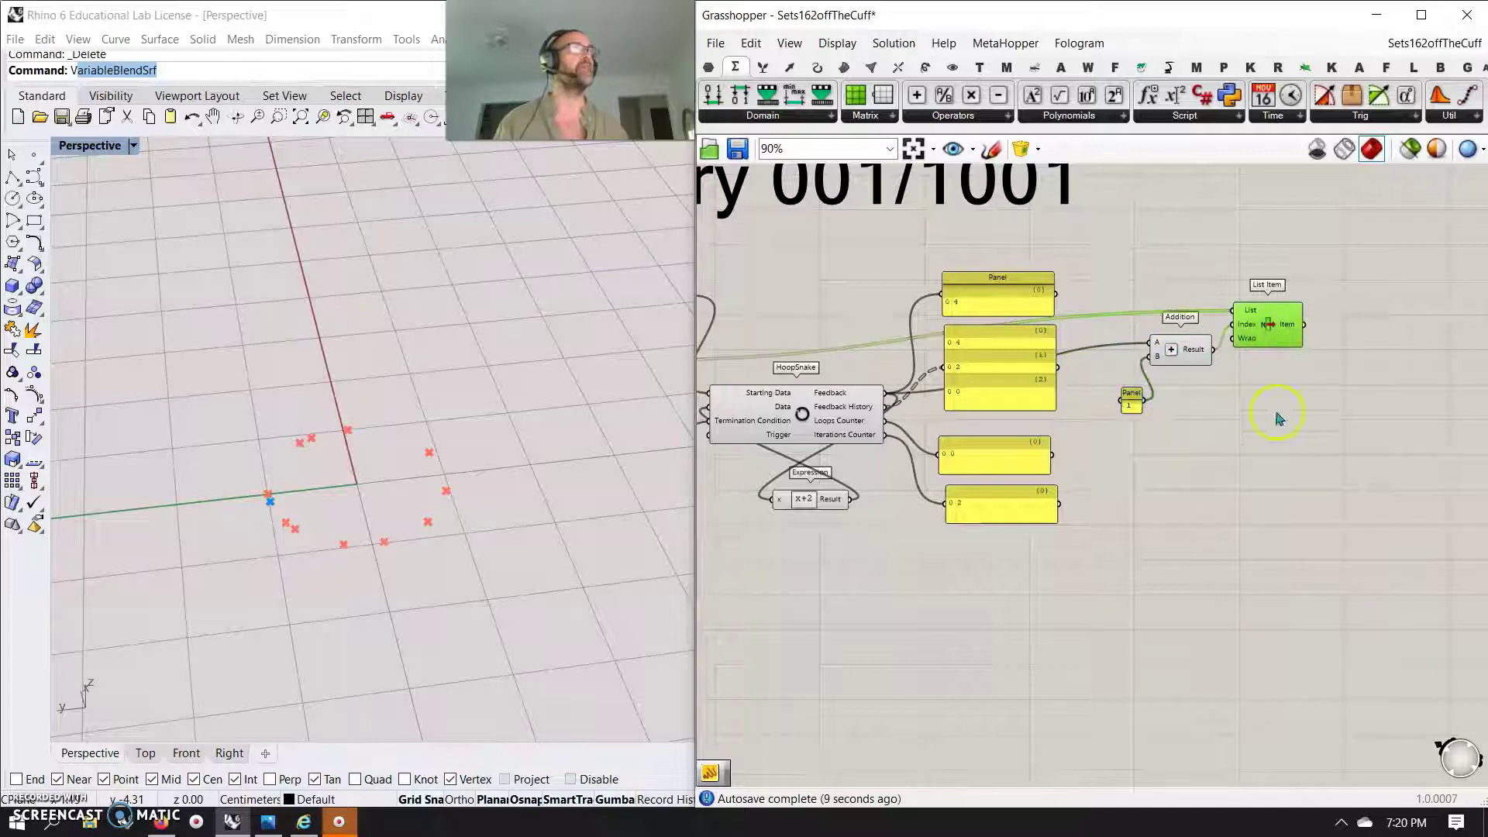
# - Duplicate List Item above the original, wire HoopSnake's Feedback directly into the copy's Index, and tidy both components
pyautogui.moveTo(1223, 388); pyautogui.dragTo(1217, 453, button='right')
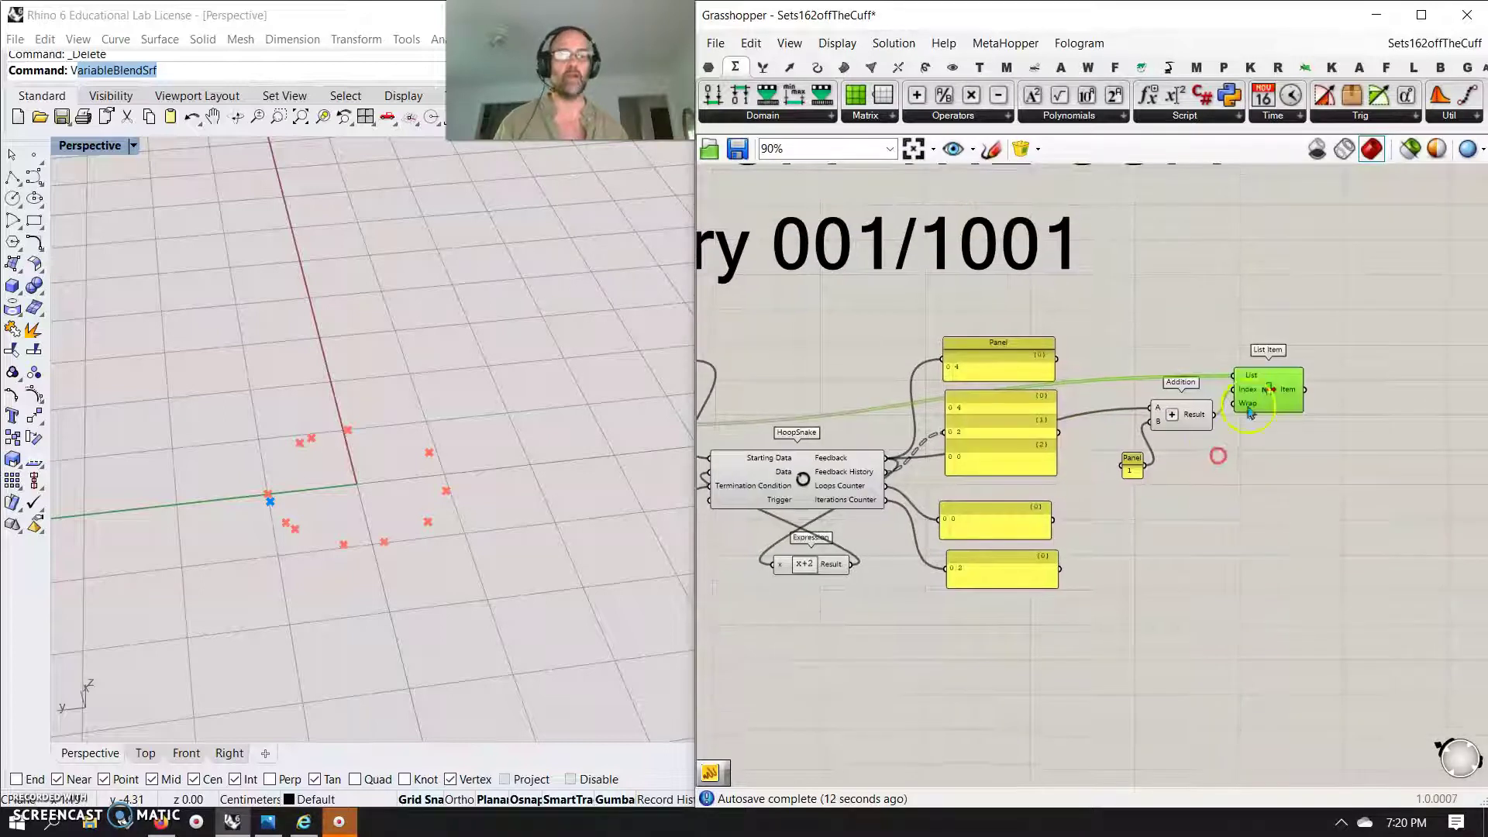
pyautogui.write('V')
pyautogui.moveTo(1265, 380); pyautogui.dragTo(1259, 324)
pyautogui.moveTo(804, 422); pyautogui.dragTo(930, 409, button='right')
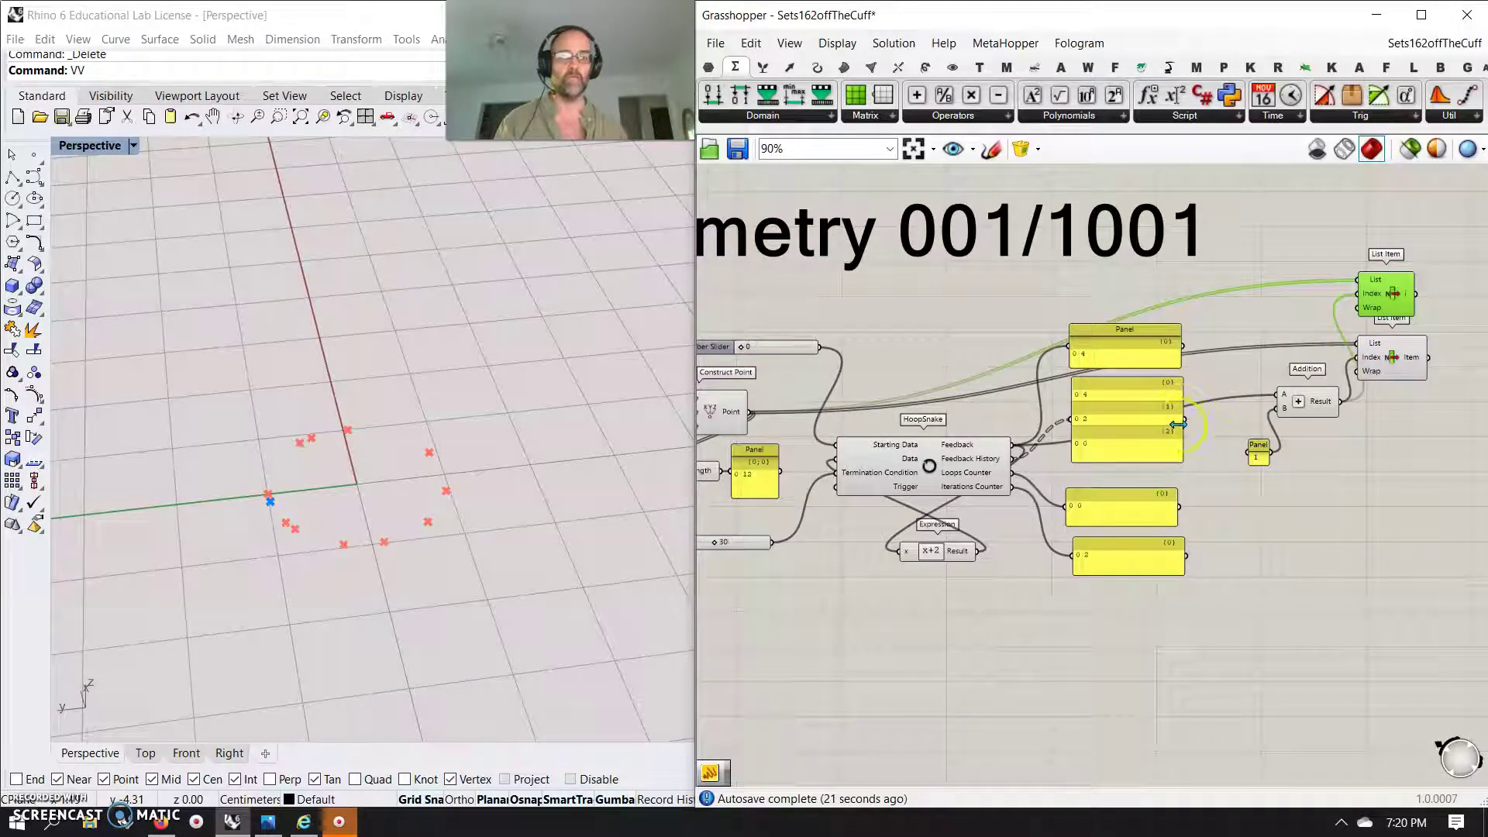
pyautogui.moveTo(1015, 456); pyautogui.dragTo(1403, 278)
pyautogui.click(1384, 349)
pyautogui.moveTo(1403, 461); pyautogui.dragTo(1343, 483, button='right')
pyautogui.moveTo(1323, 378); pyautogui.dragTo(1346, 393)
pyautogui.moveTo(1328, 310); pyautogui.dragTo(1337, 319)
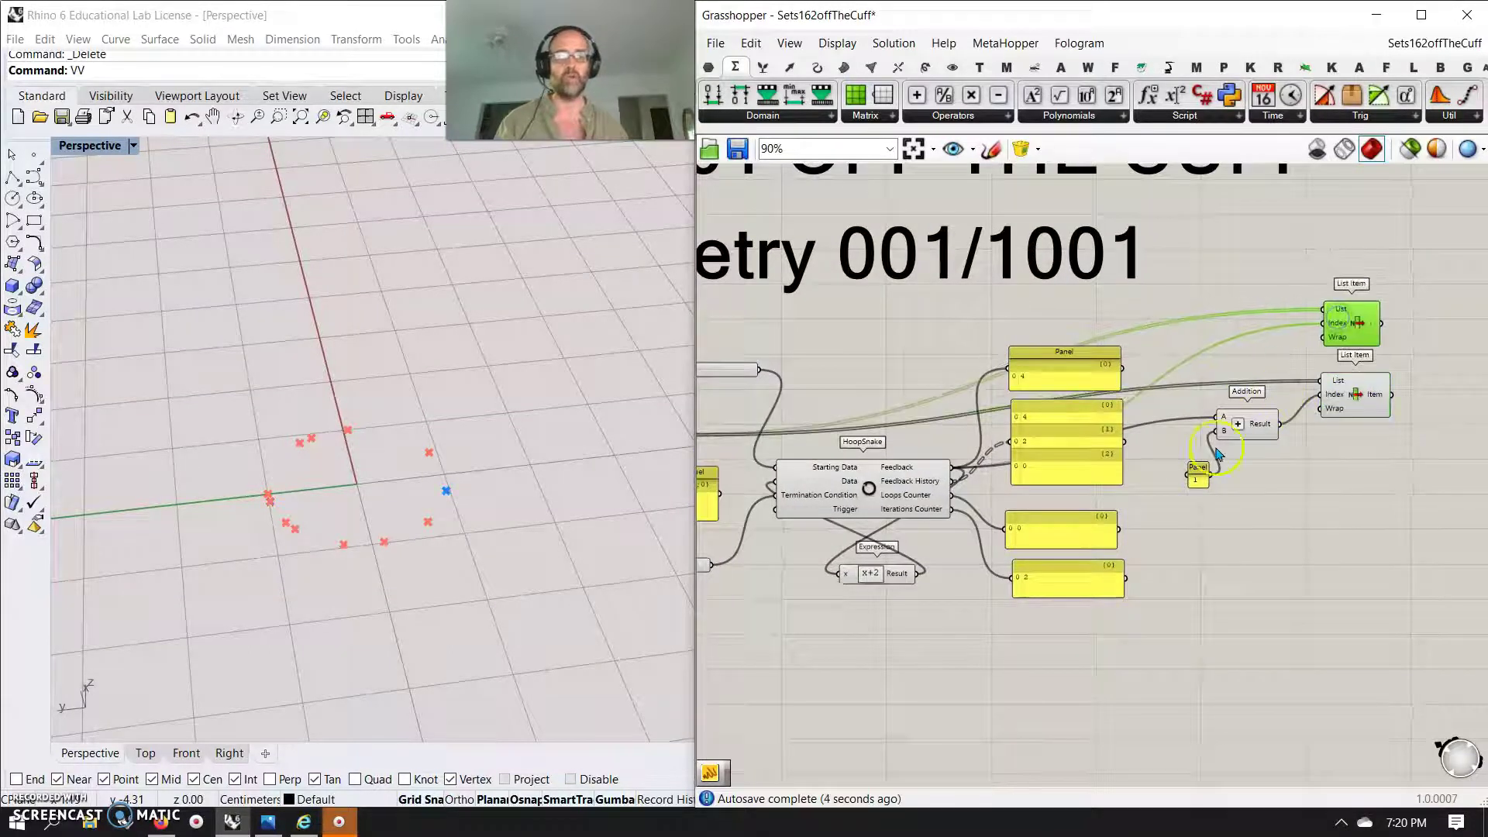
# - Try an Interpolate curve through Construct Point's points and delete the component
pyautogui.moveTo(915, 682); pyautogui.dragTo(1051, 639, button='right')
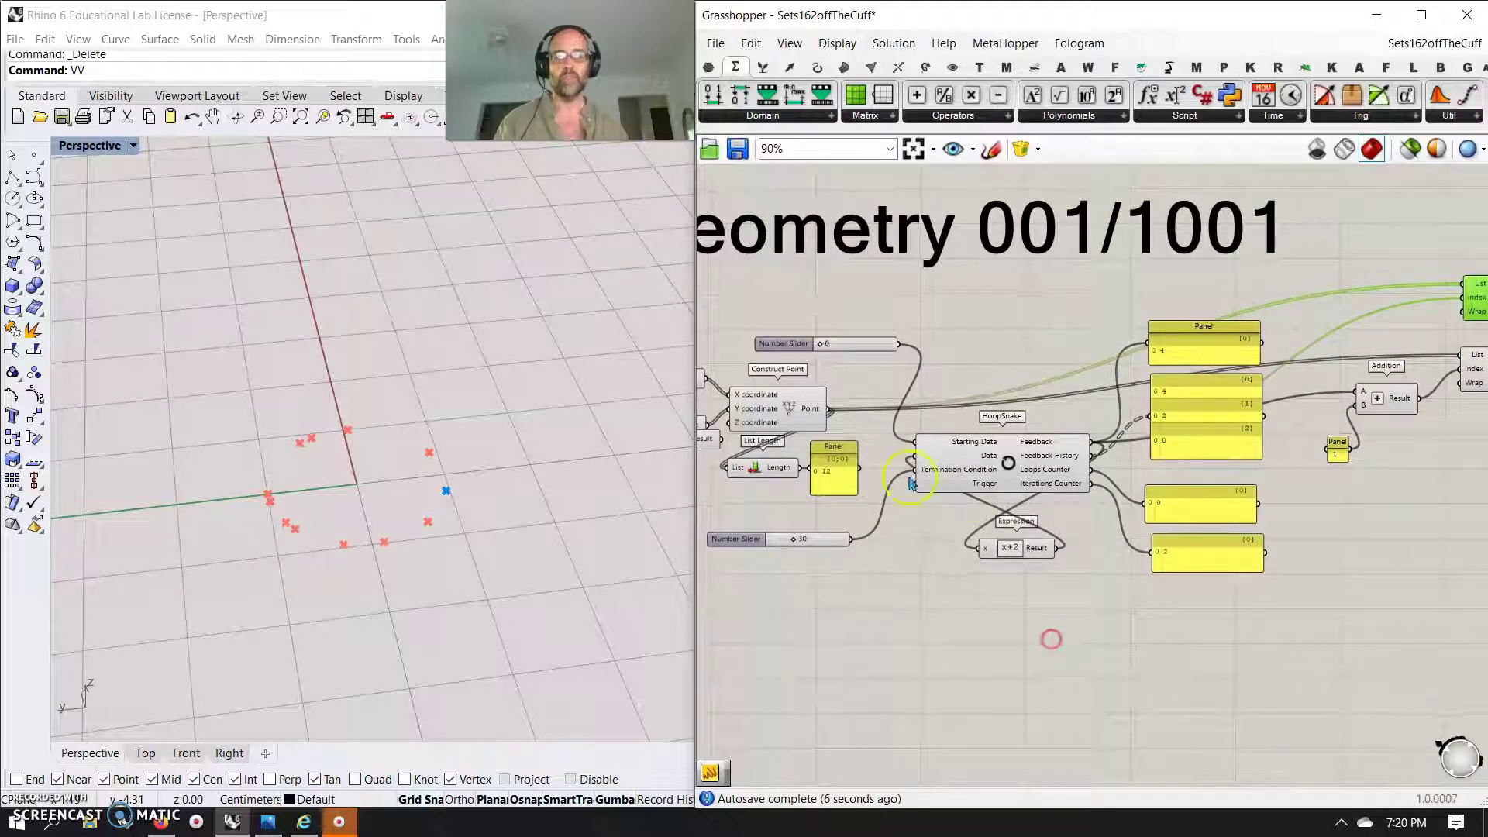
pyautogui.click(817, 67)
pyautogui.moveTo(1201, 95); pyautogui.dragTo(946, 682)
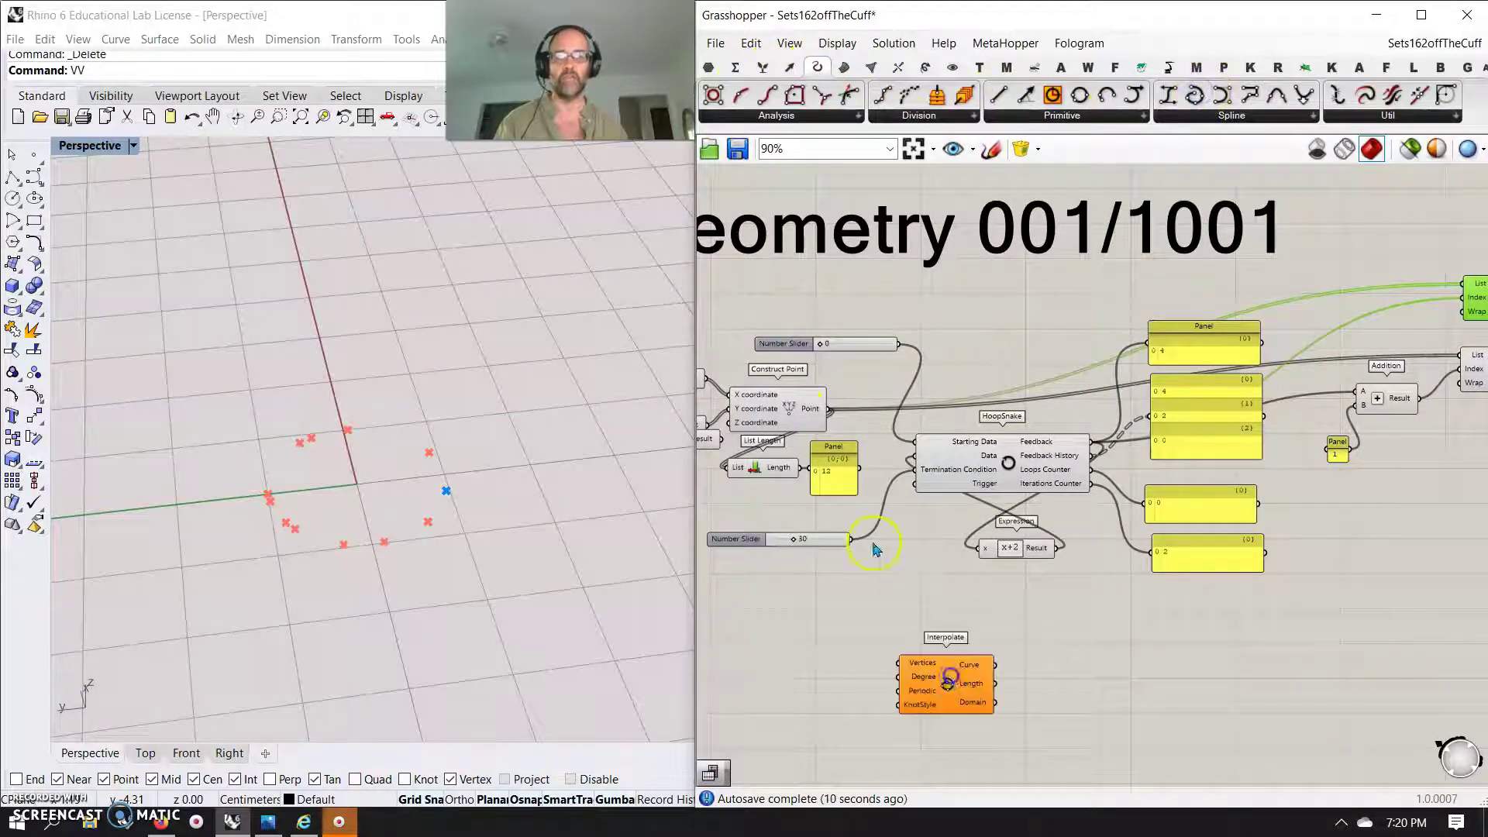
pyautogui.moveTo(828, 409)
pyautogui.mouseDown()
pyautogui.moveTo(872, 681)
pyautogui.moveTo(986, 671)
pyautogui.mouseUp()
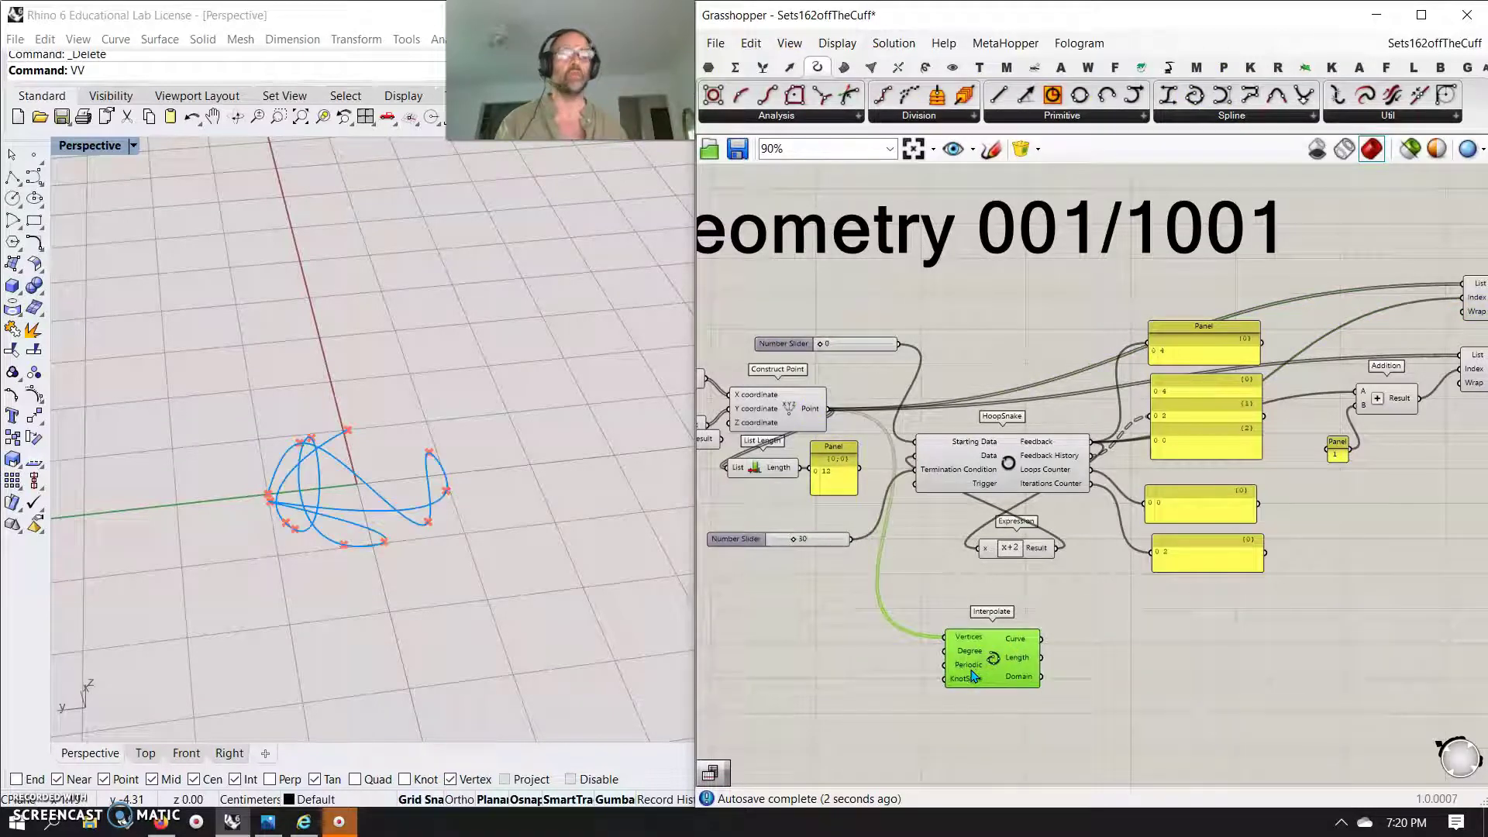
pyautogui.press('Delete')
# - Add a Line component and connect the two List Item outputs to its Start Point and End Point
pyautogui.moveTo(1336, 680); pyautogui.dragTo(986, 643, button='right')
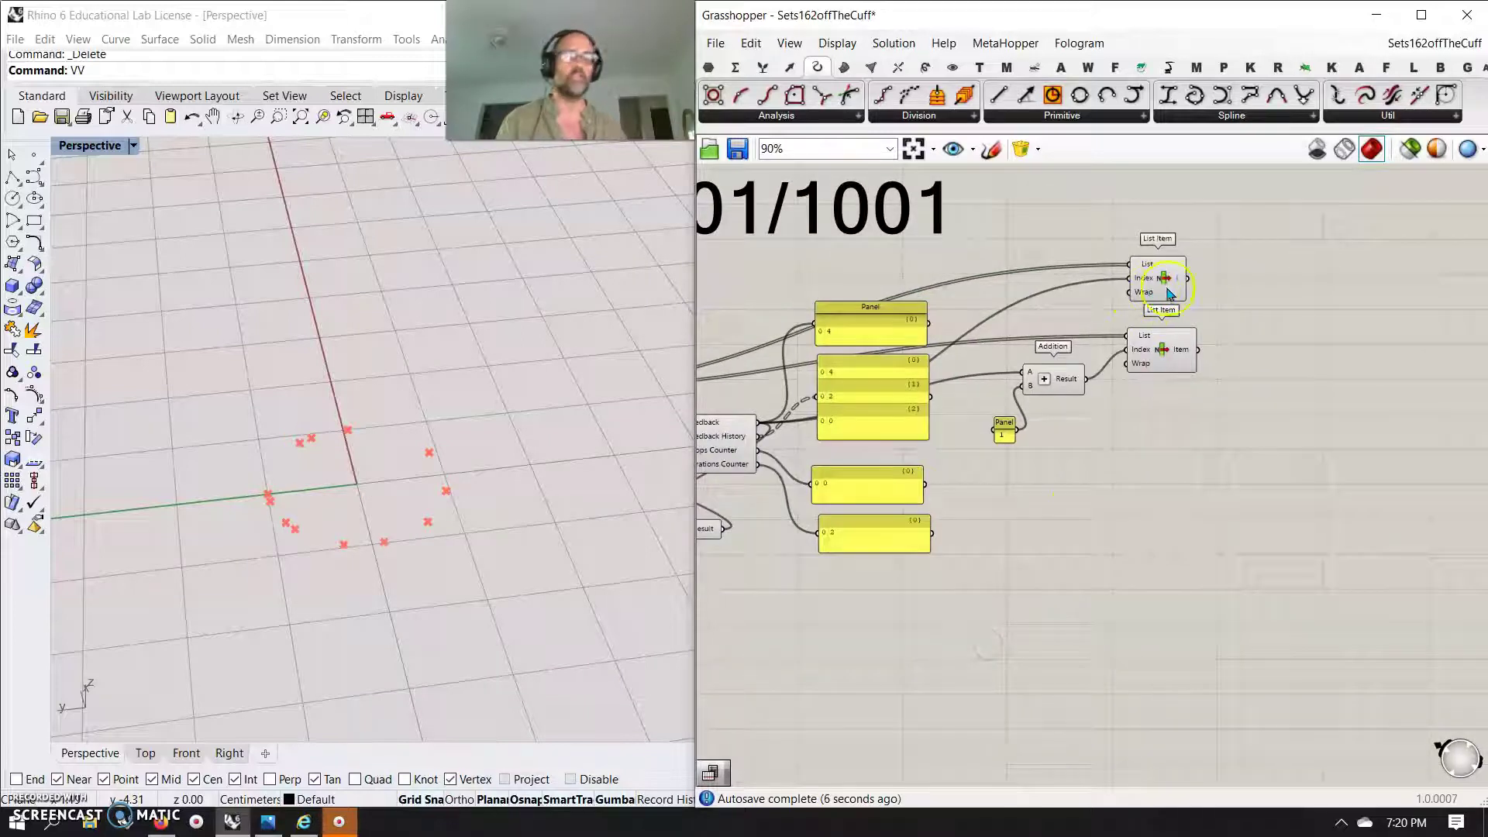
pyautogui.moveTo(998, 96); pyautogui.dragTo(1263, 310)
pyautogui.moveTo(1187, 277)
pyautogui.mouseDown()
pyautogui.moveTo(1229, 326)
pyautogui.moveTo(1269, 328)
pyautogui.mouseUp()
# - Open the HoopSnake control window and move it clear of the points in the Perspective viewport
pyautogui.moveTo(1191, 505); pyautogui.dragTo(1381, 483, button='right')
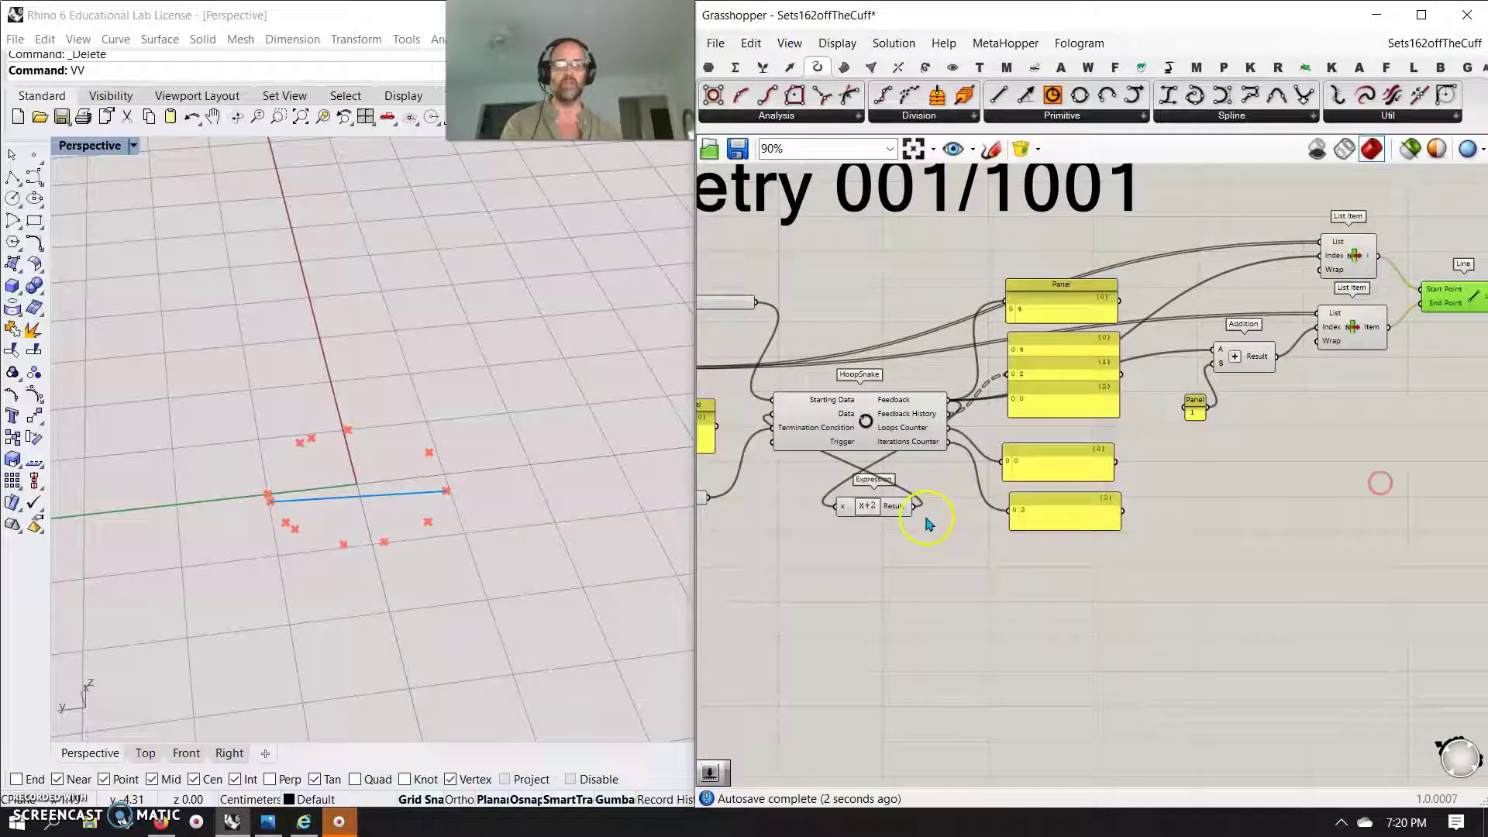
pyautogui.rightClick(866, 422)
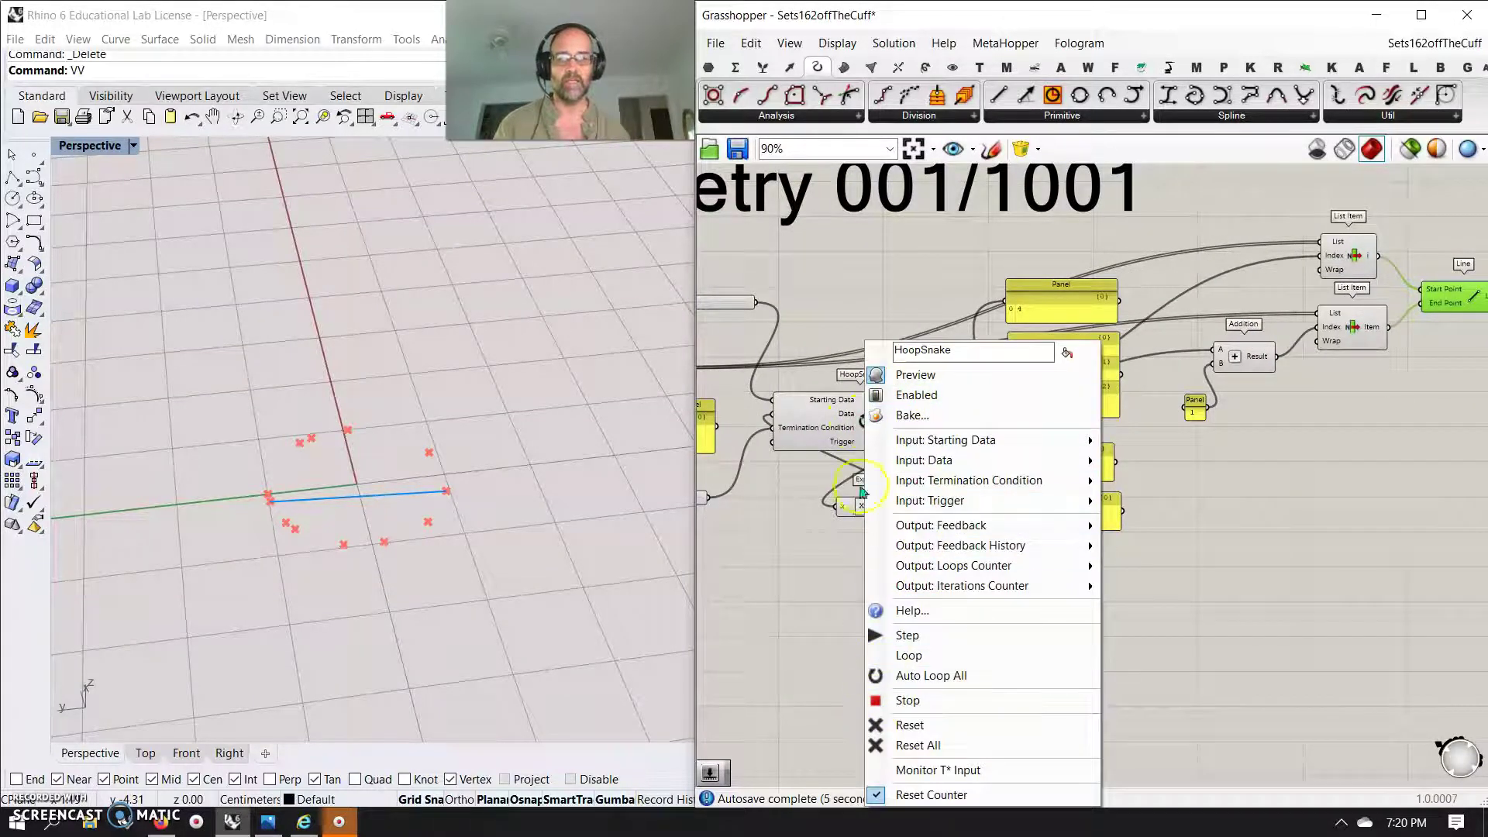
pyautogui.click(845, 442)
pyautogui.doubleClick(857, 423)
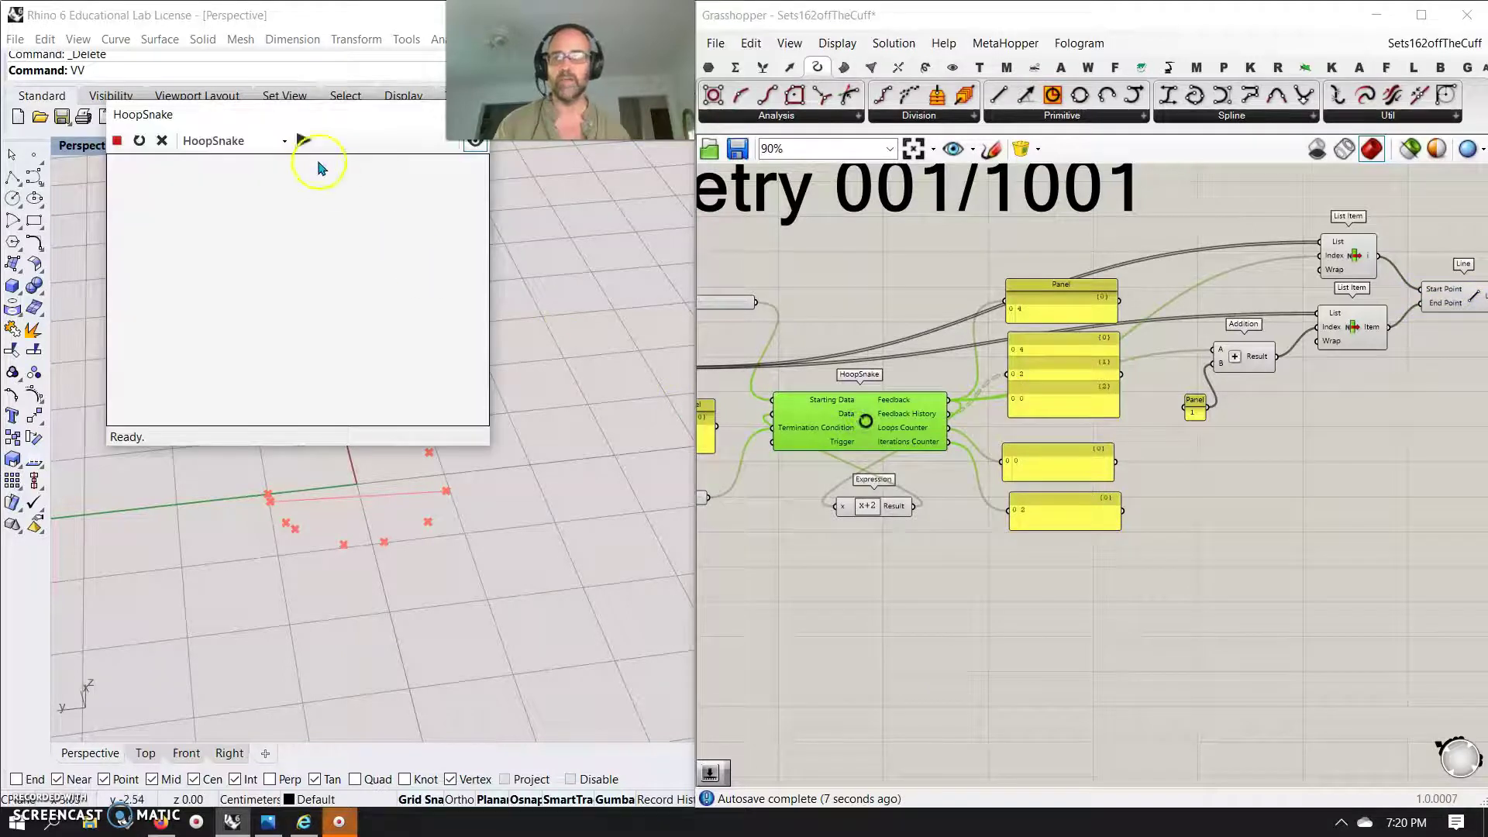
pyautogui.moveTo(316, 124); pyautogui.dragTo(868, 632)
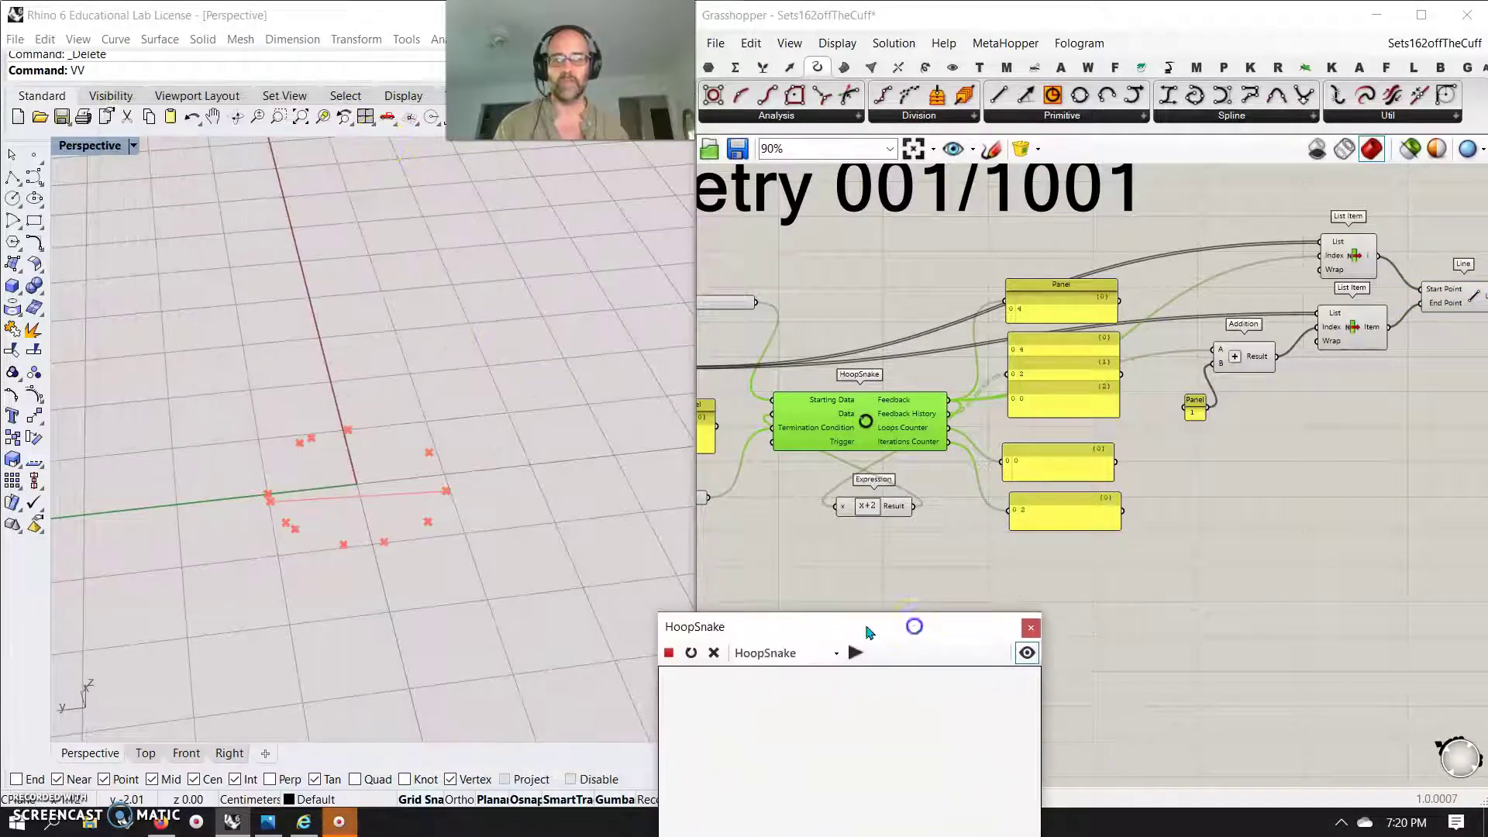
# - Advance the HoopSnake loop repeatedly in single steps to move the line through successive pairs of points
pyautogui.click(855, 653)
pyautogui.click(855, 653)
pyautogui.click(855, 652)
pyautogui.click(855, 653)
pyautogui.click(856, 653)
pyautogui.click(856, 655)
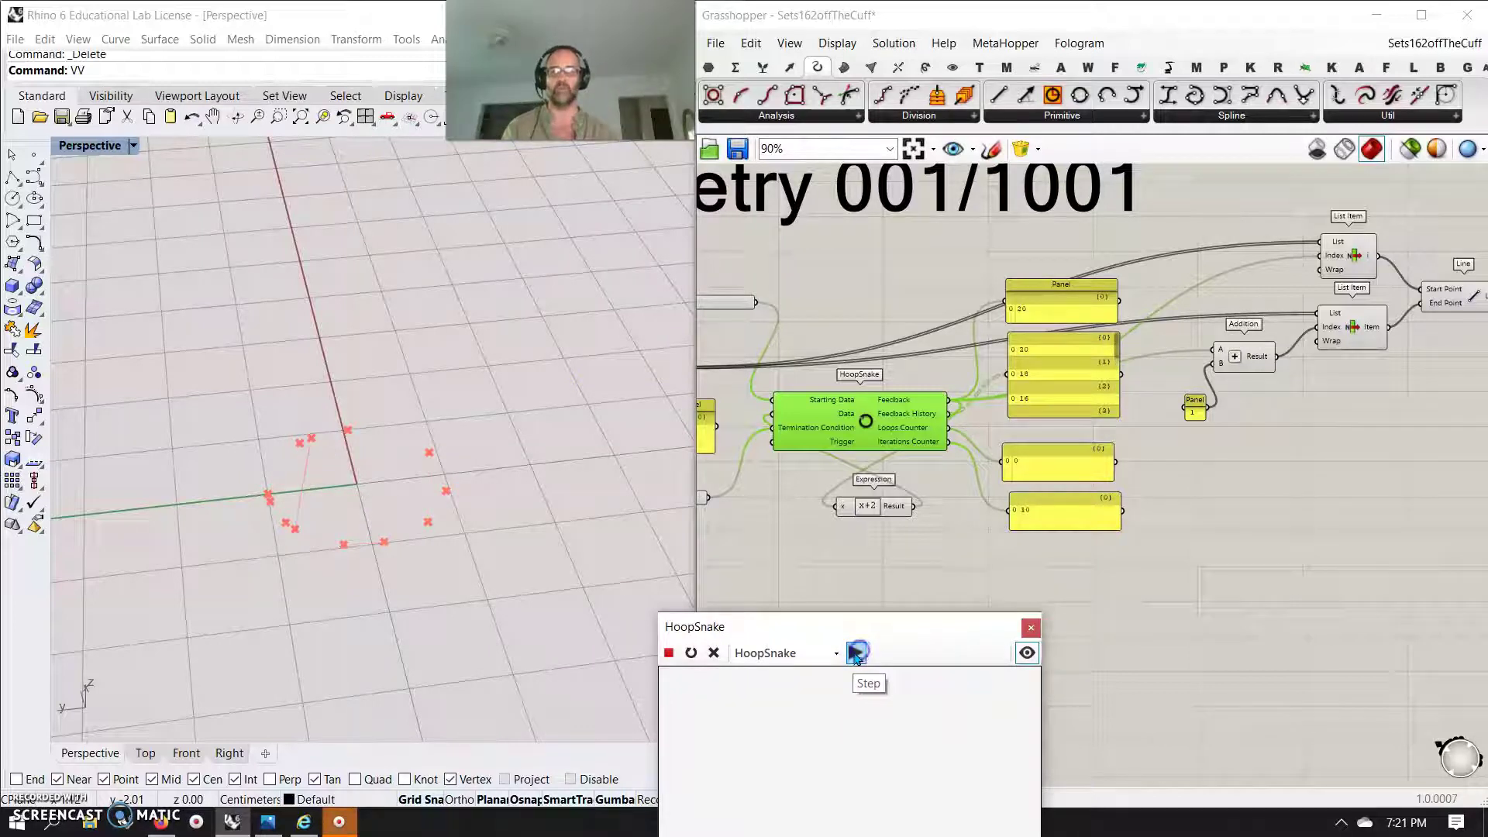
pyautogui.click(855, 653)
pyautogui.click(855, 652)
pyautogui.click(855, 652)
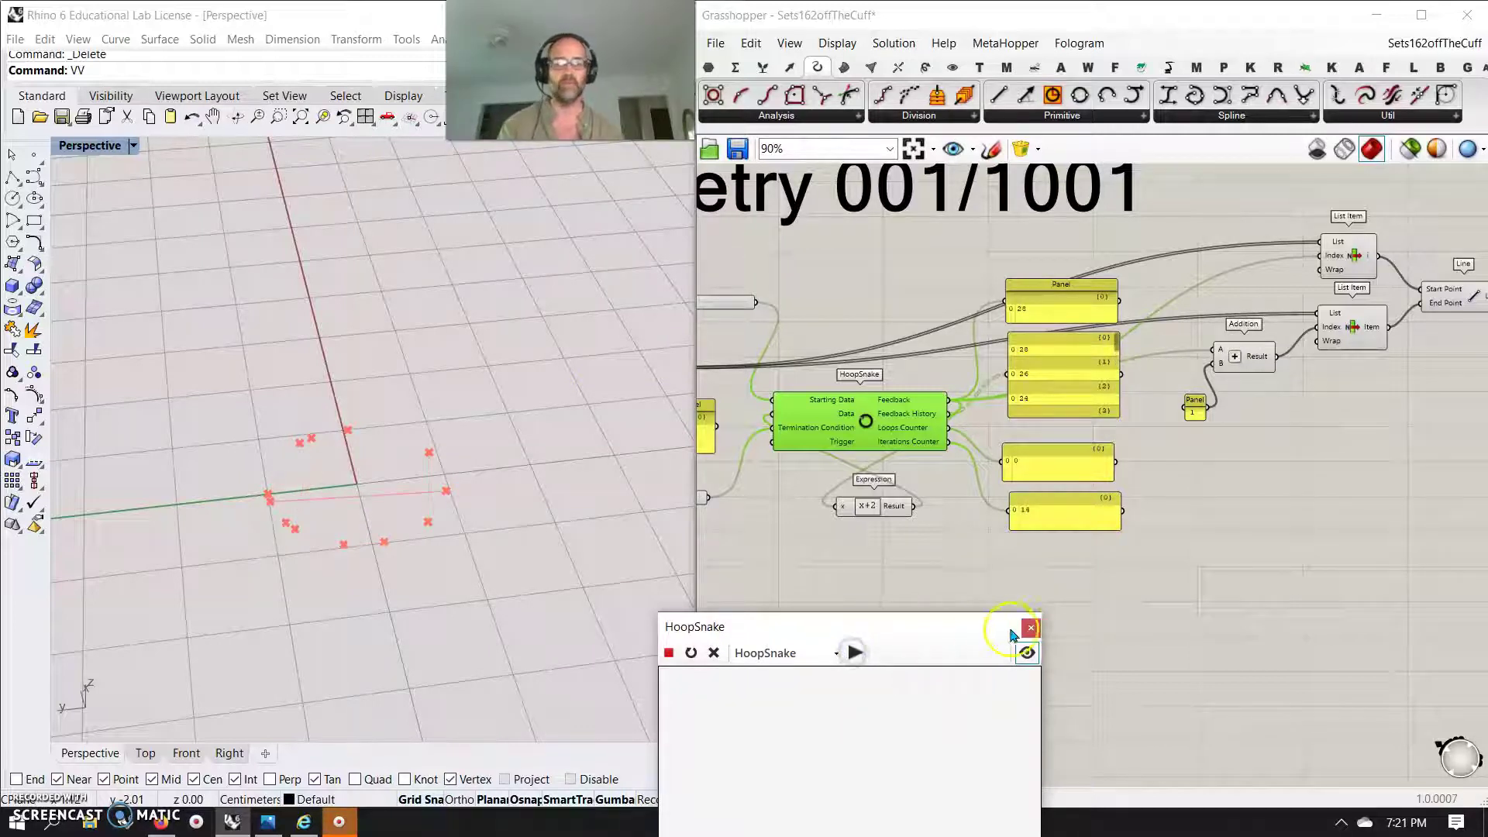
# - Close the HoopSnake window, then add a Sort List component and feed Construct Point's points into its Keys and Values A
pyautogui.click(1031, 627)
pyautogui.moveTo(821, 614); pyautogui.dragTo(1013, 646, button='right')
pyautogui.moveTo(964, 678)
pyautogui.mouseDown(button='right')
pyautogui.moveTo(983, 658)
pyautogui.moveTo(991, 689)
pyautogui.mouseUp(button='right')
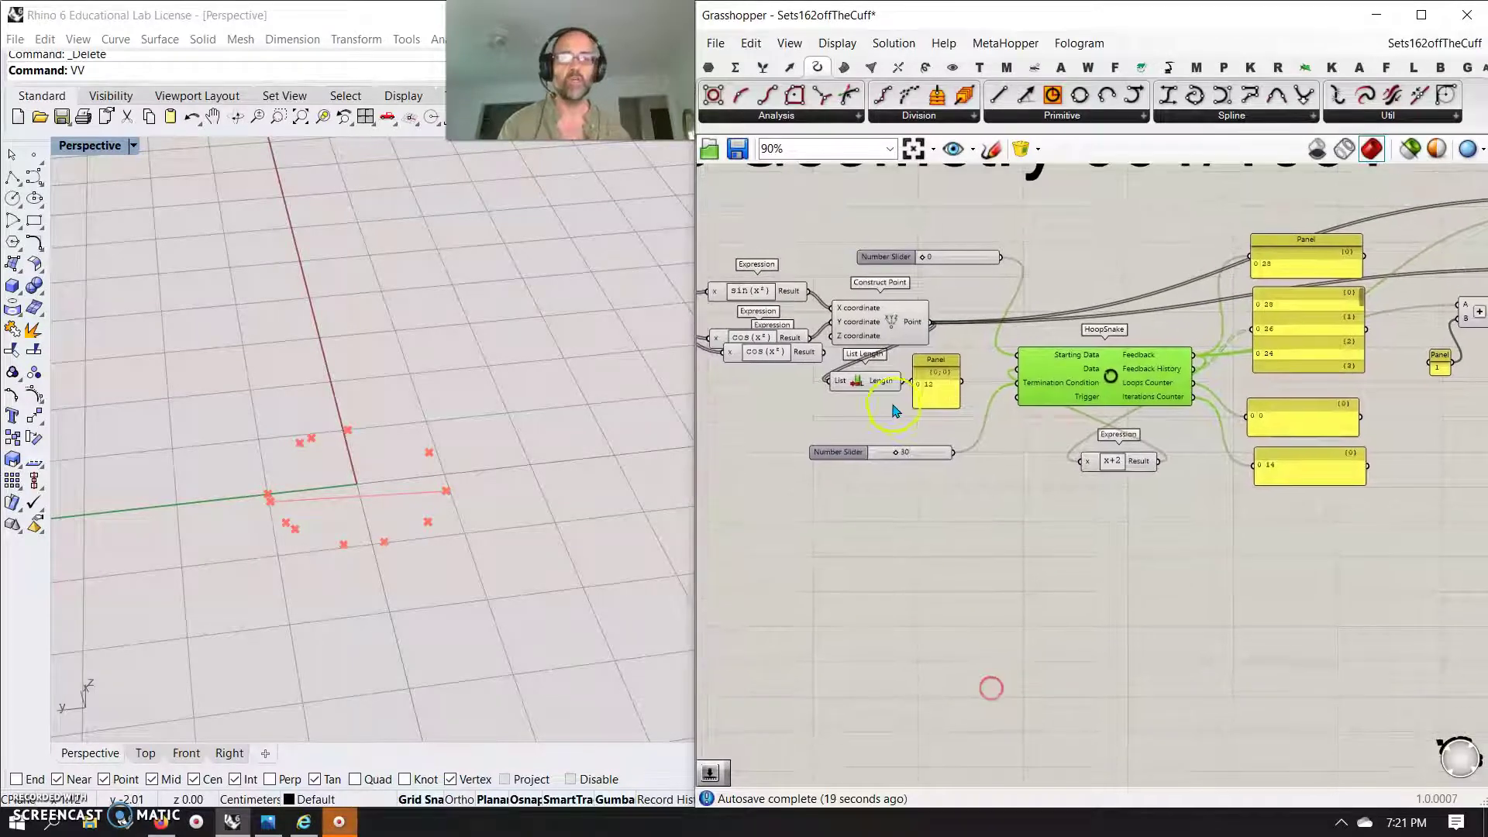
pyautogui.click(898, 334)
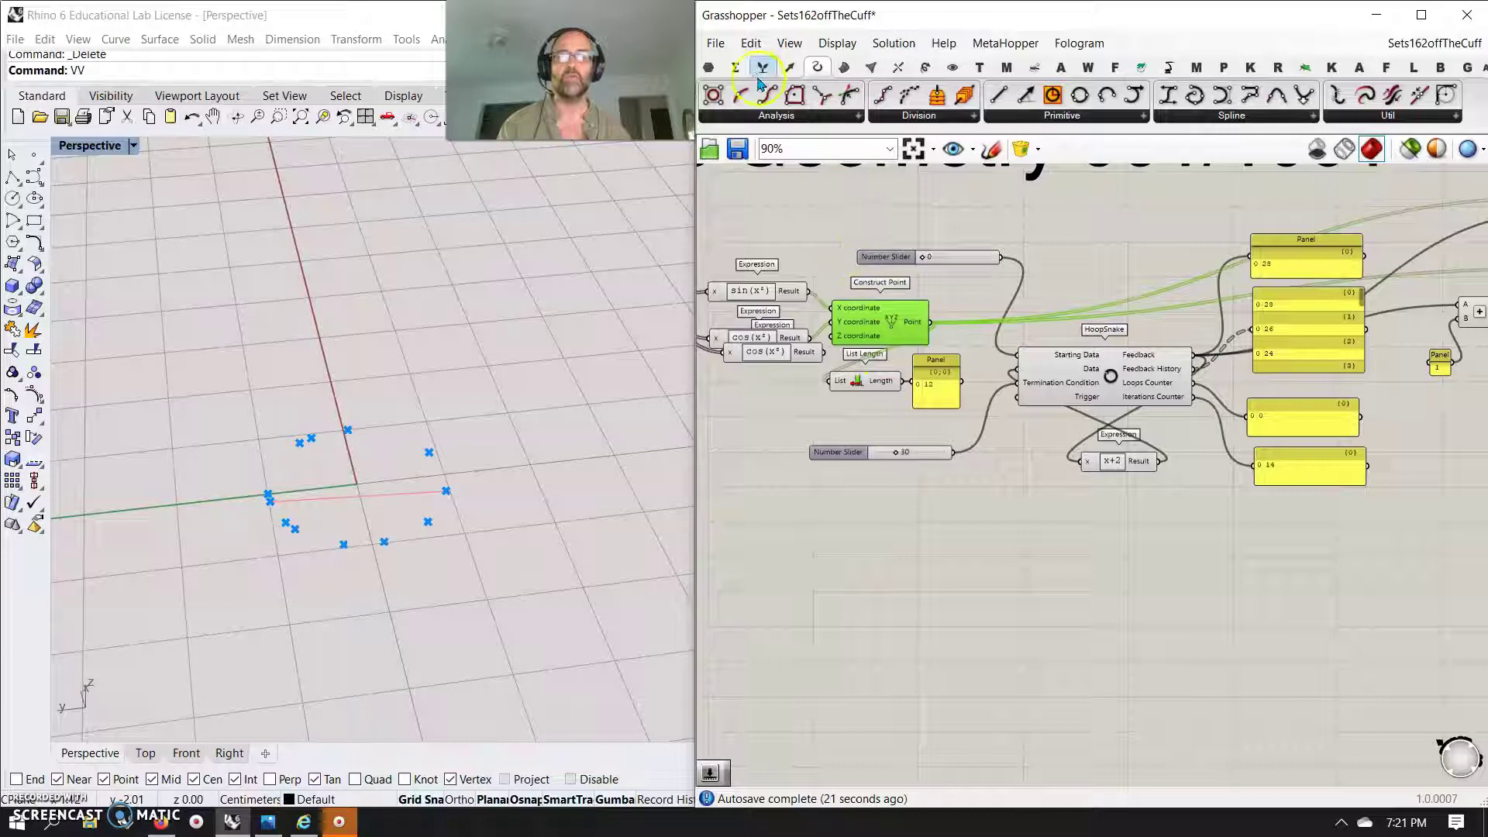
pyautogui.click(763, 67)
pyautogui.click(744, 114)
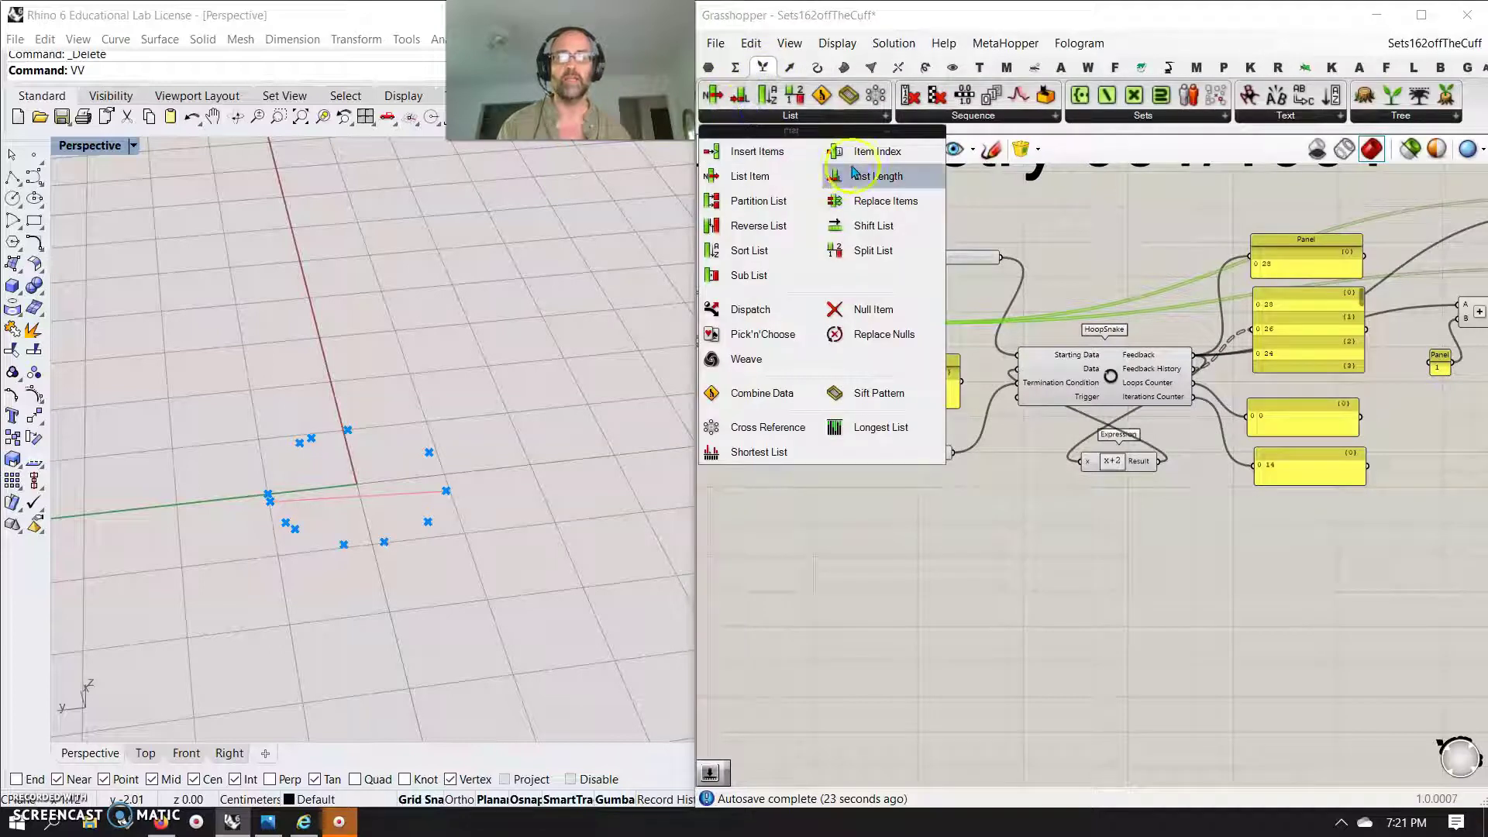
pyautogui.moveTo(749, 250); pyautogui.dragTo(940, 577)
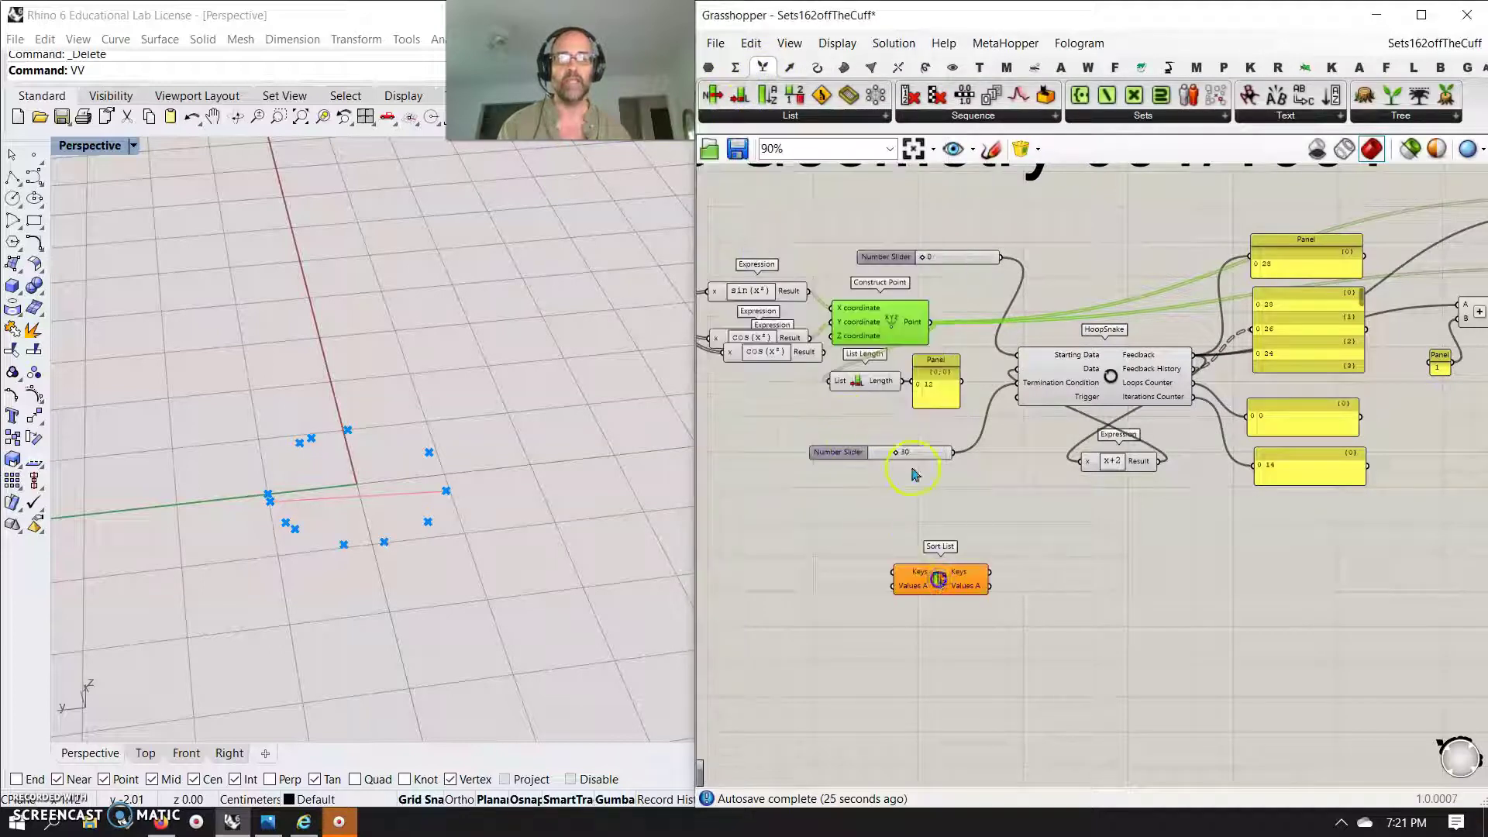
pyautogui.moveTo(934, 319); pyautogui.dragTo(893, 573)
pyautogui.moveTo(944, 329); pyautogui.dragTo(895, 586)
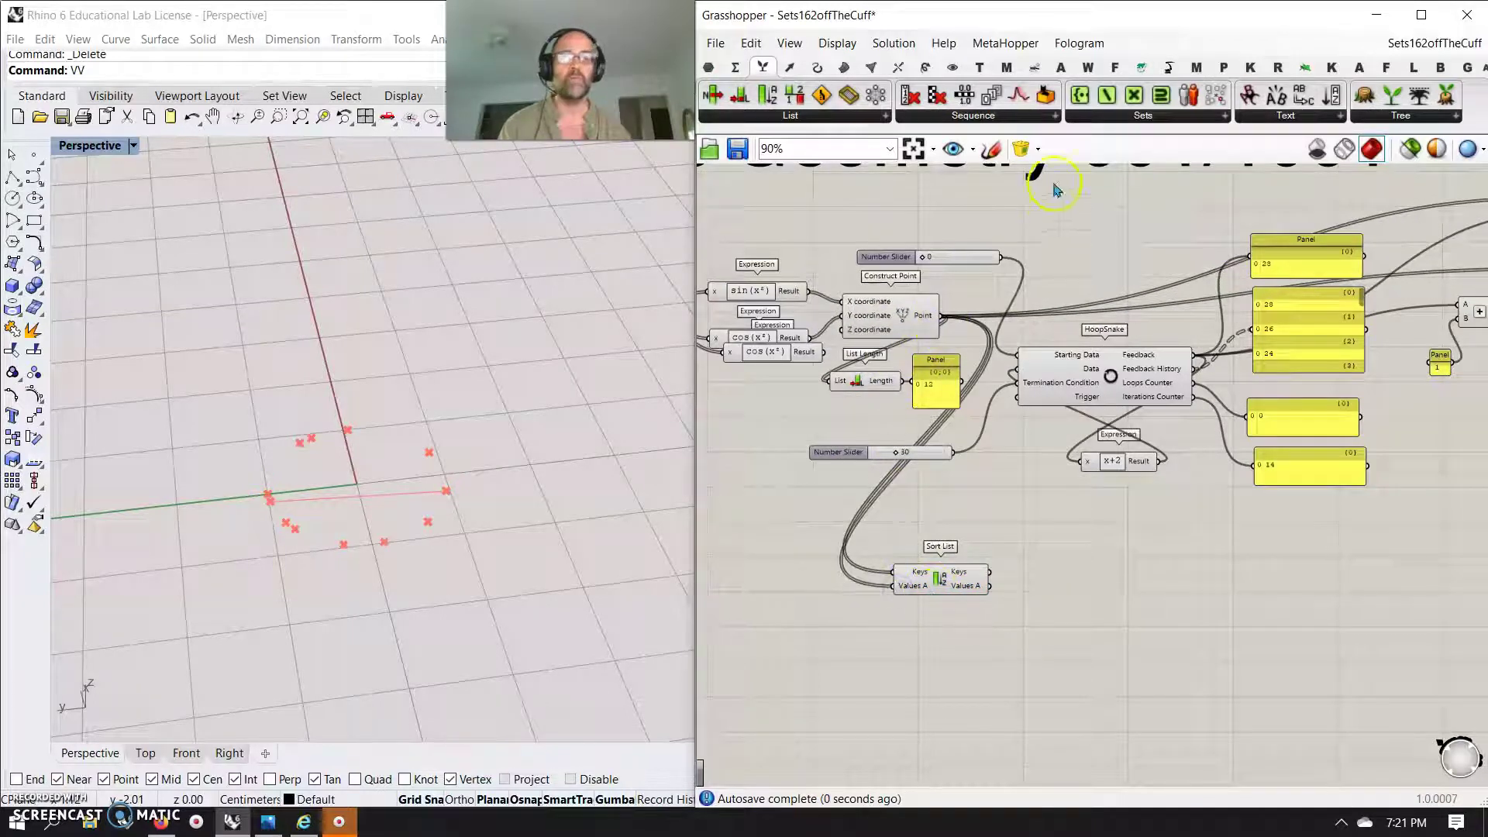
# - Create two Nurbs Curve components, one through the sorted Values A and one through Construct Point's unsorted points
pyautogui.click(817, 67)
pyautogui.moveTo(1221, 93); pyautogui.dragTo(1084, 620)
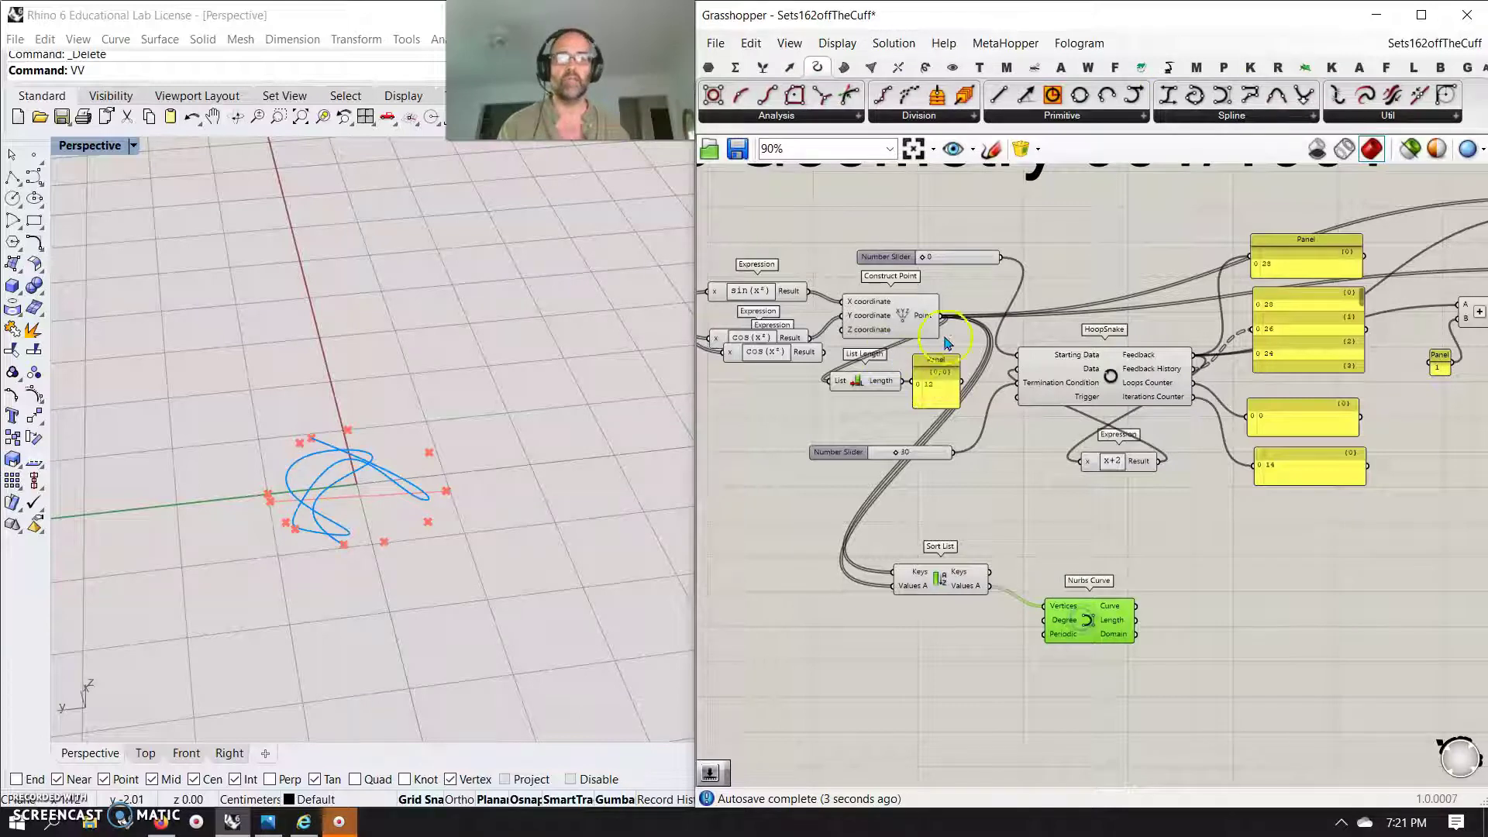
pyautogui.moveTo(944, 318); pyautogui.dragTo(1123, 665)
pyautogui.hotkey('ctrl', 'c')
pyautogui.hotkey('ctrl', 'v')
pyautogui.moveTo(1001, 595); pyautogui.dragTo(992, 587)
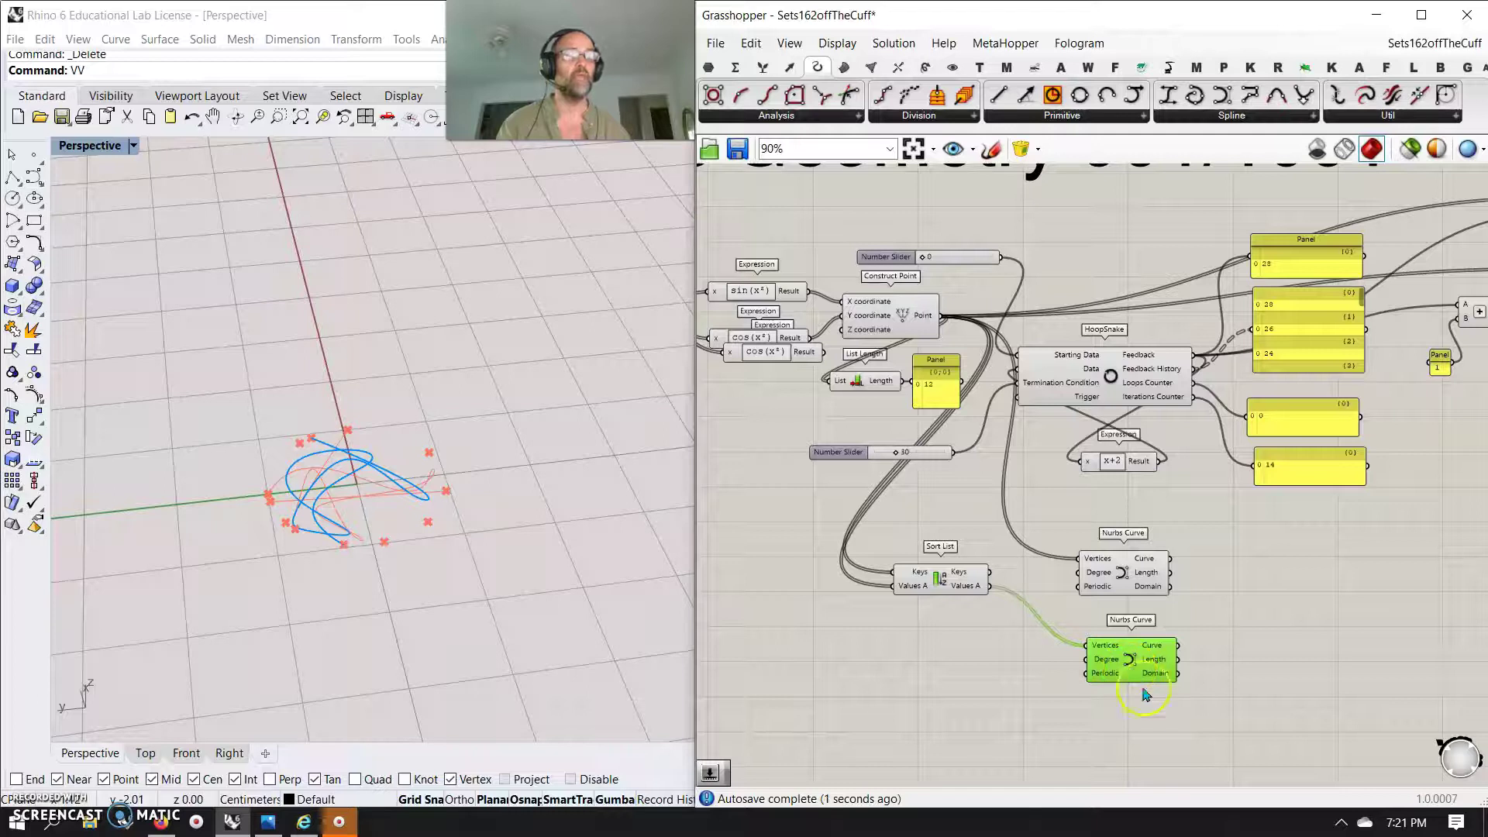
# - Add two Move components and connect each Nurbs Curve's output to the Geometry input of its own Move
pyautogui.moveTo(1118, 756); pyautogui.dragTo(1015, 740, button='right')
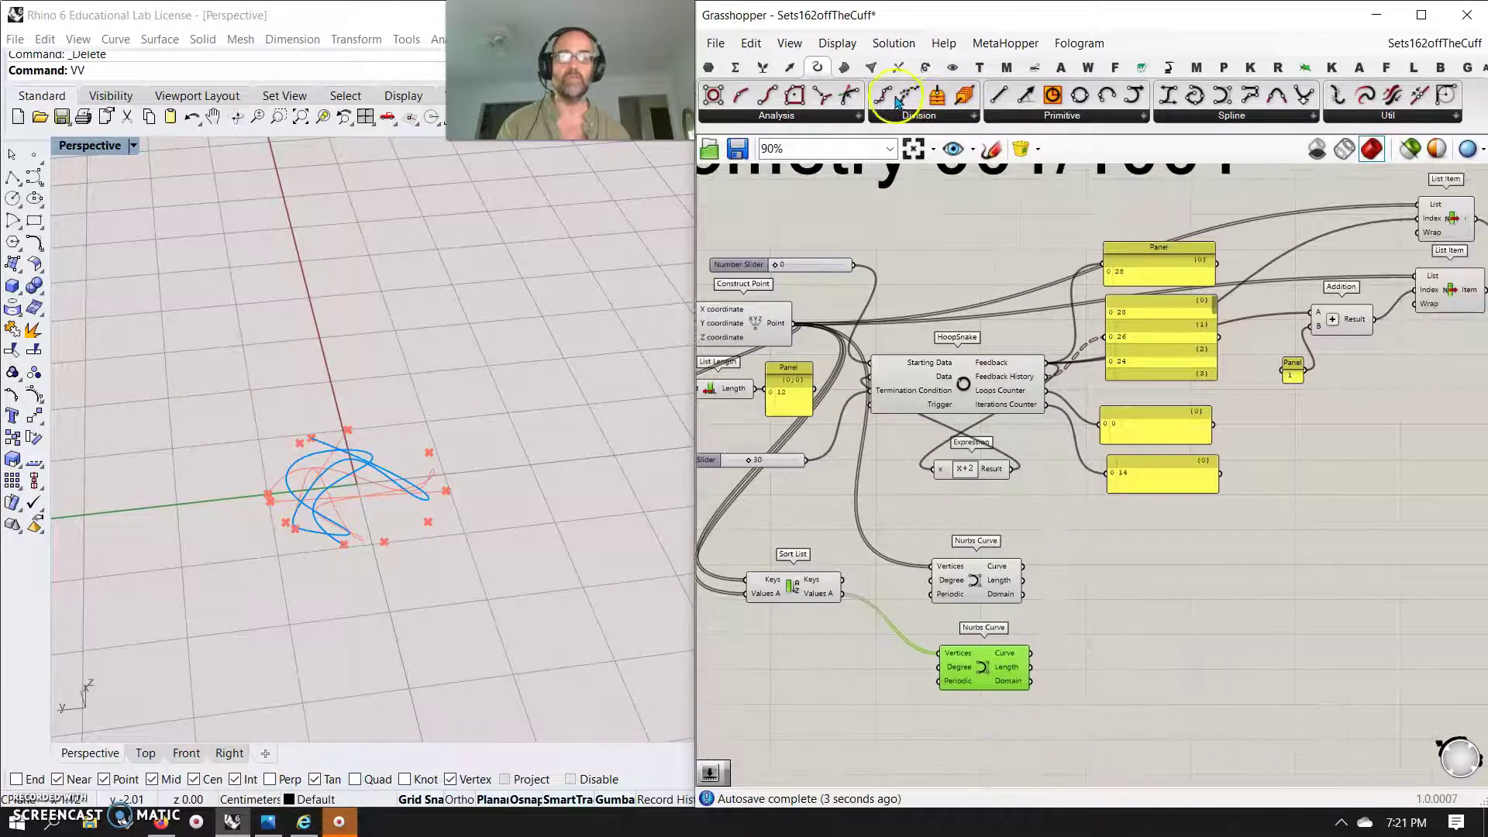
pyautogui.click(924, 68)
pyautogui.moveTo(1023, 95); pyautogui.dragTo(1128, 673)
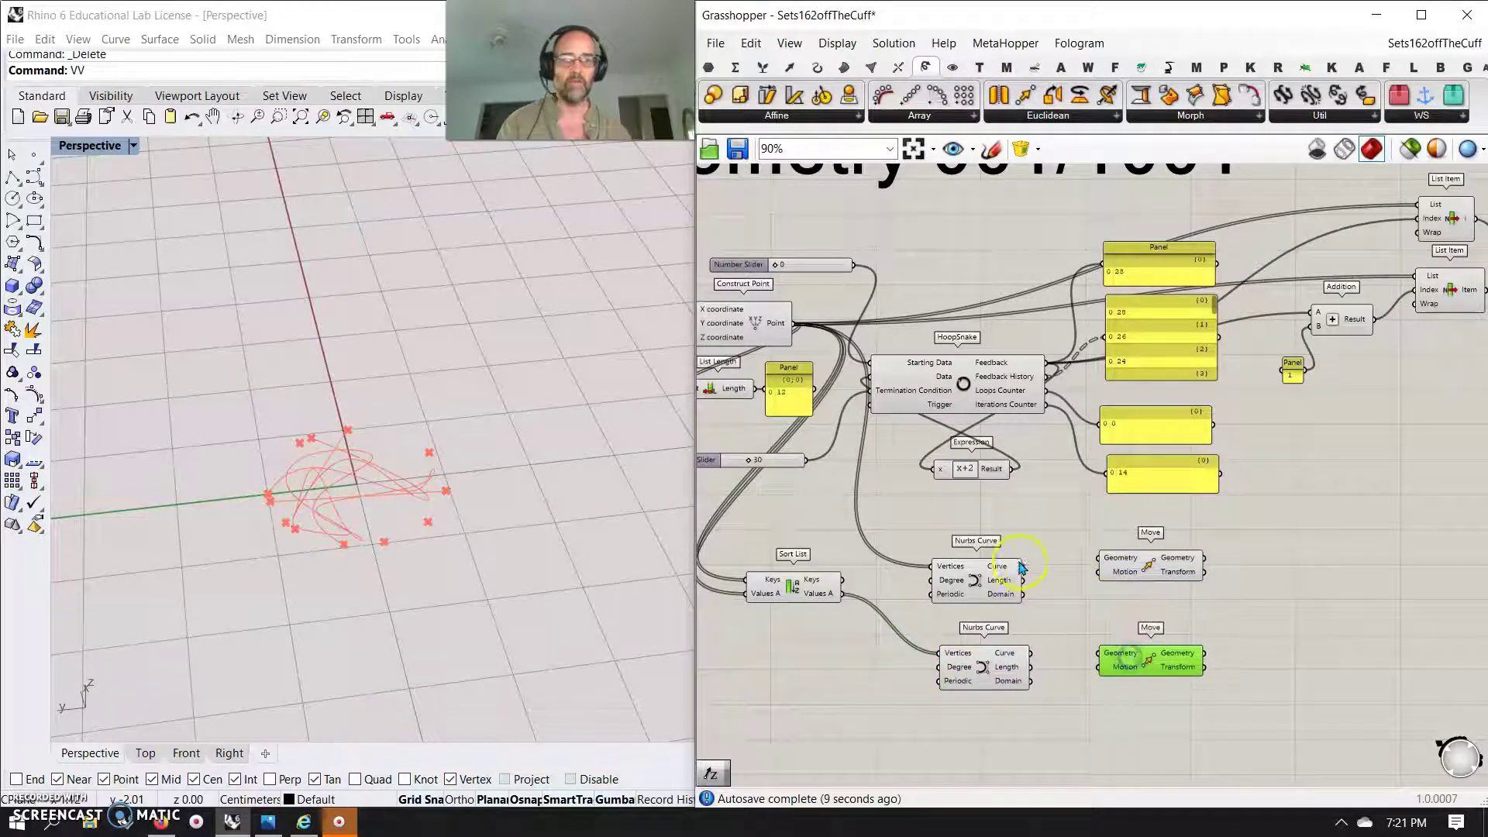
pyautogui.moveTo(1101, 570); pyautogui.dragTo(1099, 561)
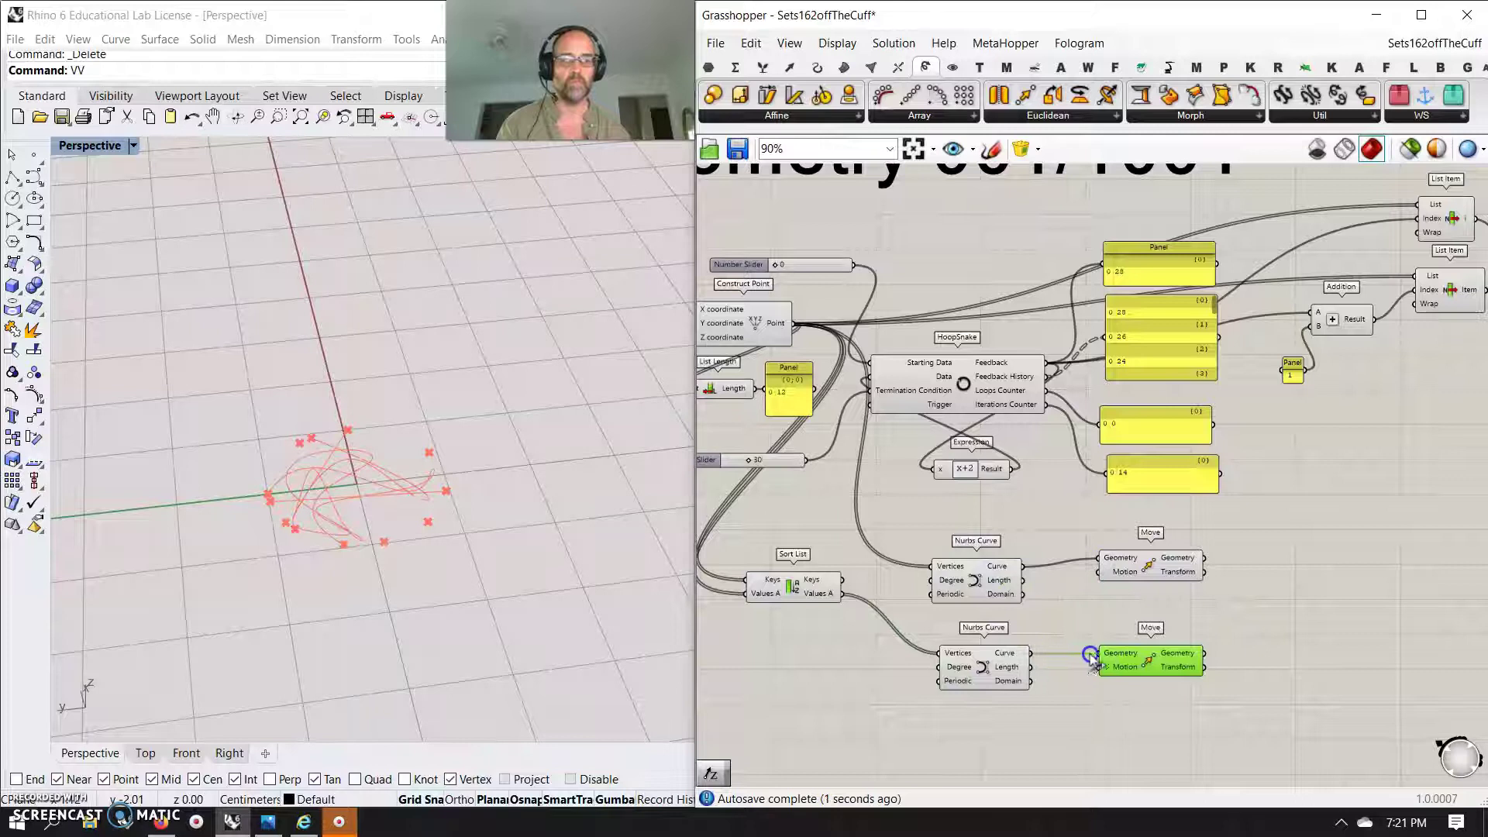
# - Add Negative and Unit Z components, supplying the unit vector to the upper Move's Motion and its negated vector to the lower Move's
pyautogui.doubleClick(1020, 745)
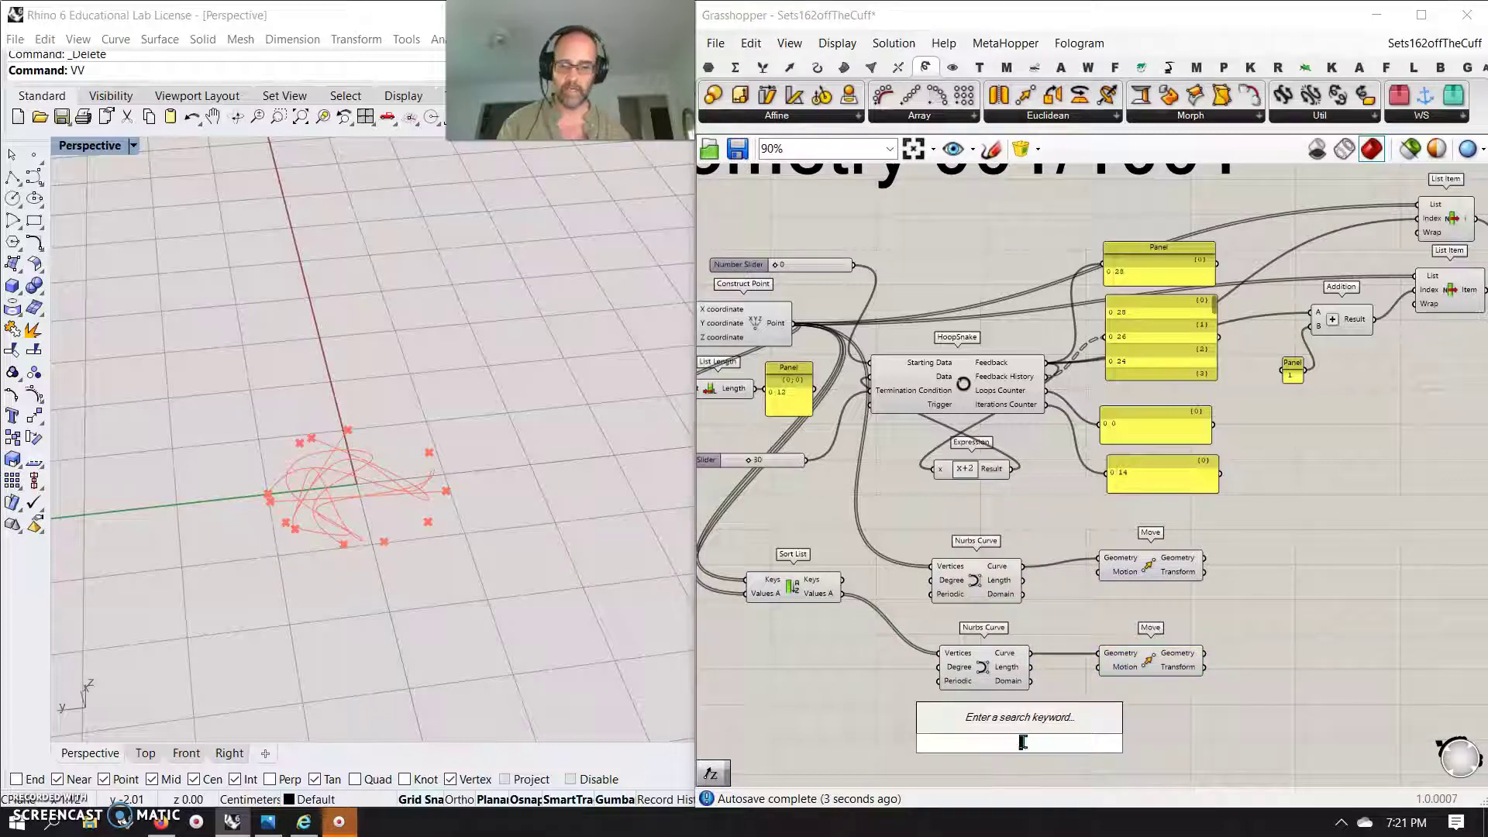
pyautogui.write('neg')
pyautogui.press('Return')
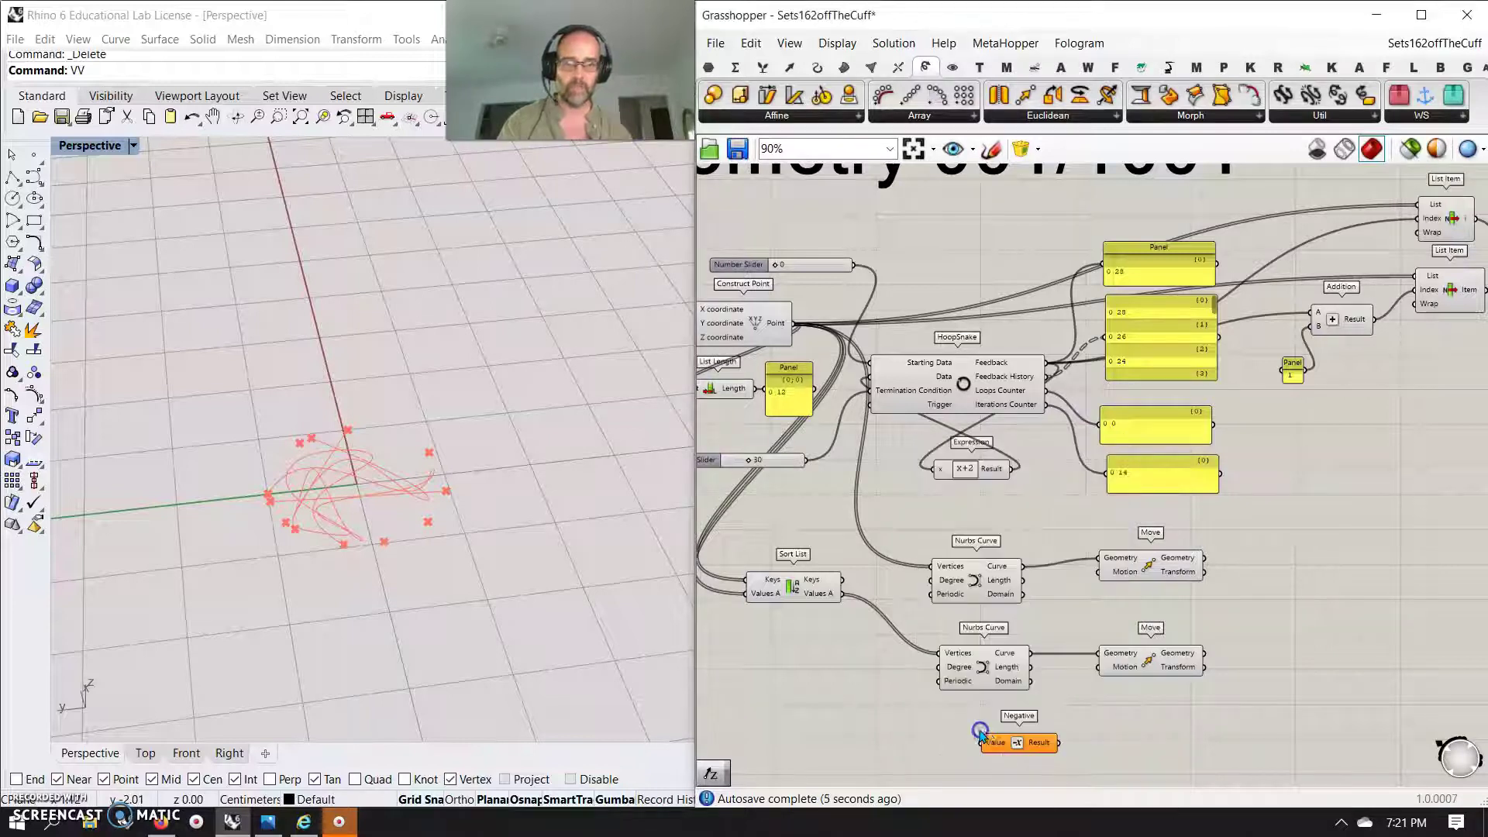
pyautogui.doubleClick(1025, 631)
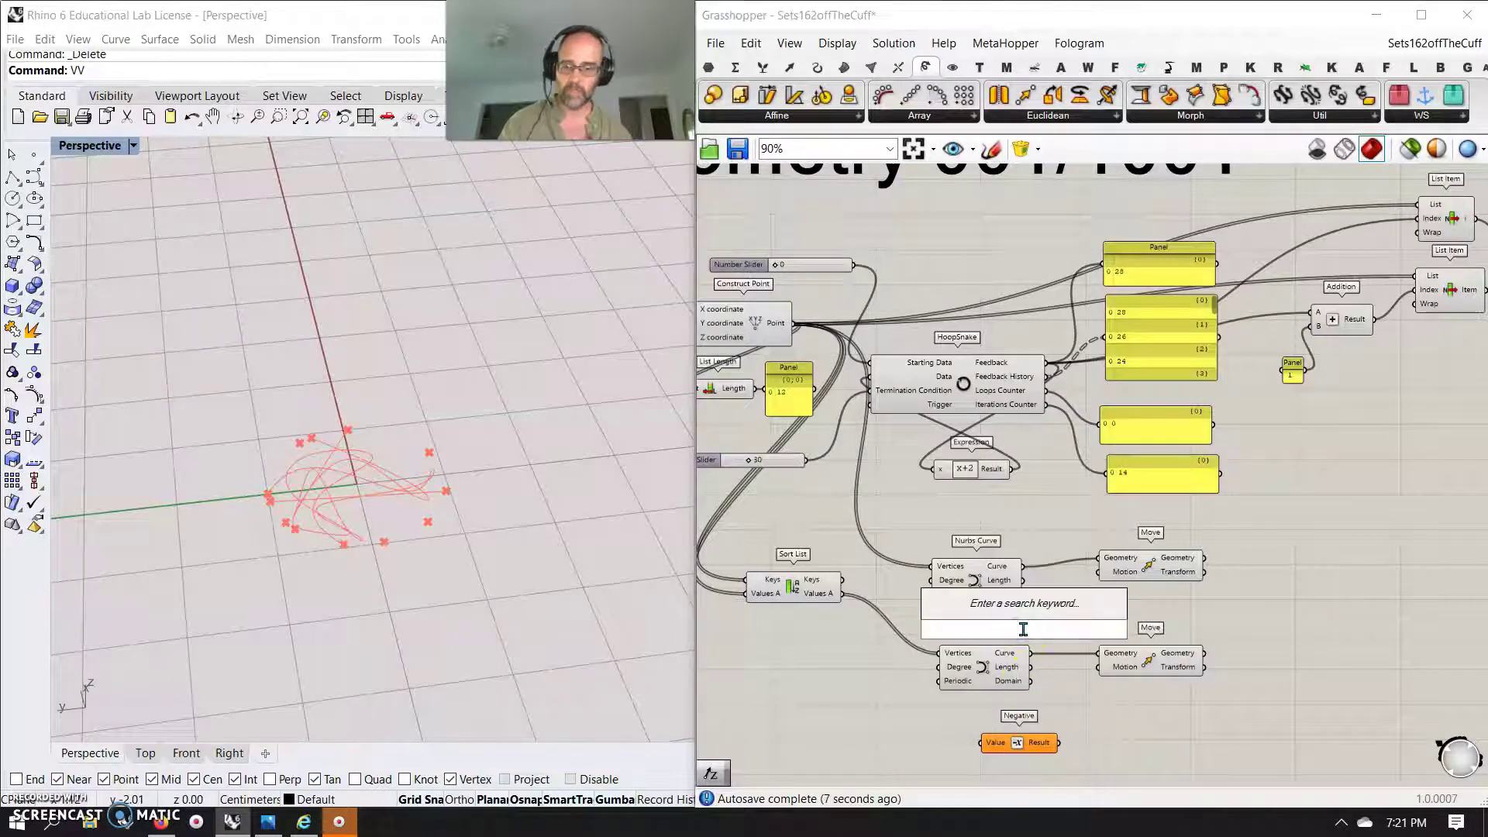
pyautogui.write('z')
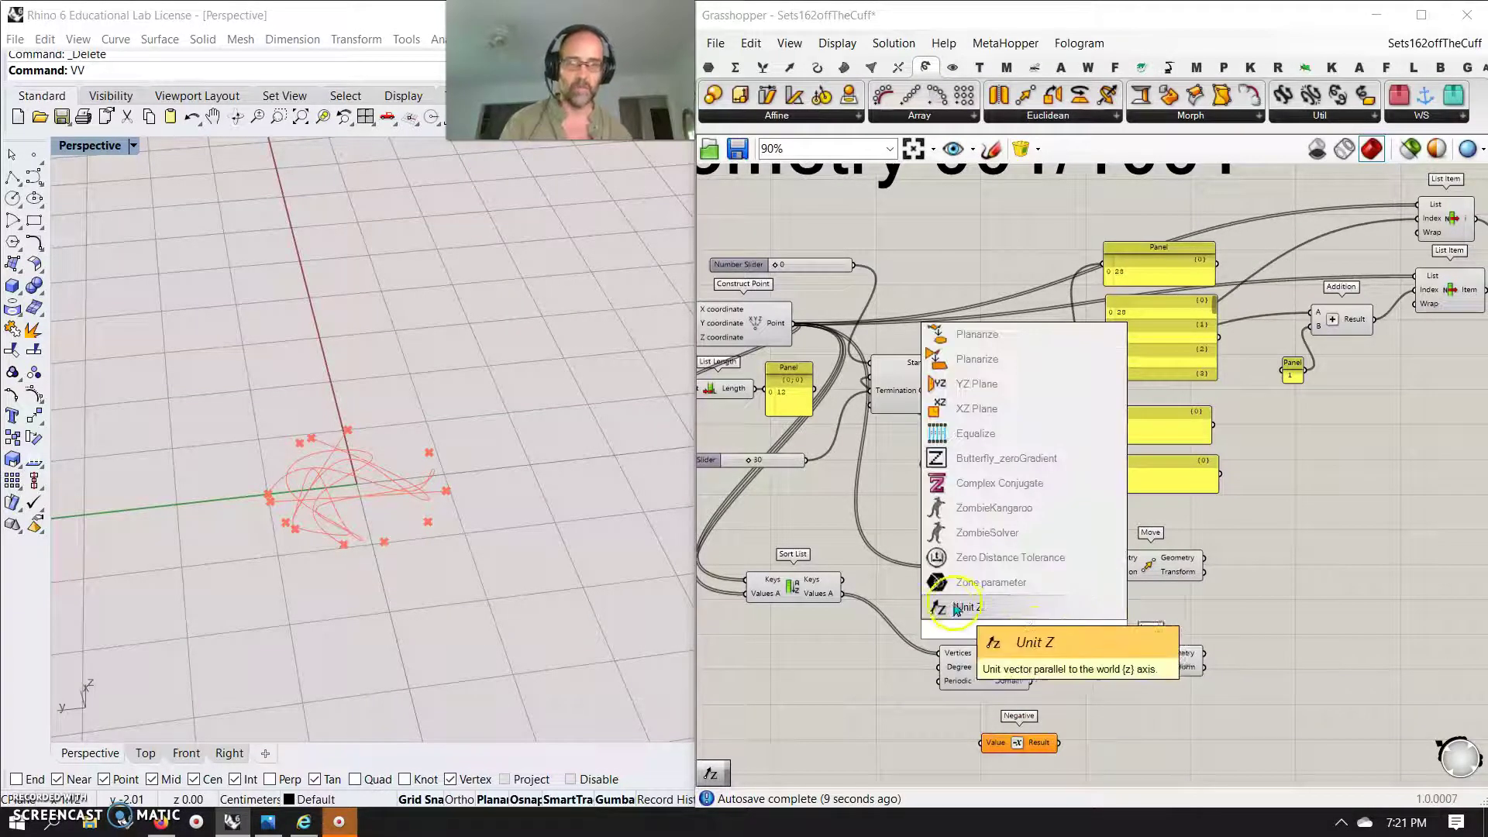
pyautogui.press('Return')
pyautogui.moveTo(1072, 630); pyautogui.dragTo(1100, 667)
# - Add a decimal number slider, connect it to the Unit Z Factor, and set it to 0.78
pyautogui.doubleClick(809, 655)
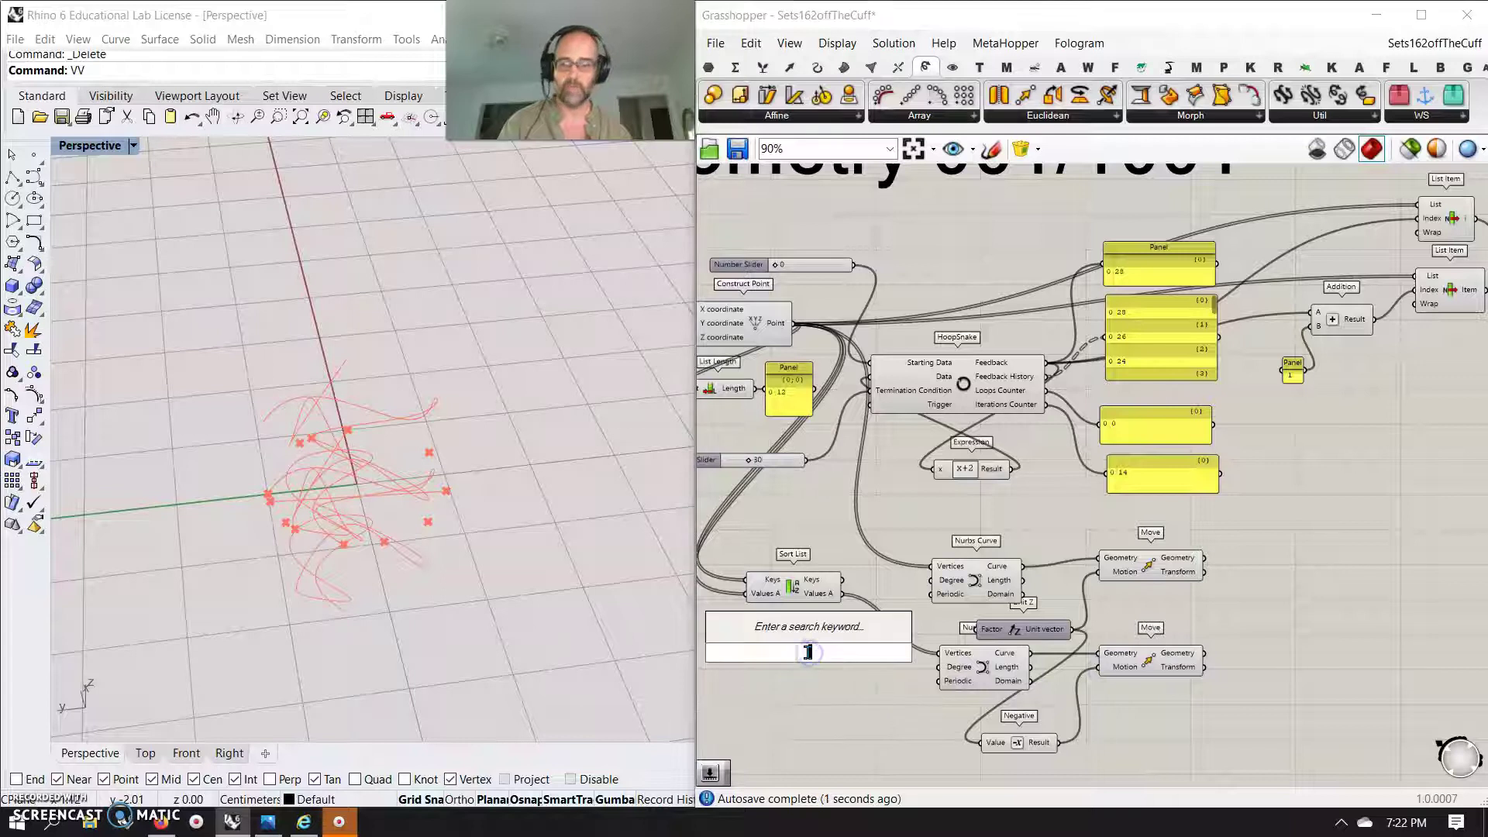
pyautogui.write('1.0')
pyautogui.press('Return')
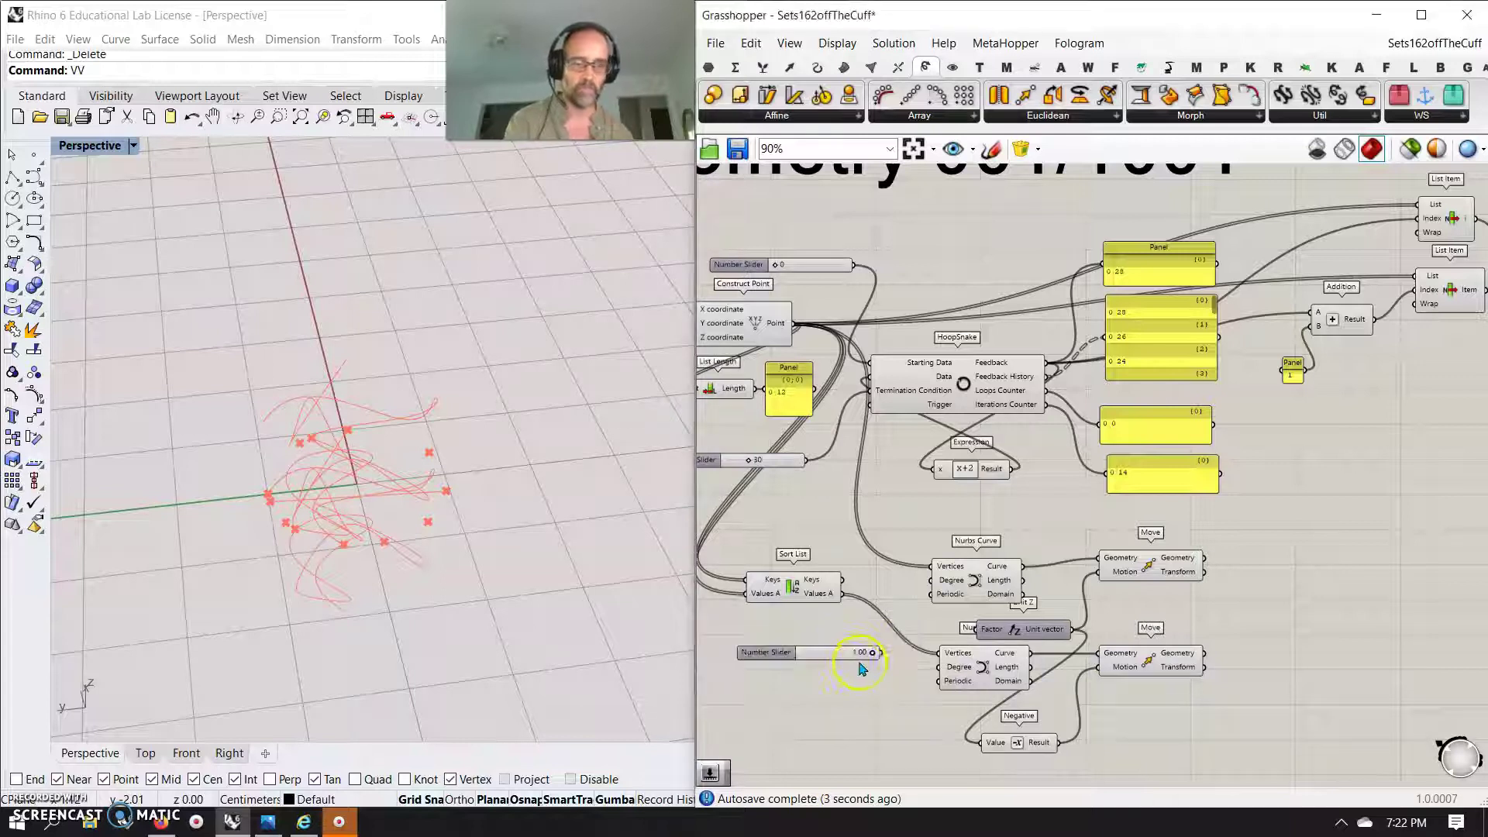
pyautogui.moveTo(881, 658); pyautogui.dragTo(980, 620)
pyautogui.moveTo(873, 655); pyautogui.dragTo(860, 658)
pyautogui.moveTo(428, 627); pyautogui.dragTo(424, 548, button='right')
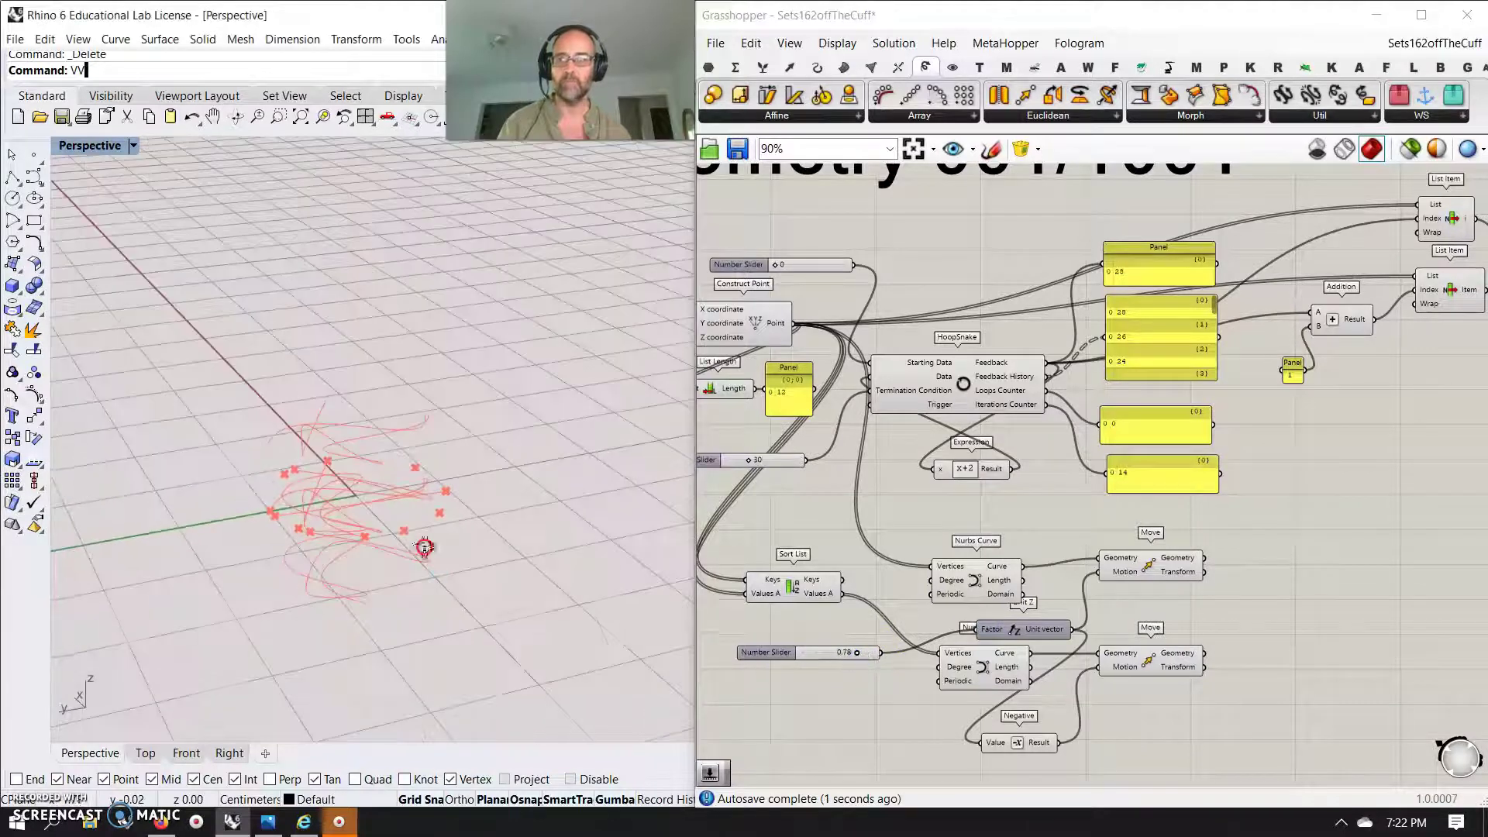
# - Shift both Move components together to the empty canvas area below the Line component
pyautogui.moveTo(1230, 709); pyautogui.dragTo(1138, 548)
pyautogui.moveTo(434, 604); pyautogui.dragTo(316, 598, button='right')
pyautogui.scroll(-2, 1241, 580)
pyautogui.scroll(-1, 1176, 455)
pyautogui.scroll(-2, 1229, 504)
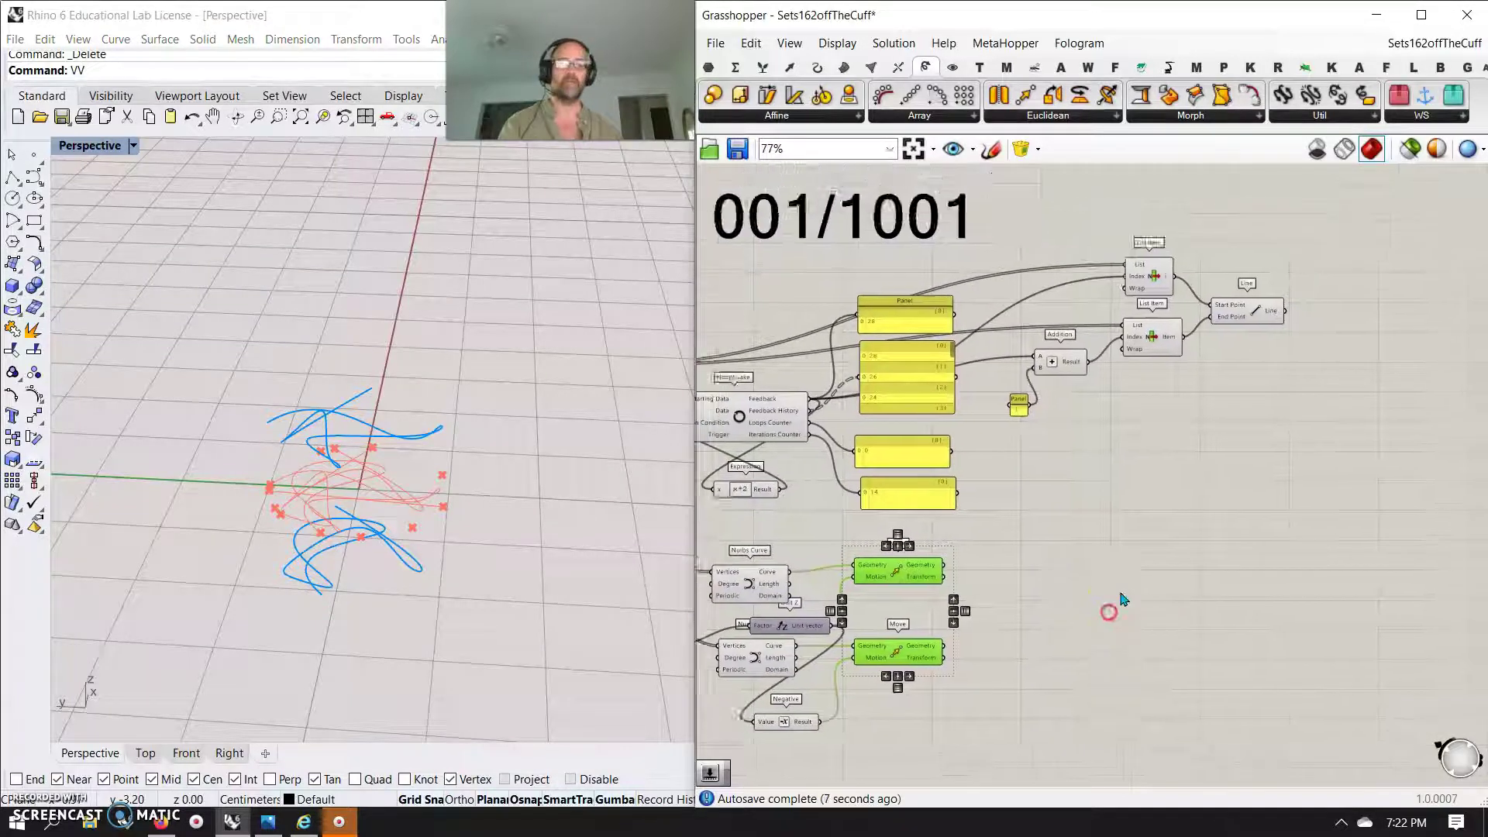
pyautogui.moveTo(1027, 676); pyautogui.dragTo(1223, 569)
# - Add a Revolution component beyond the Line component and place a copy of it directly below
pyautogui.moveTo(1223, 468); pyautogui.dragTo(997, 565, button='right')
pyautogui.doubleClick(1116, 545)
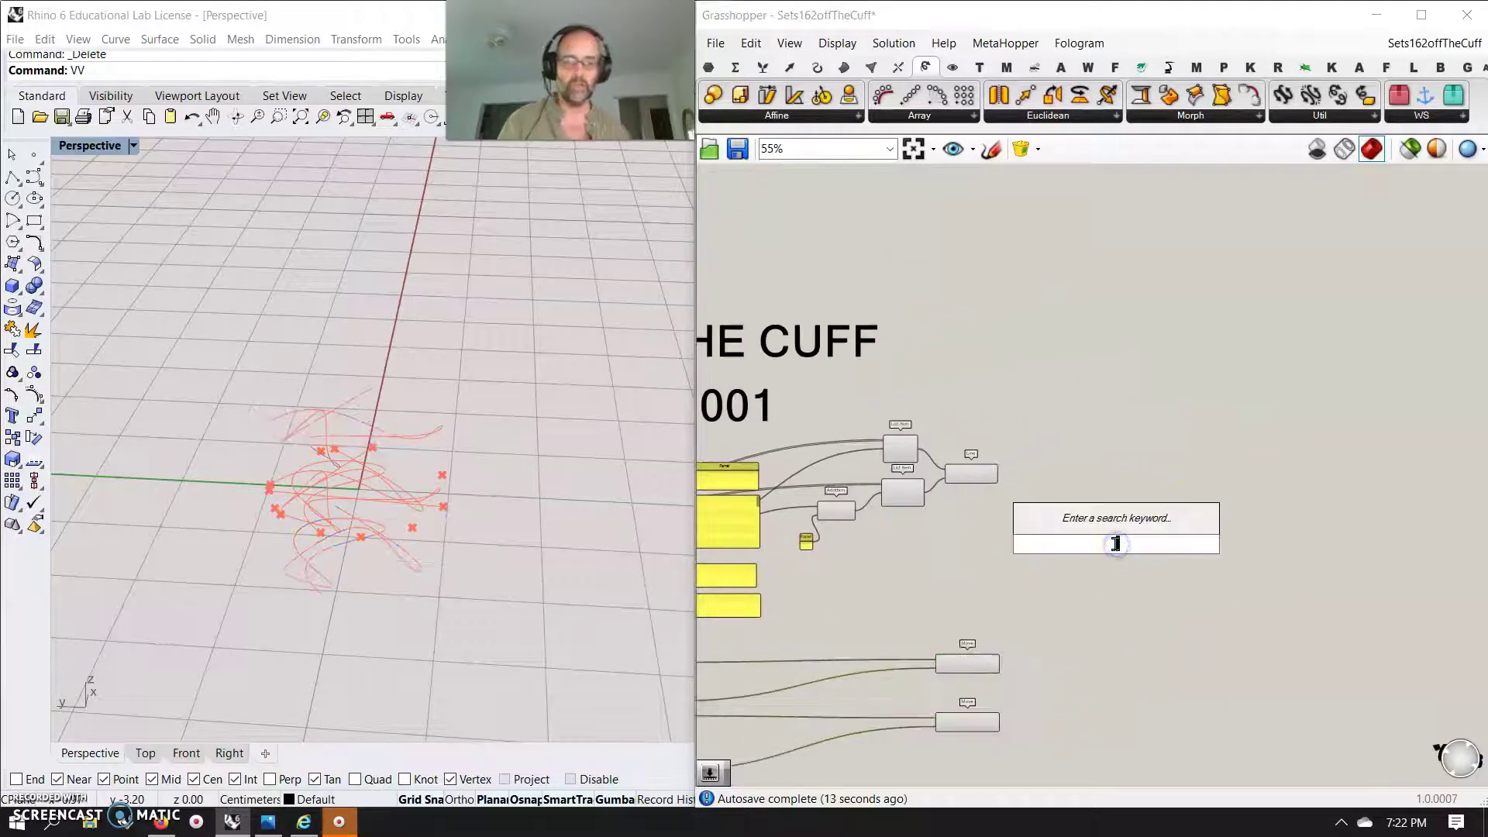
pyautogui.write('rev')
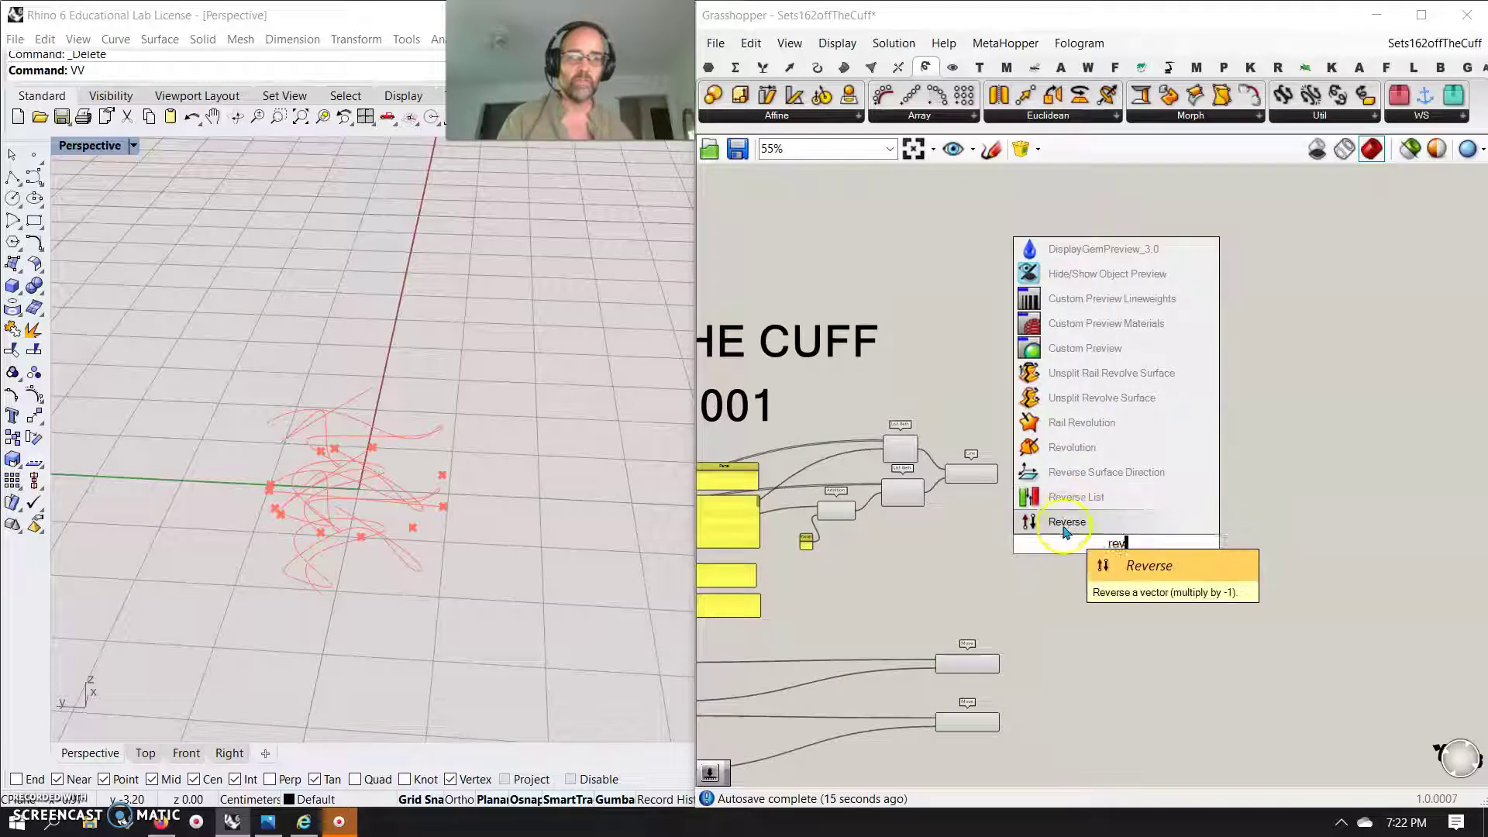
pyautogui.click(1072, 448)
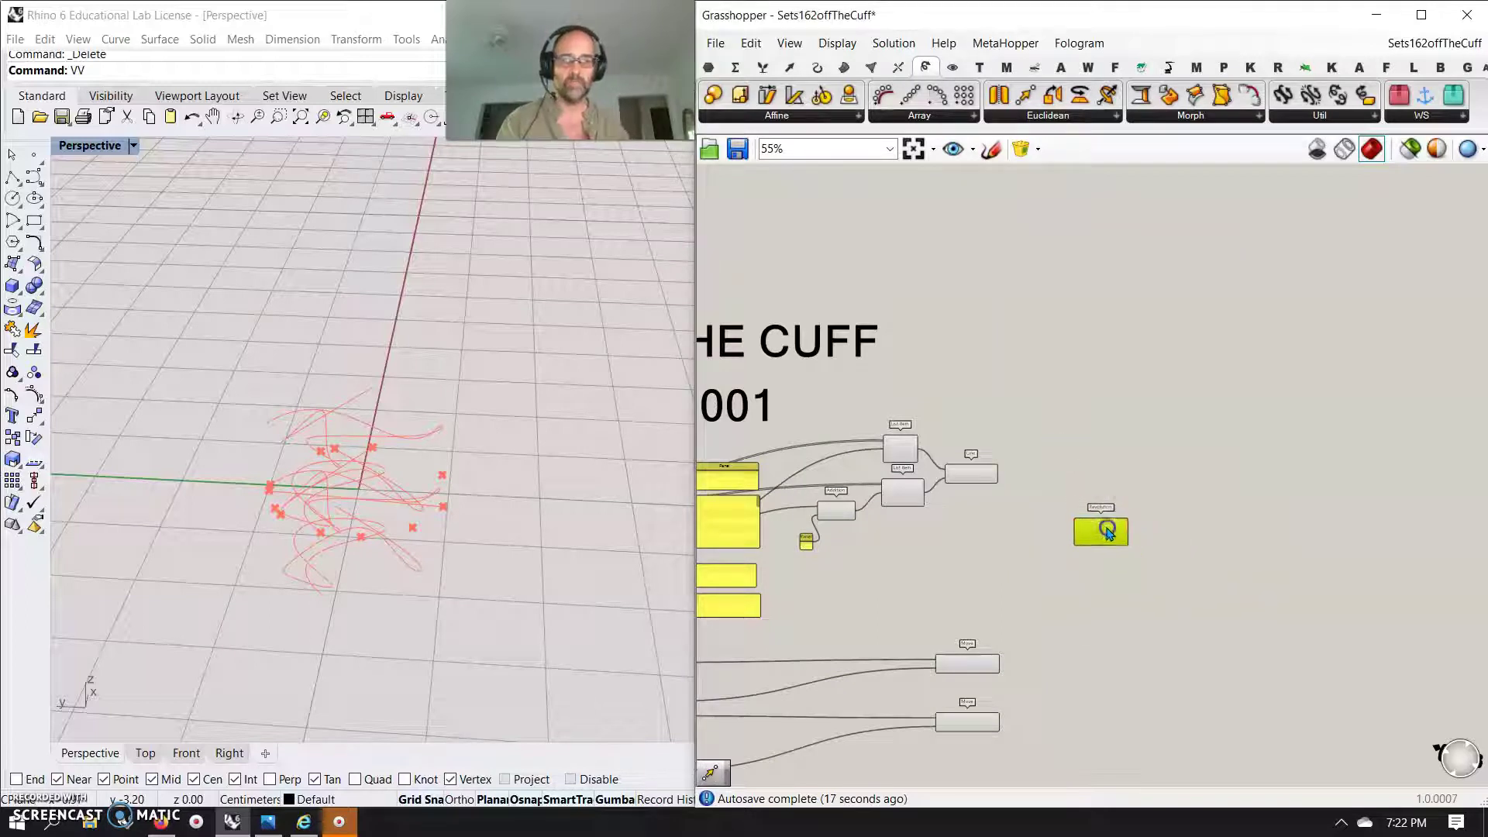
pyautogui.scroll(2, 1138, 517)
pyautogui.scroll(3, 1138, 517)
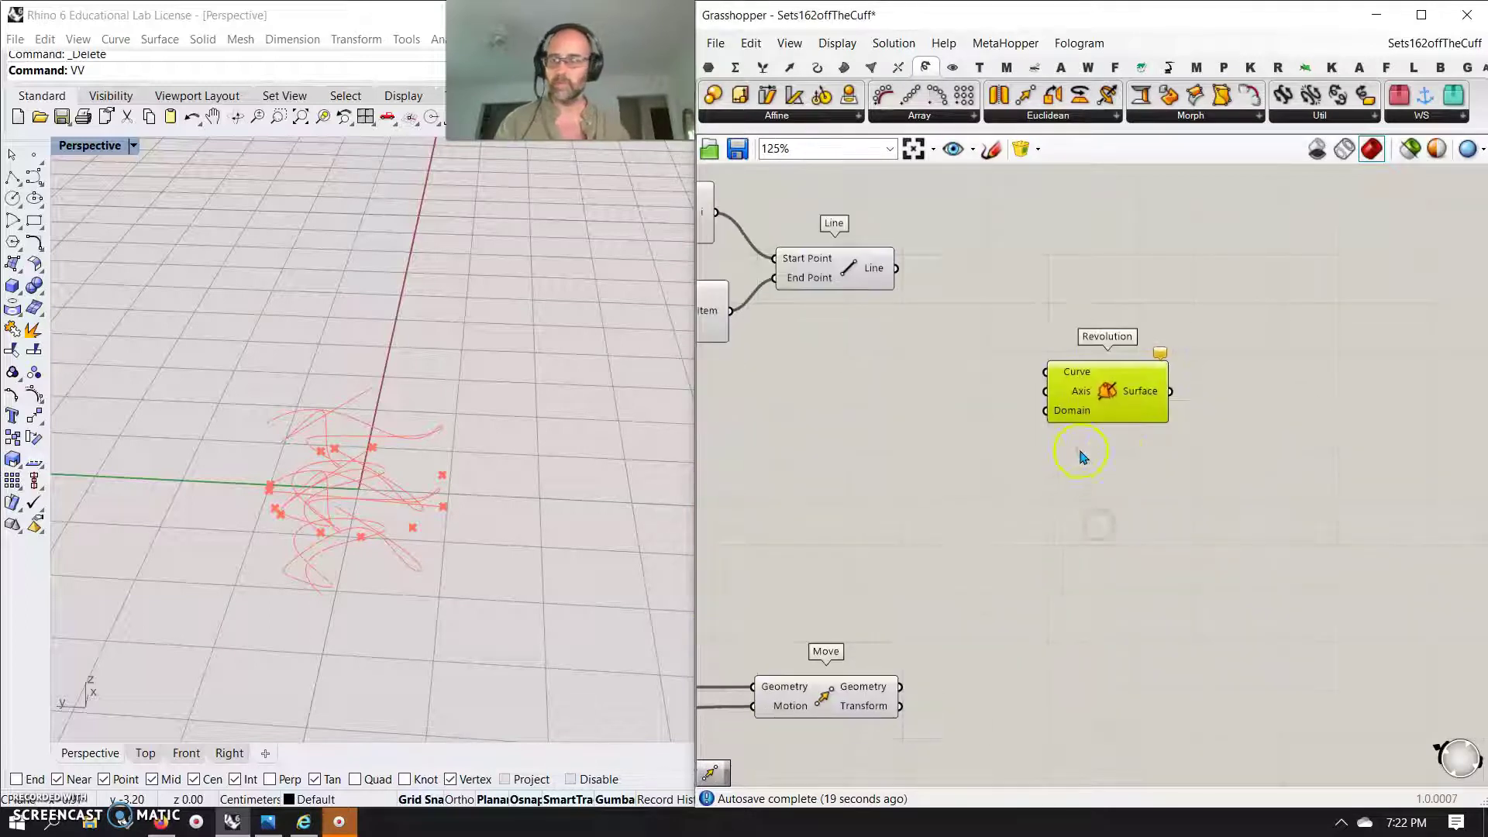
pyautogui.keyDown('alt'); pyautogui.moveTo(1108, 413); pyautogui.dragTo(1094, 537); pyautogui.keyUp('alt')
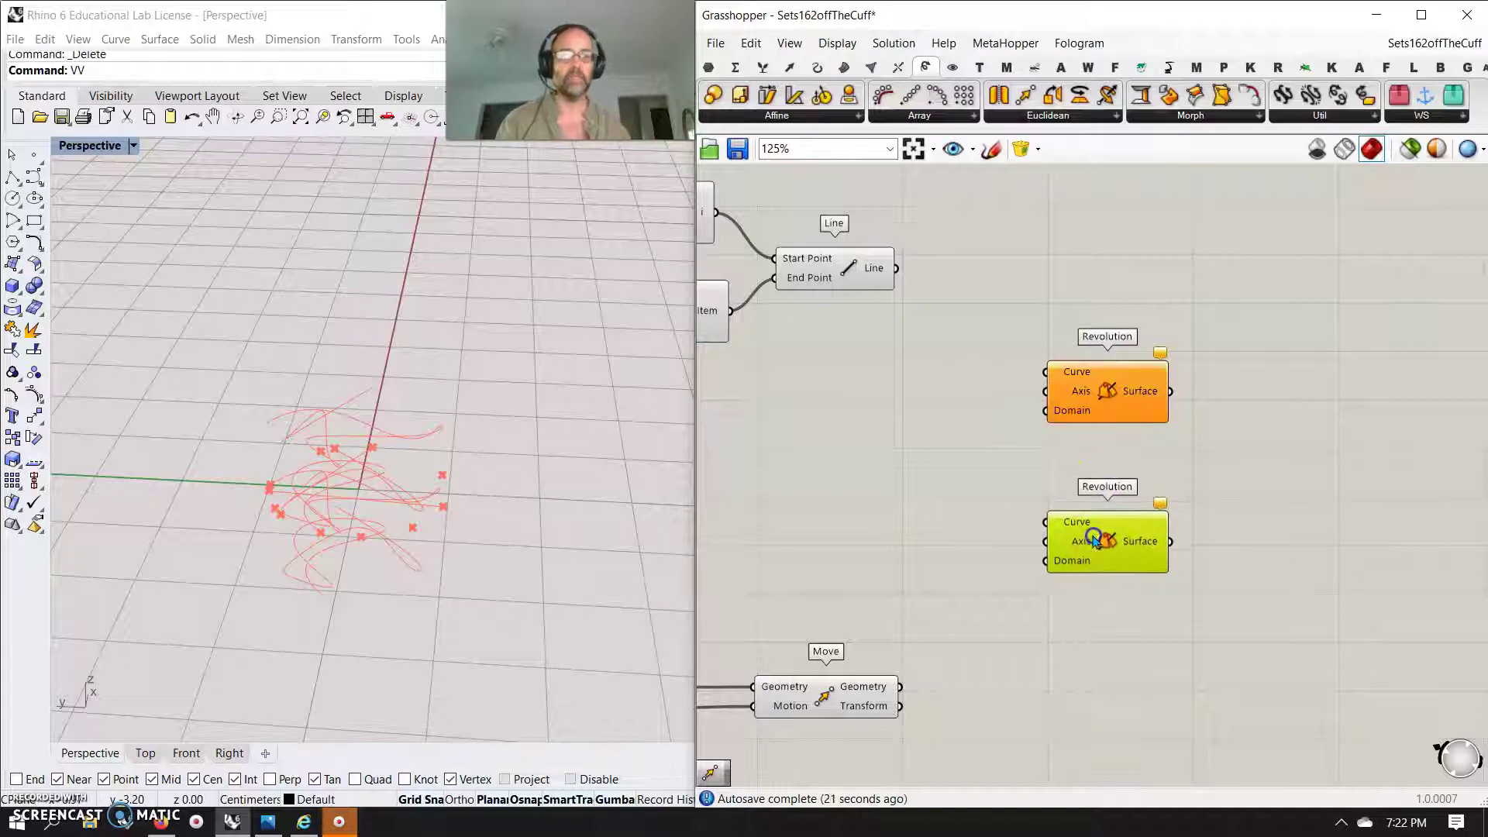
# - Connect the Line output to both Revolution Axis inputs and each Move's Geometry output to its own Revolution Curve input
pyautogui.moveTo(897, 268); pyautogui.dragTo(1046, 391)
pyautogui.moveTo(897, 268); pyautogui.dragTo(1040, 547)
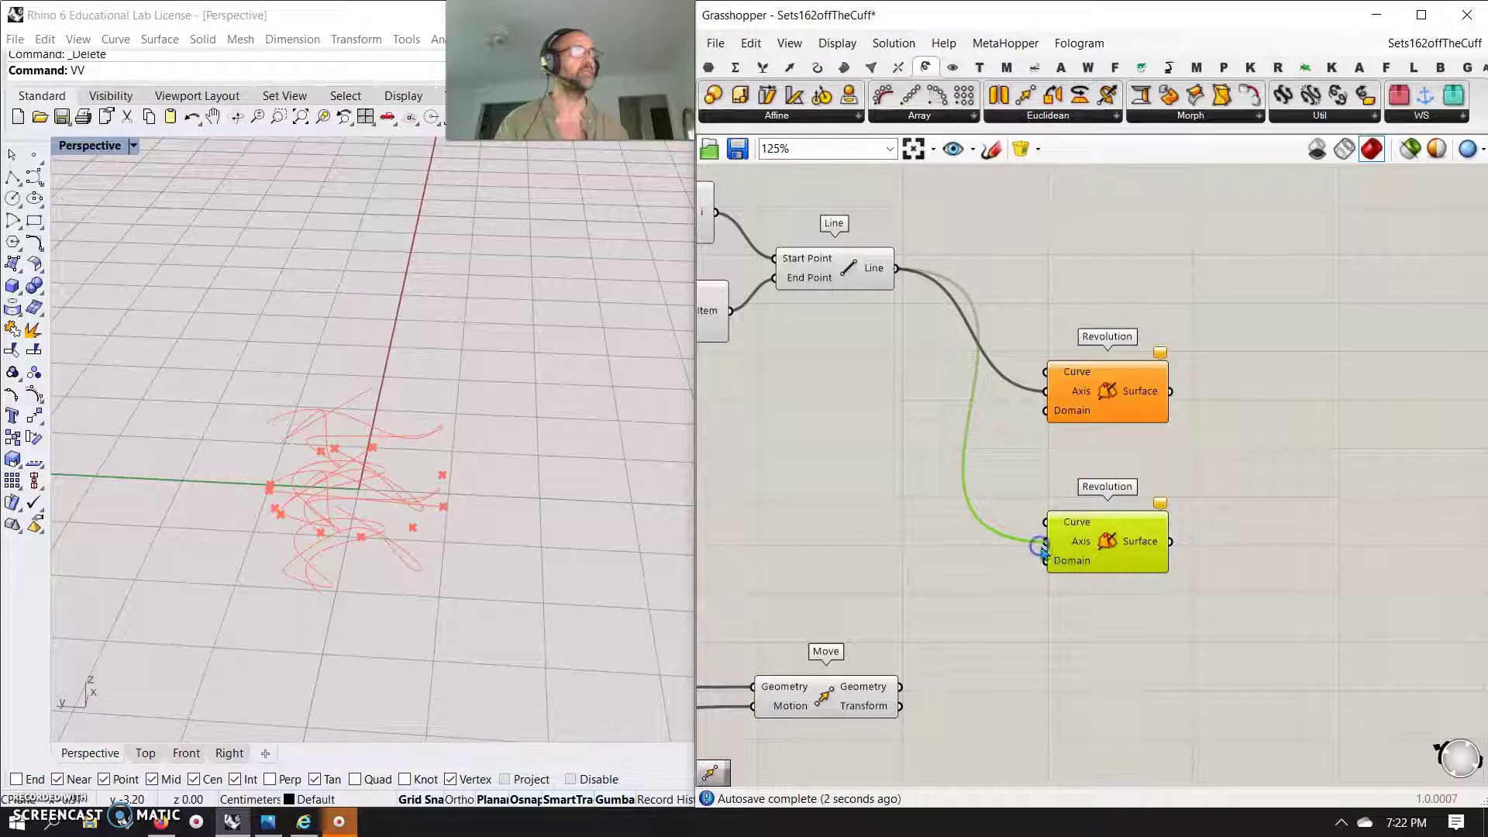
pyautogui.moveTo(865, 587); pyautogui.dragTo(981, 445, button='right')
pyautogui.moveTo(1052, 538); pyautogui.dragTo(1198, 222)
pyautogui.moveTo(1058, 677); pyautogui.dragTo(1199, 373)
pyautogui.moveTo(535, 434); pyautogui.dragTo(655, 446, button='right')
# - Add two Object Bake components and connect each Revolution's Surface output to the Geometry Objects input of its own bake component
pyautogui.moveTo(1306, 562); pyautogui.dragTo(1032, 635, button='right')
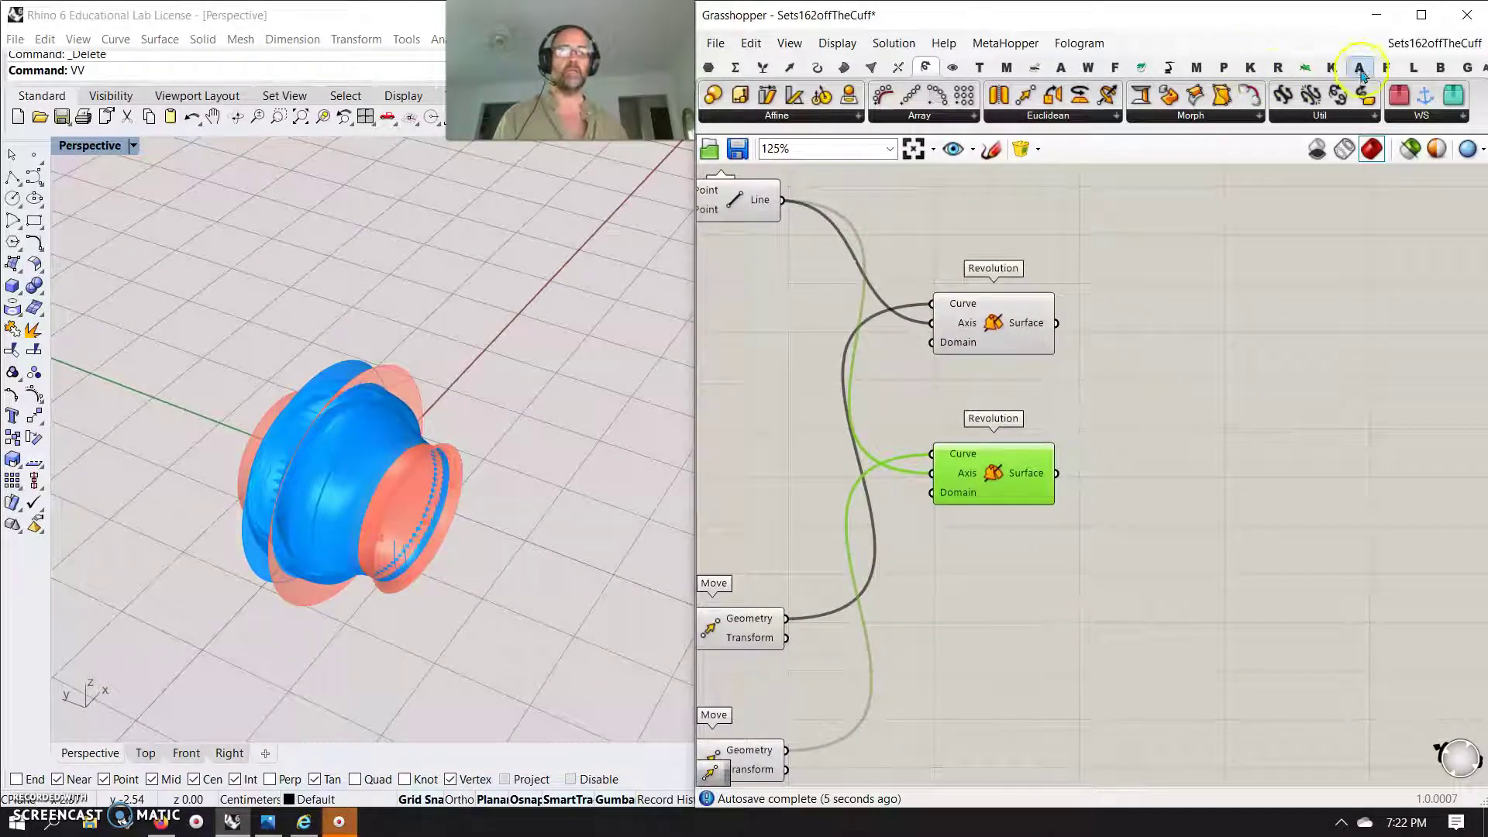
pyautogui.click(1416, 68)
pyautogui.click(1431, 116)
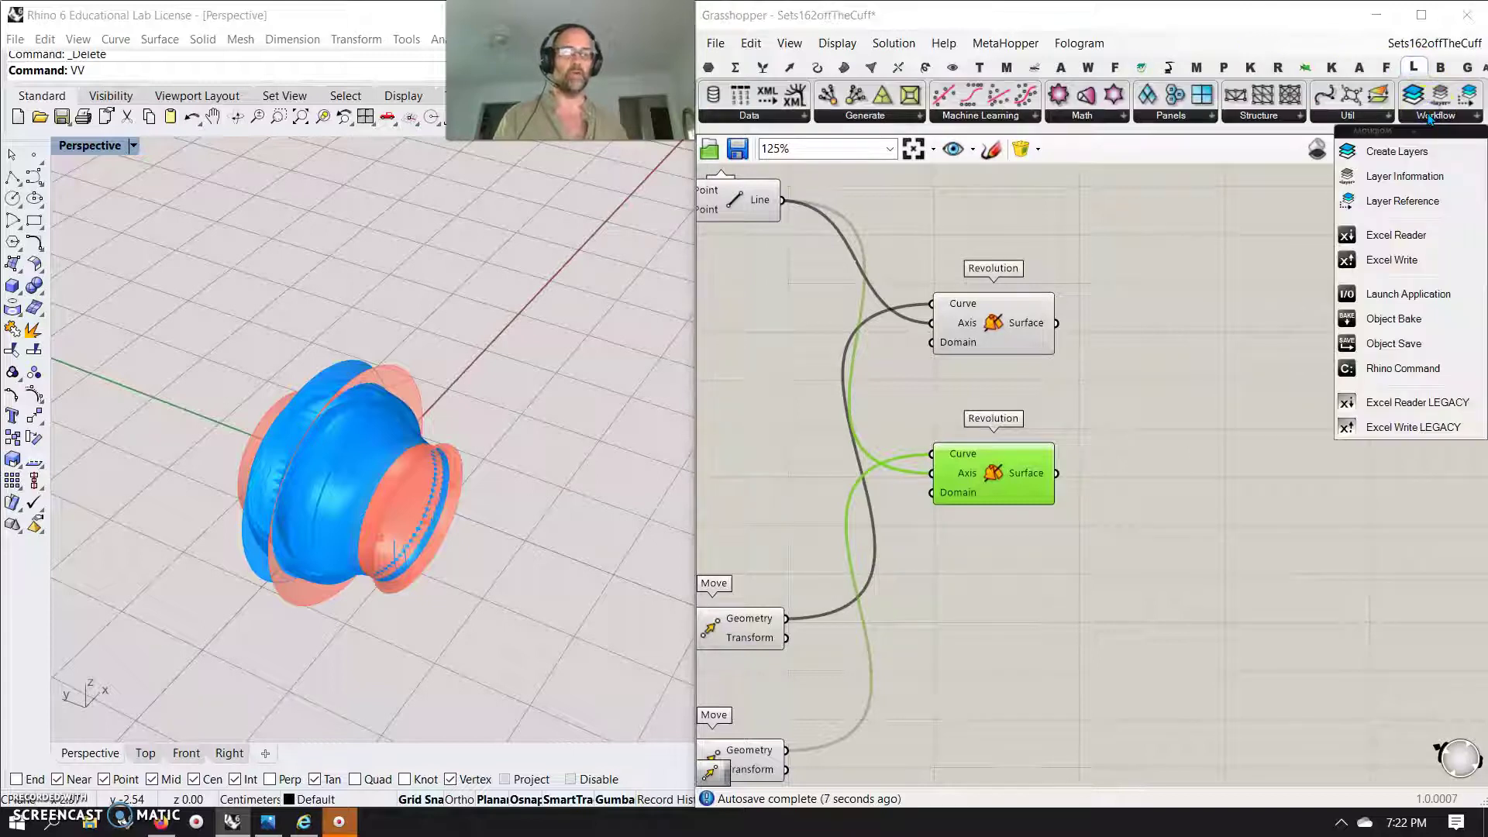
pyautogui.moveTo(1394, 318); pyautogui.dragTo(1221, 578)
pyautogui.moveTo(1056, 323); pyautogui.dragTo(1165, 297)
pyautogui.moveTo(1056, 473); pyautogui.dragTo(1176, 513)
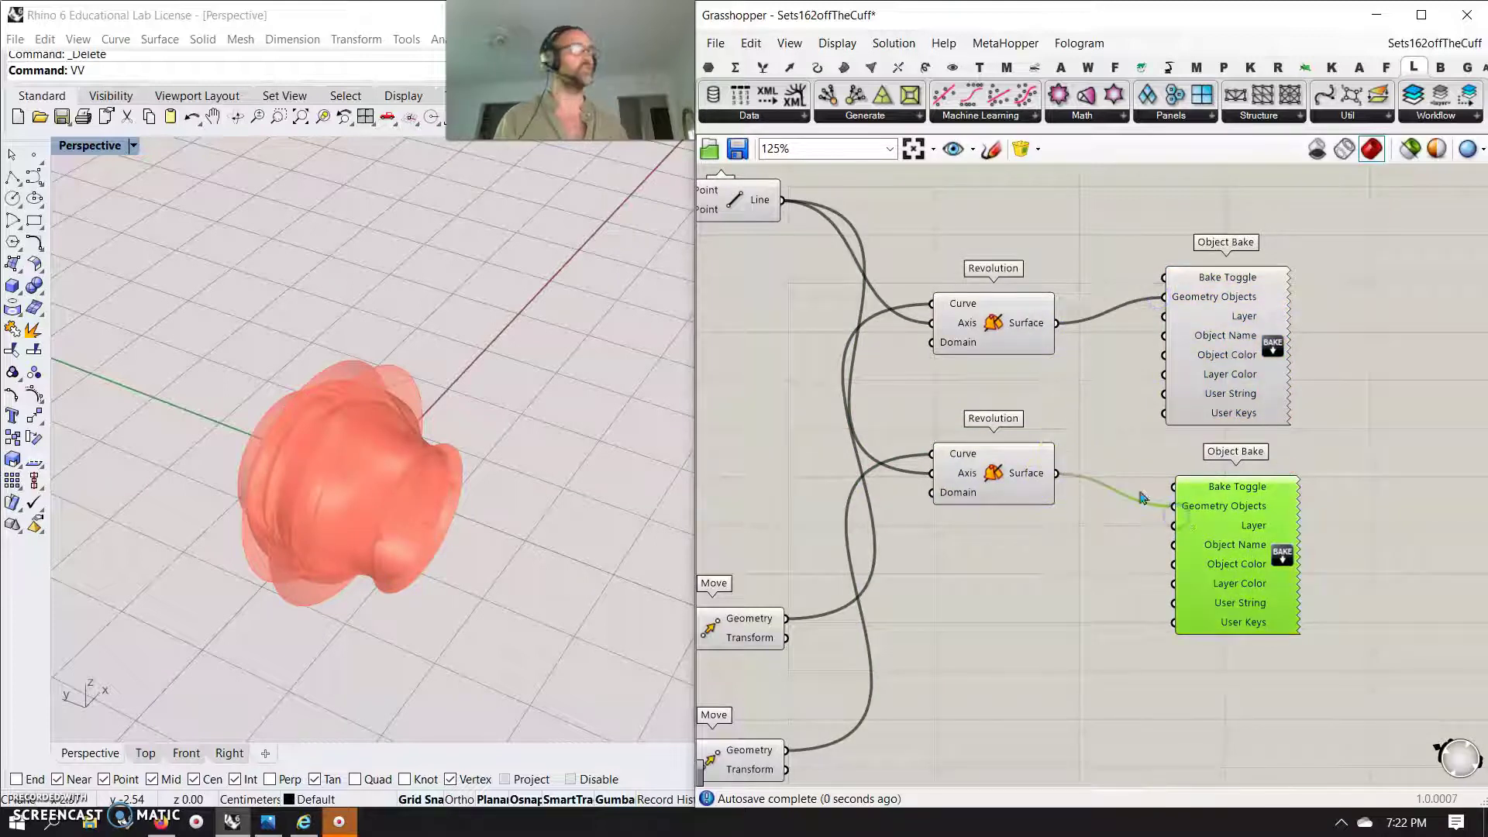
# - Add a Boolean Toggle, connect it to both Bake Toggle inputs, and switch it to True to bake the surfaces
pyautogui.doubleClick(1053, 407)
pyautogui.write('bool')
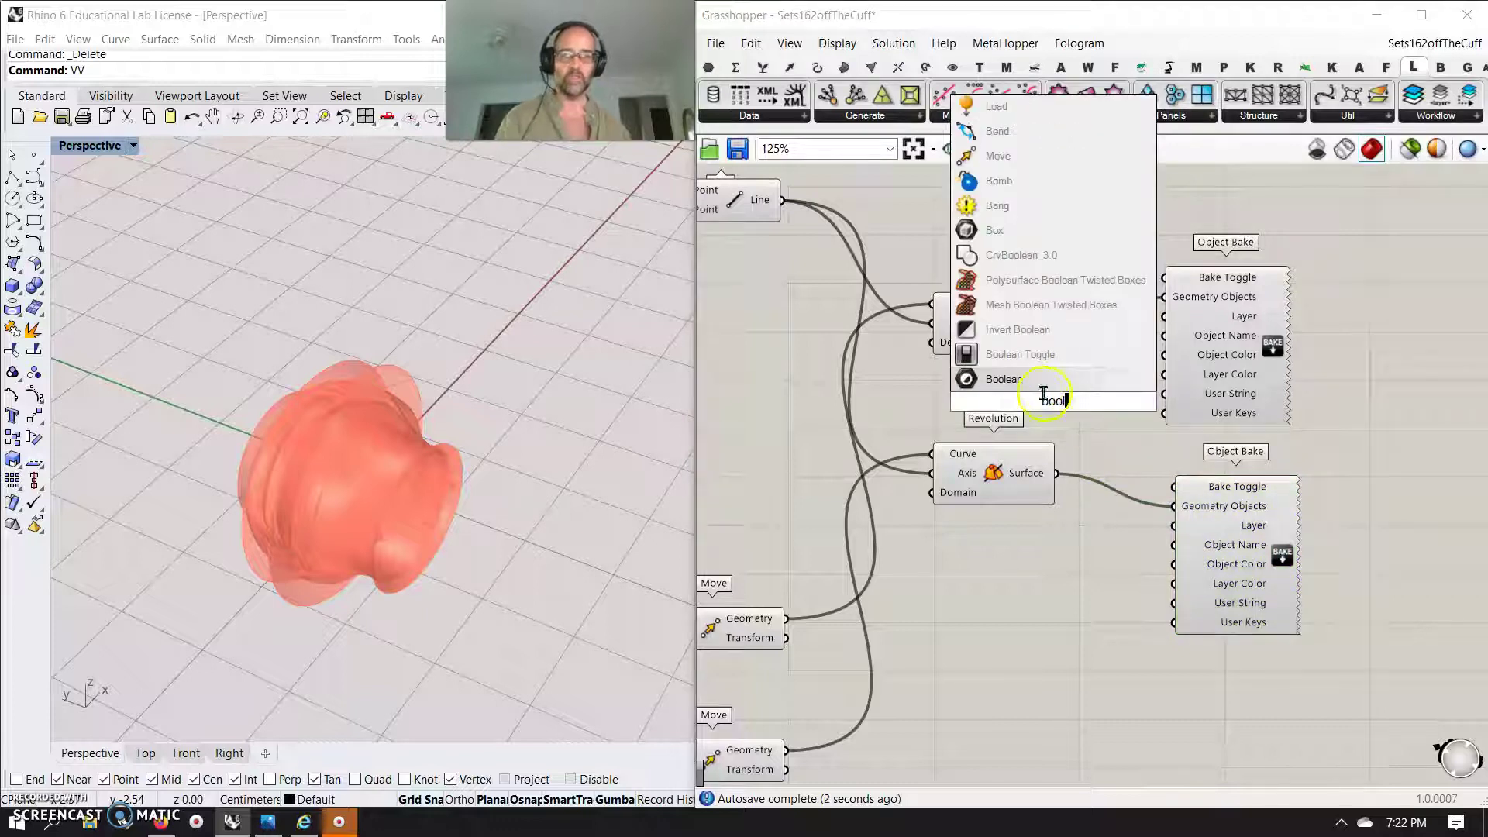
pyautogui.click(1020, 354)
pyautogui.moveTo(1126, 401); pyautogui.dragTo(1162, 285)
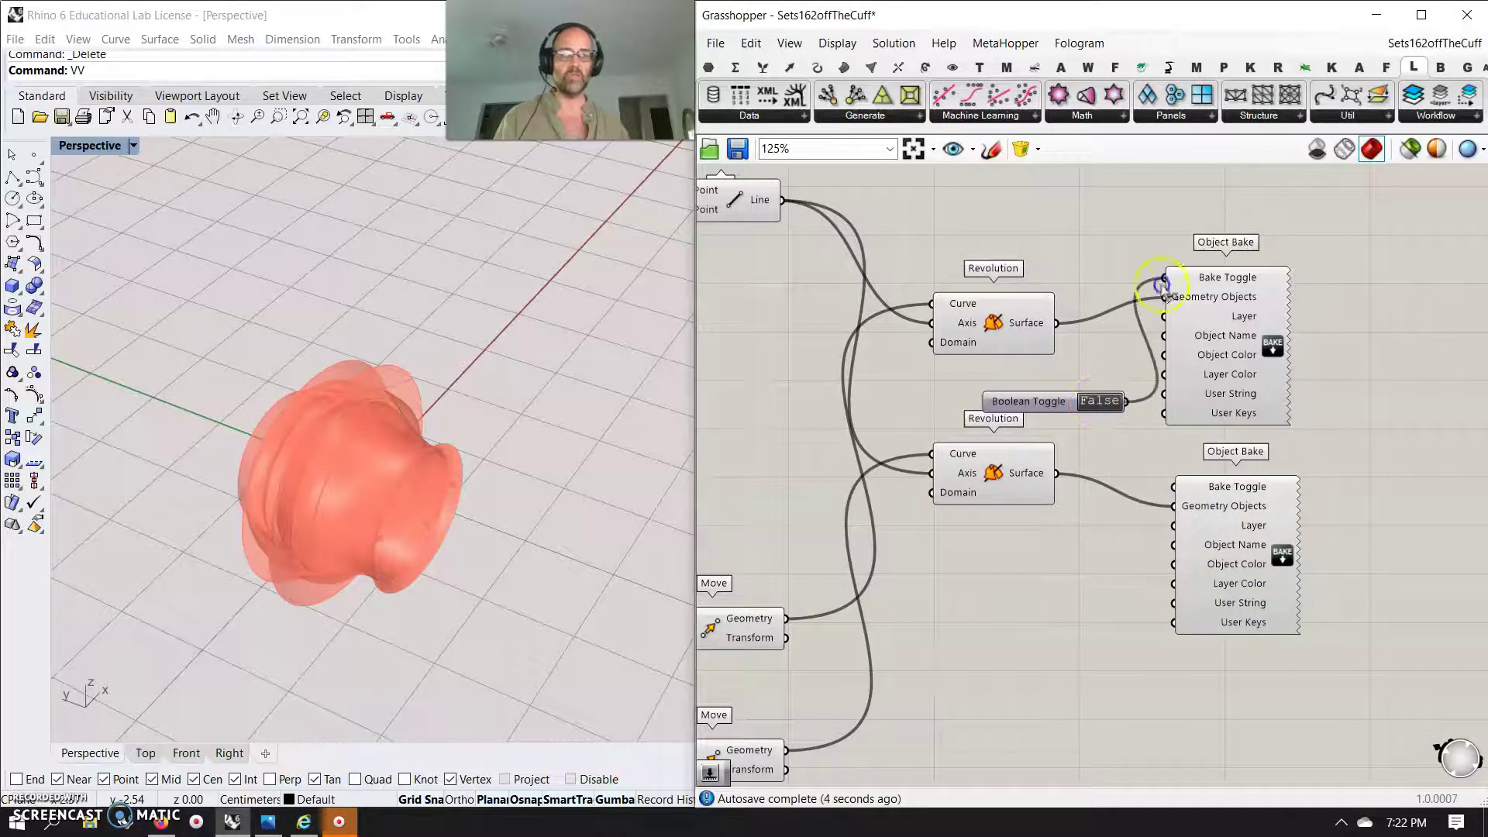
pyautogui.moveTo(1139, 406); pyautogui.dragTo(1170, 482)
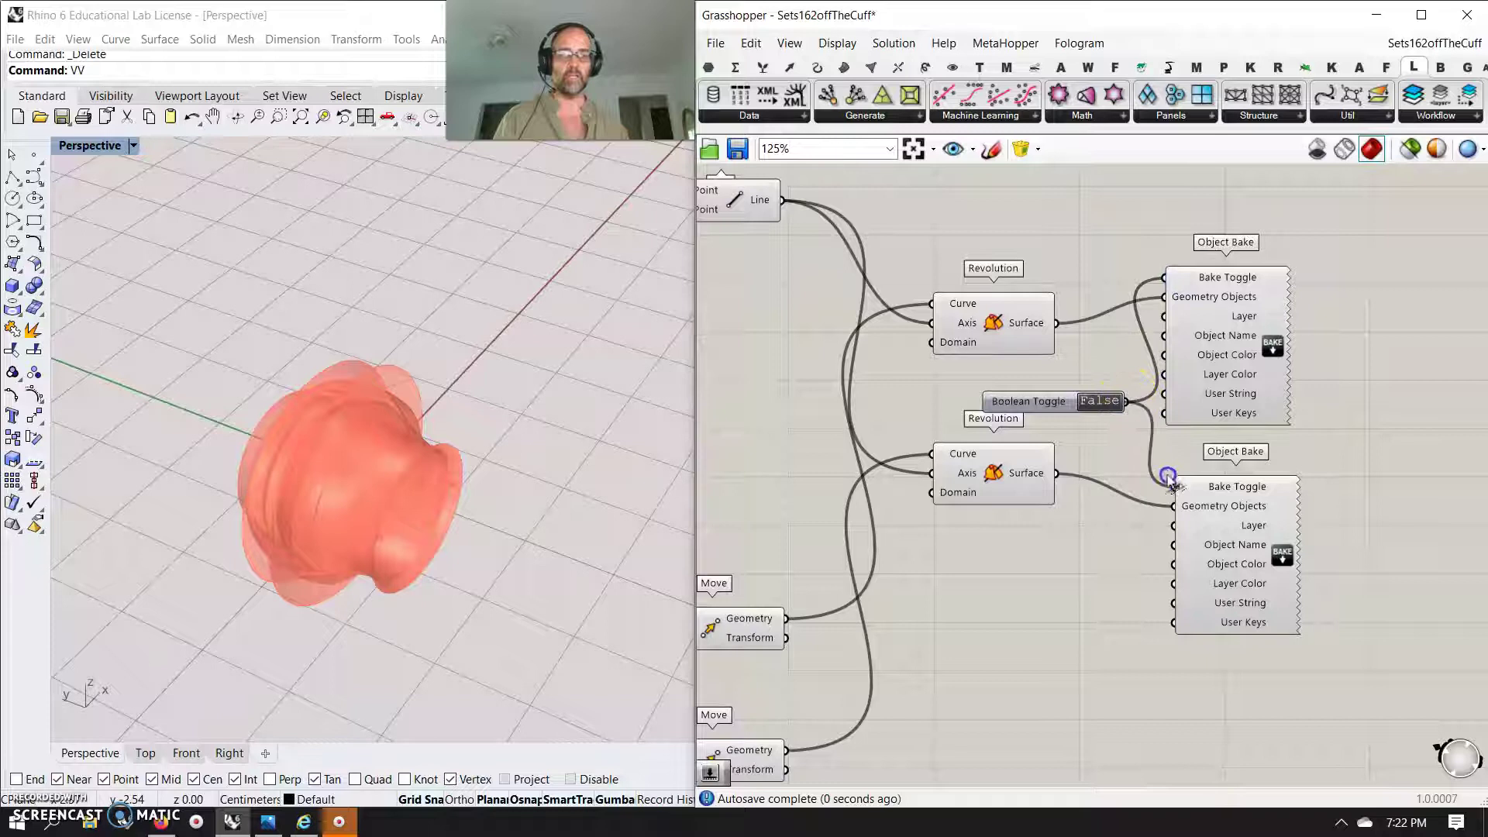
pyautogui.click(1098, 416)
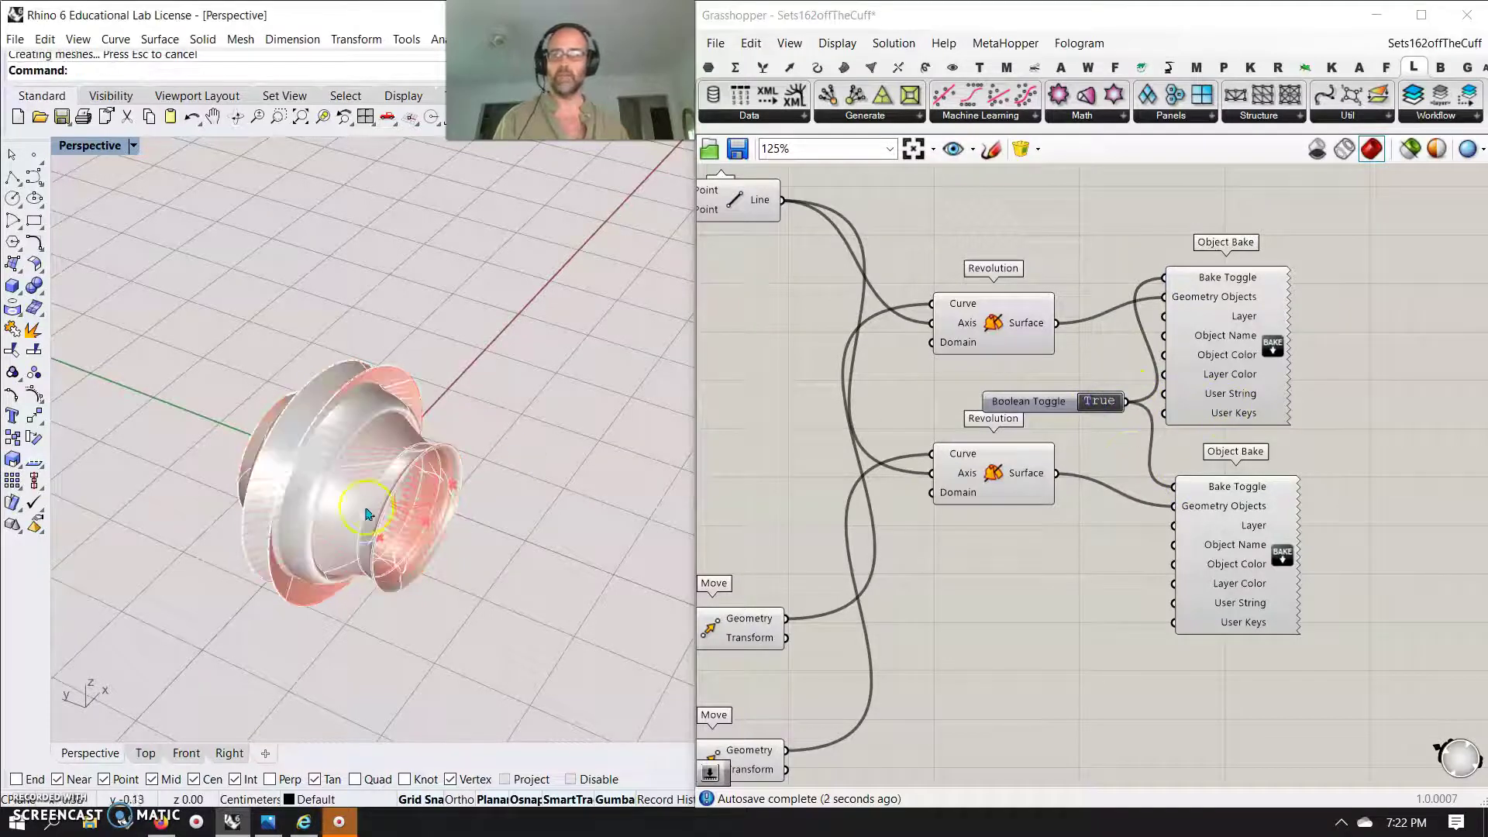
# - Move the two baked revolved surfaces away from the preview geometry in opposite directions in the Perspective viewport
pyautogui.click(368, 514)
pyautogui.moveTo(304, 471); pyautogui.dragTo(95, 378)
pyautogui.click(372, 477)
pyautogui.moveTo(379, 456); pyautogui.dragTo(512, 253)
# - Reopen the HoopSnake control window and move it below the HoopSnake component
pyautogui.moveTo(807, 523); pyautogui.dragTo(1213, 449, button='right')
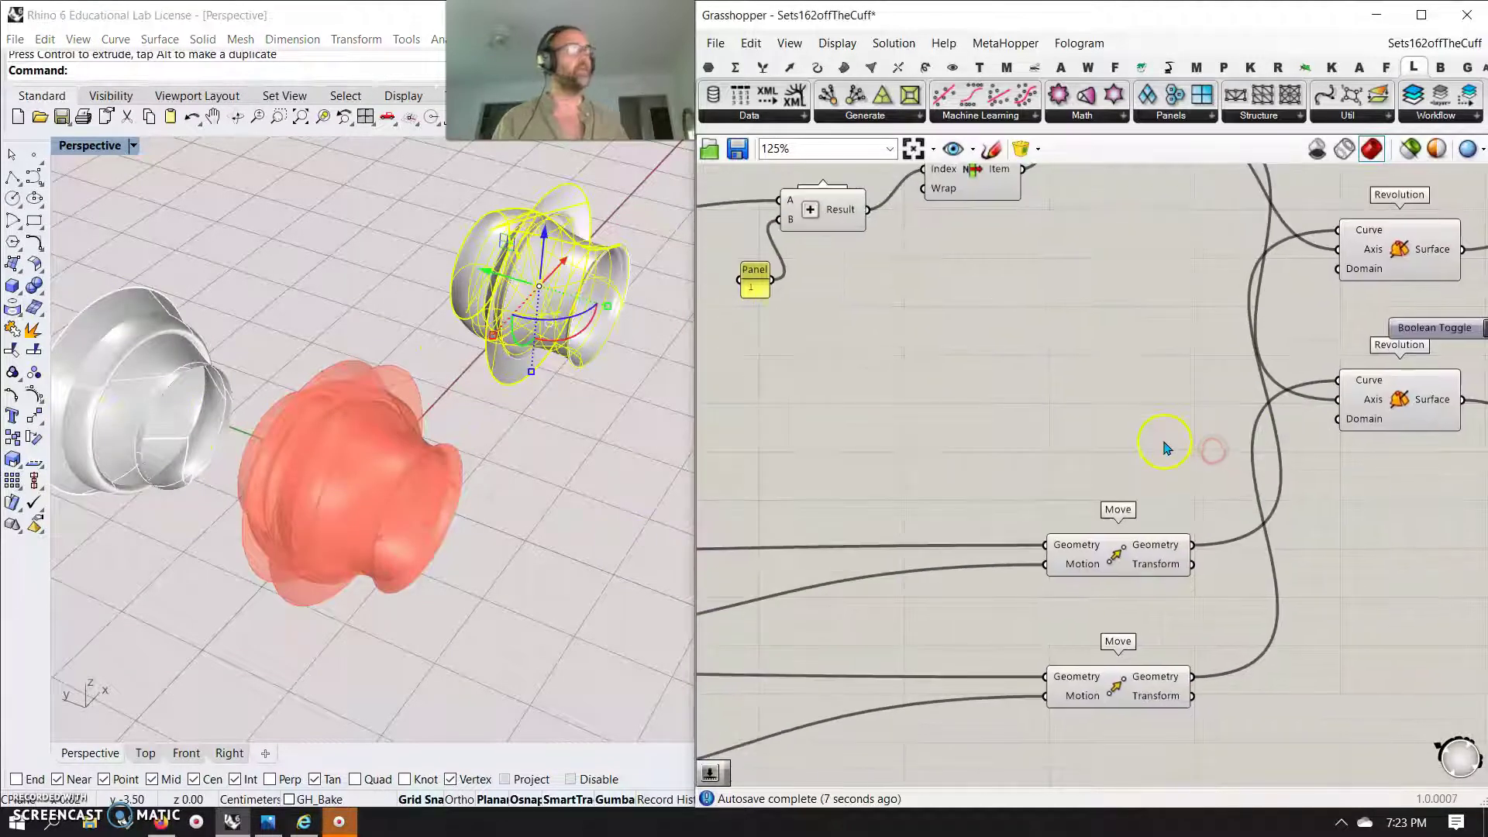
pyautogui.scroll(-5, 1165, 448)
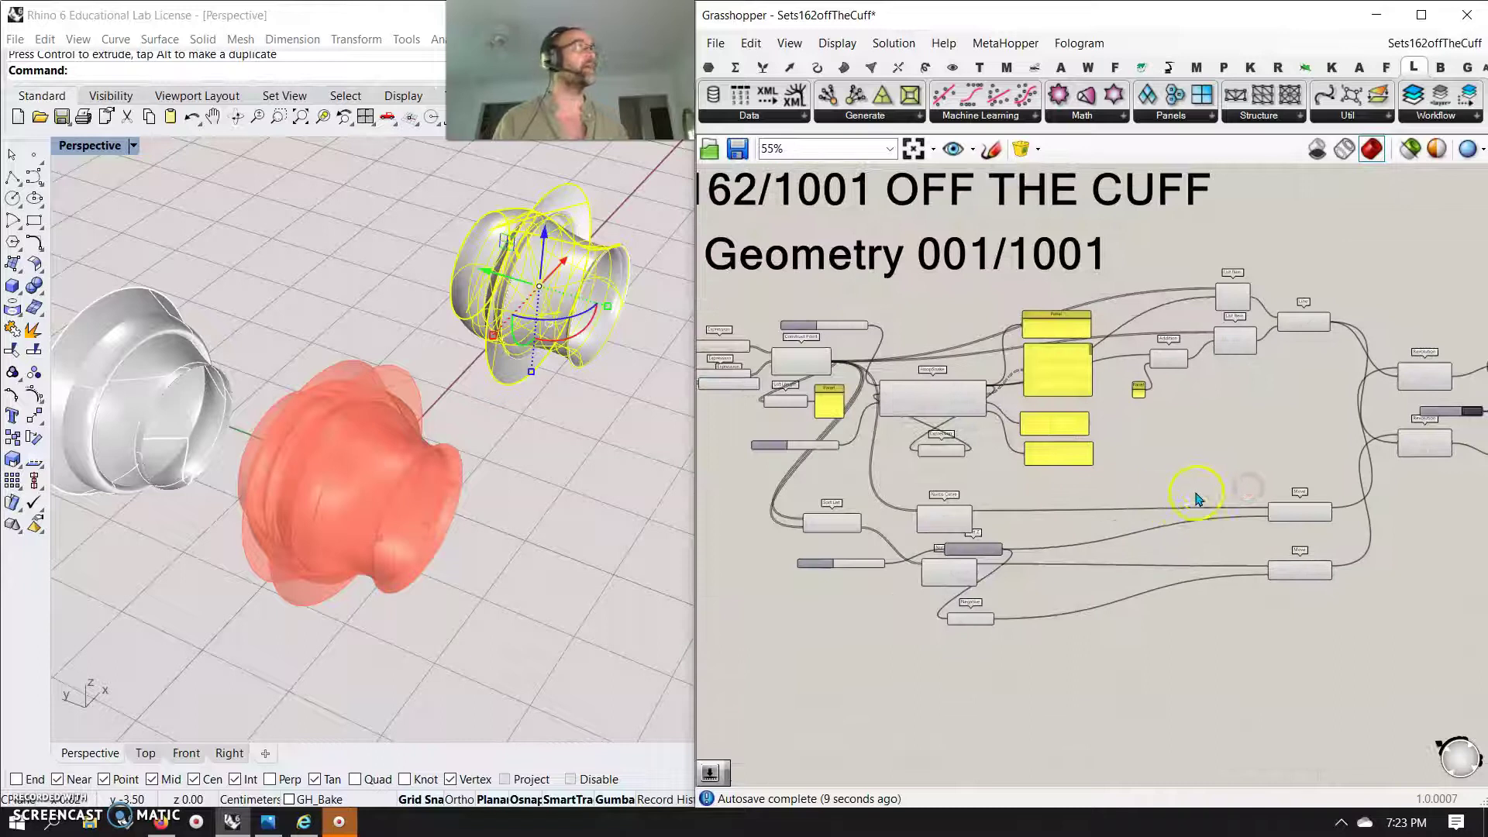
pyautogui.scroll(5, 1044, 398)
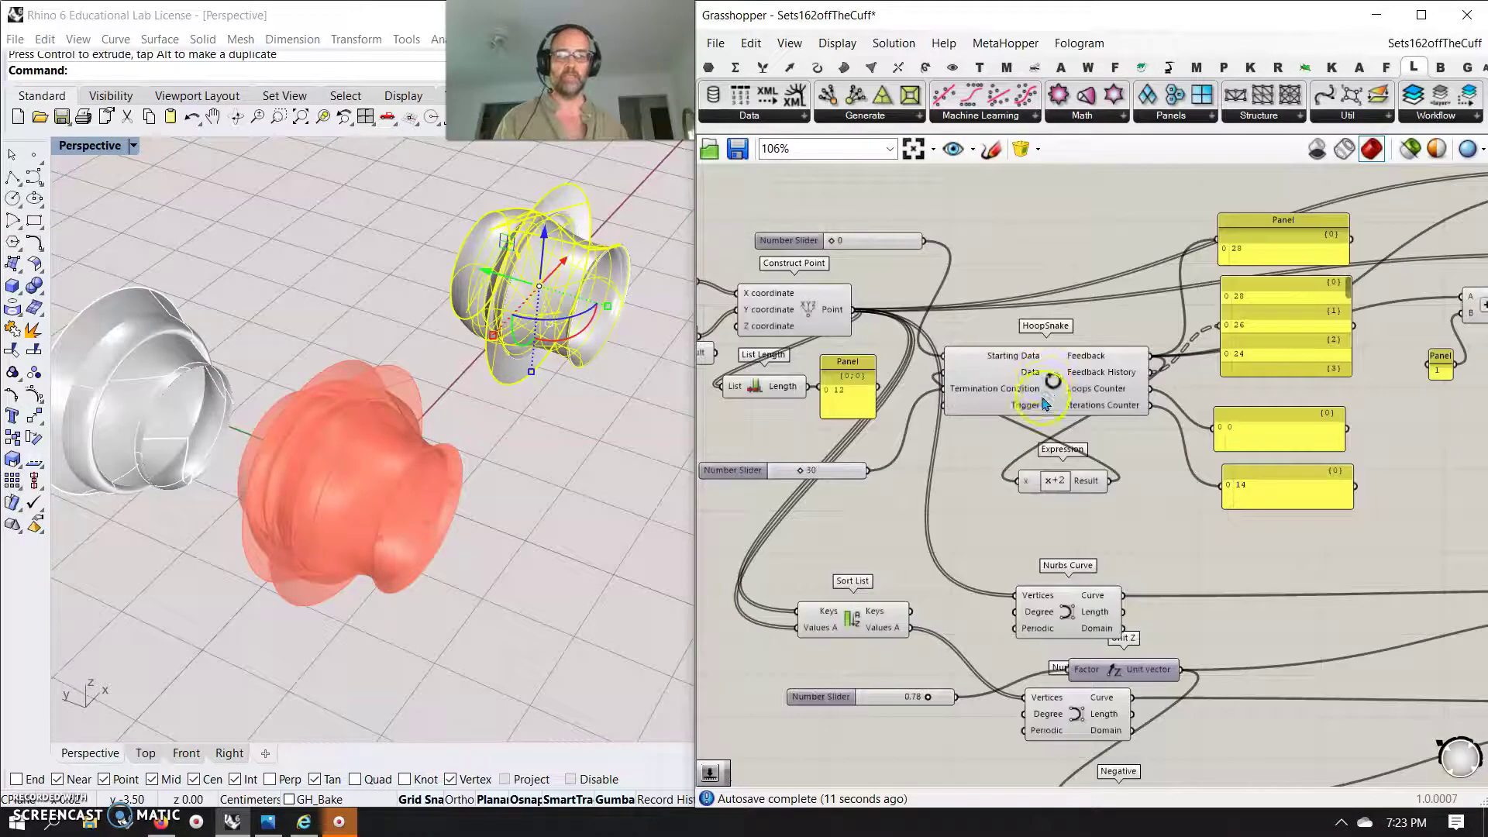
pyautogui.doubleClick(1048, 384)
pyautogui.moveTo(913, 630); pyautogui.dragTo(817, 678)
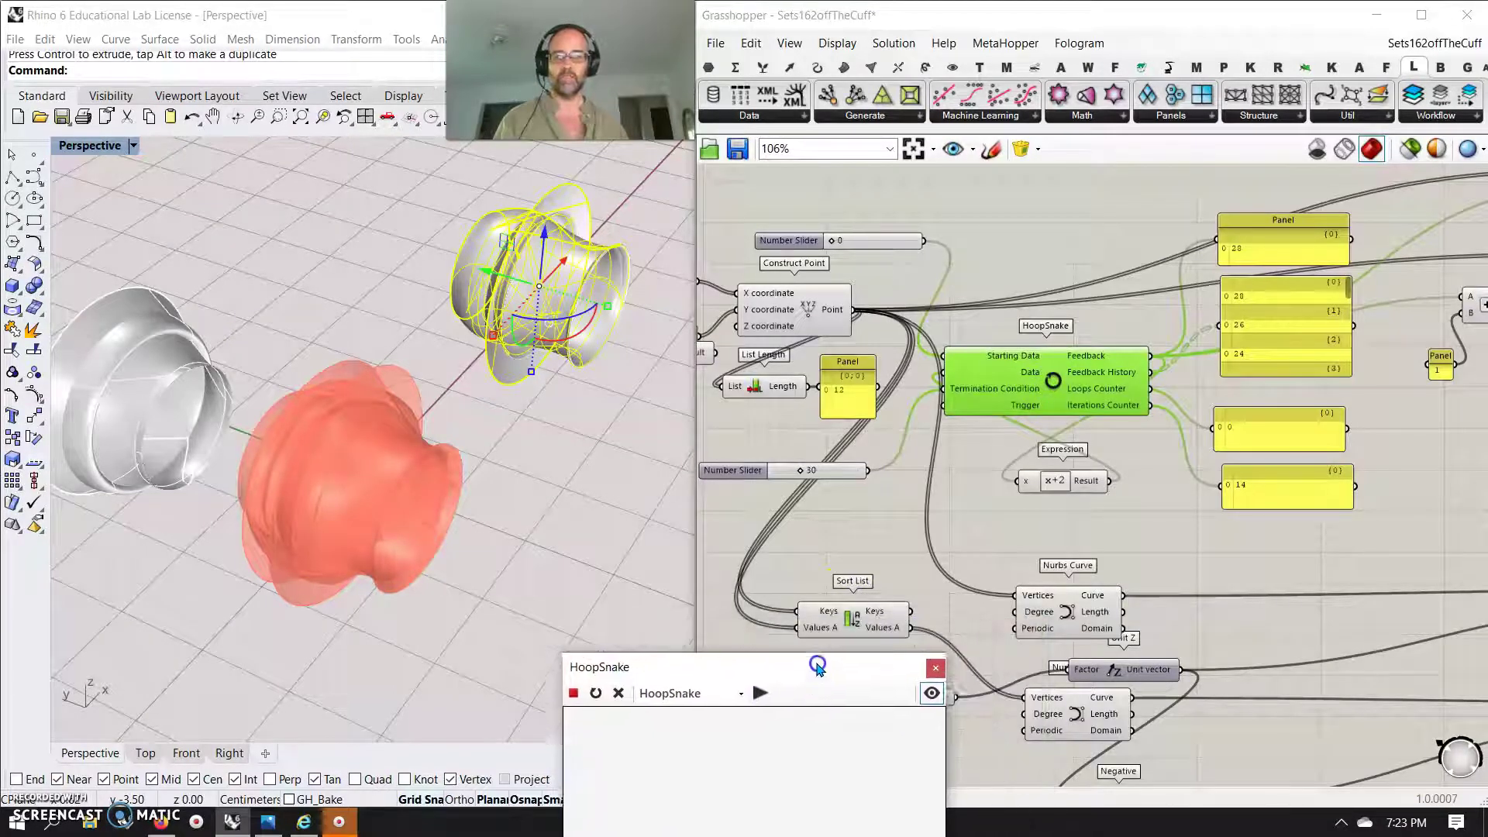
# - Run one more HoopSnake iteration and move the two newly baked surfaces away from the preview geometry in opposite directions
pyautogui.click(758, 701)
pyautogui.click(327, 521)
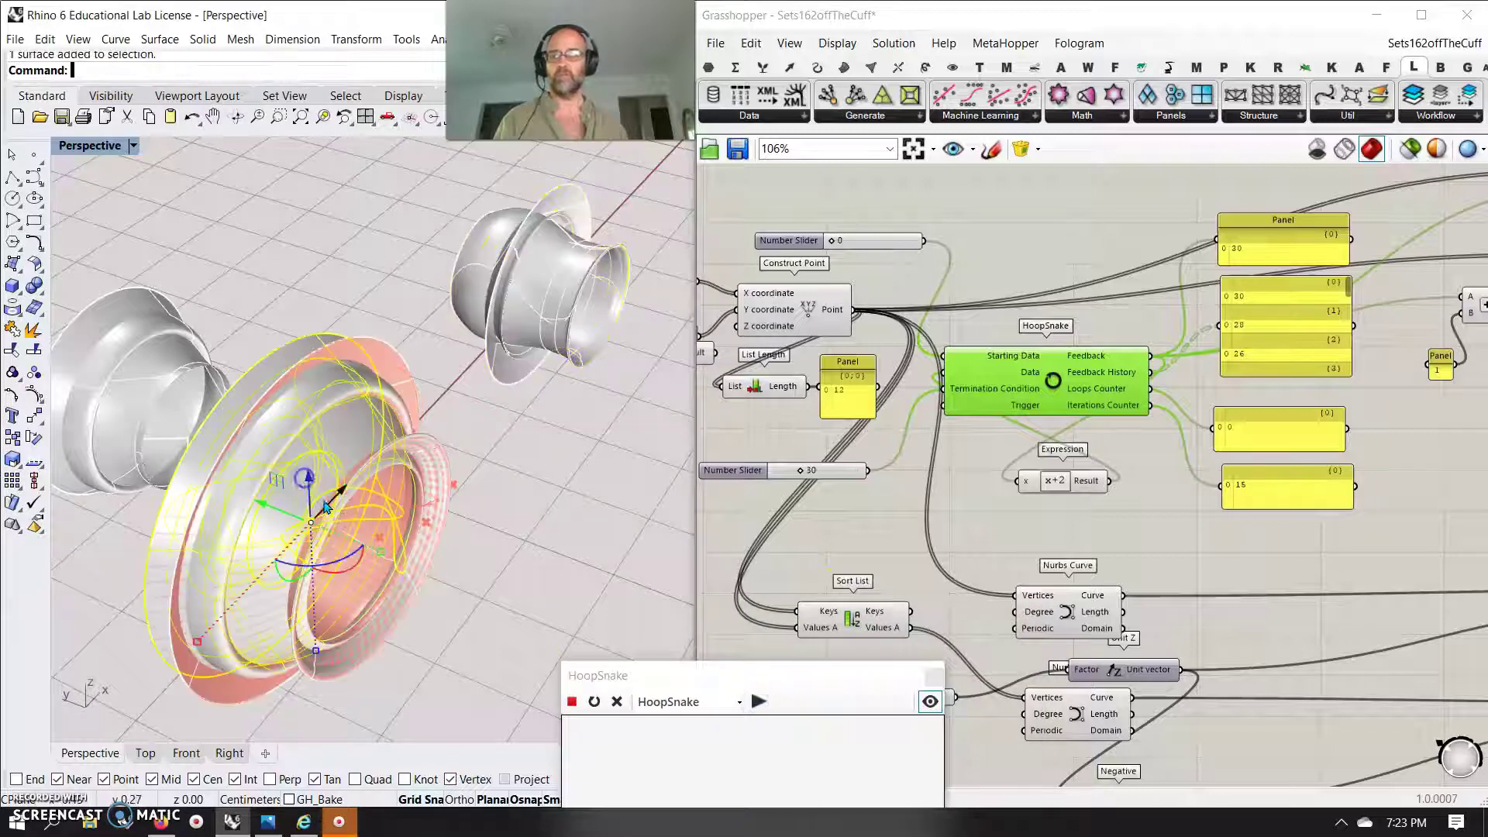
pyautogui.moveTo(340, 492); pyautogui.dragTo(199, 635)
pyautogui.moveTo(318, 625); pyautogui.dragTo(337, 598, button='right')
pyautogui.scroll(-5, 386, 527)
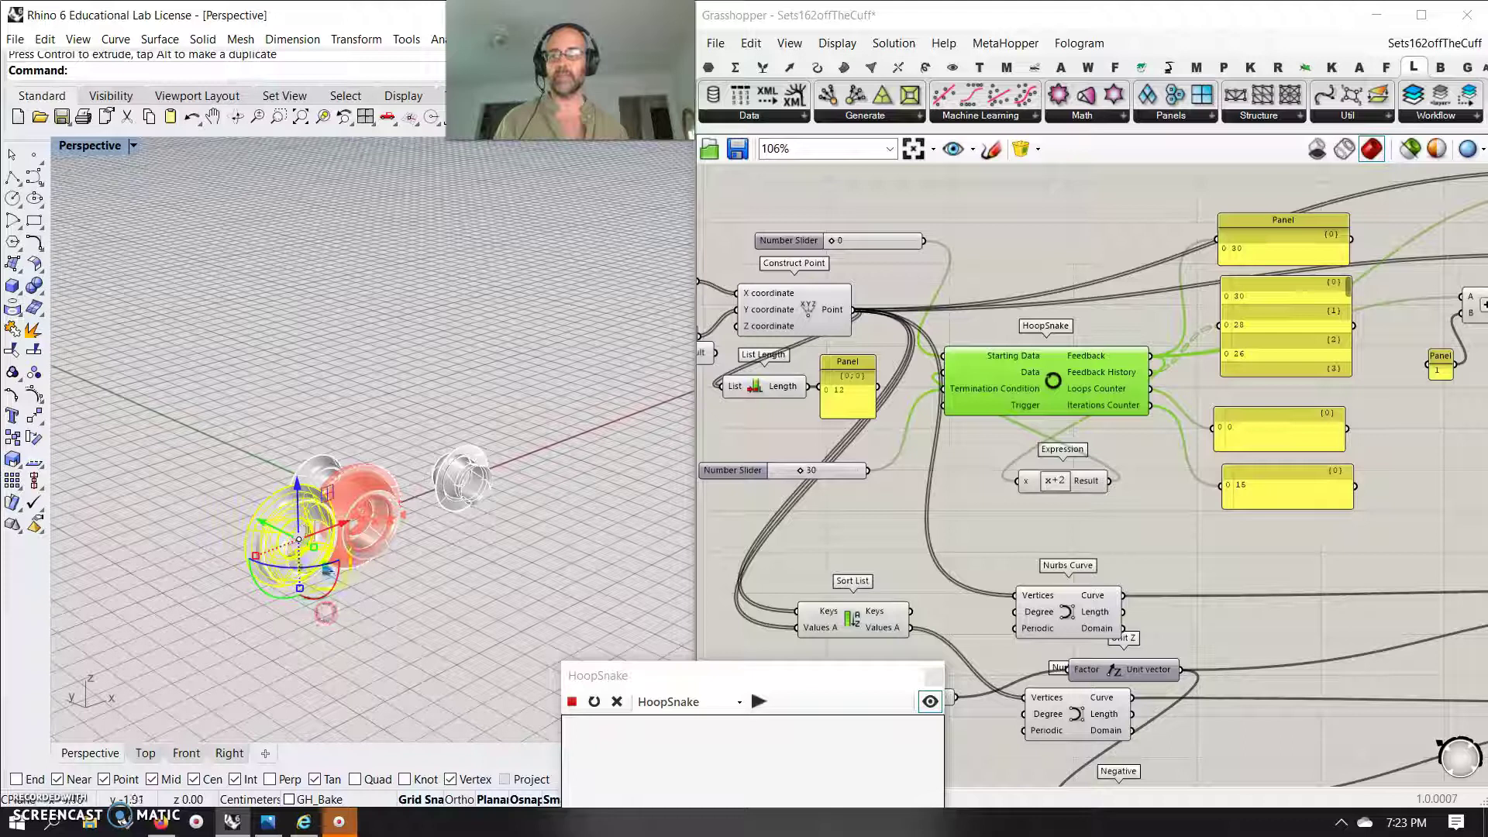
pyautogui.moveTo(337, 599); pyautogui.dragTo(284, 560)
pyautogui.click(351, 511)
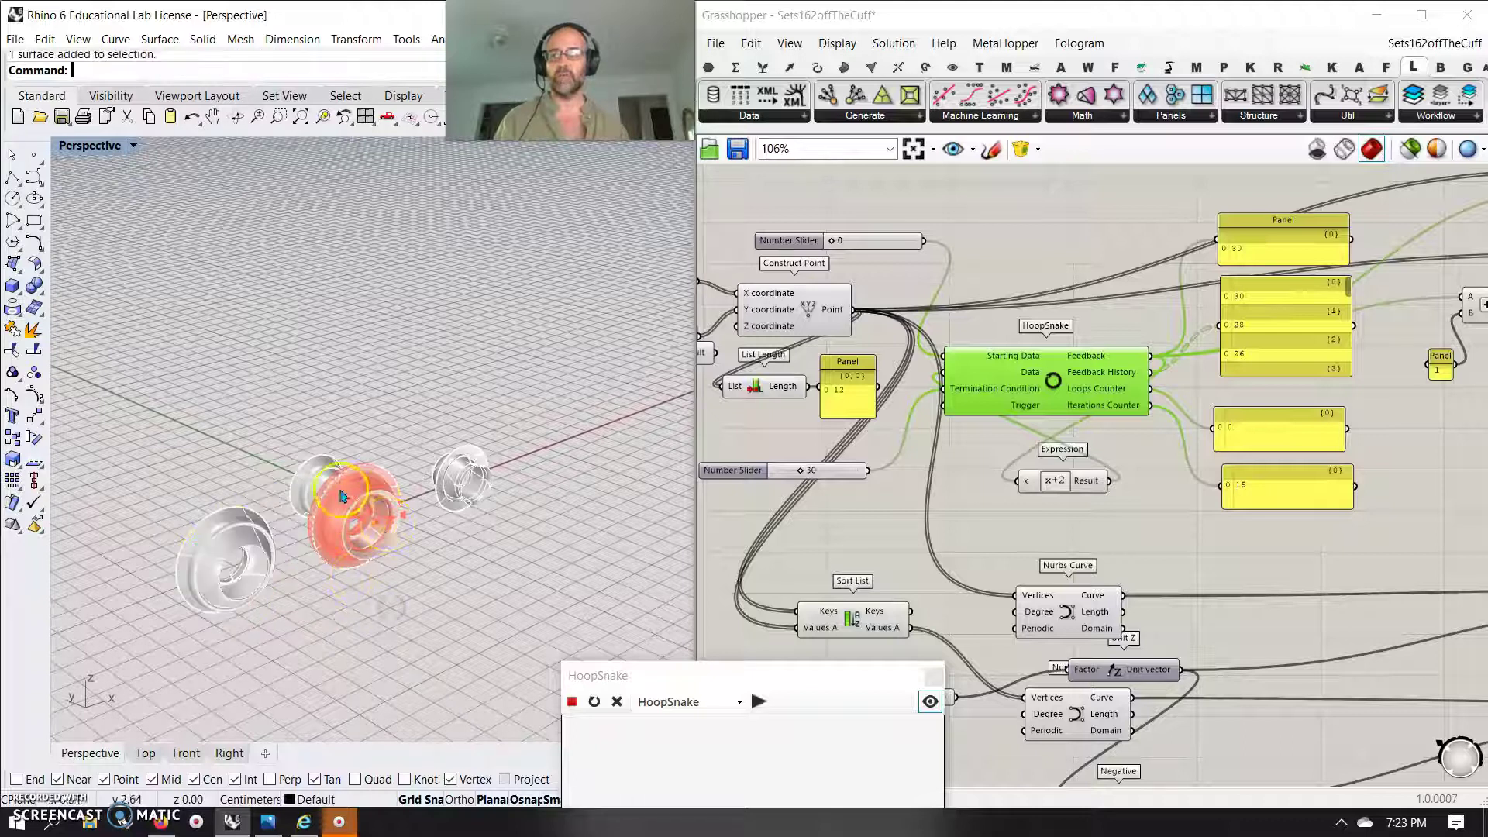
pyautogui.moveTo(316, 509); pyautogui.dragTo(384, 554)
pyautogui.moveTo(383, 554); pyautogui.dragTo(451, 581, button='right')
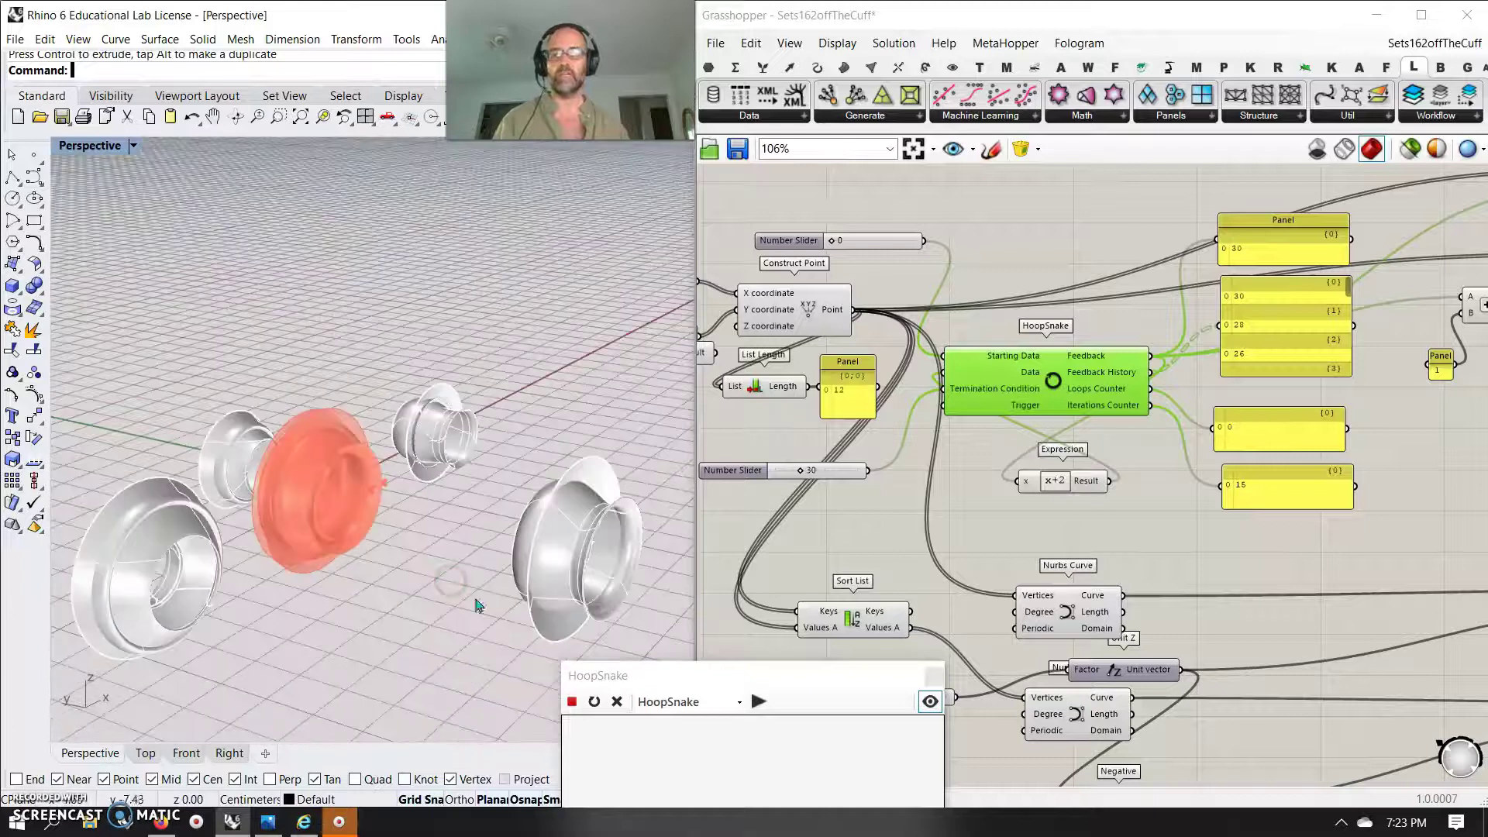
# - Close the HoopSnake control window and restrict Grasshopper's preview to selected components only
pyautogui.click(935, 676)
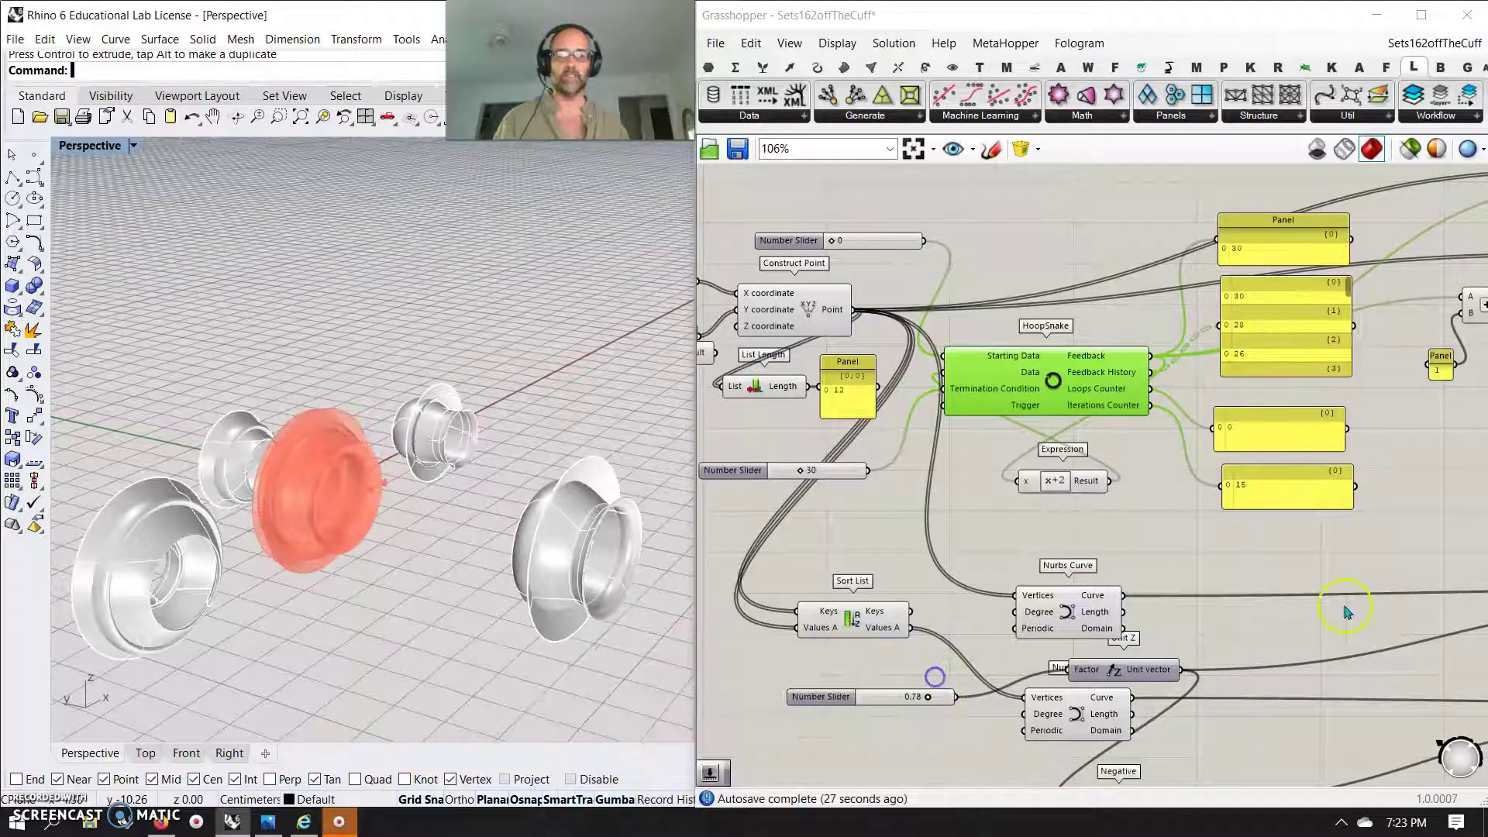
pyautogui.click(1381, 556)
pyautogui.click(1411, 157)
# - Rotate the small baked surface at the far end of the group so that it stands upright
pyautogui.moveTo(371, 557); pyautogui.dragTo(378, 582, button='right')
pyautogui.click(399, 422)
pyautogui.moveTo(438, 475); pyautogui.dragTo(479, 440)
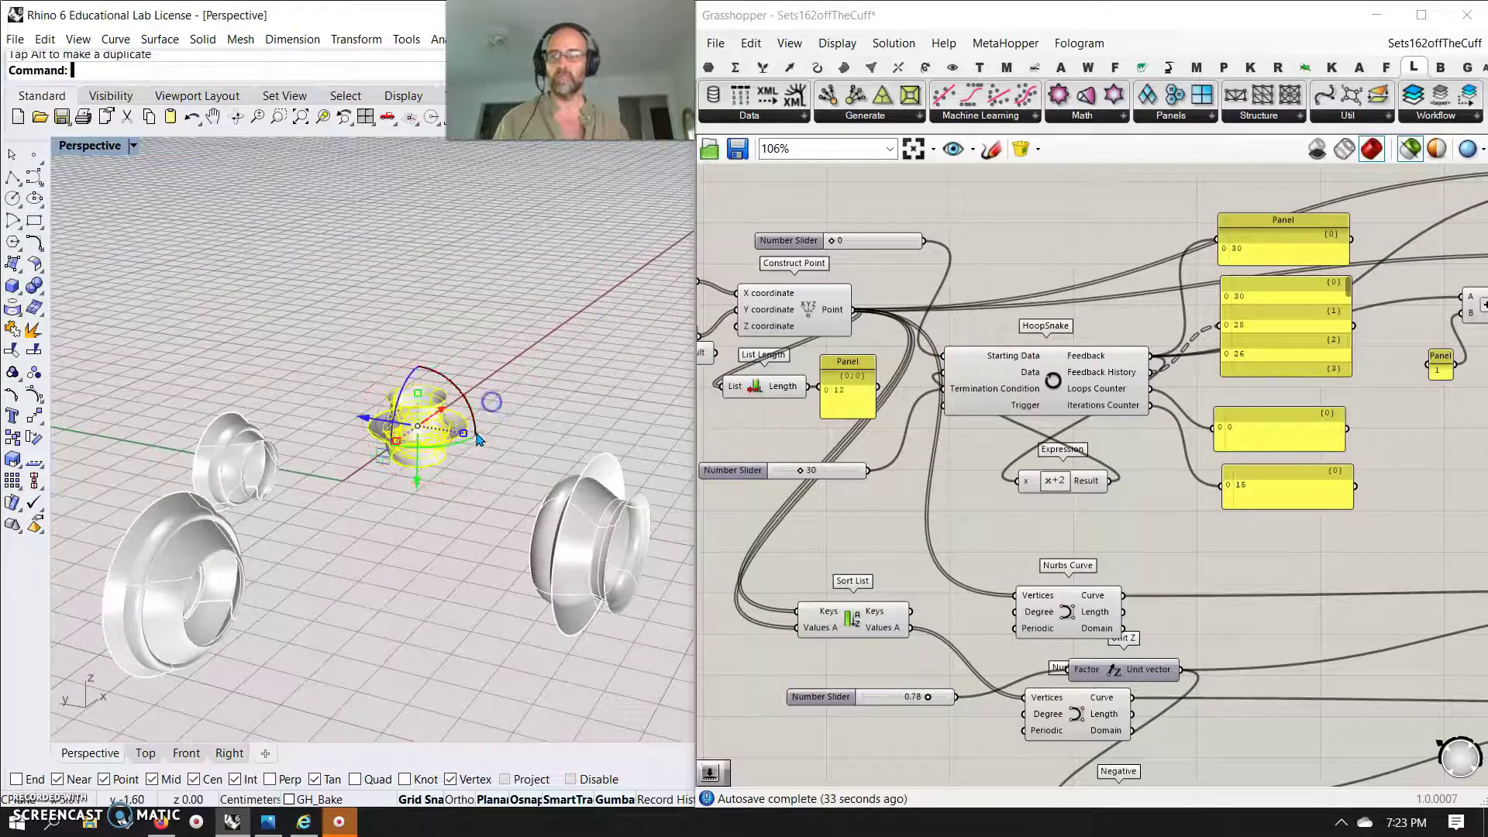
# - Thicken the upright surface into a solid with OffsetSrf, deleting the input surface
pyautogui.scroll(9, 420, 445)
pyautogui.click(431, 555)
pyautogui.click(422, 401)
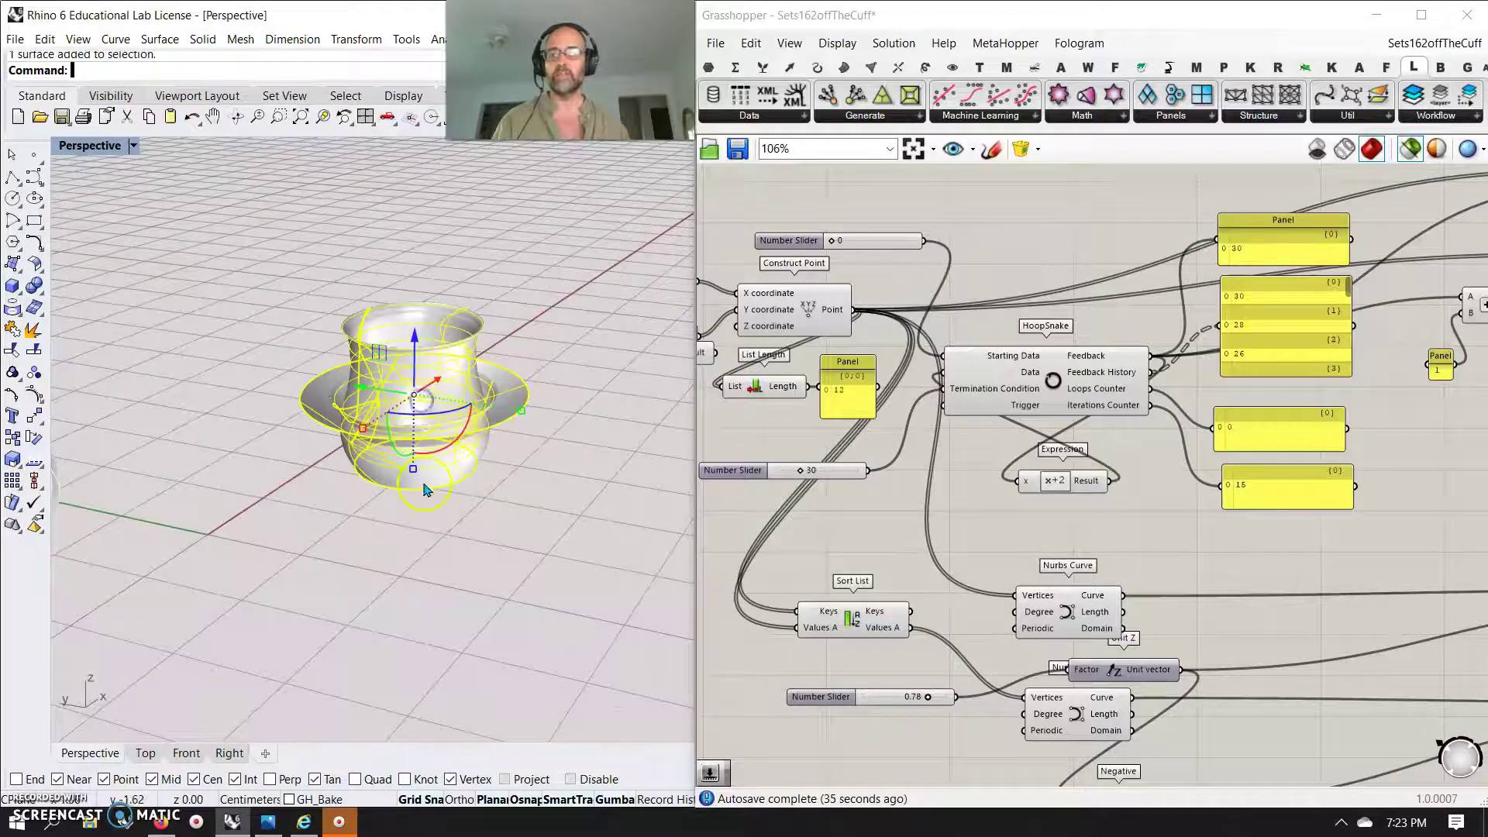
pyautogui.moveTo(425, 560); pyautogui.dragTo(425, 649, button='right')
pyautogui.moveTo(479, 498); pyautogui.dragTo(474, 417, button='right')
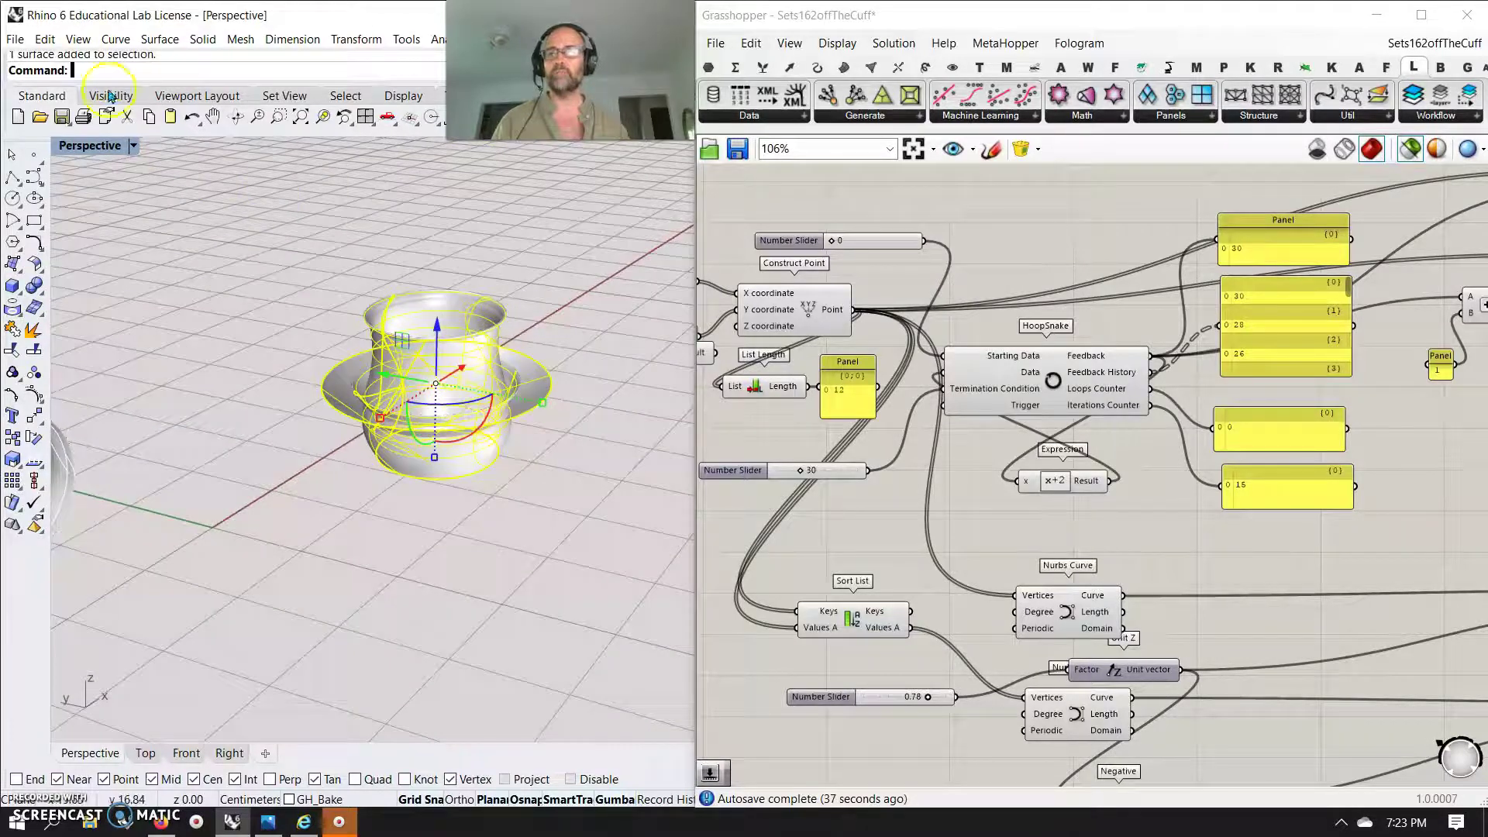
pyautogui.write('off')
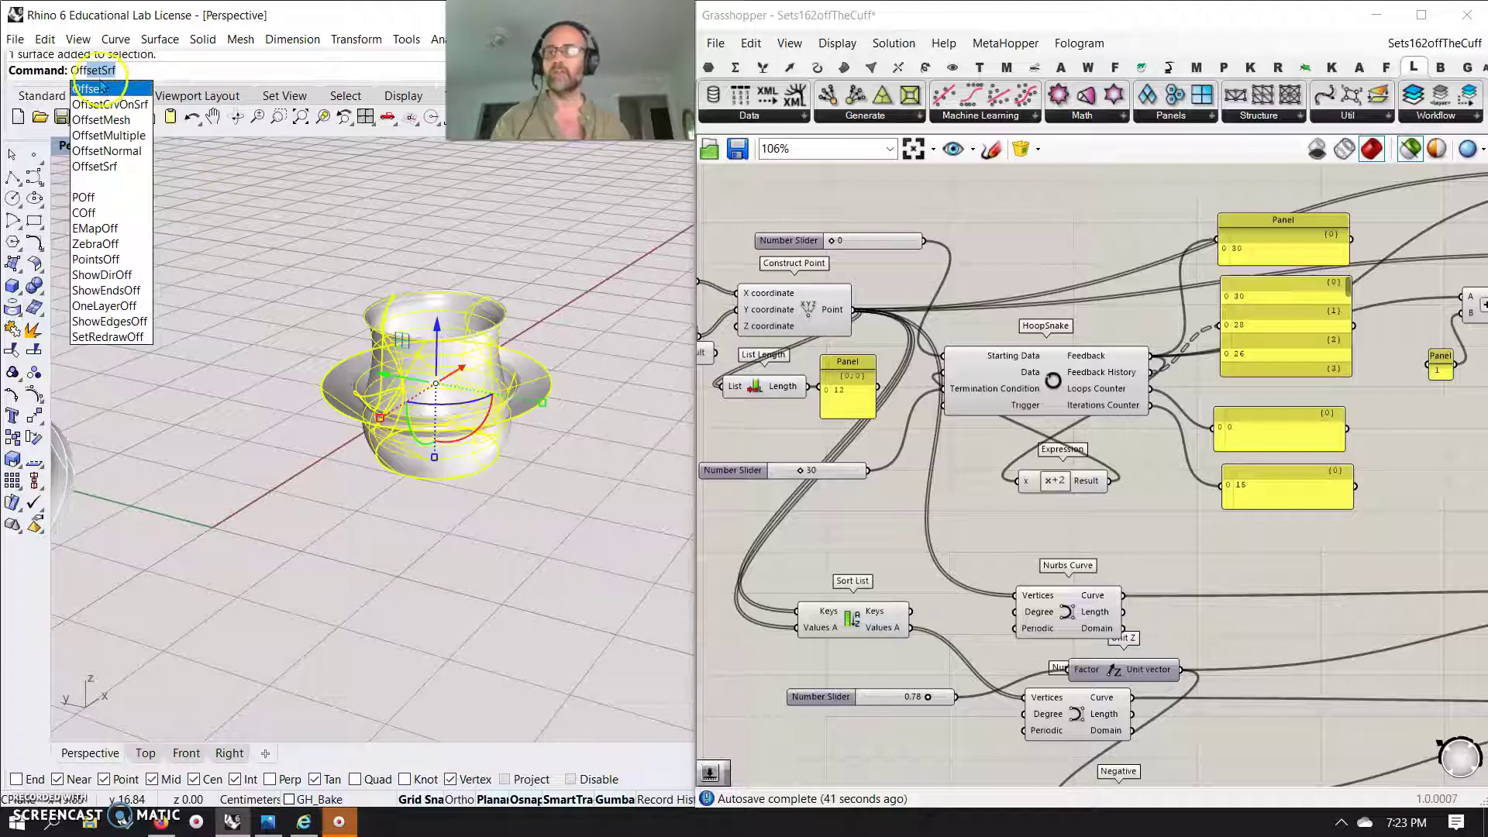
pyautogui.click(95, 165)
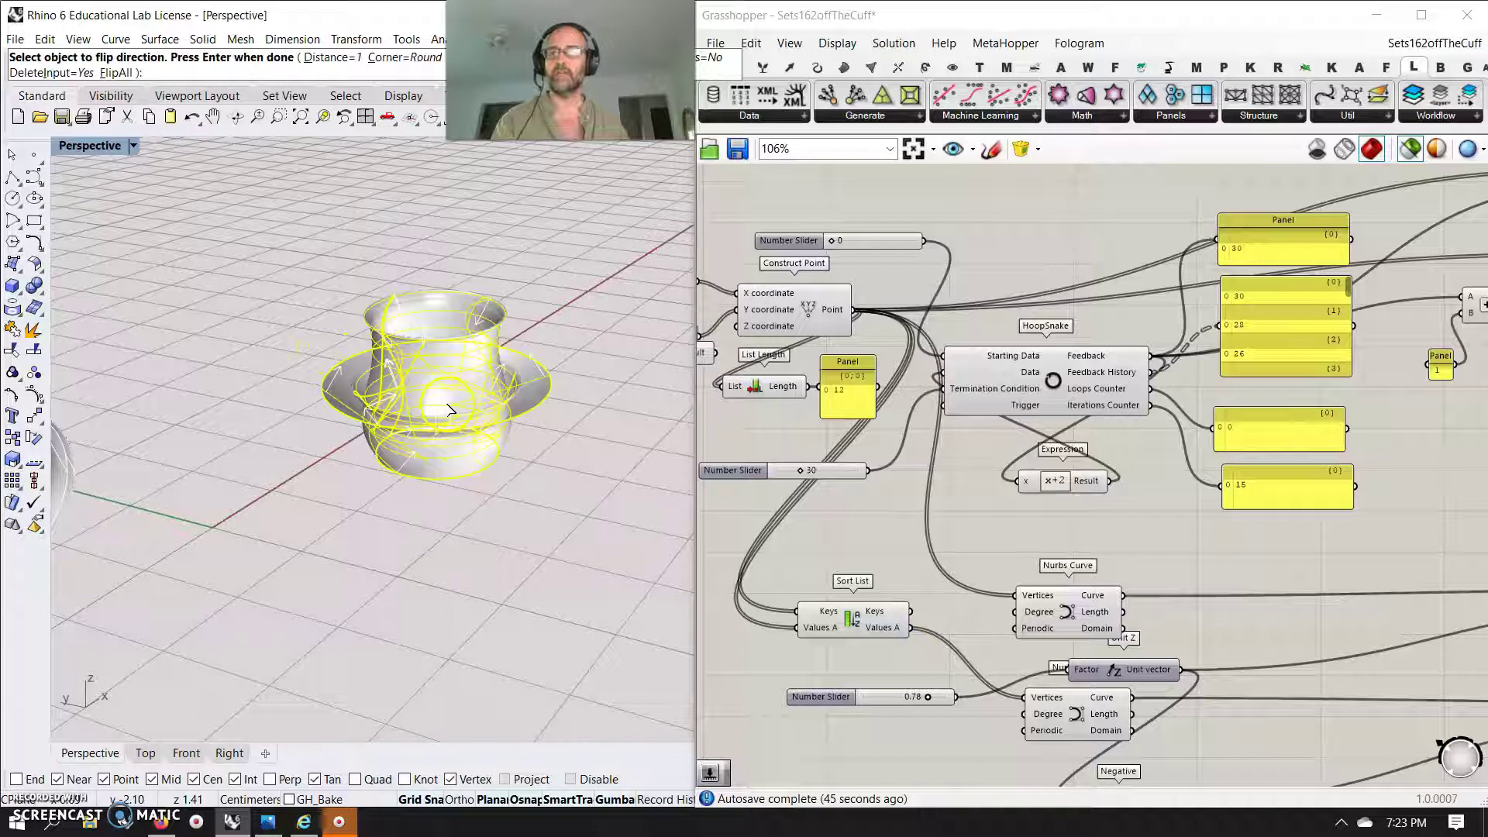
pyautogui.press('Return')
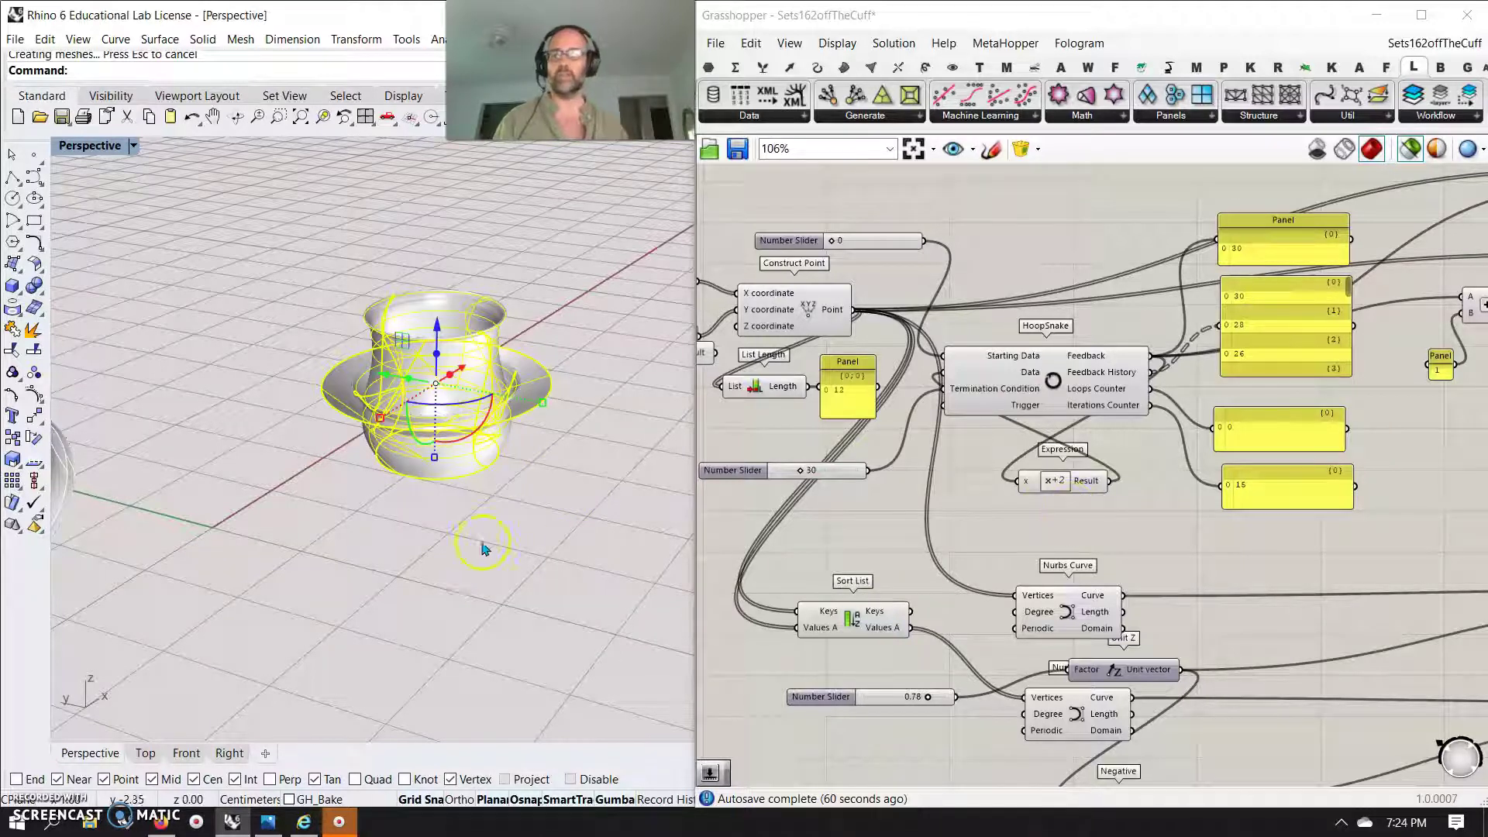
# - Examine the thickened vessel's rim, interior and flange from several angles
pyautogui.scroll(-5, 482, 549)
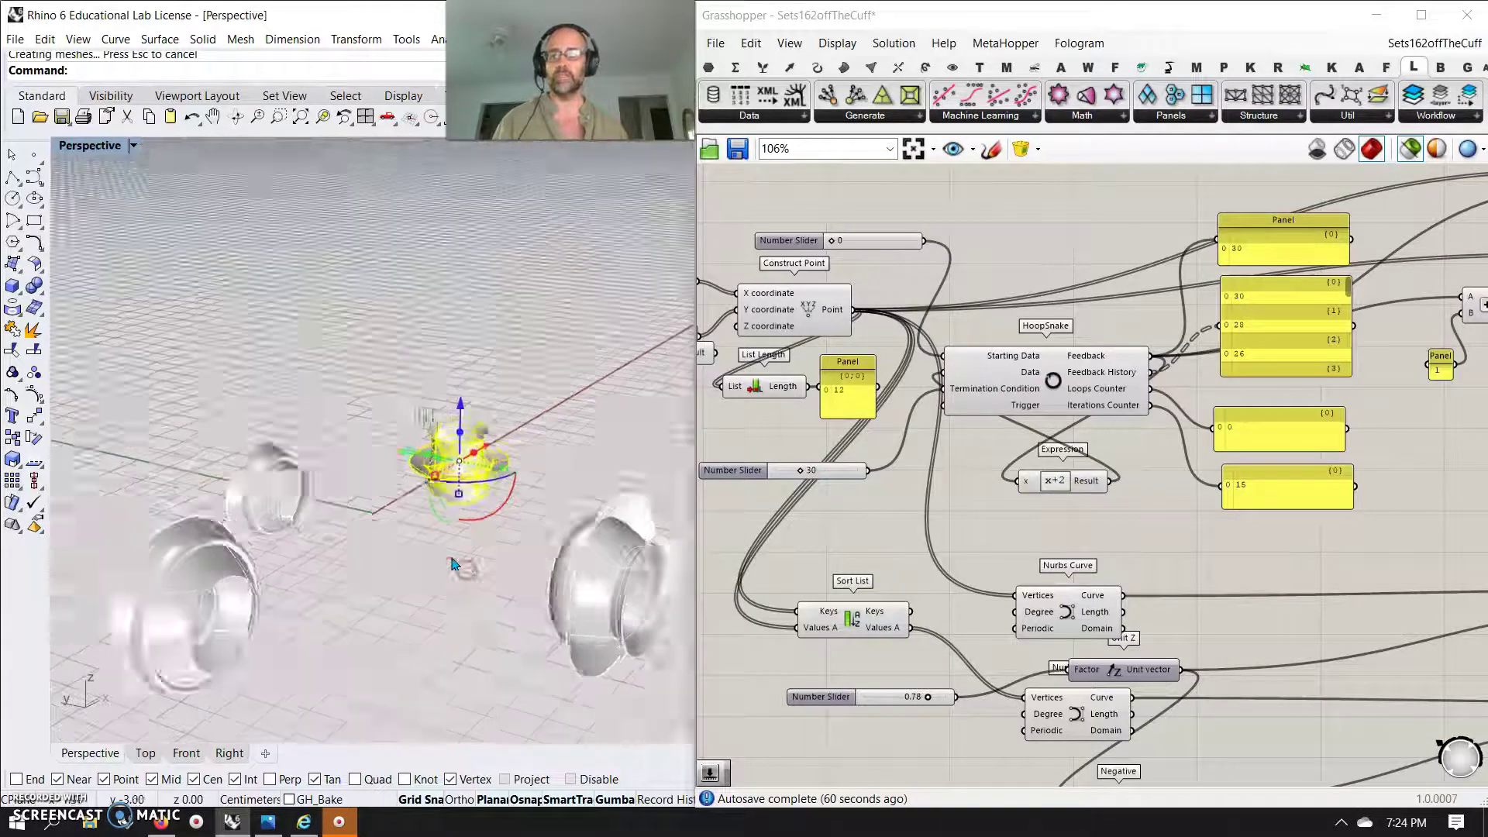
pyautogui.click(452, 551)
pyautogui.moveTo(462, 427); pyautogui.dragTo(466, 475, button='right')
pyautogui.scroll(6, 477, 357)
pyautogui.scroll(8, 477, 358)
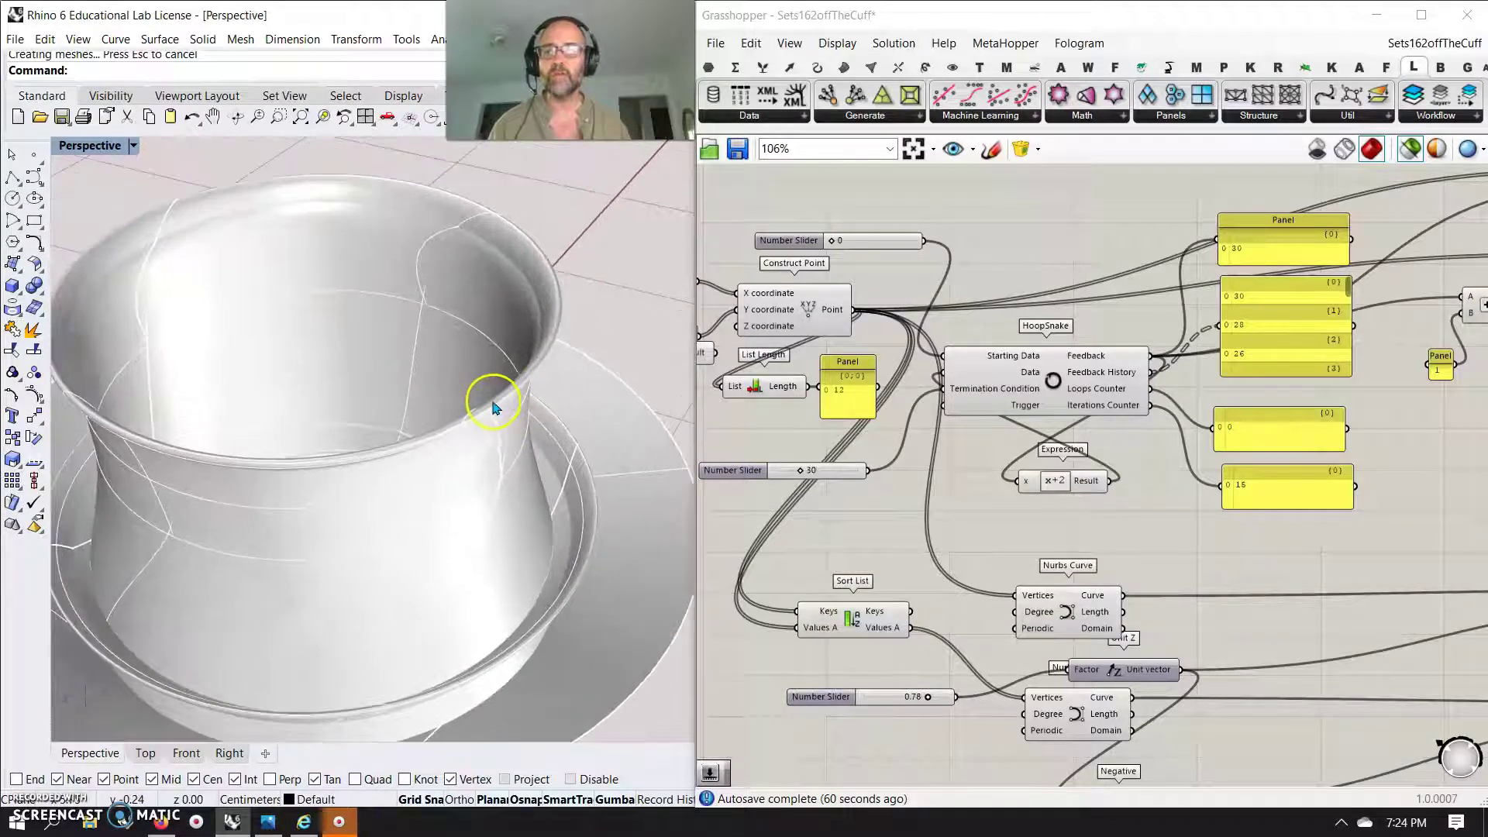
pyautogui.moveTo(491, 402)
pyautogui.mouseDown(button='right')
pyautogui.moveTo(452, 524)
pyautogui.moveTo(453, 472)
pyautogui.mouseUp(button='right')
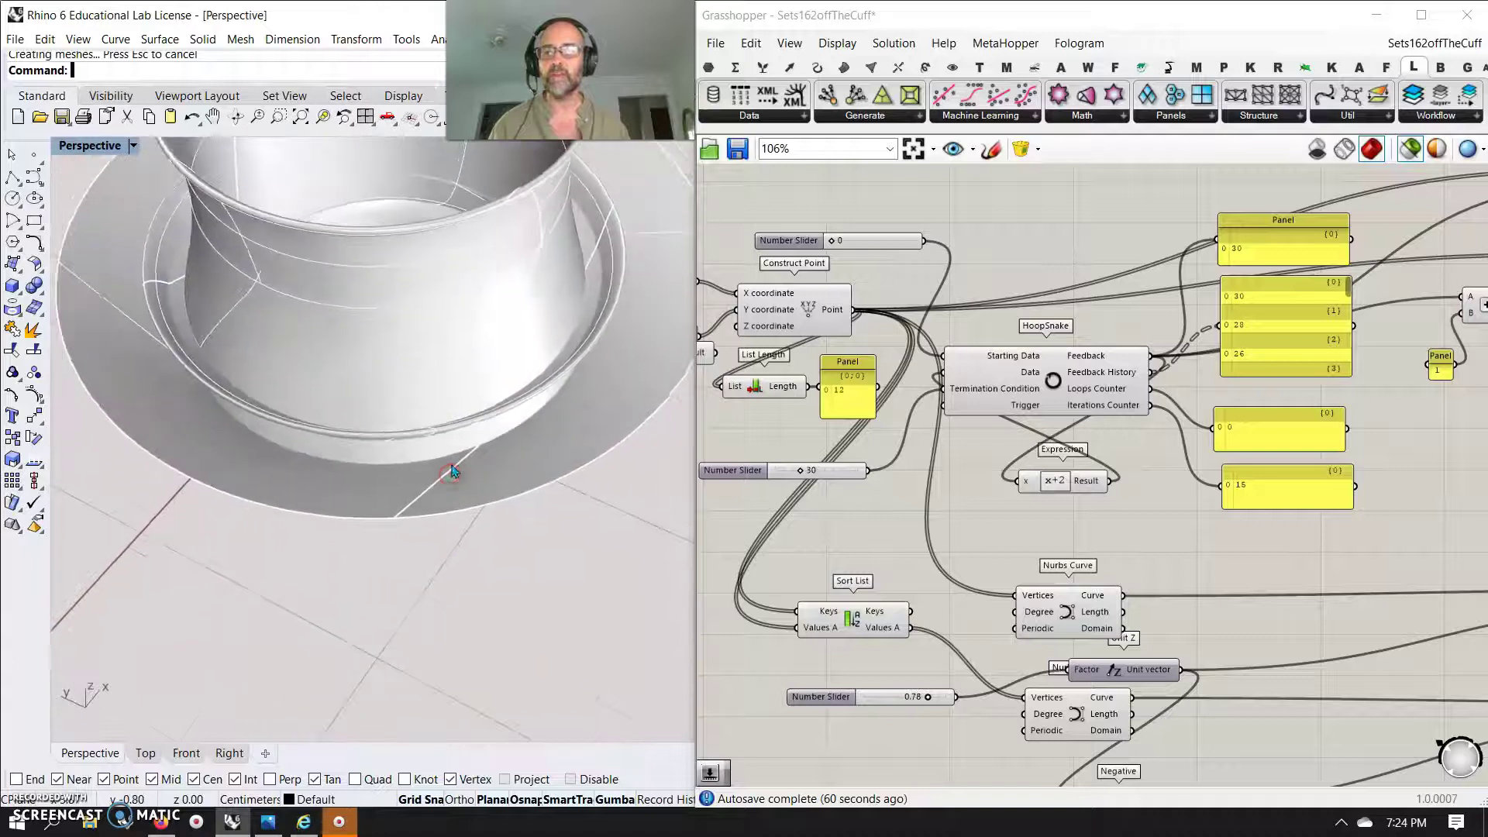
pyautogui.scroll(-10, 470, 432)
pyautogui.moveTo(487, 359); pyautogui.dragTo(485, 417, button='right')
pyautogui.scroll(3, 457, 252)
# - Set the Perspective viewport to the Artistic display mode and view the whole group of baked objects
pyautogui.rightClick(93, 145)
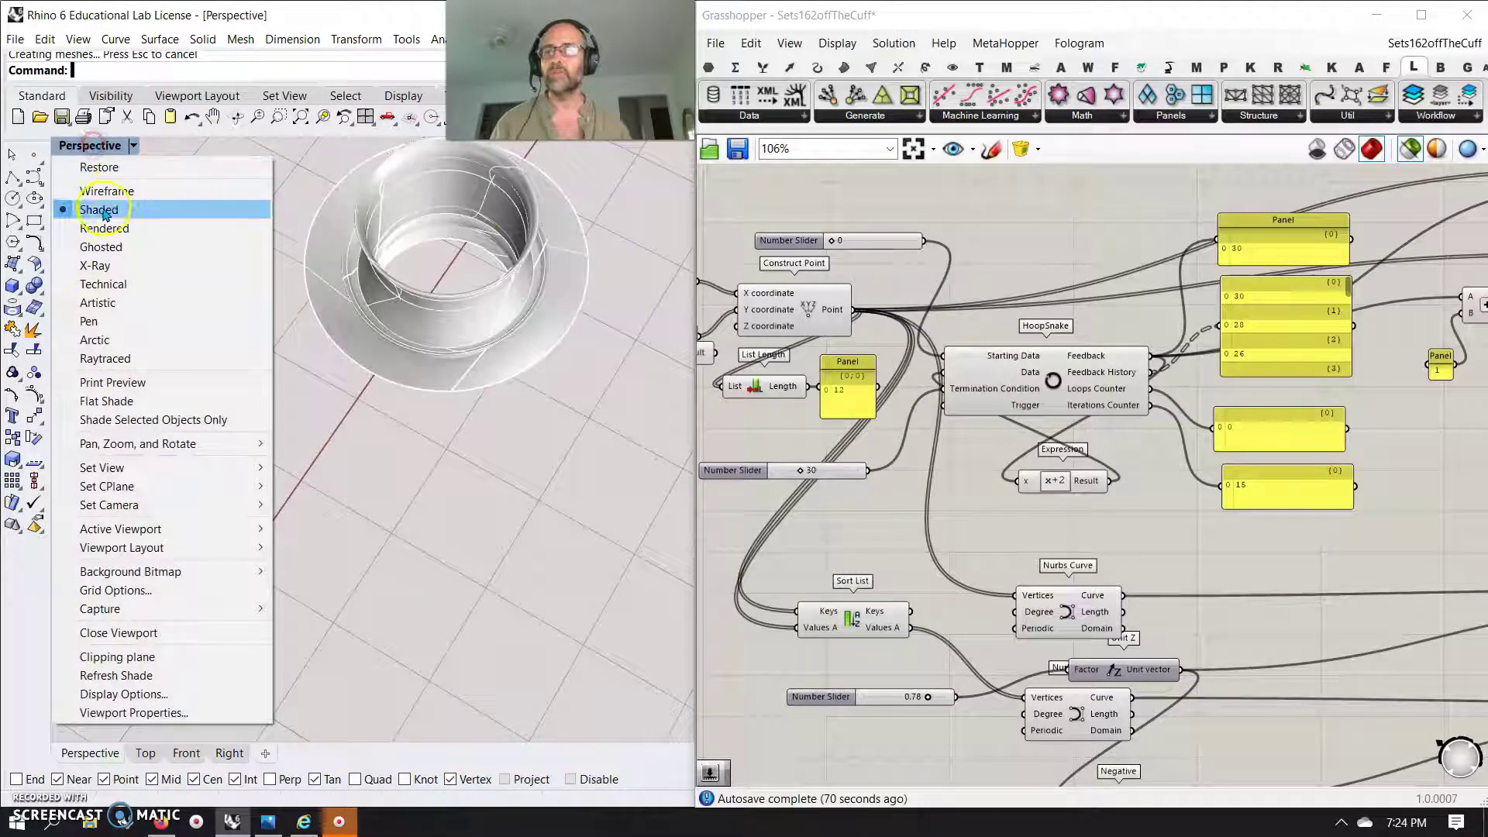
pyautogui.click(110, 304)
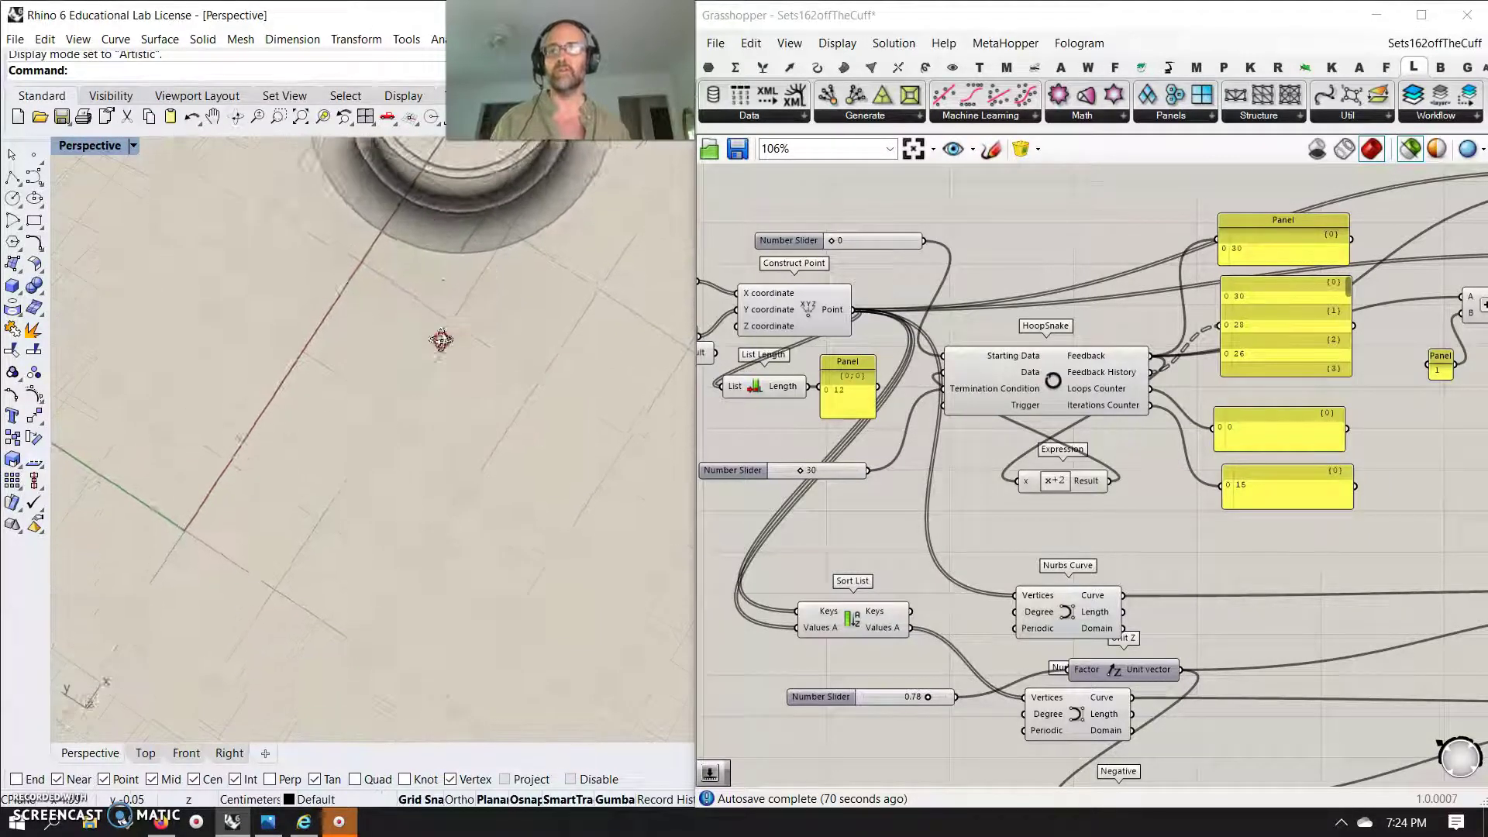
pyautogui.moveTo(432, 203); pyautogui.dragTo(431, 155, button='right')
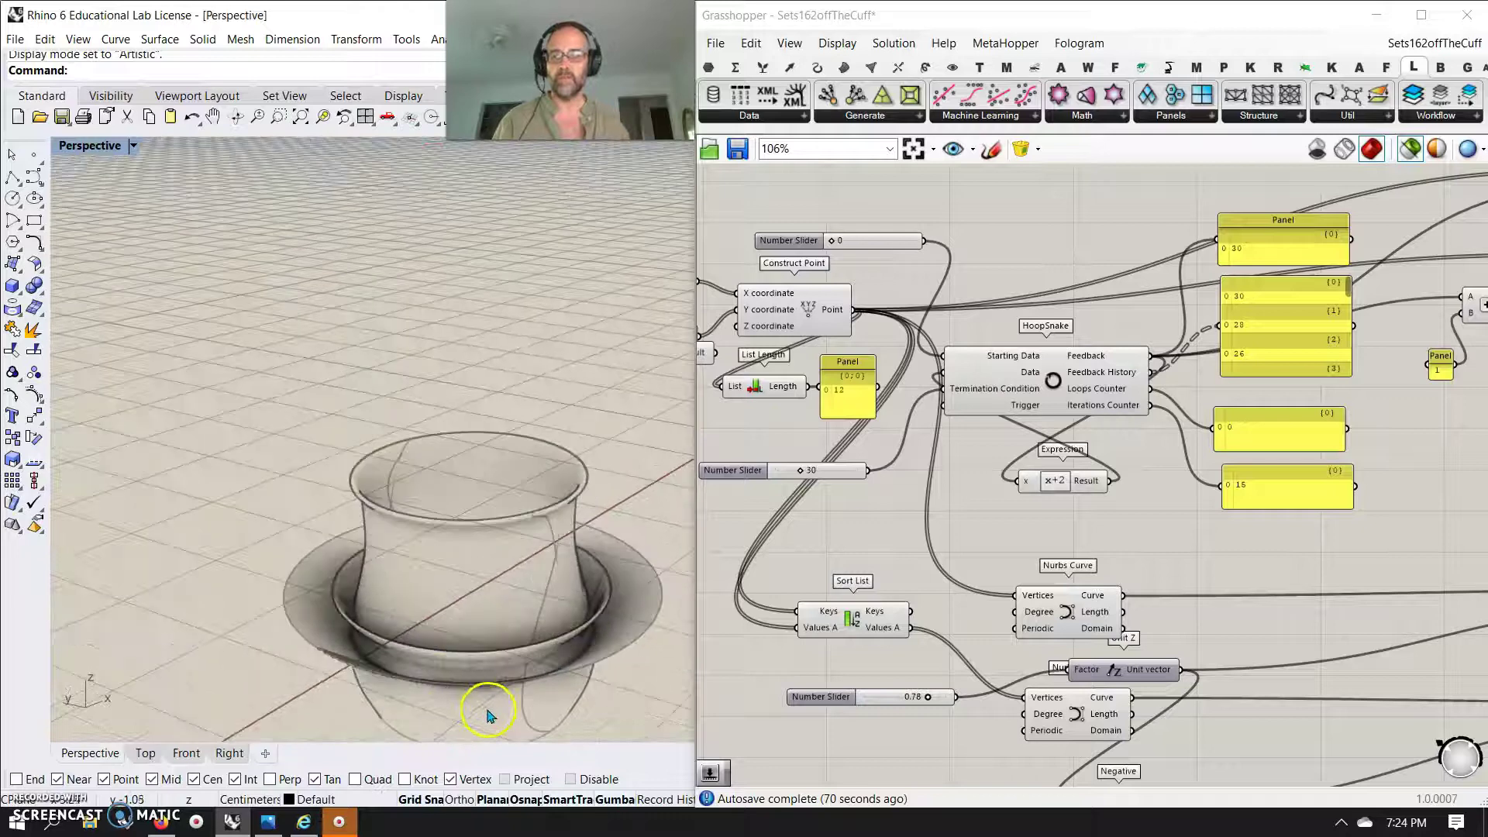
pyautogui.moveTo(488, 684); pyautogui.dragTo(432, 741, button='right')
pyautogui.scroll(3, 365, 581)
pyautogui.scroll(-8, 365, 592)
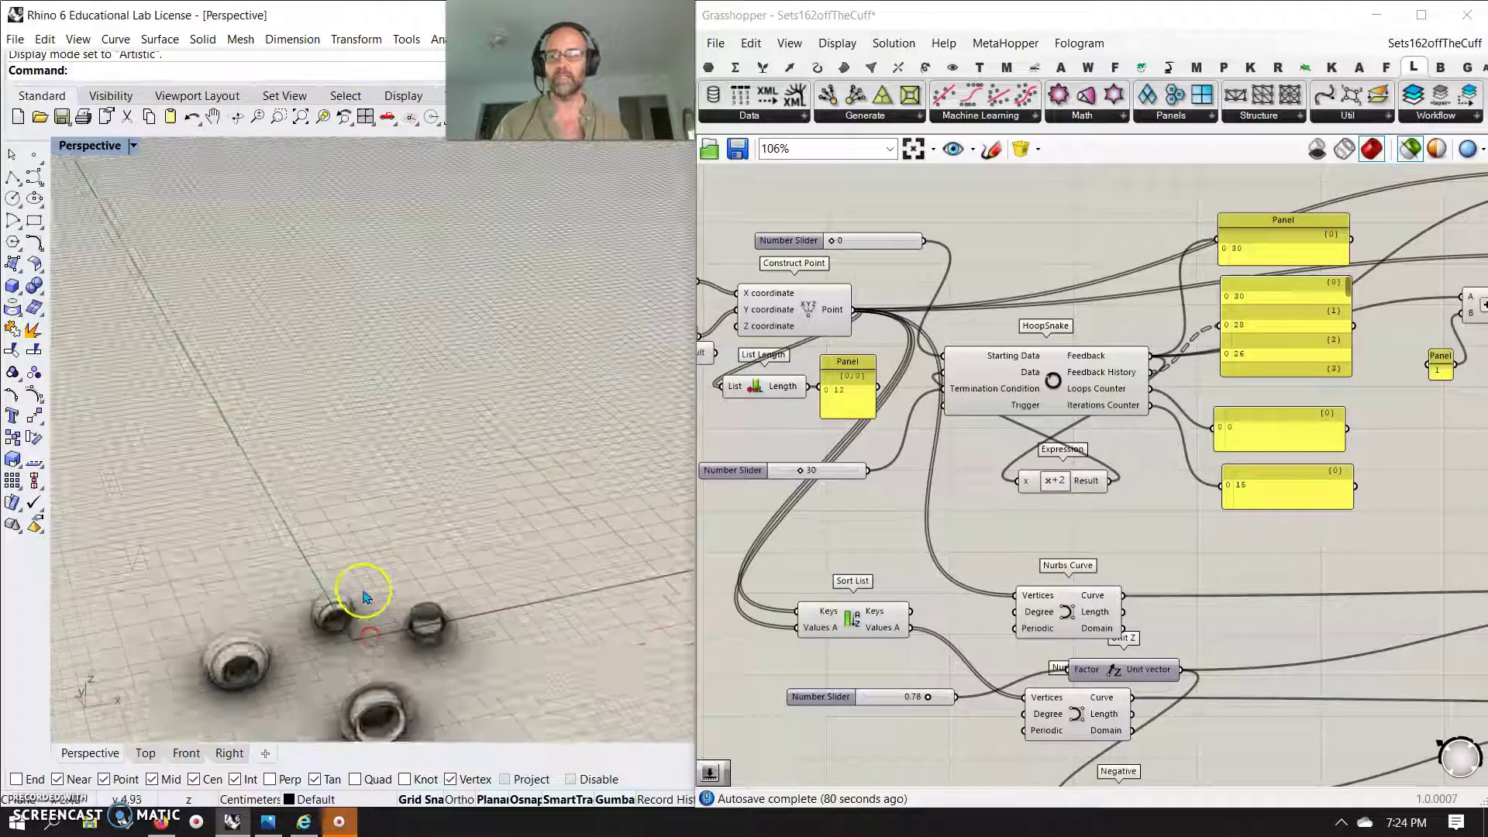
pyautogui.moveTo(314, 687); pyautogui.dragTo(631, 426, button='right')
# - Move the upright solid vessel along the X axis to beside the large baked surface at the other end
pyautogui.click(643, 444)
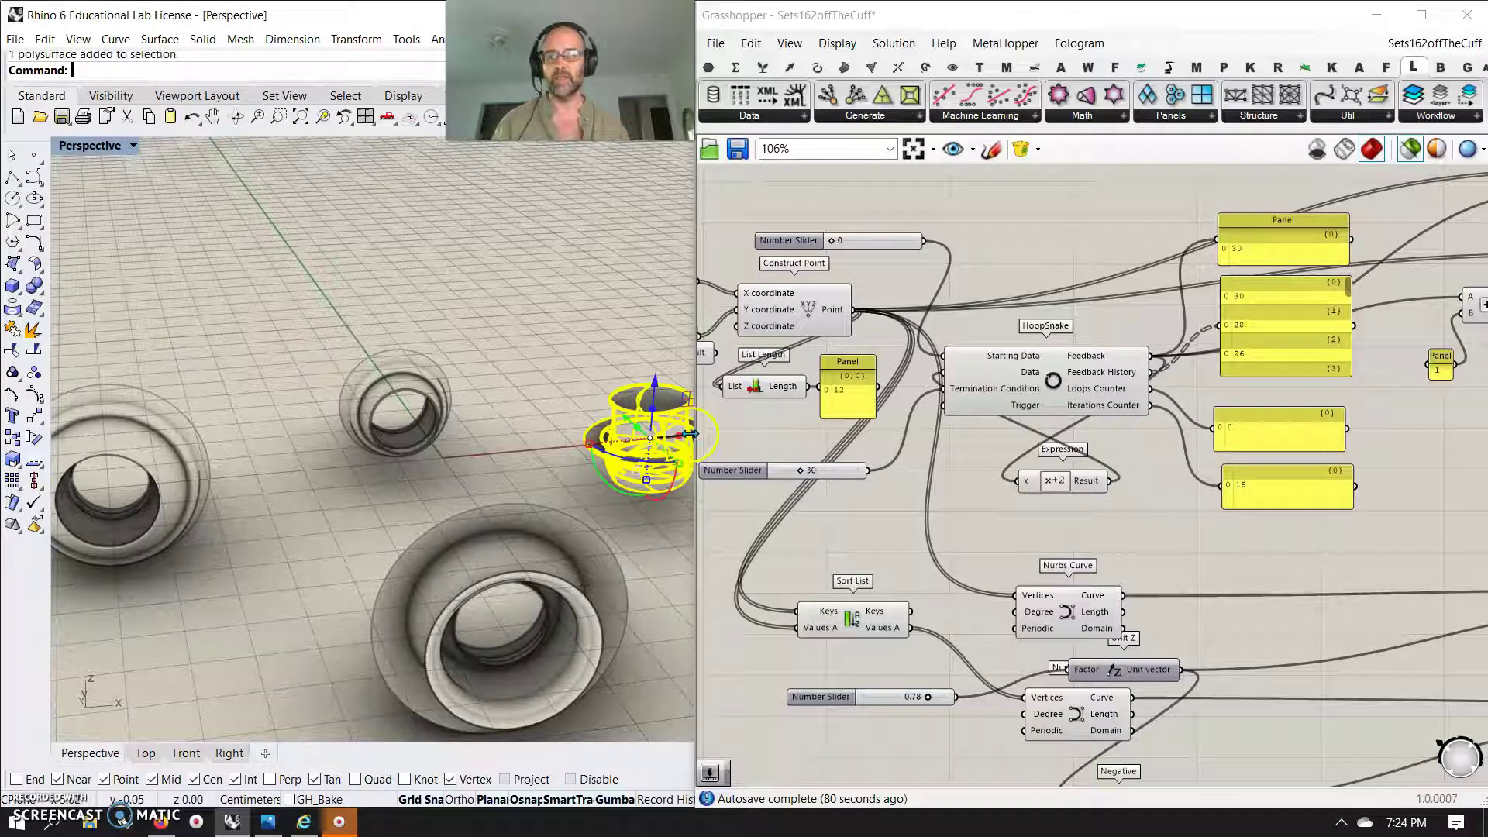
pyautogui.moveTo(503, 471); pyautogui.dragTo(698, 459, button='right')
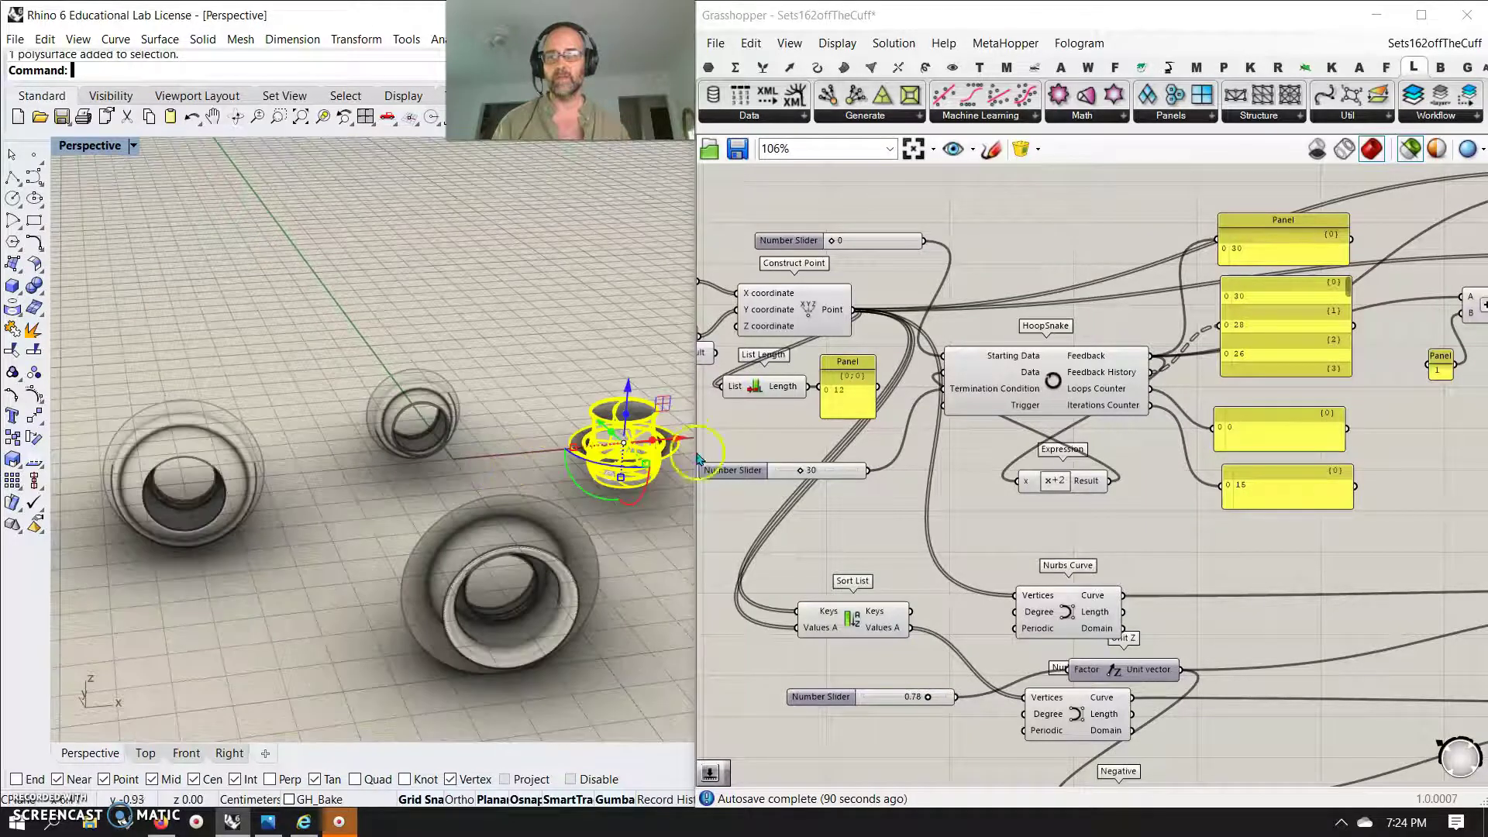
pyautogui.moveTo(678, 444)
pyautogui.mouseDown()
pyautogui.moveTo(475, 442)
pyautogui.moveTo(249, 468)
pyautogui.moveTo(374, 475)
pyautogui.moveTo(298, 473)
pyautogui.mouseUp()
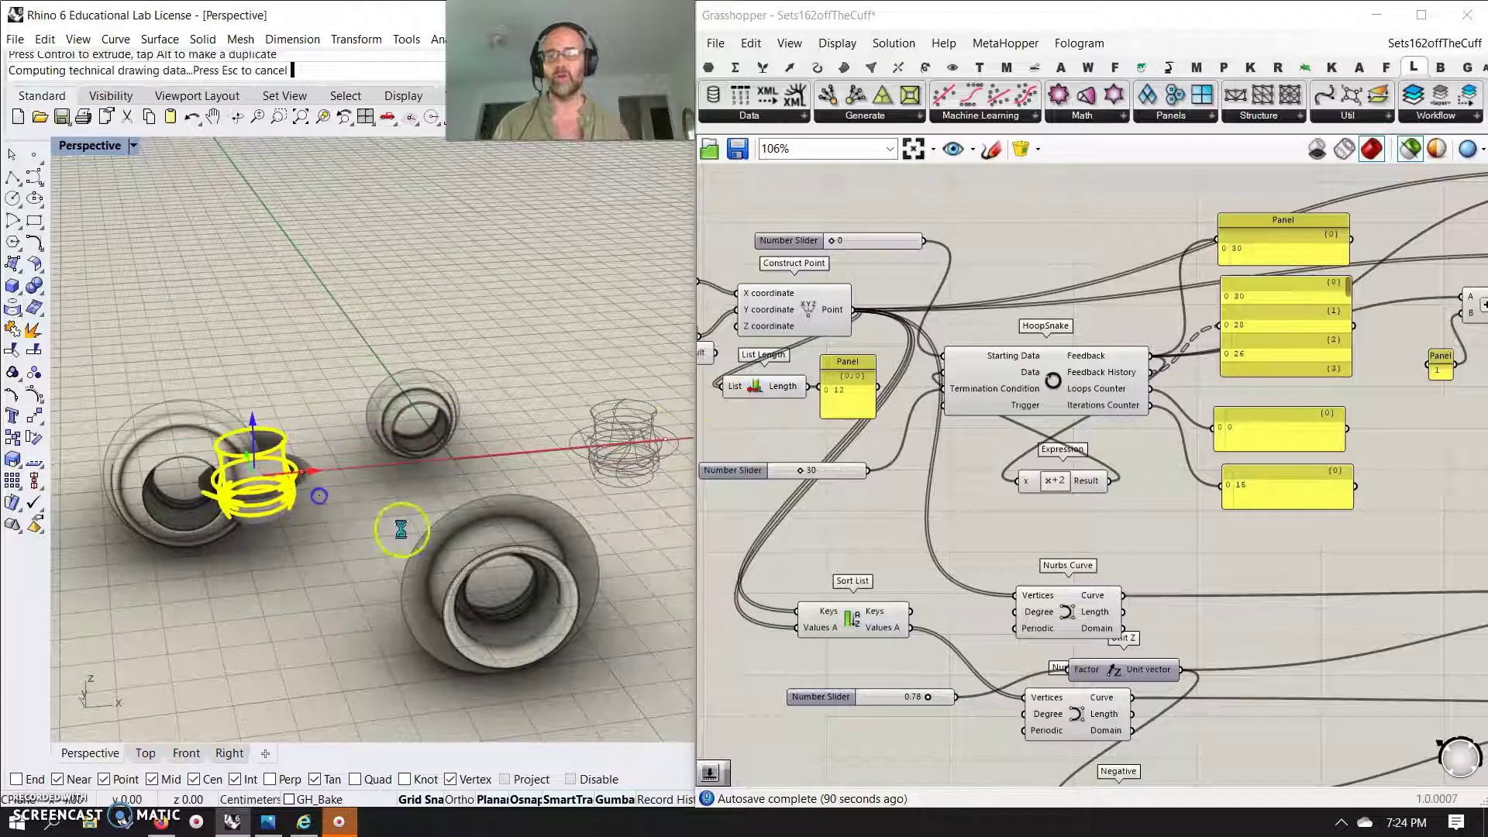
# - Move the large front surface back next to the small one, and shift the small surface along its axis against it
pyautogui.click(495, 562)
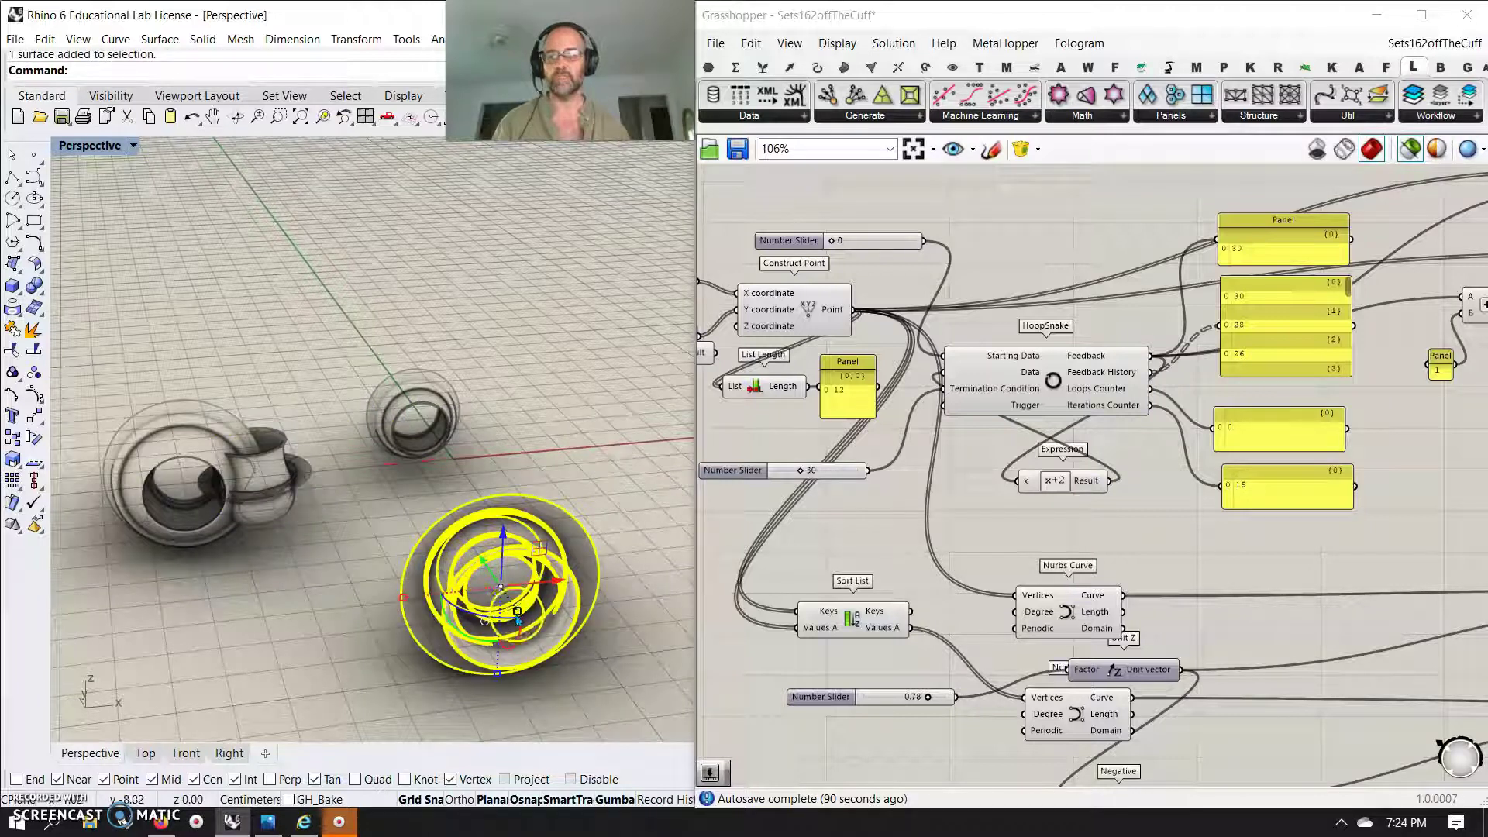
pyautogui.moveTo(480, 560); pyautogui.dragTo(403, 390)
pyautogui.moveTo(498, 532); pyautogui.dragTo(354, 517, button='right')
pyautogui.click(315, 495)
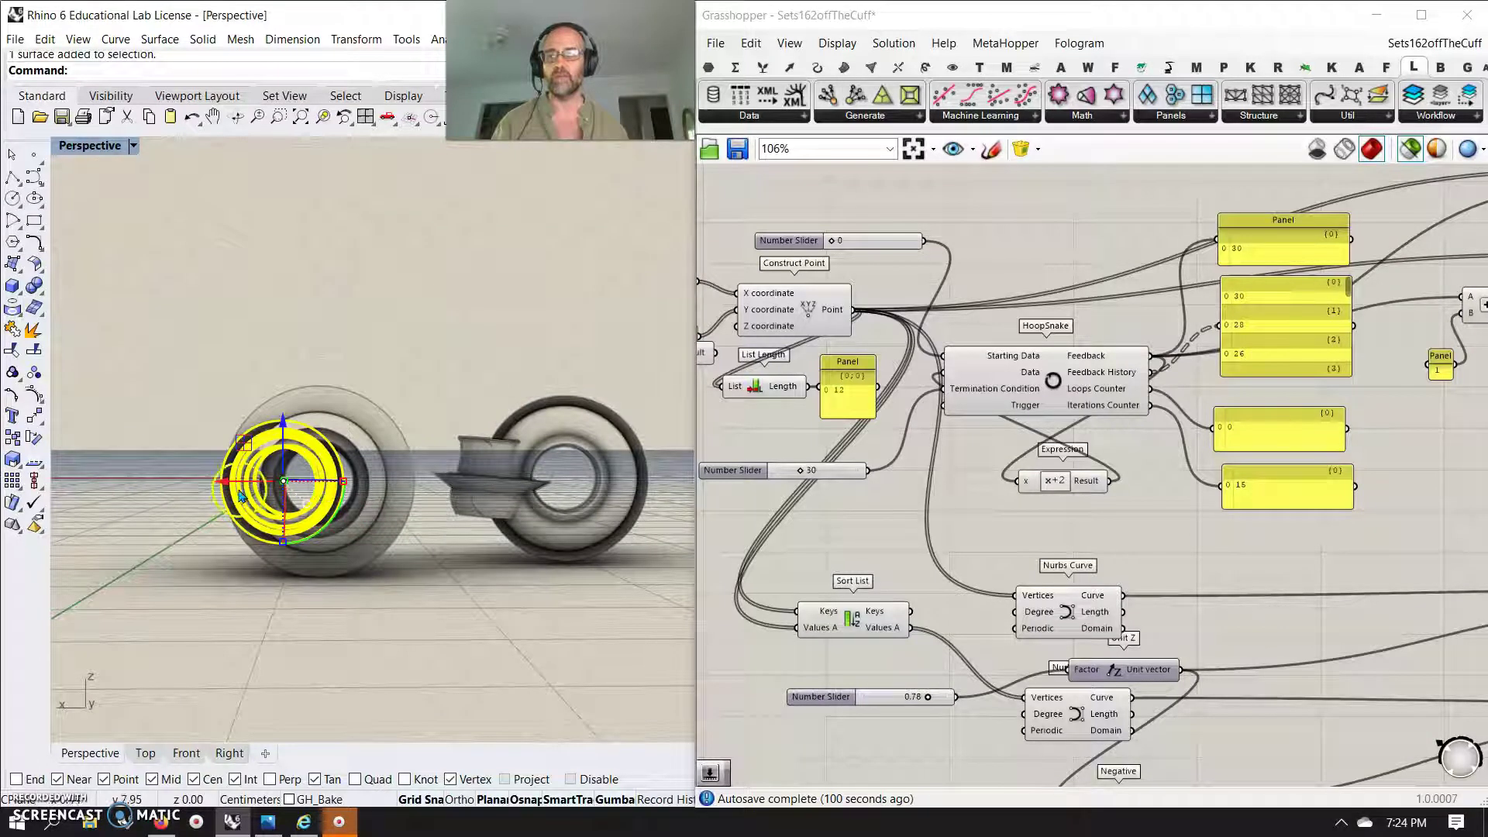
pyautogui.moveTo(227, 481); pyautogui.dragTo(310, 496)
pyautogui.scroll(-3, 450, 481)
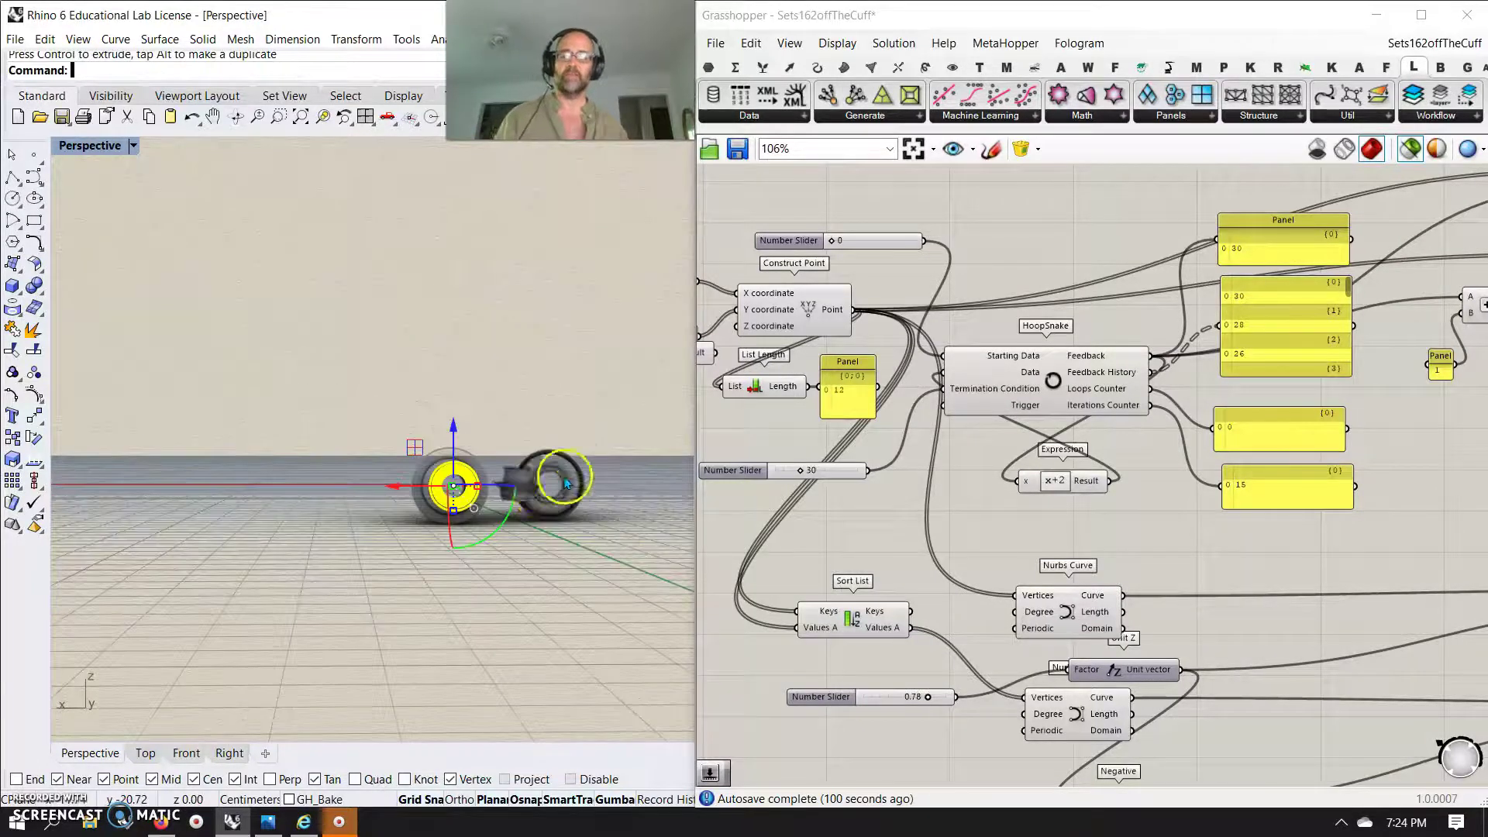
pyautogui.moveTo(450, 481); pyautogui.dragTo(350, 556, button='right')
# - Reopen the HoopSnake control window, run one more iteration, and move both newly baked surfaces apart along the X axis
pyautogui.doubleClick(1052, 390)
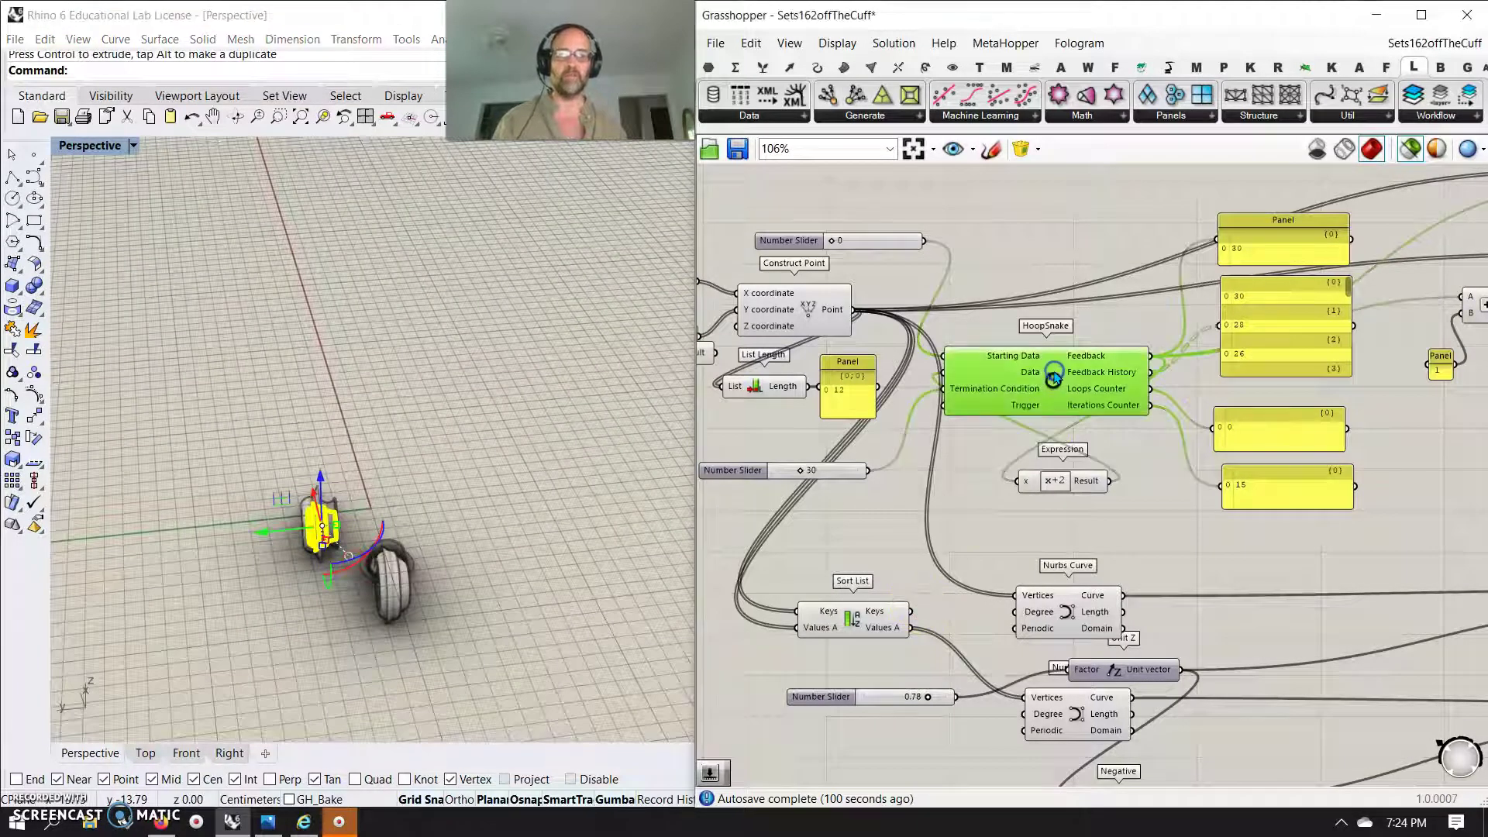
pyautogui.click(759, 702)
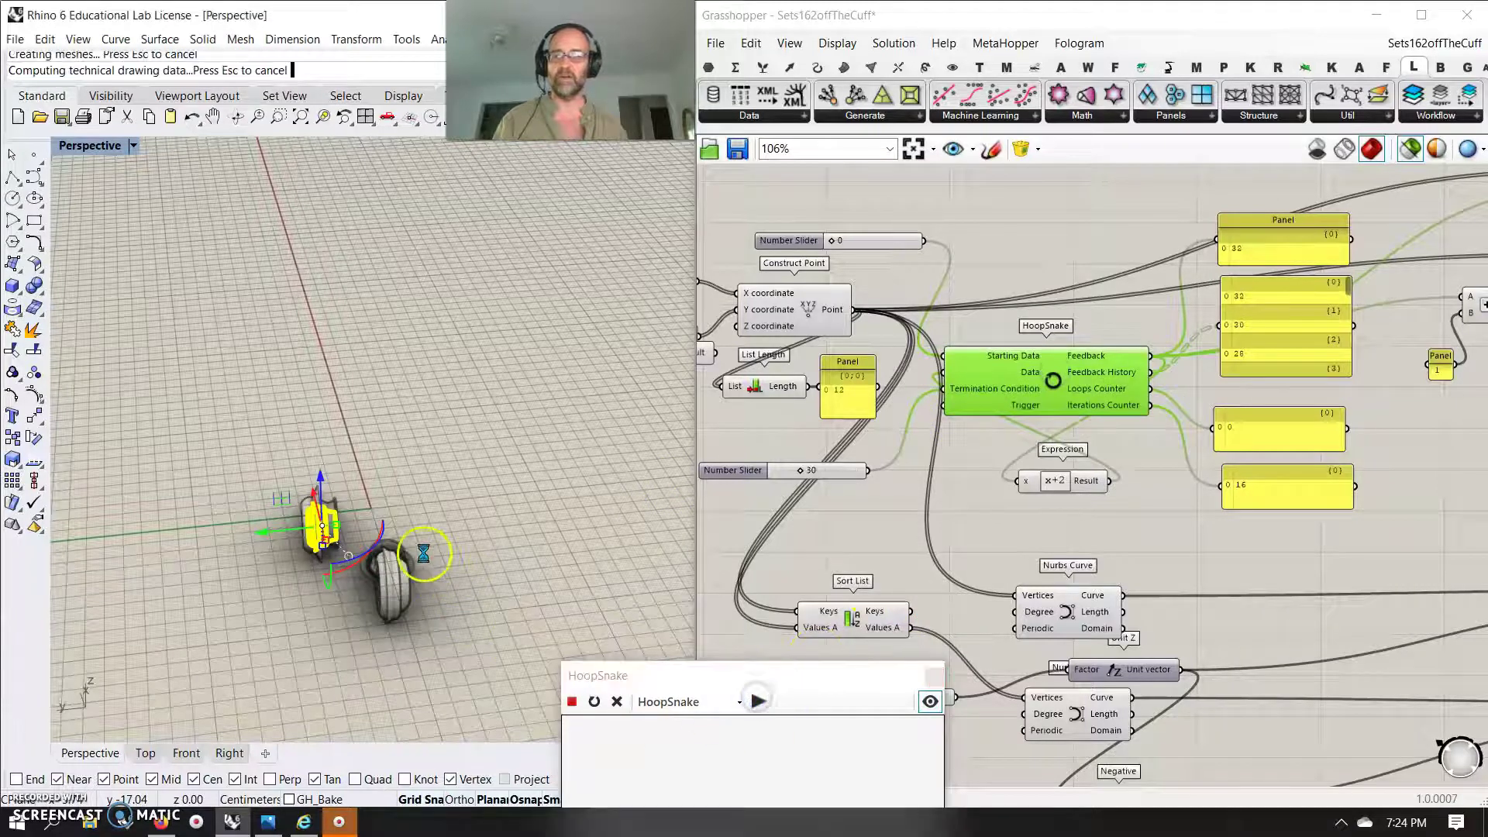
pyautogui.moveTo(455, 565); pyautogui.dragTo(322, 488, button='right')
pyautogui.click(320, 487)
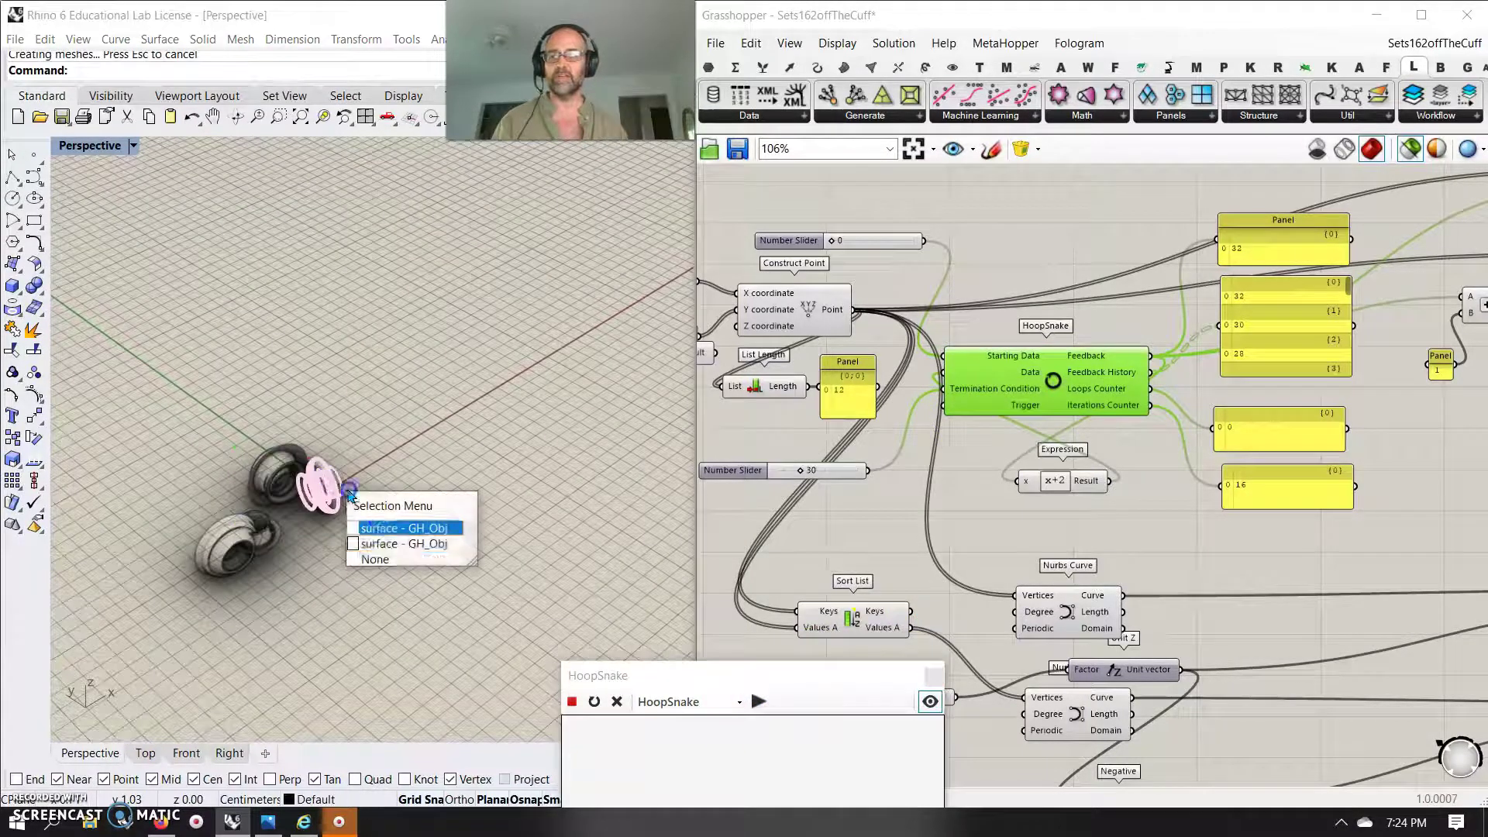
pyautogui.click(381, 530)
pyautogui.moveTo(350, 496); pyautogui.dragTo(498, 366)
pyautogui.moveTo(336, 501); pyautogui.dragTo(419, 447)
pyautogui.moveTo(420, 447); pyautogui.dragTo(466, 424, button='right')
pyautogui.scroll(8, 289, 476)
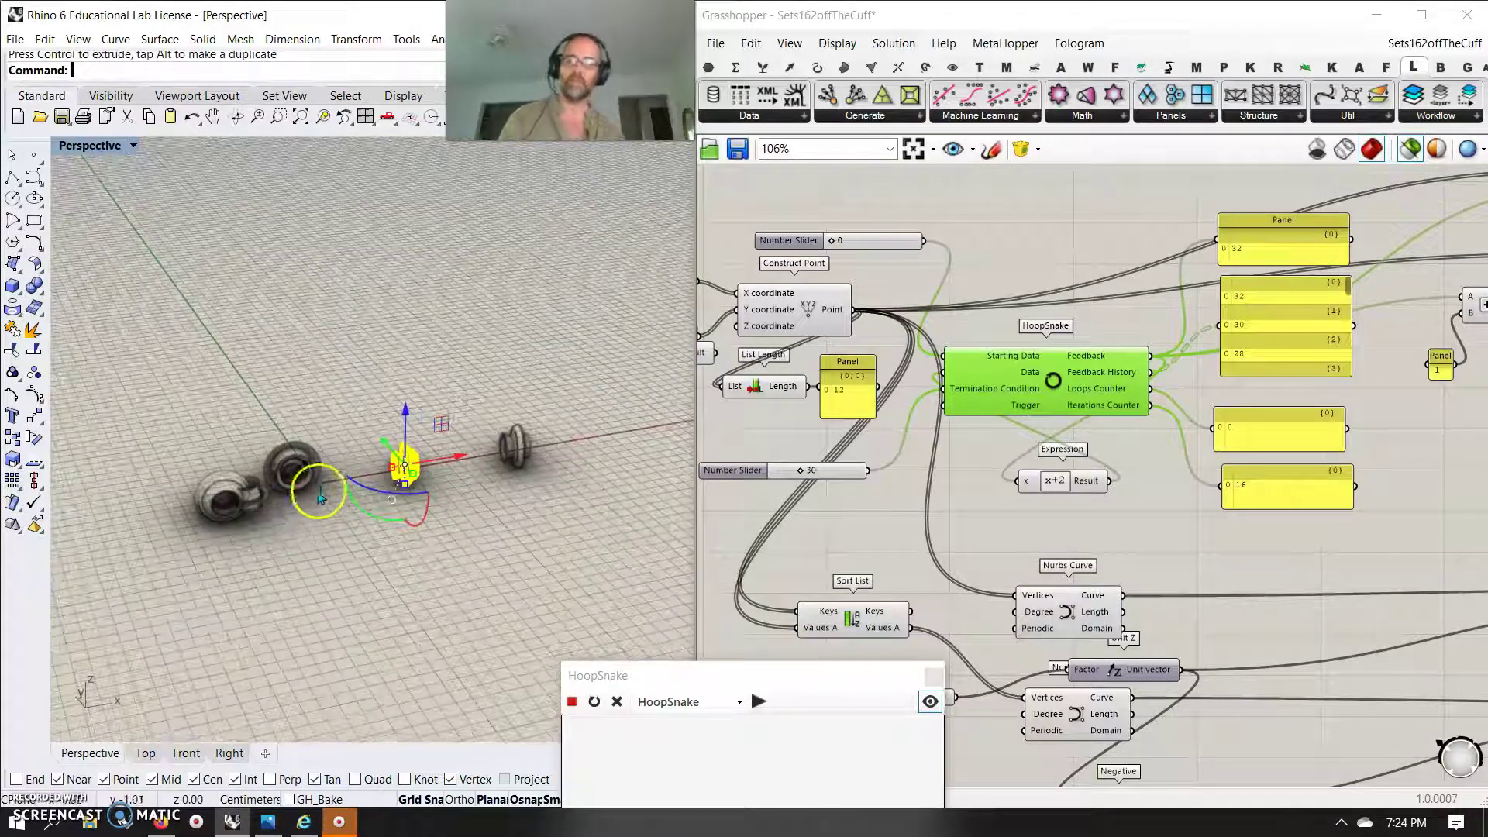
pyautogui.moveTo(369, 561); pyautogui.dragTo(372, 604, button='right')
# - Close the HoopSnake control window and select the Line component to preview the revolution axis
pyautogui.scroll(-5, 1111, 624)
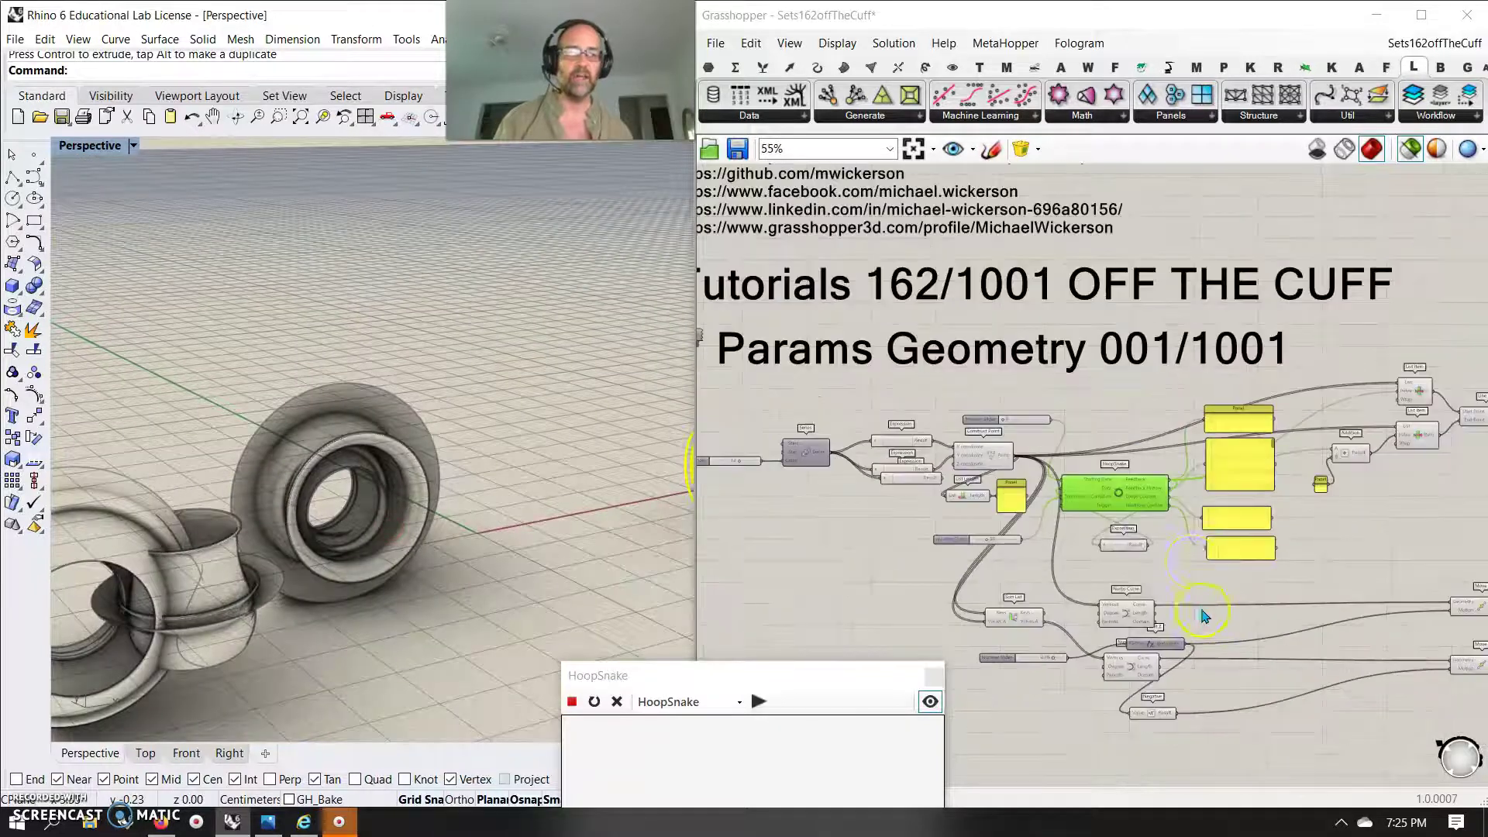
pyautogui.click(935, 677)
pyautogui.scroll(5, 977, 589)
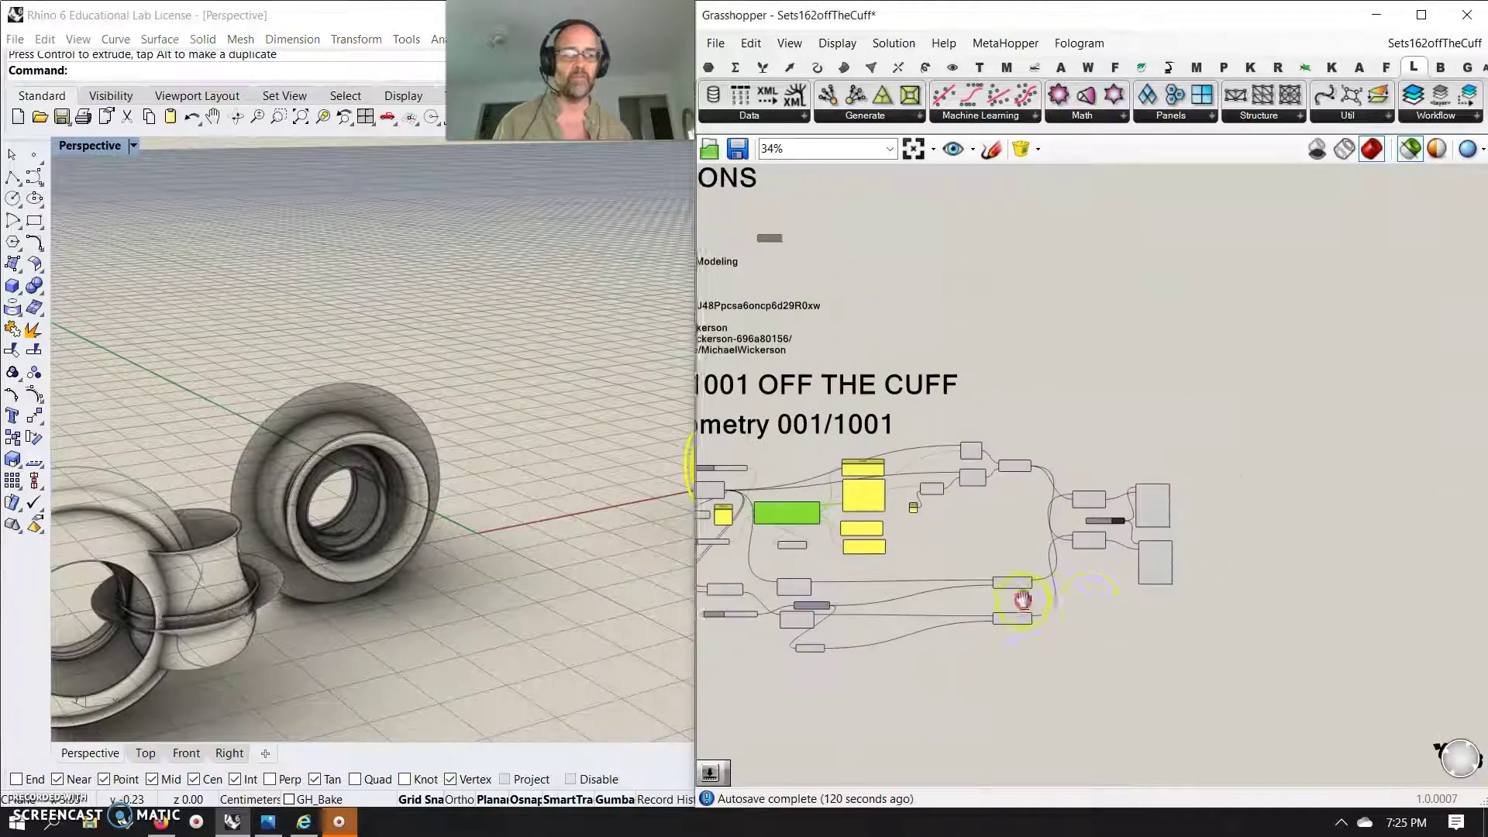
pyautogui.moveTo(933, 474); pyautogui.dragTo(968, 416, button='right')
pyautogui.click(973, 321)
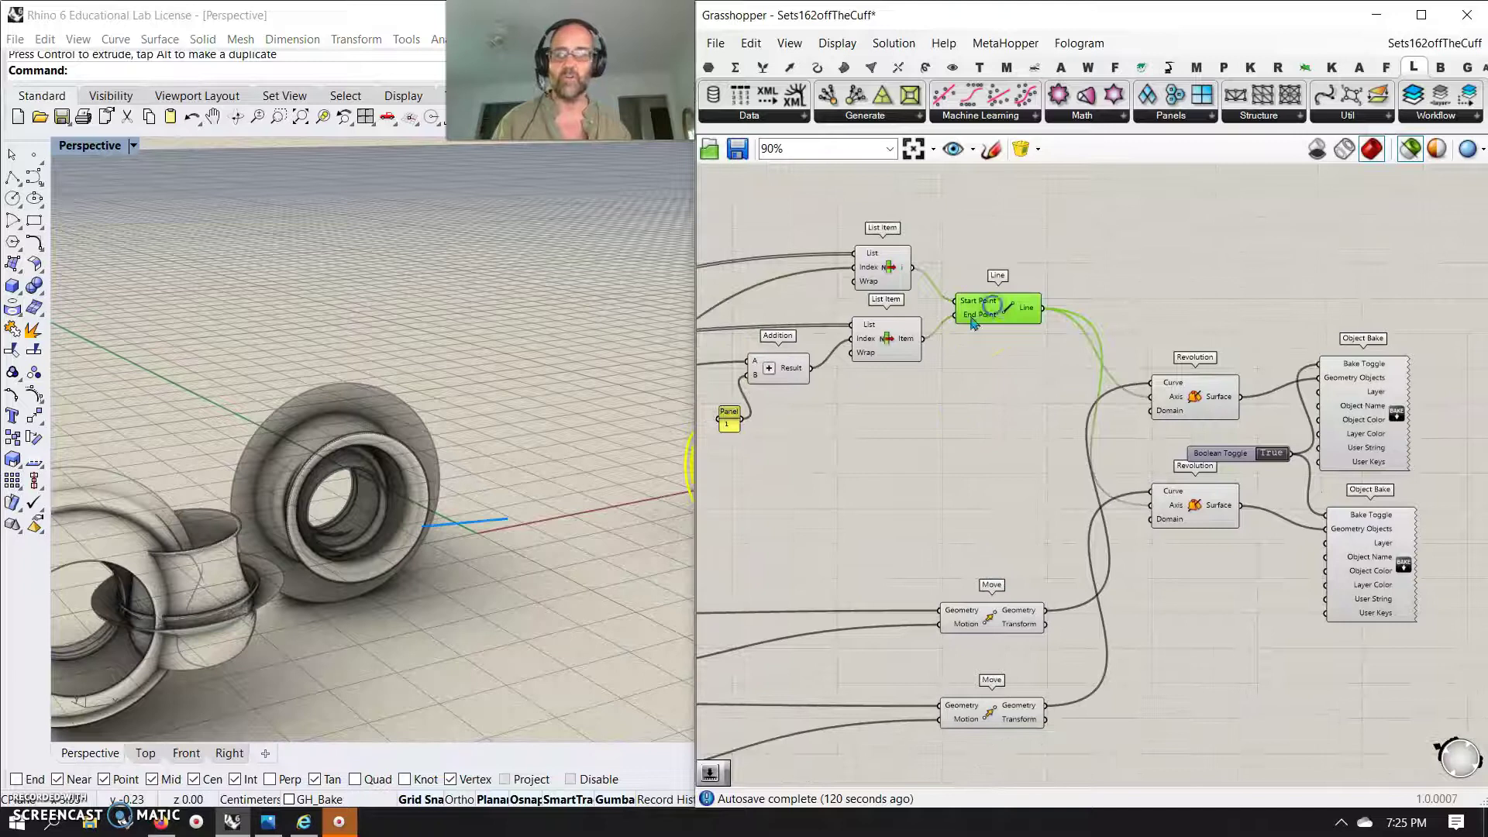
pyautogui.moveTo(886, 485); pyautogui.dragTo(1221, 457, button='right')
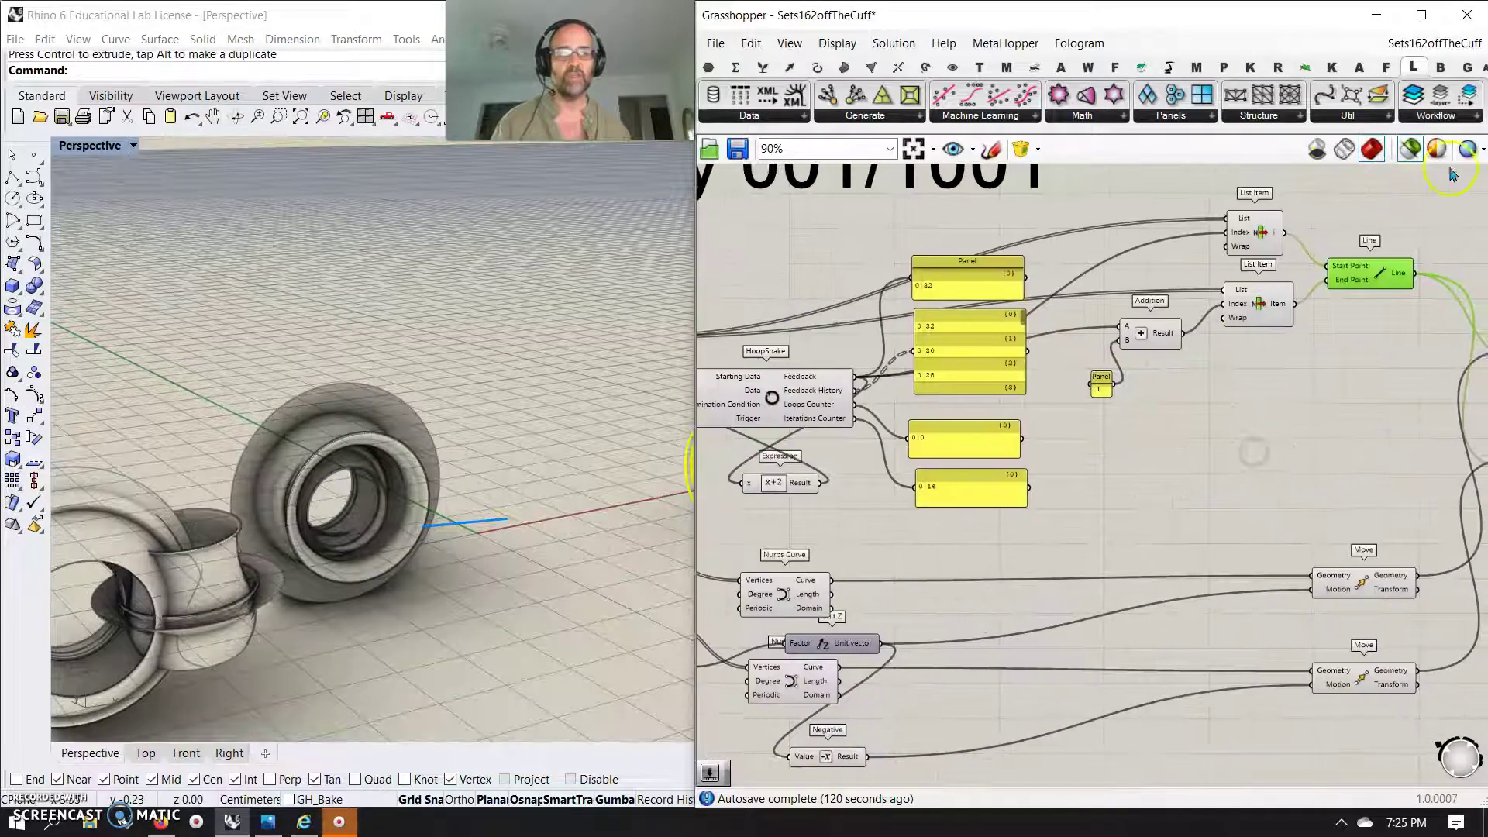
# - Set the Perspective viewport back to Shaded mode and delete all baked objects
pyautogui.click(110, 146)
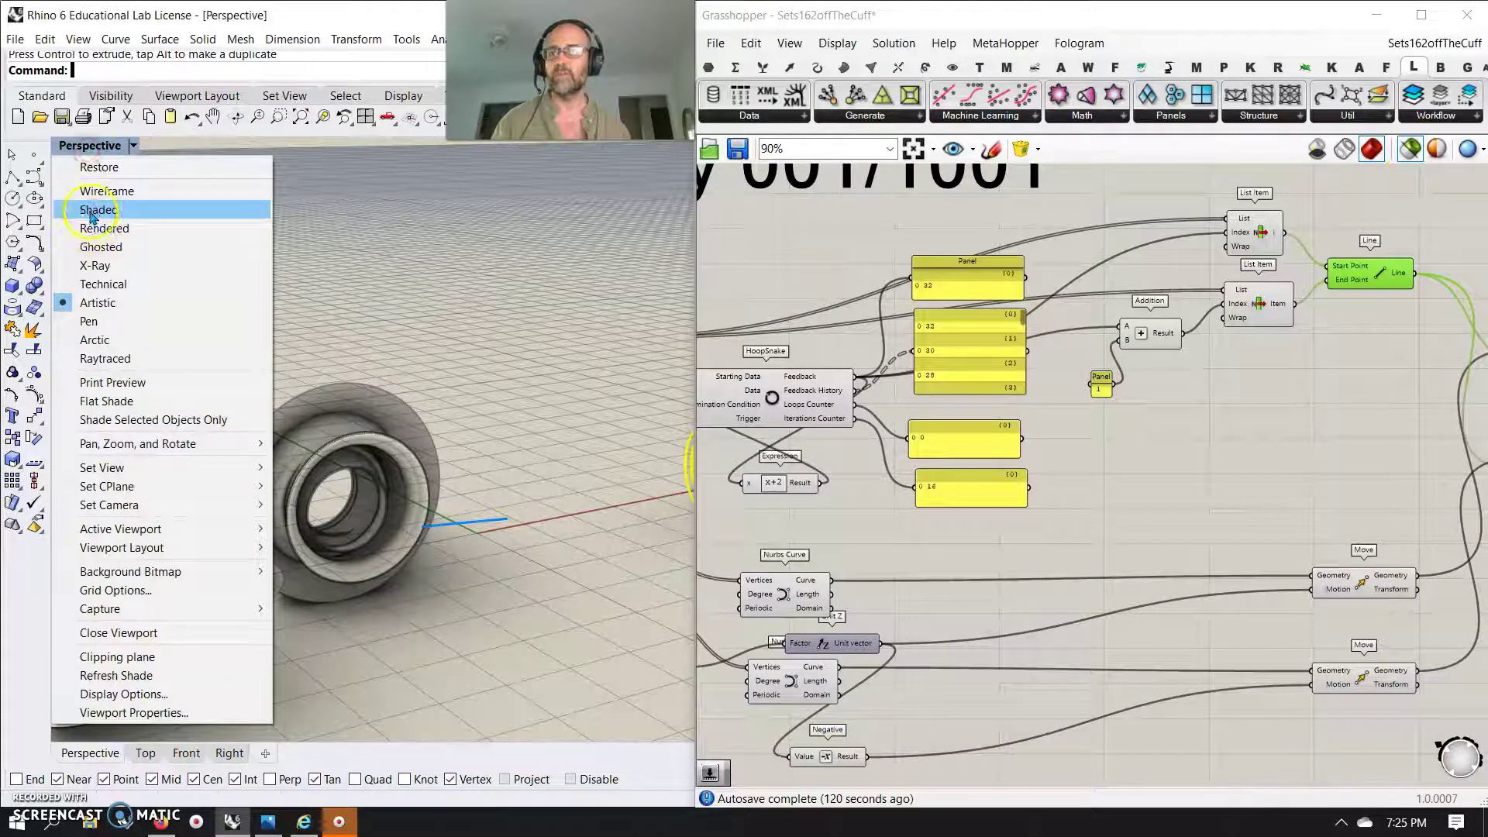
pyautogui.click(124, 209)
pyautogui.scroll(-10, 324, 543)
pyautogui.moveTo(534, 664); pyautogui.dragTo(103, 459)
pyautogui.press('Delete')
# - Disable both Object Bake components at the end of the definition
pyautogui.scroll(-5, 1021, 418)
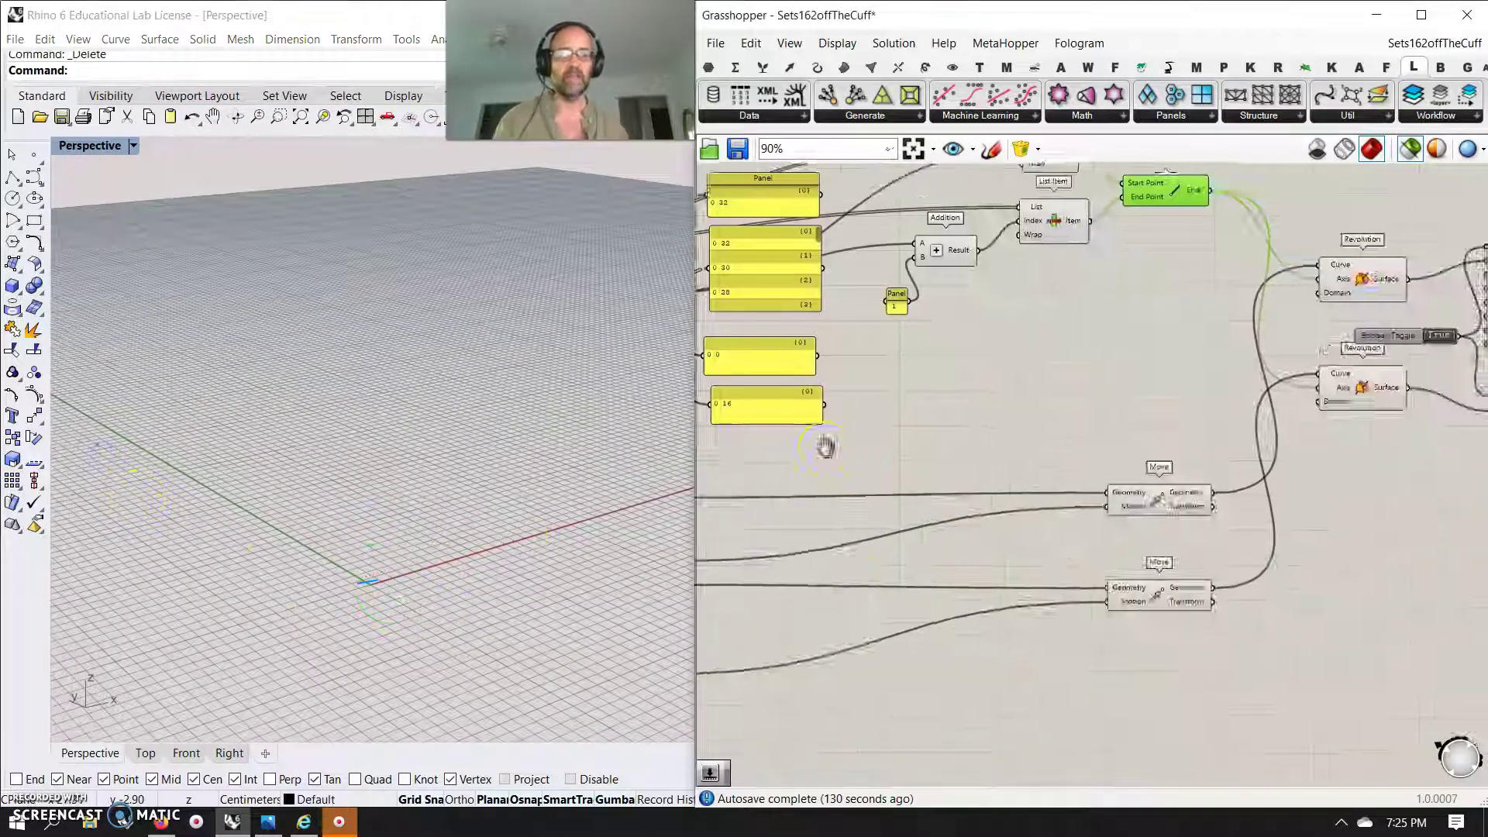
pyautogui.moveTo(1082, 557); pyautogui.dragTo(1022, 340)
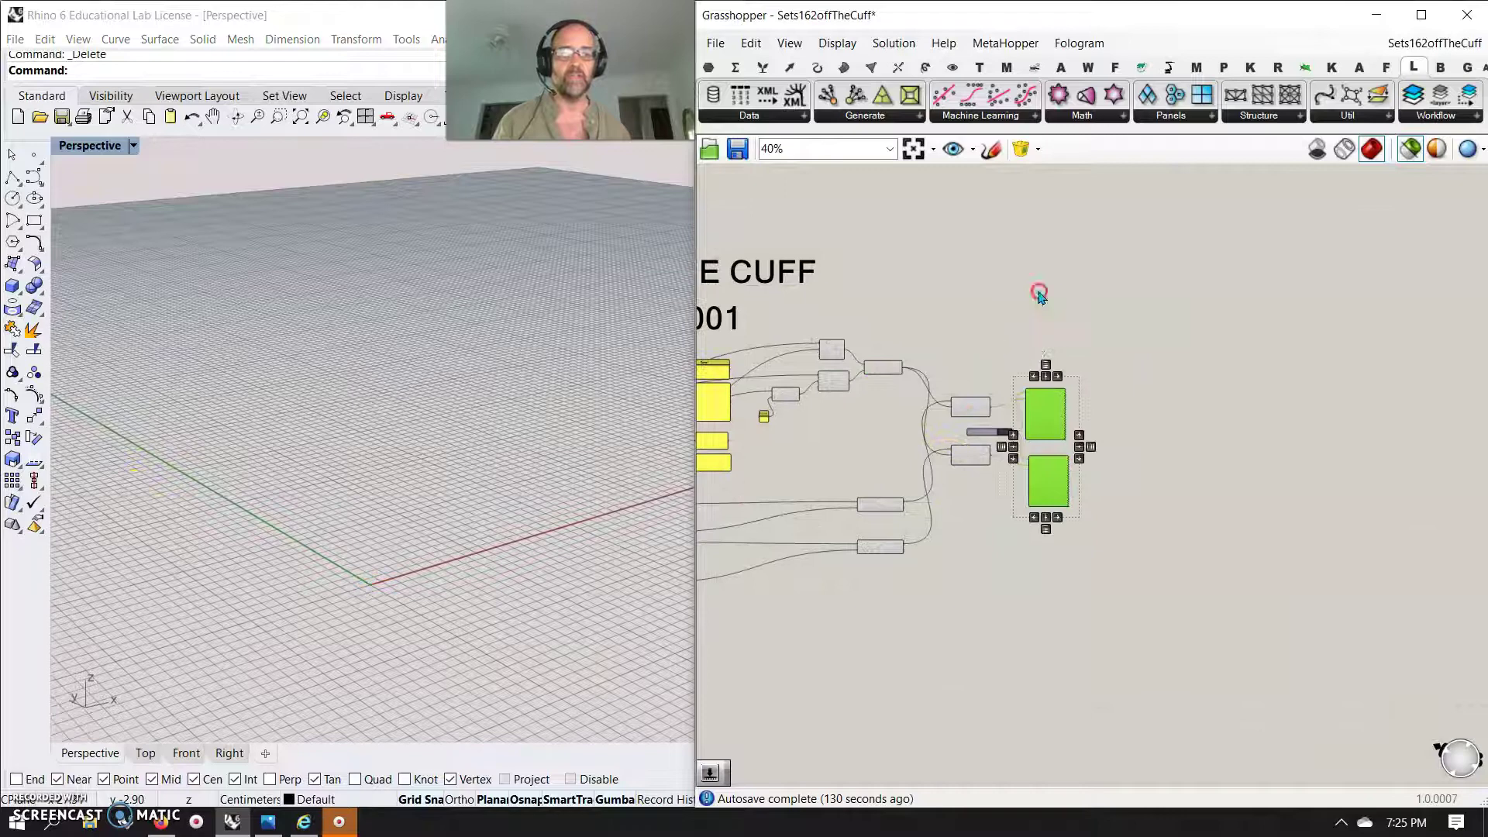
pyautogui.rightClick(1040, 292)
pyautogui.click(1093, 363)
pyautogui.scroll(5, 930, 482)
# - Select the two Revolution components and turn off the selected-objects-only preview so all geometry is drawn
pyautogui.moveTo(1055, 496); pyautogui.dragTo(969, 231)
pyautogui.moveTo(310, 535); pyautogui.dragTo(294, 526, button='right')
pyautogui.scroll(5, 382, 572)
pyautogui.moveTo(383, 572); pyautogui.dragTo(324, 630, button='right')
pyautogui.click(1411, 149)
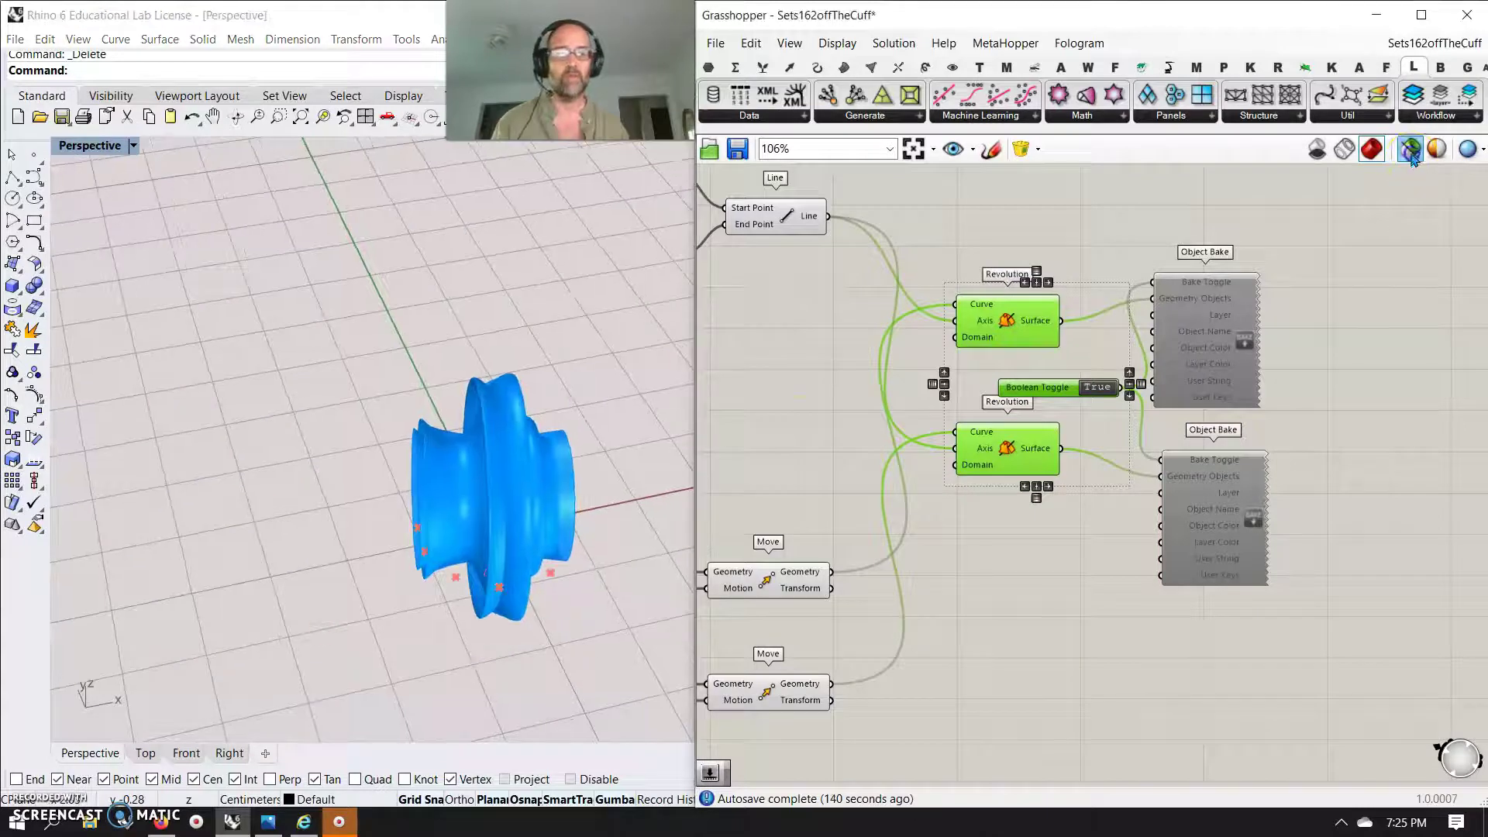
# - Select the Line component to highlight the revolution axis inside the revolved surfaces
pyautogui.moveTo(813, 457); pyautogui.dragTo(893, 452, button='right')
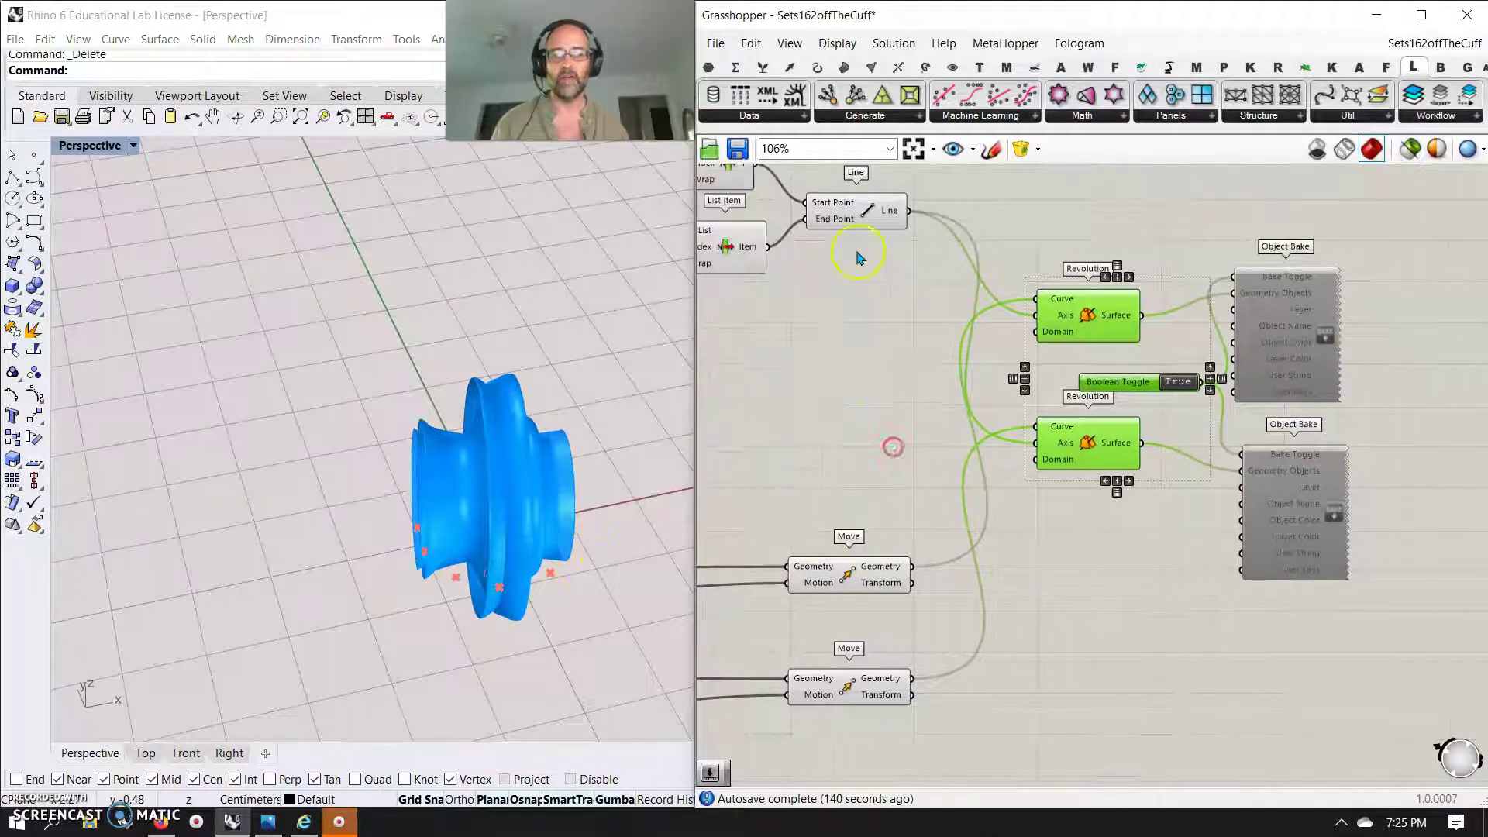
pyautogui.click(862, 212)
pyautogui.moveTo(577, 450); pyautogui.dragTo(456, 589, button='right')
pyautogui.scroll(3, 458, 595)
# - Reopen the HoopSnake control window and run one iteration with baking disabled
pyautogui.moveTo(797, 554); pyautogui.dragTo(1329, 459, button='right')
pyautogui.doubleClick(1095, 288)
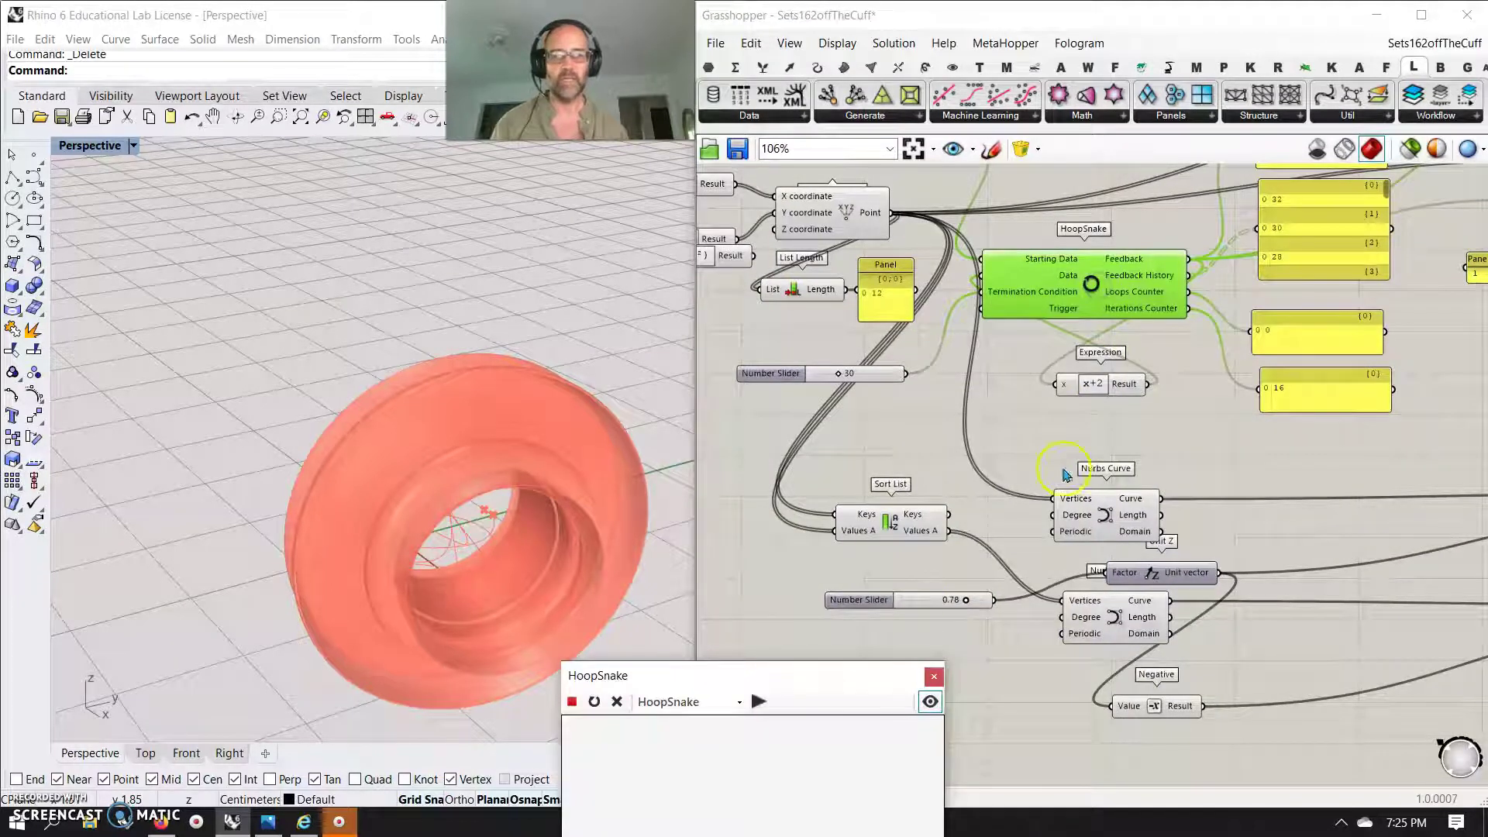
pyautogui.click(759, 702)
pyautogui.moveTo(333, 538); pyautogui.dragTo(326, 579, button='right')
pyautogui.scroll(-4, 1306, 423)
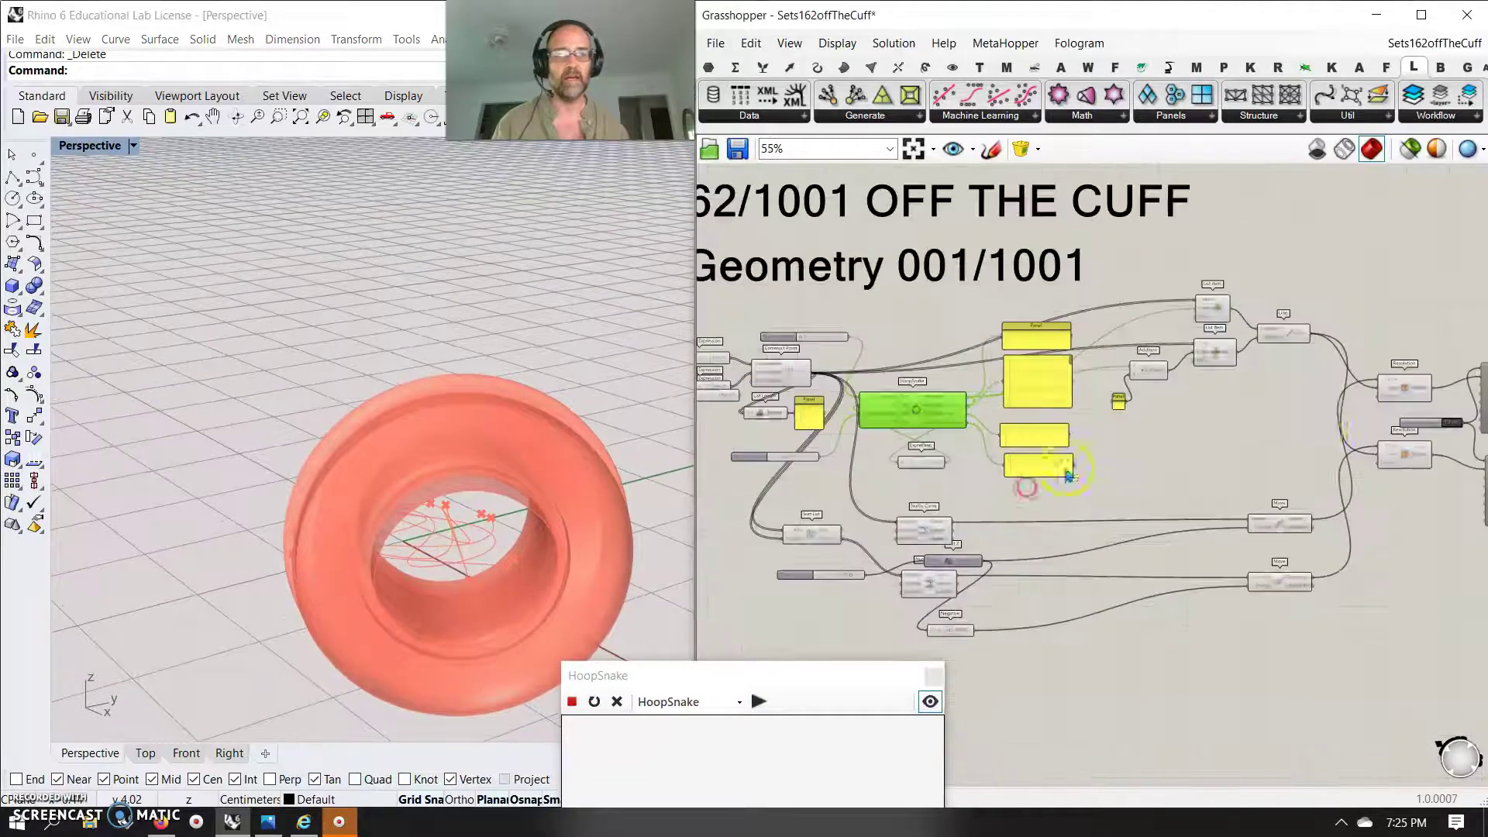
# - Highlight the Line component's axis and run a series of about a dozen single HoopSnake iterations
pyautogui.click(1273, 346)
pyautogui.click(586, 541)
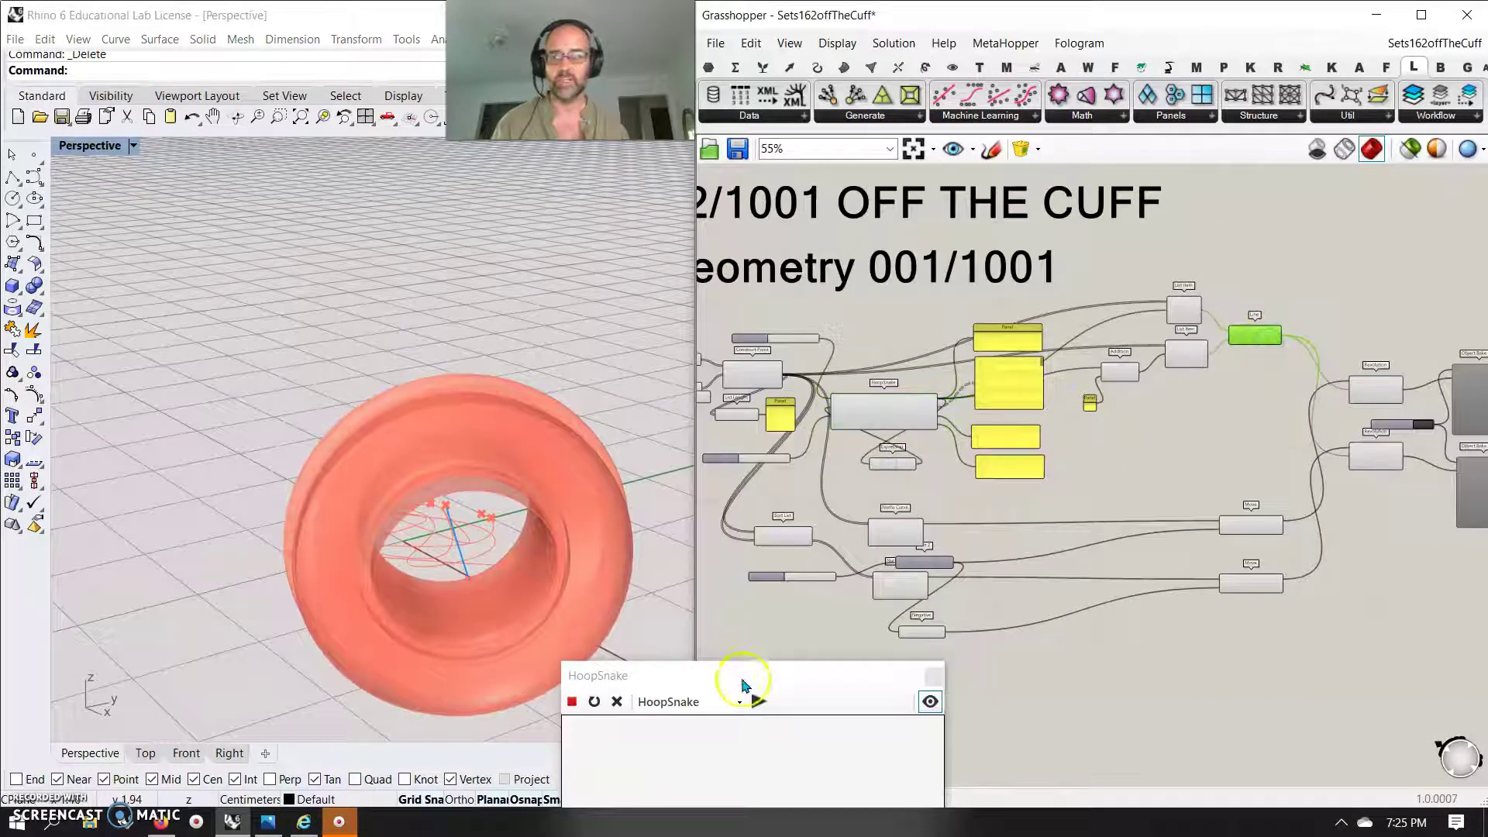
pyautogui.click(759, 702)
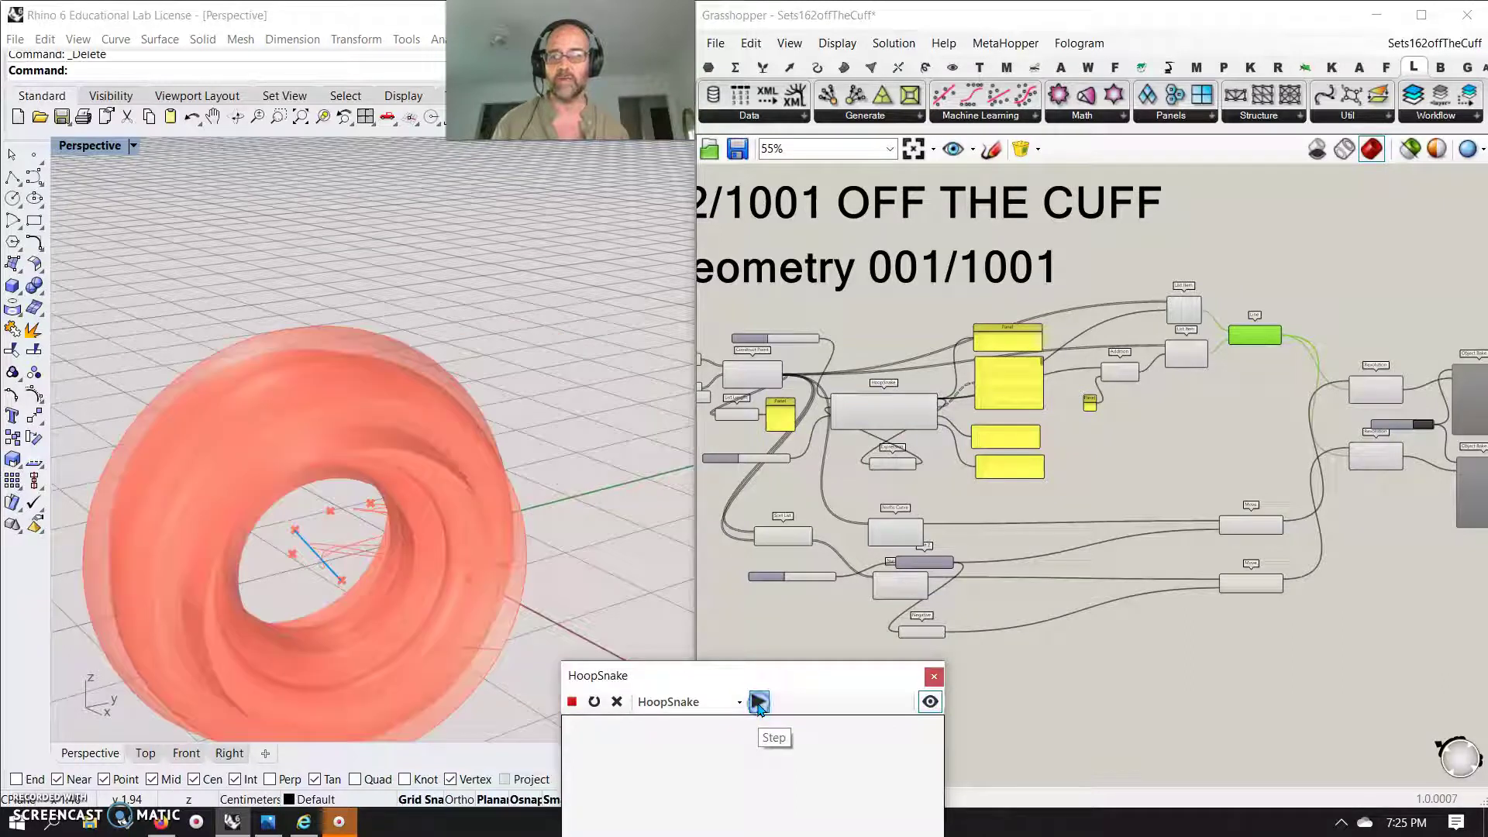
pyautogui.click(758, 701)
pyautogui.click(758, 702)
pyautogui.click(759, 702)
pyautogui.click(760, 702)
pyautogui.click(761, 703)
pyautogui.click(760, 703)
pyautogui.click(760, 703)
pyautogui.click(761, 703)
pyautogui.click(760, 703)
pyautogui.click(761, 704)
pyautogui.click(760, 703)
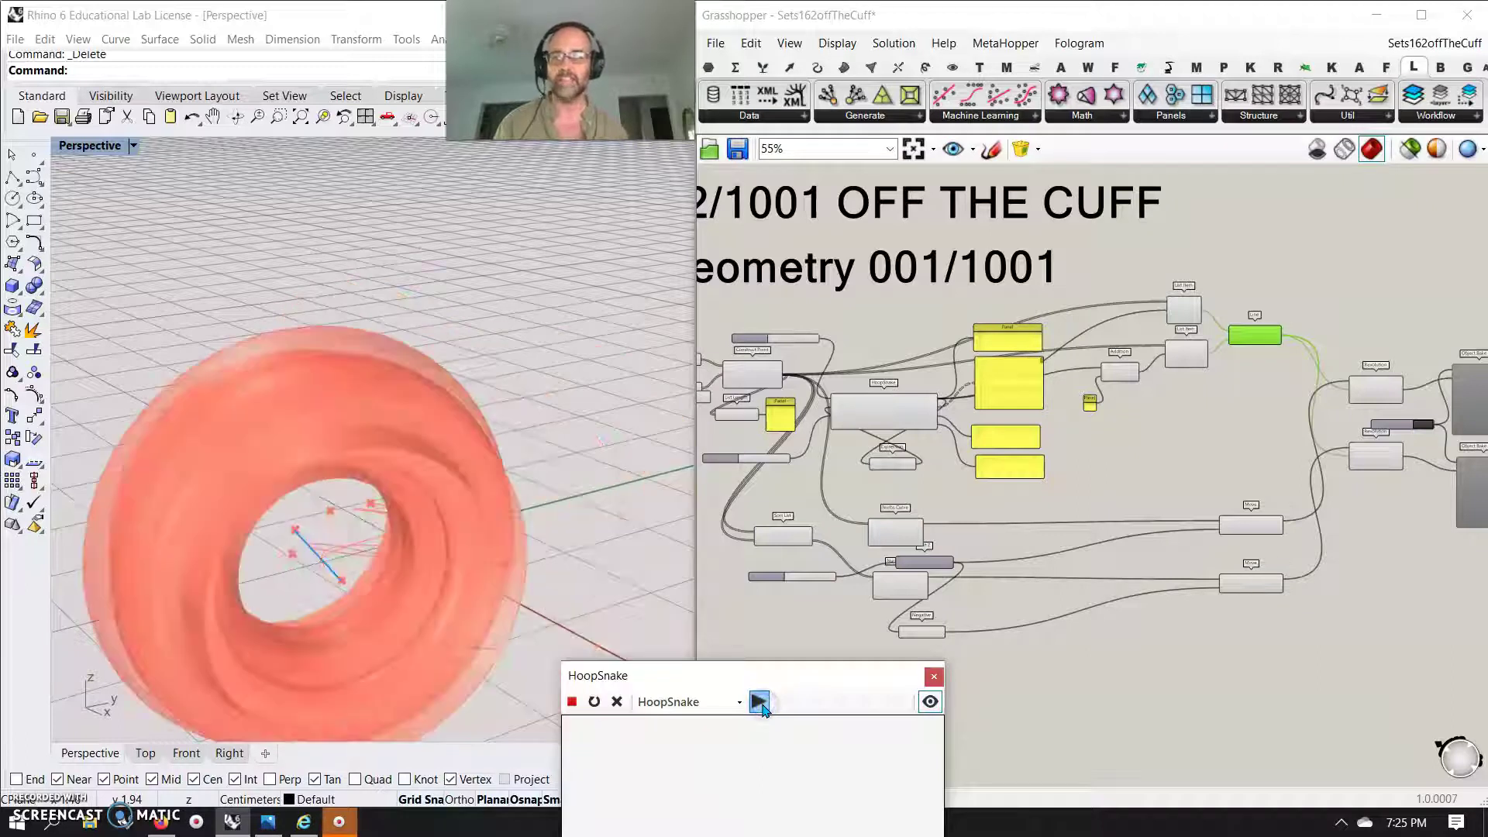
pyautogui.click(762, 705)
# - Select the upper Nurbs Curve component to highlight its profile curve within the revolved surfaces
pyautogui.moveTo(814, 587); pyautogui.dragTo(1109, 459, button='right')
pyautogui.moveTo(513, 587); pyautogui.dragTo(233, 560, button='right')
pyautogui.scroll(5, 1063, 525)
pyautogui.click(1254, 477)
pyautogui.click(1248, 341)
pyautogui.moveTo(1217, 511); pyautogui.dragTo(925, 455, button='right')
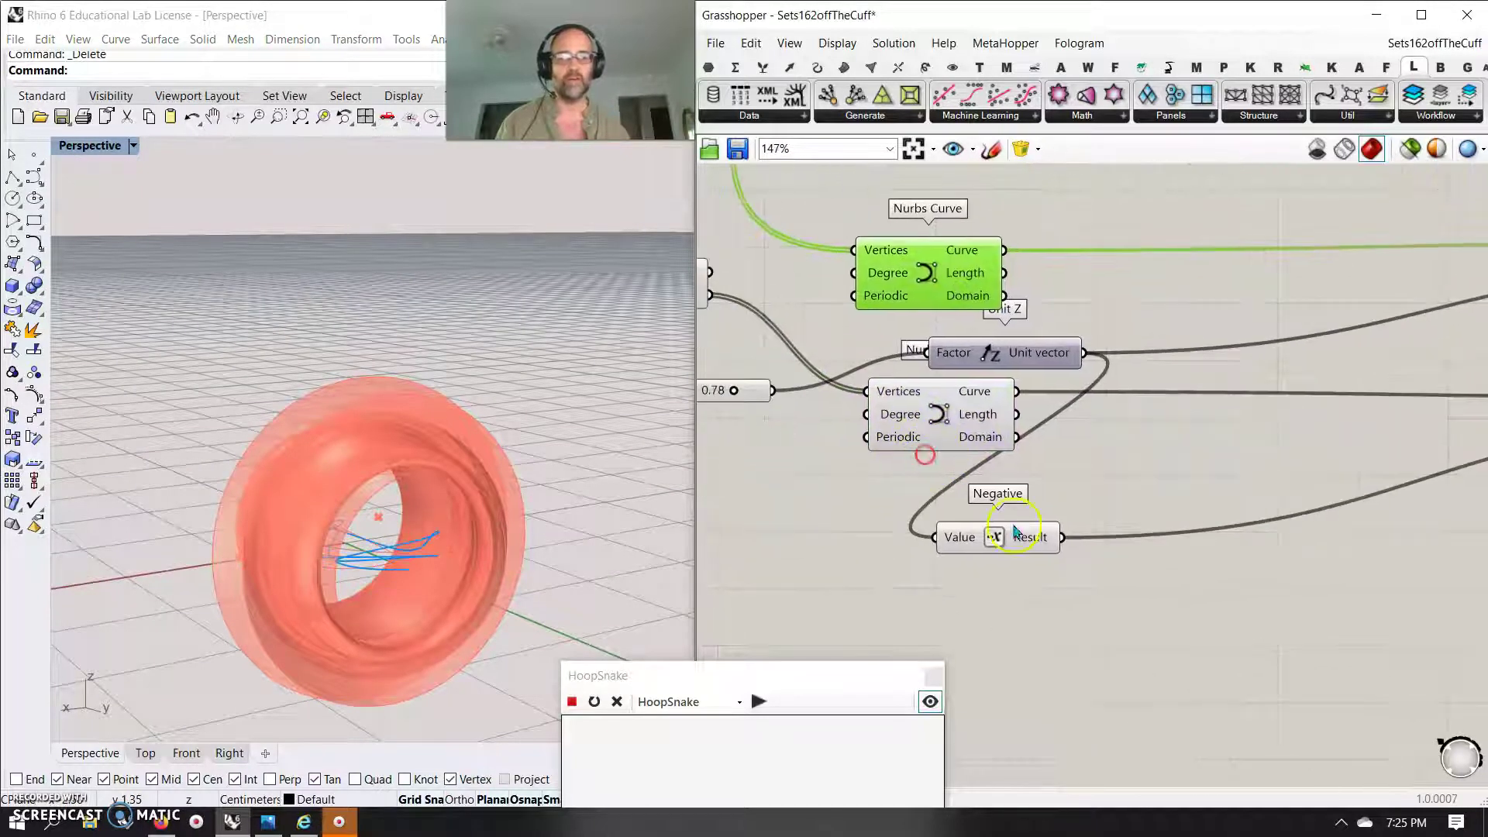
pyautogui.scroll(-5, 1167, 465)
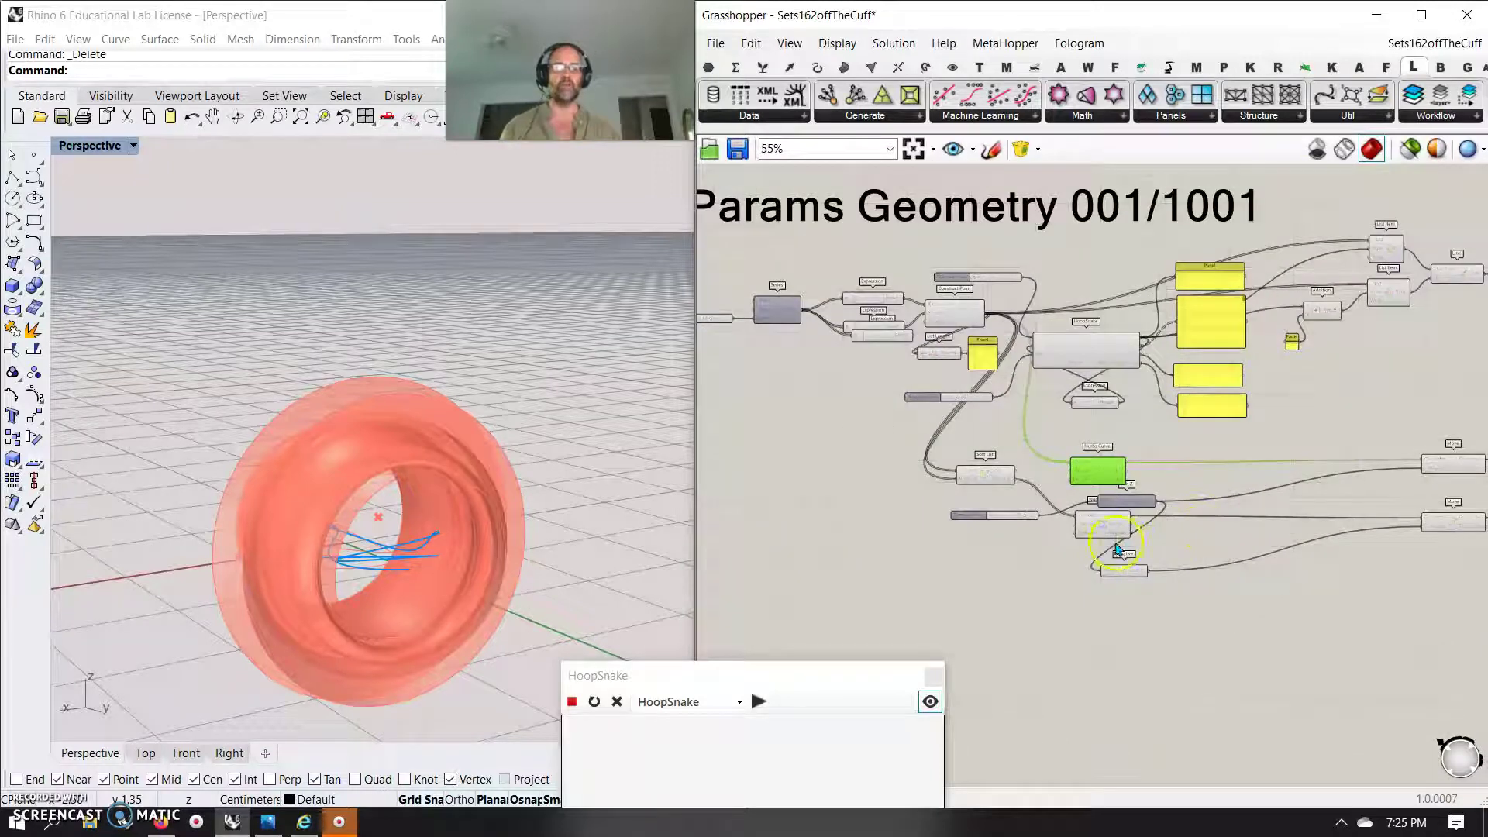
pyautogui.scroll(-3, 1243, 485)
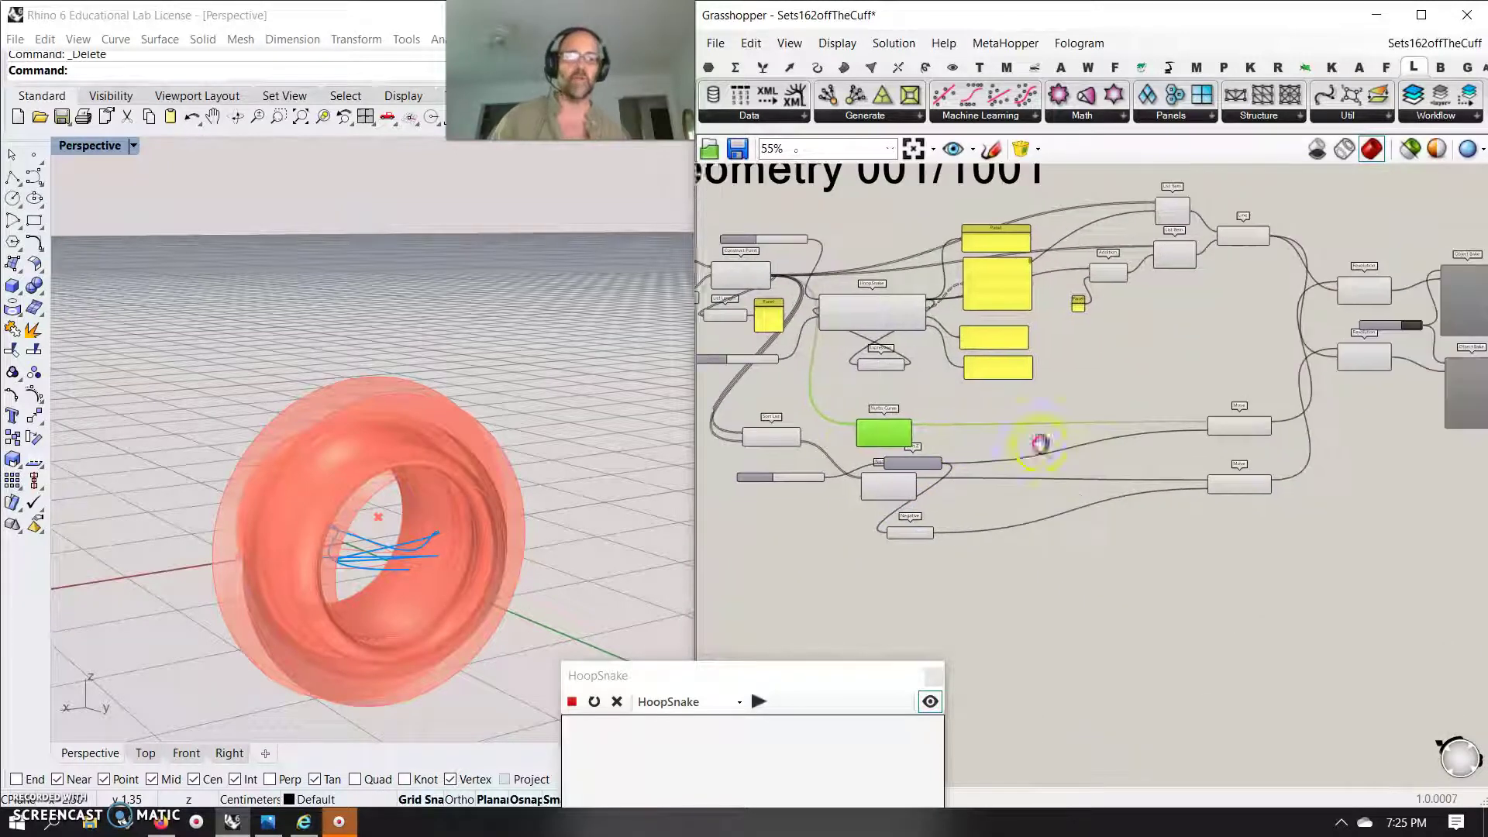
# - Close the HoopSnake control window and review the complete definition alongside the revolved surfaces
pyautogui.click(931, 682)
pyautogui.moveTo(896, 490); pyautogui.dragTo(1031, 587, button='right')
pyautogui.scroll(2, 1040, 552)
pyautogui.scroll(-2, 1040, 543)
pyautogui.moveTo(1042, 521); pyautogui.dragTo(1098, 535, button='right')
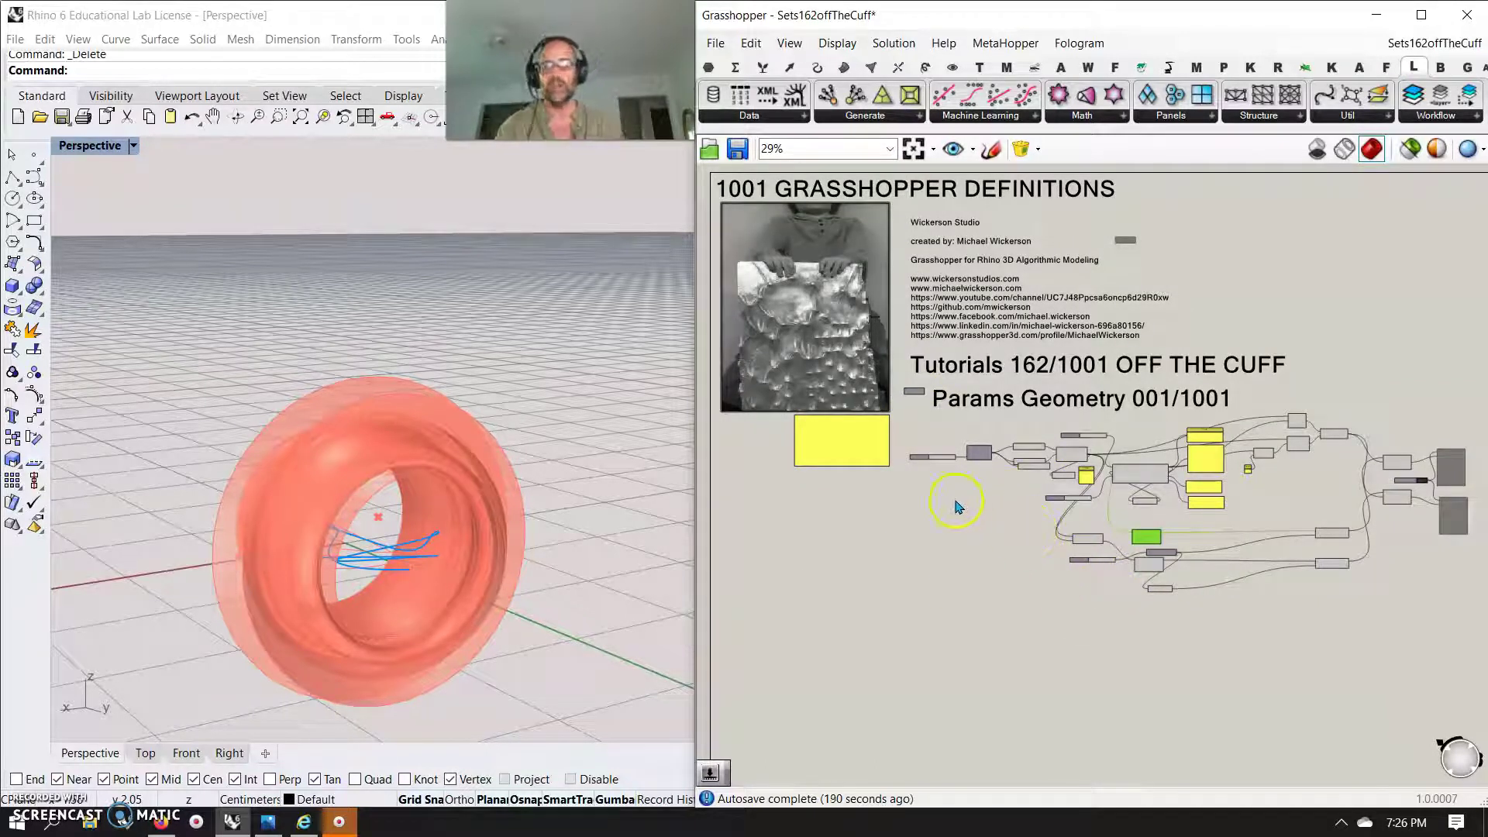
pyautogui.moveTo(488, 503); pyautogui.dragTo(607, 539, button='right')
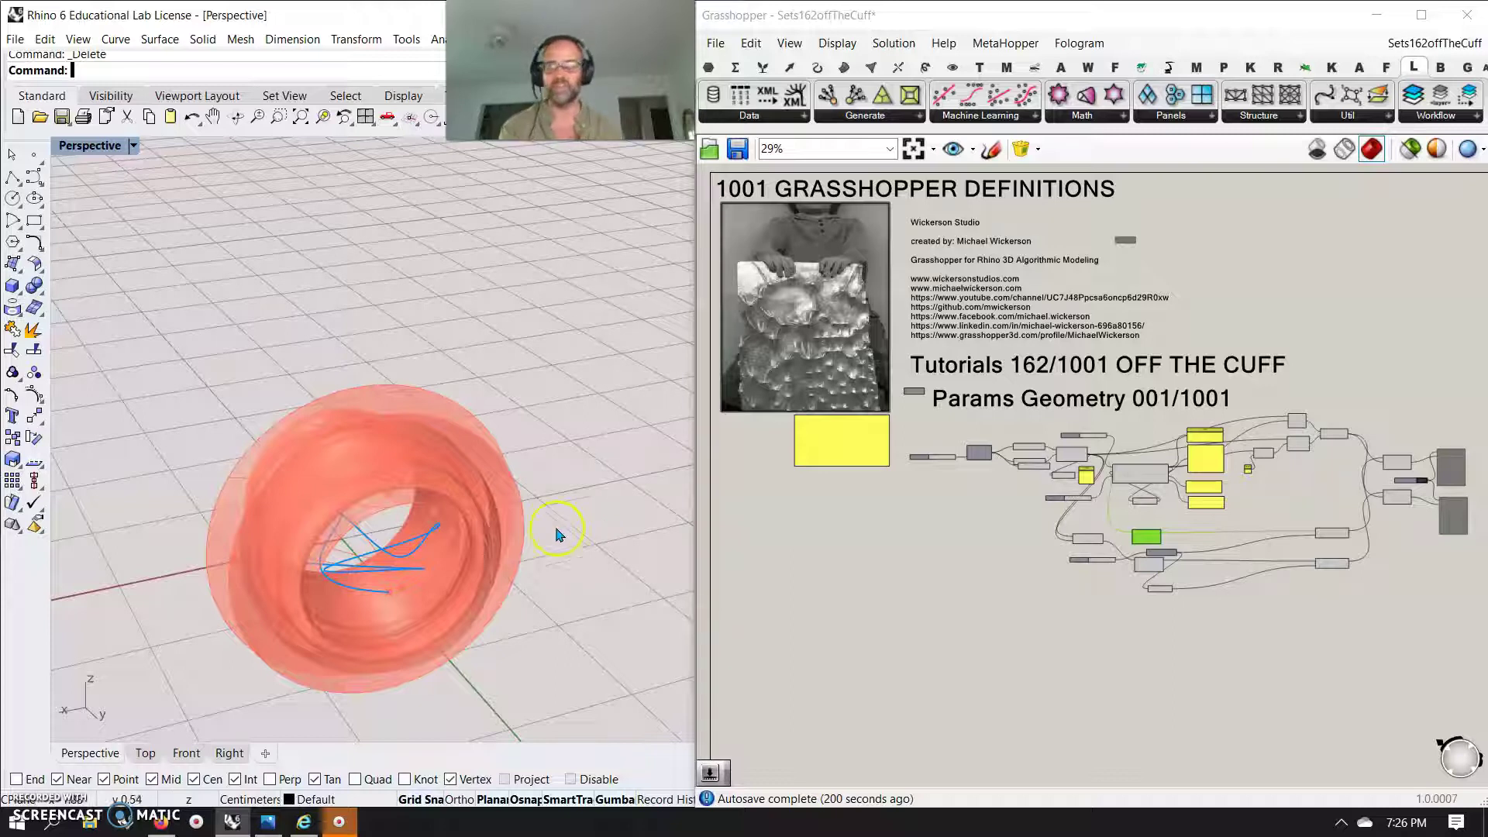
# - Enable all components of the working definition and turn their preview on
pyautogui.scroll(-2, 1191, 571)
pyautogui.moveTo(1411, 624); pyautogui.dragTo(996, 464)
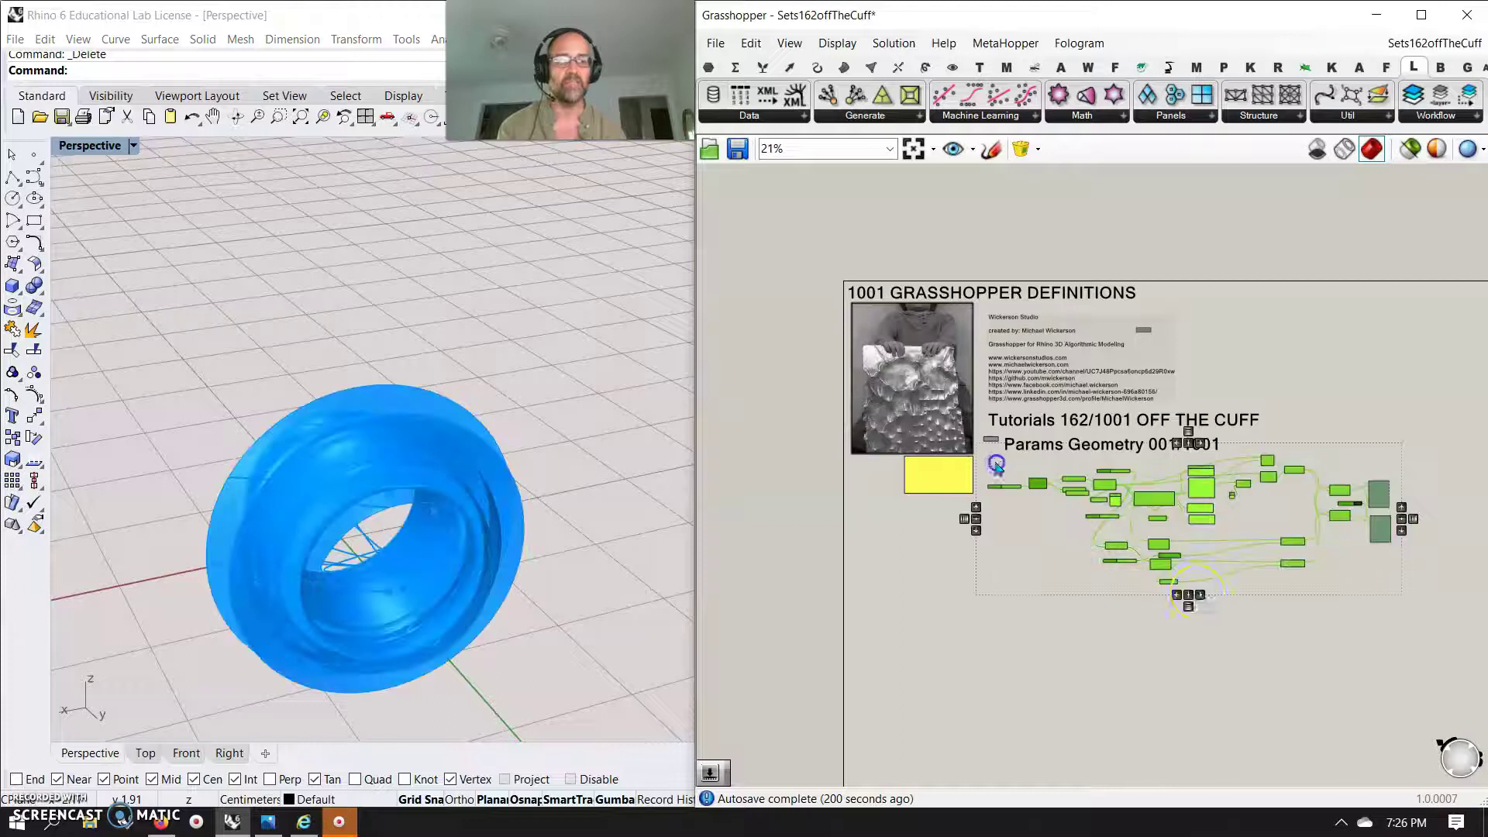
pyautogui.rightClick(1315, 571)
pyautogui.click(1383, 571)
pyautogui.moveTo(1413, 637); pyautogui.dragTo(983, 447)
pyautogui.rightClick(990, 582)
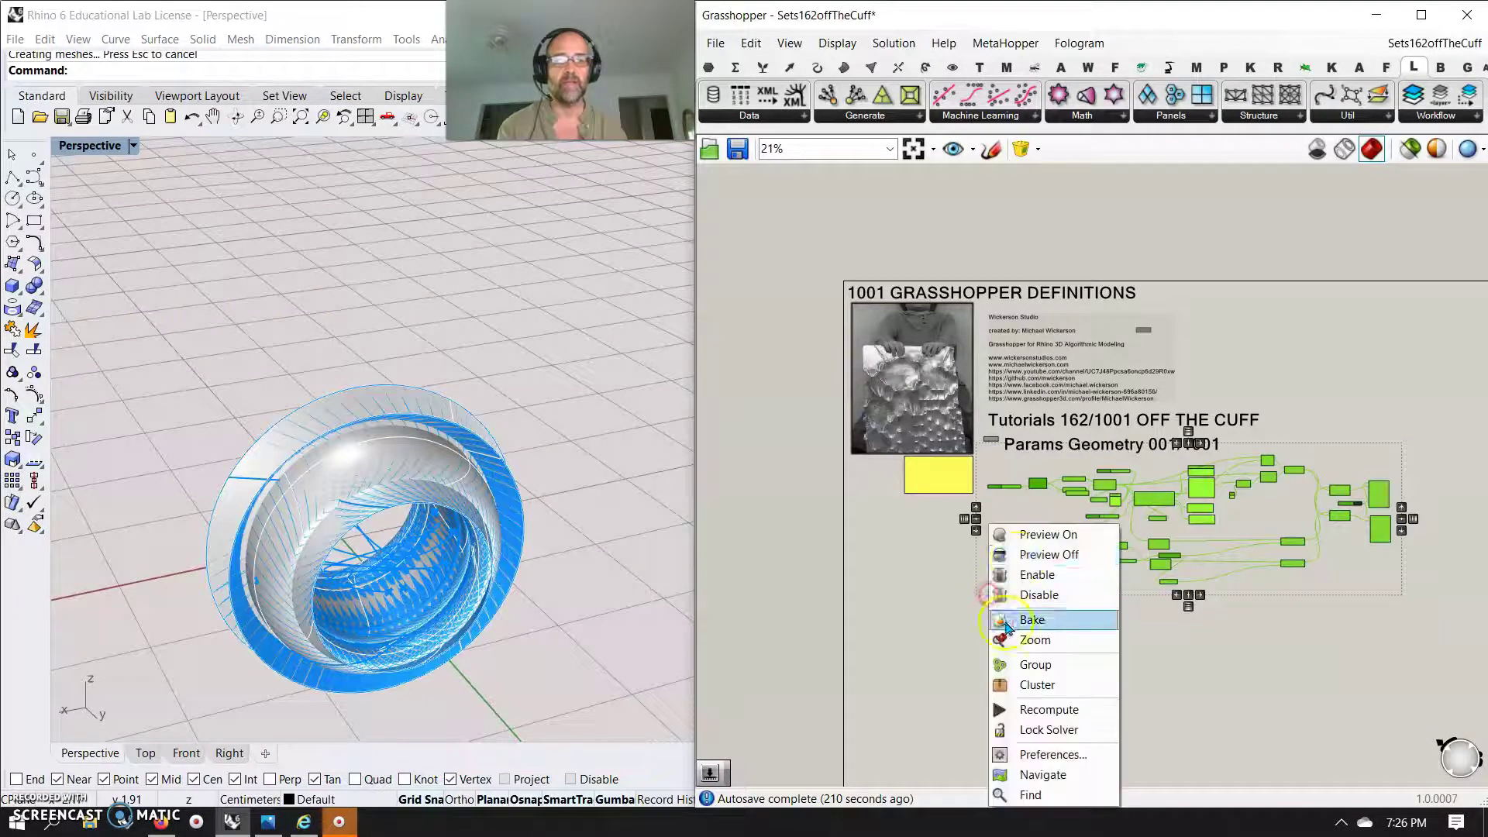
pyautogui.click(1034, 535)
# - Delete the newly baked surfaces from the Perspective viewport, leaving only the Grasshopper preview
pyautogui.click(380, 570)
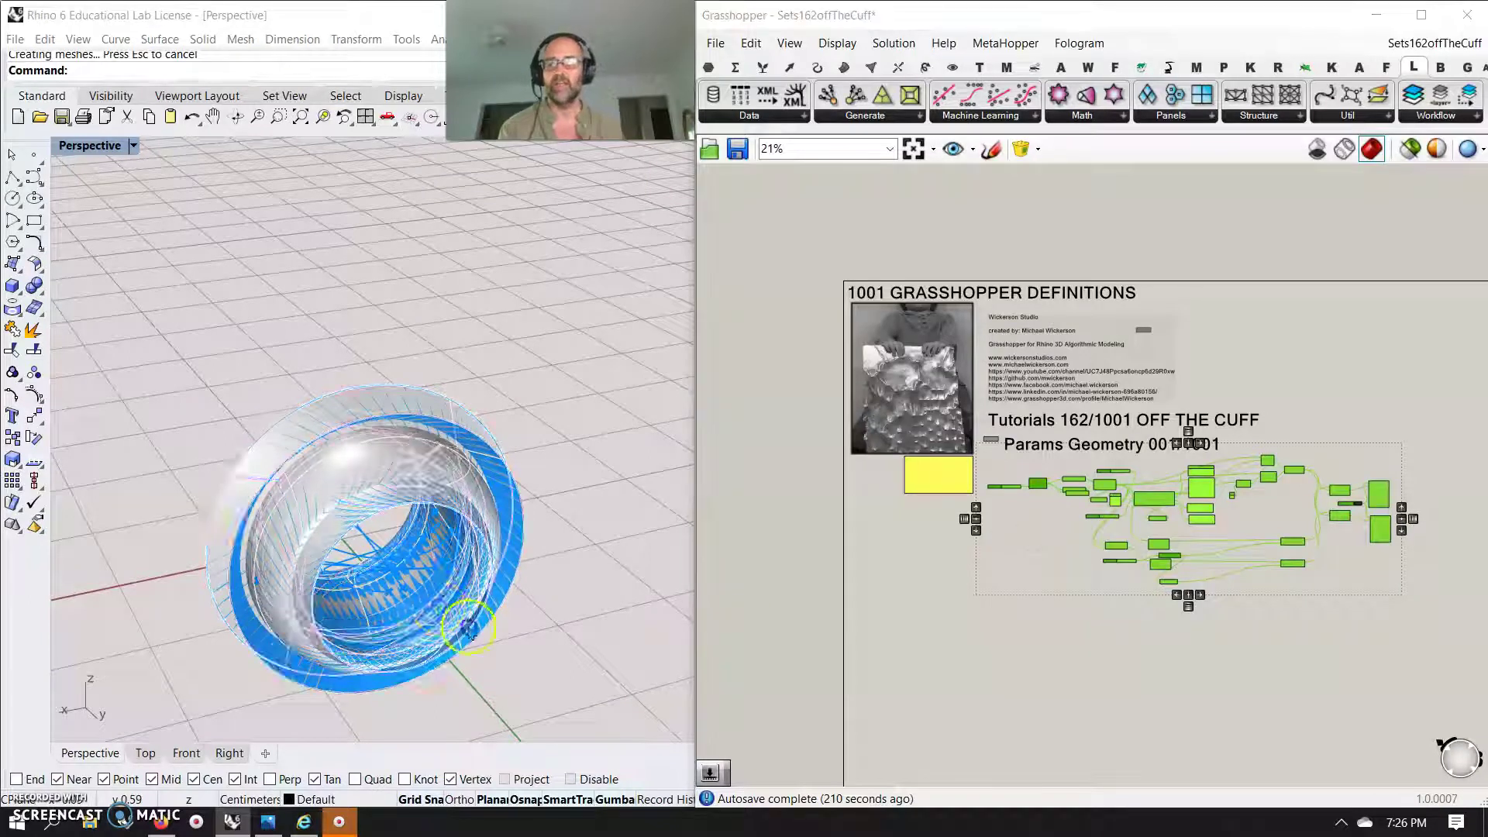
pyautogui.moveTo(570, 699); pyautogui.dragTo(246, 405)
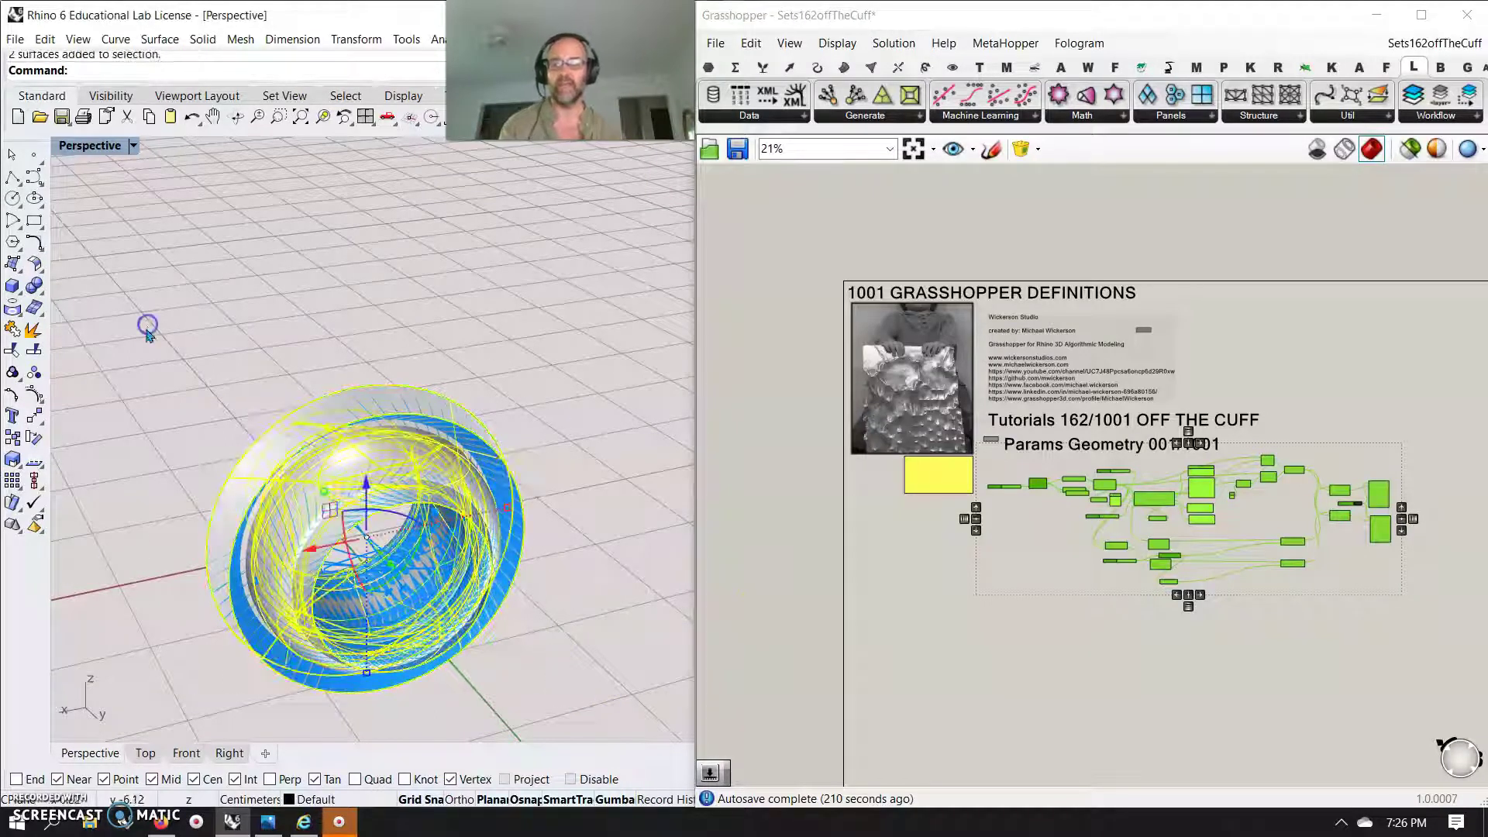
pyautogui.press('Delete')
pyautogui.moveTo(641, 555); pyautogui.dragTo(497, 624, button='right')
pyautogui.scroll(3, 462, 657)
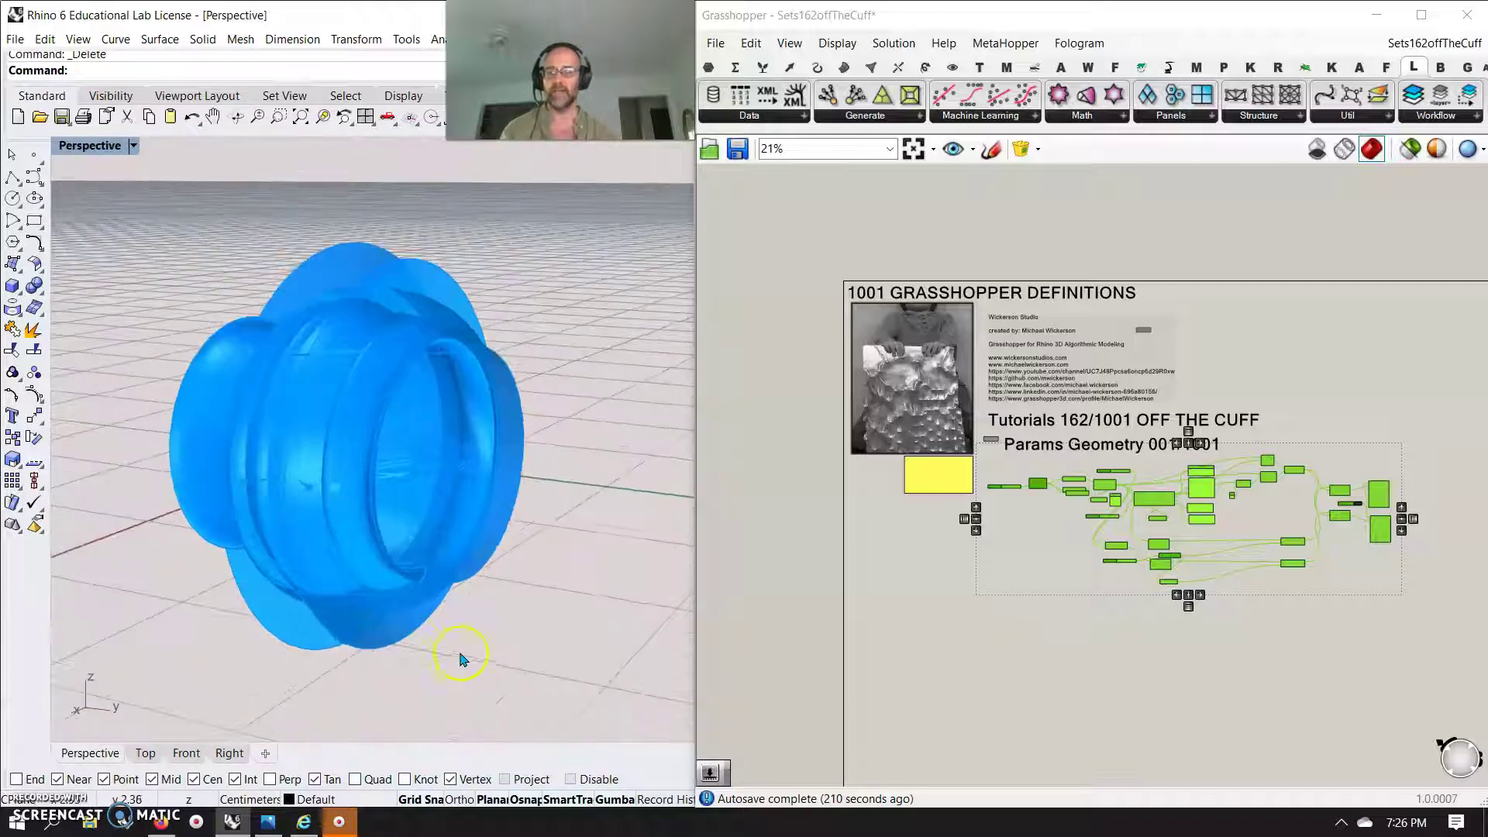
pyautogui.scroll(1, 248, 473)
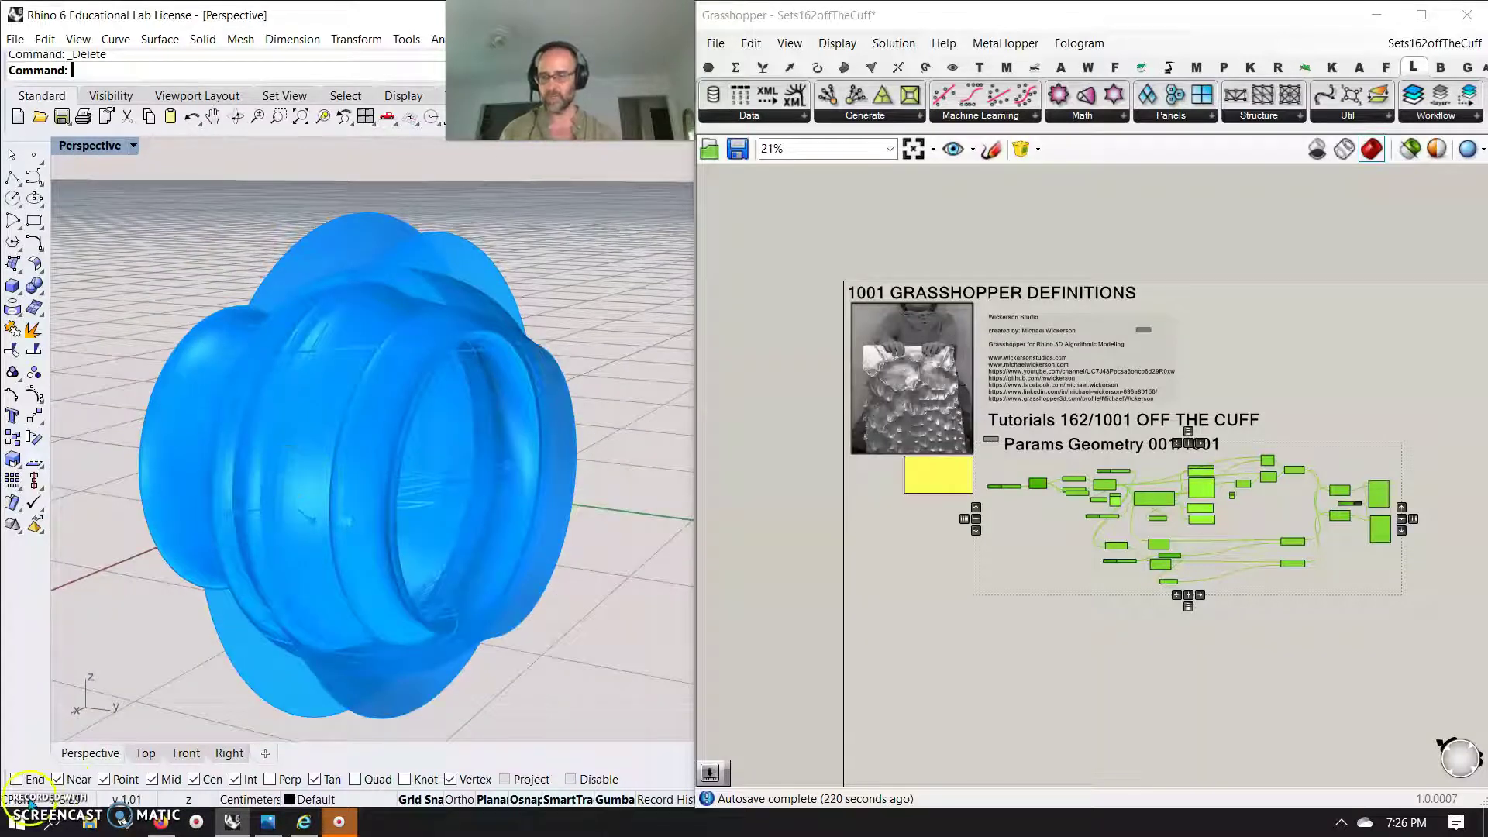